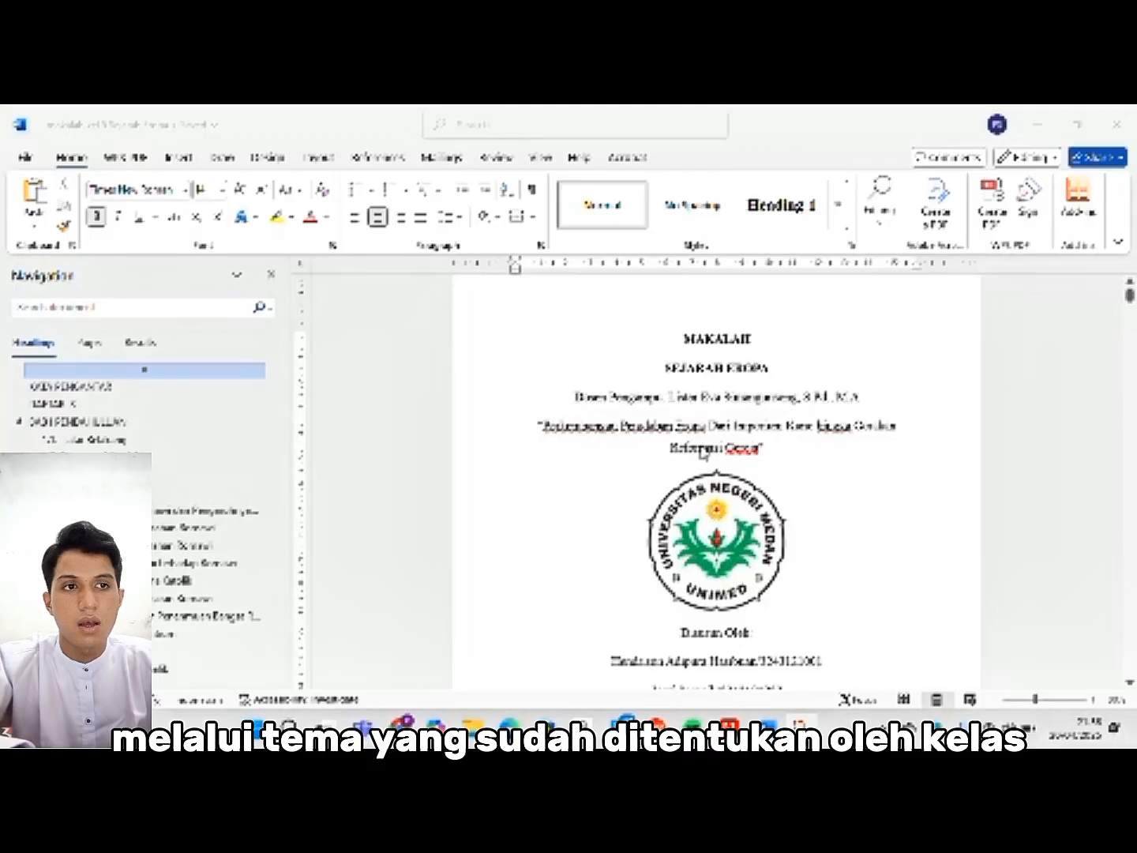
scroll(702, 453, down, 1)
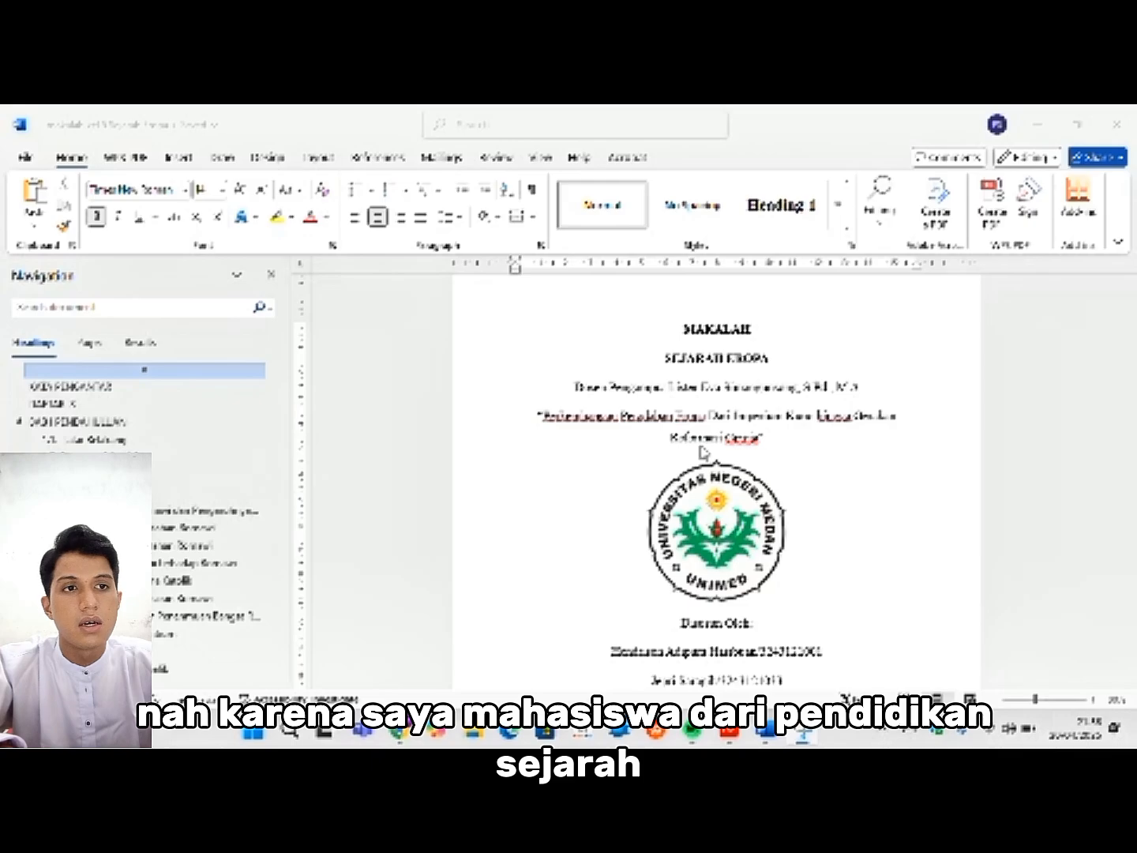
scroll(703, 452, down, 1)
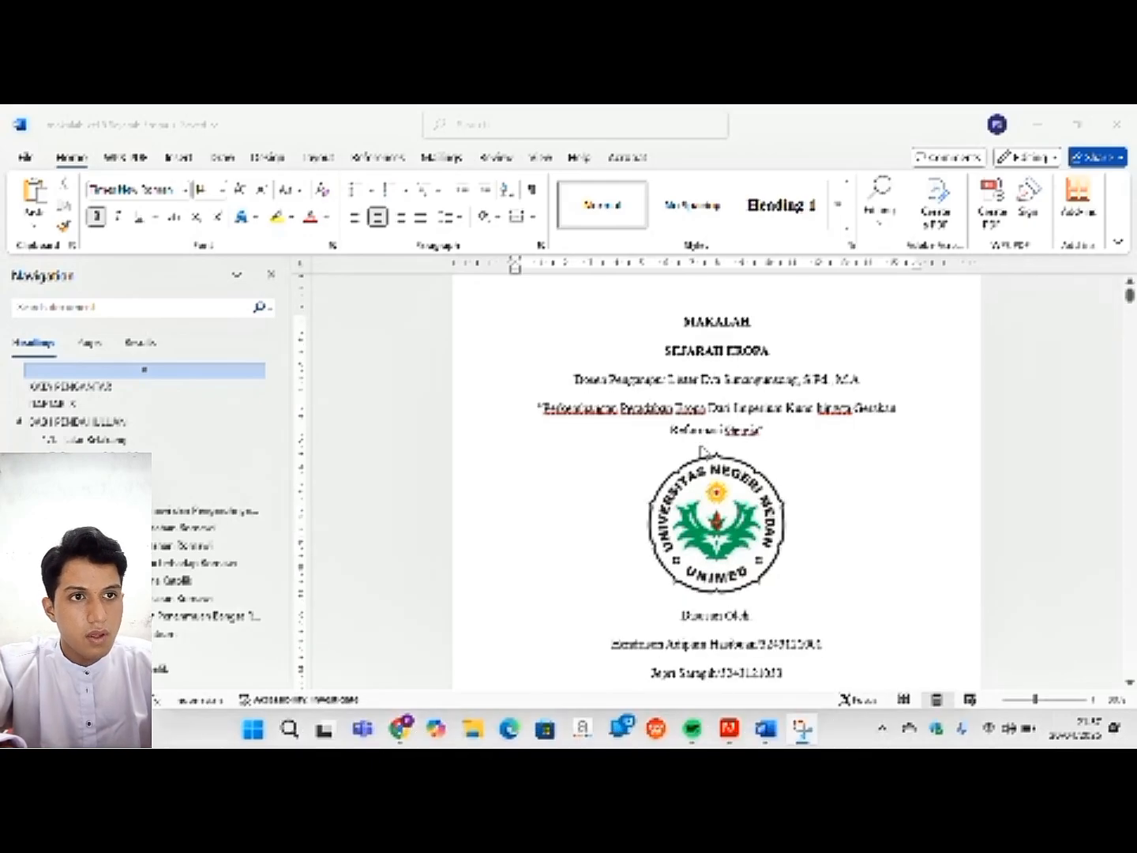
scroll(703, 451, down, 2)
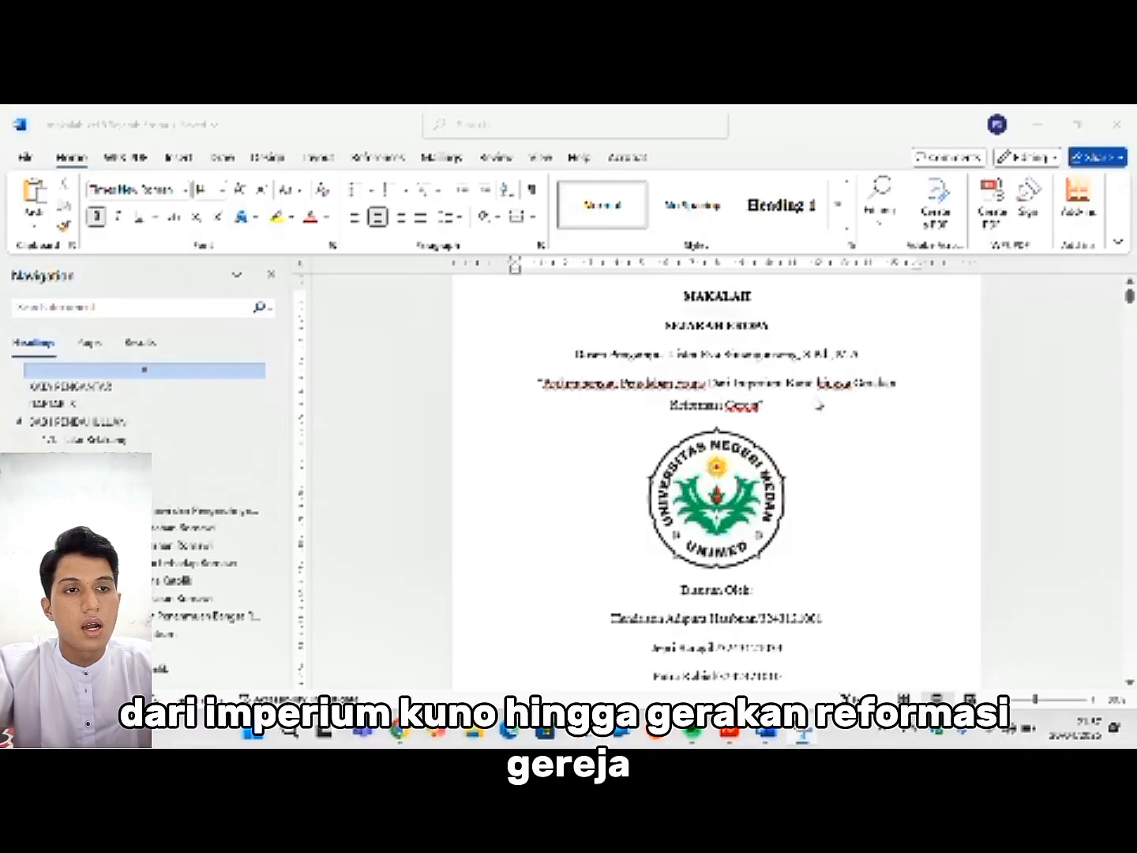
scroll(819, 404, up, 1)
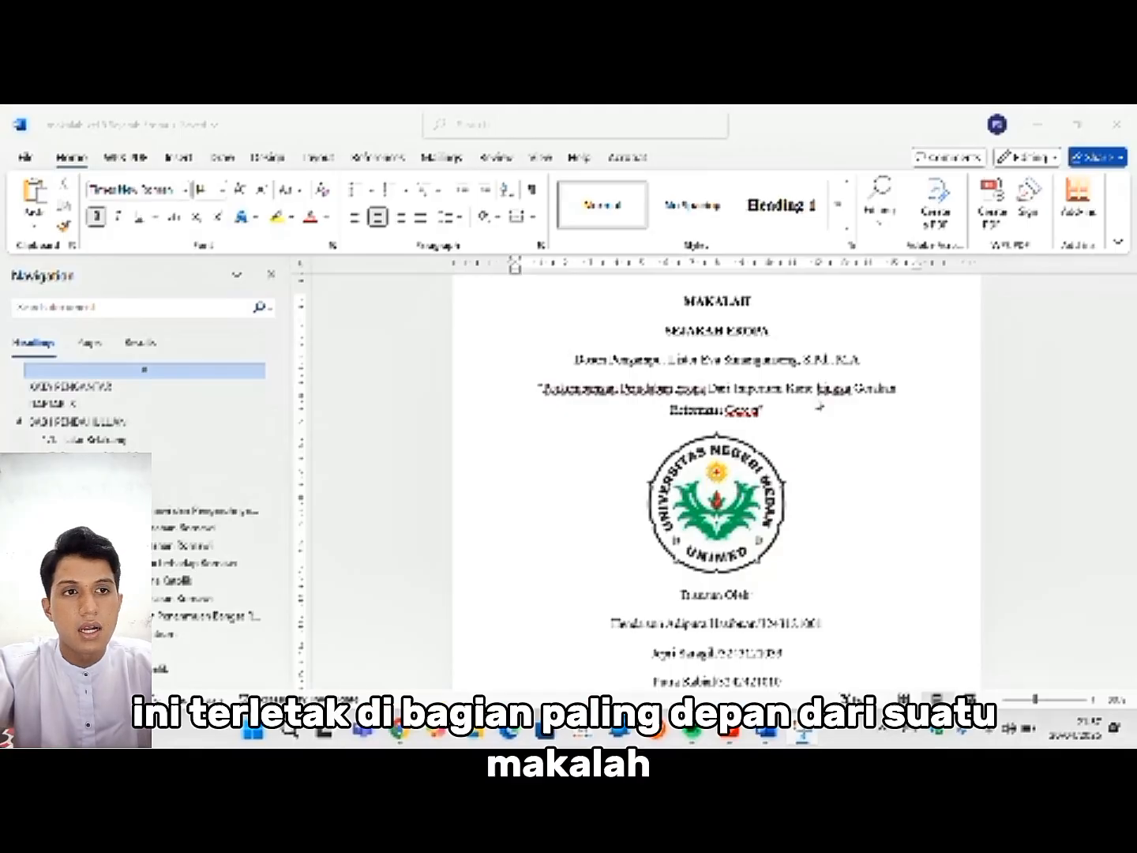
scroll(820, 407, up, 1)
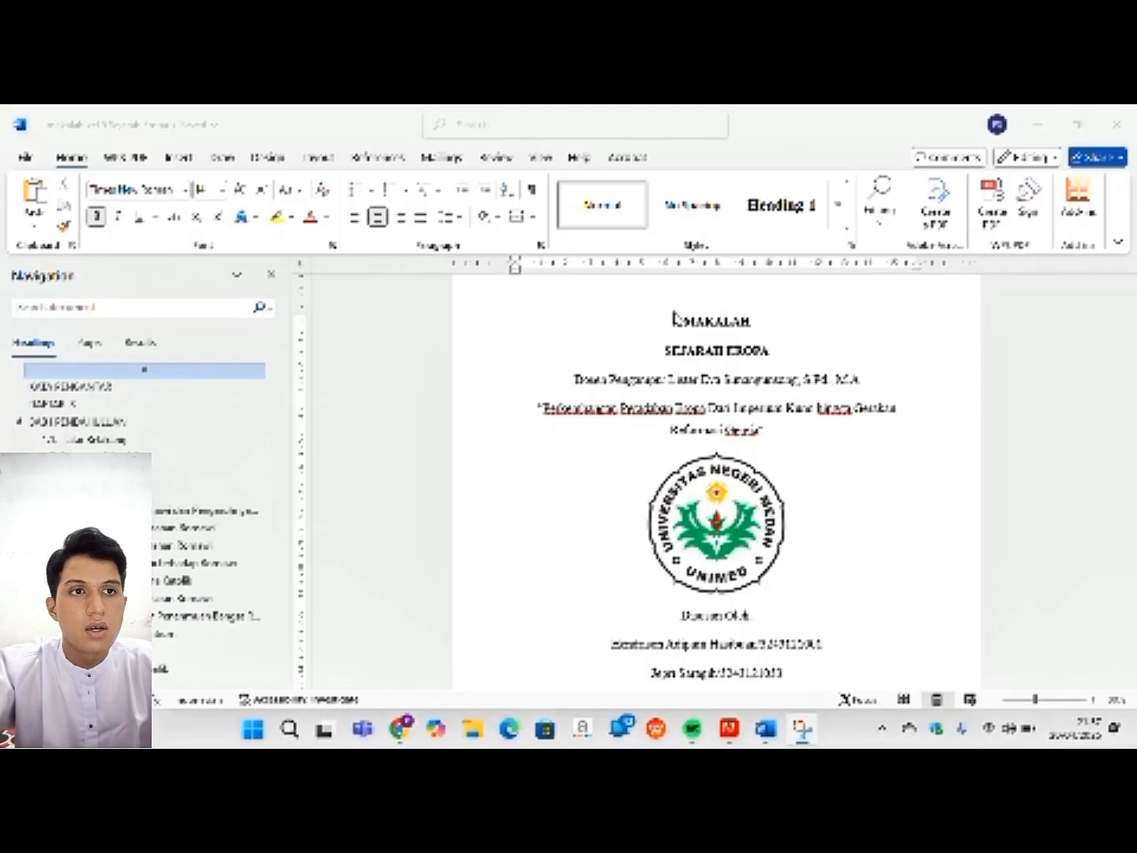
- Look through the available fonts and font sizes for the cover text without changing either
click(183, 188)
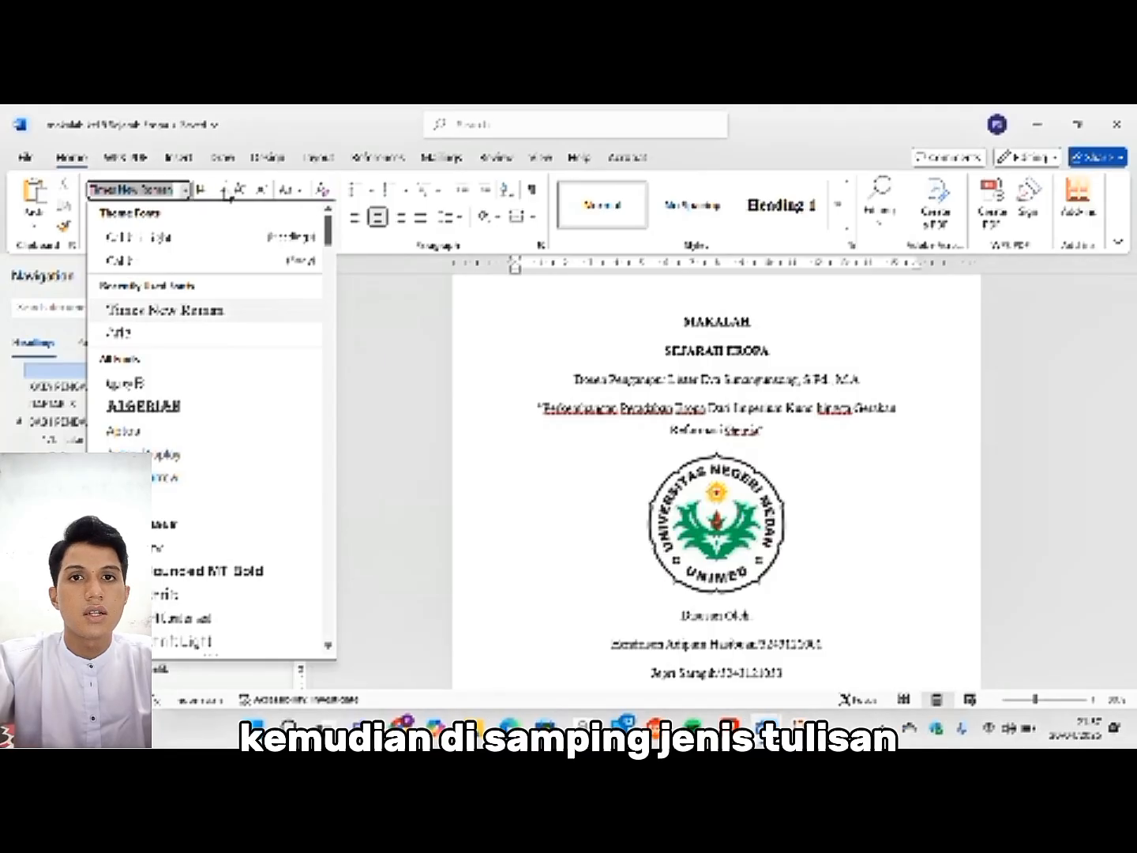
click(228, 195)
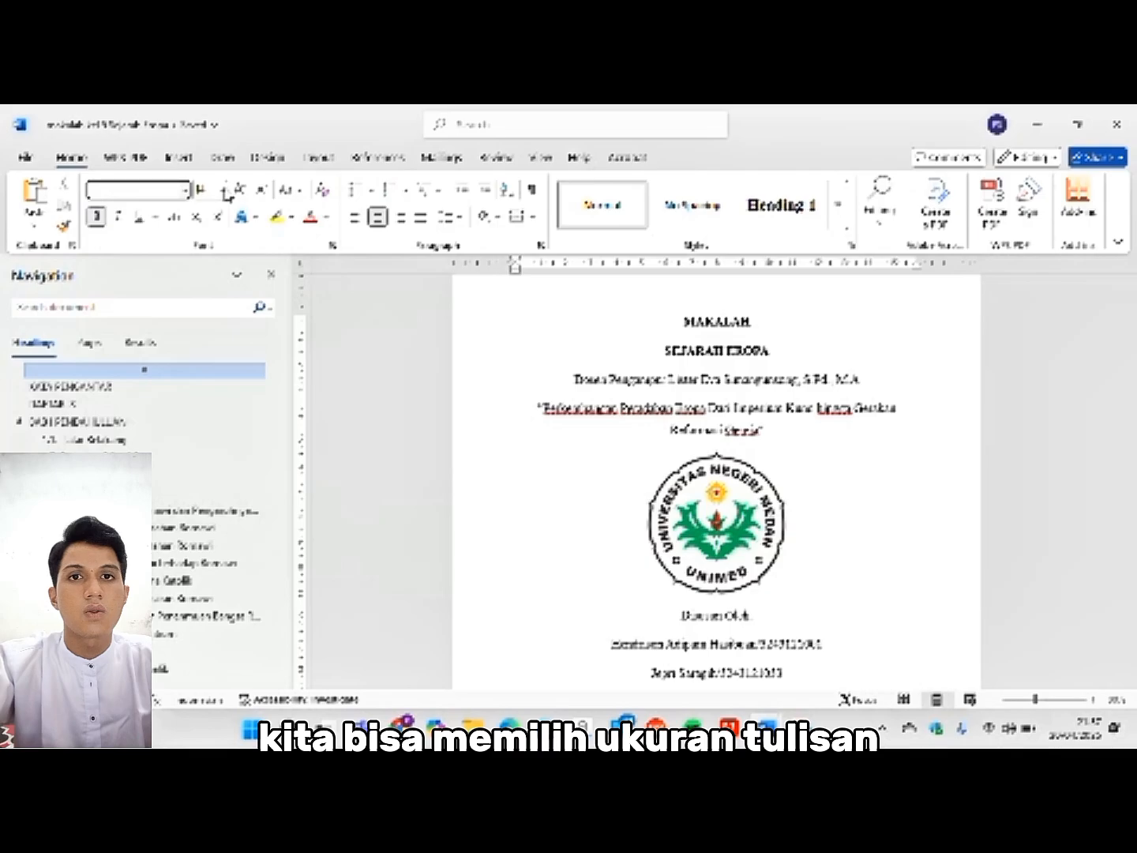
click(226, 193)
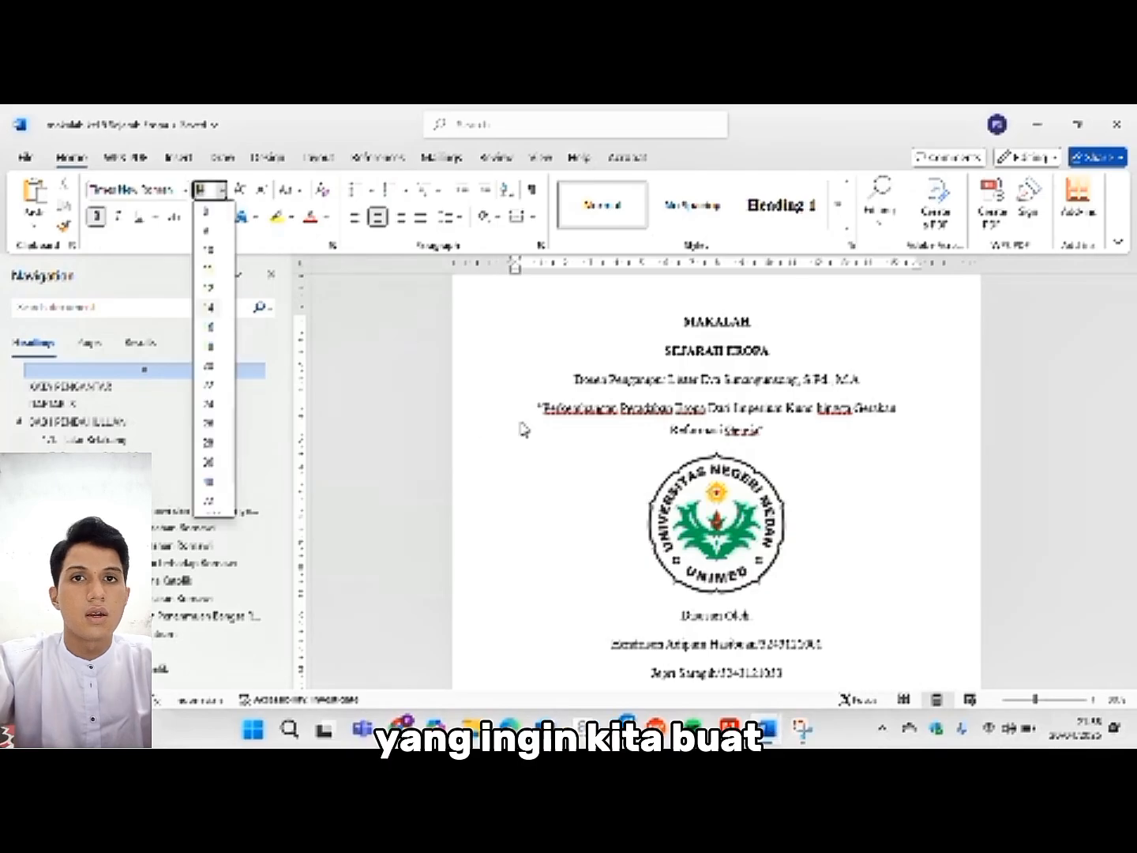
click(627, 470)
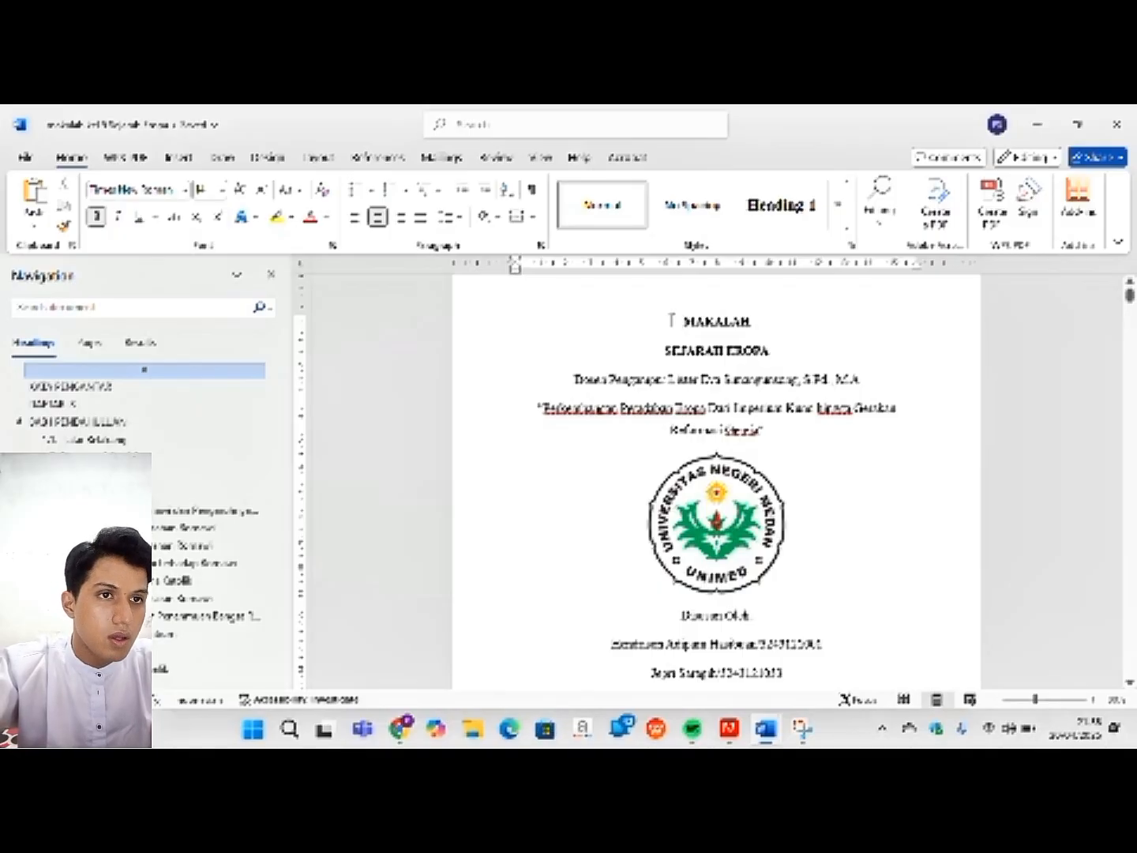
- Review the cover page's MAKALAH heading, paper title, university logo, author list, department, faculty, university and academic year lines
drag(683, 321, 773, 330)
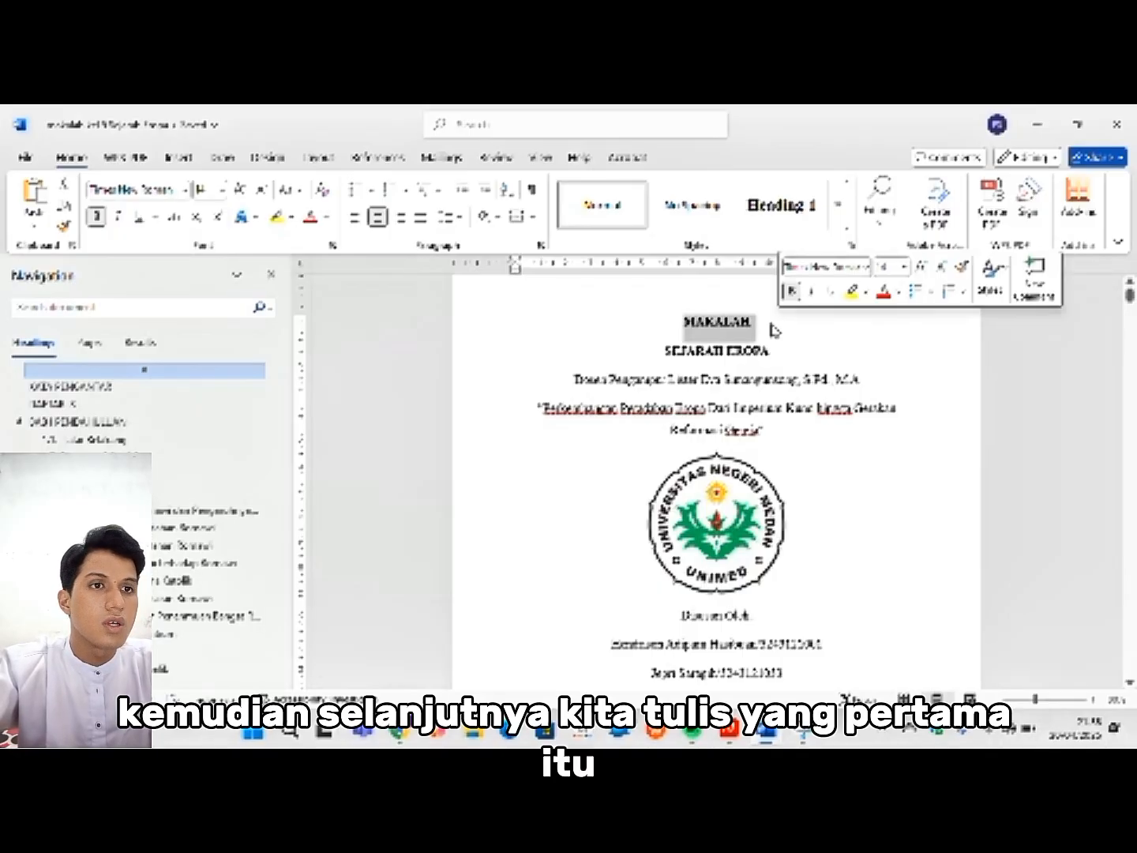
click(662, 356)
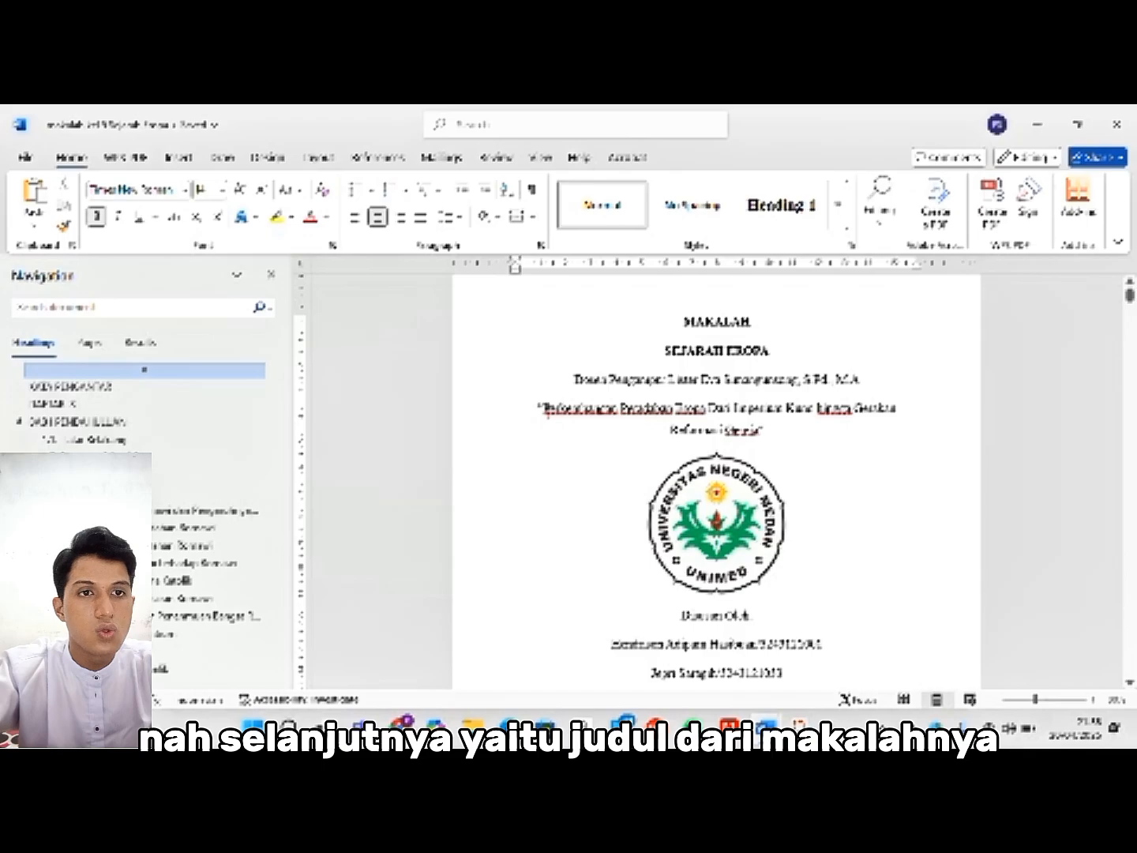
drag(541, 408, 778, 448)
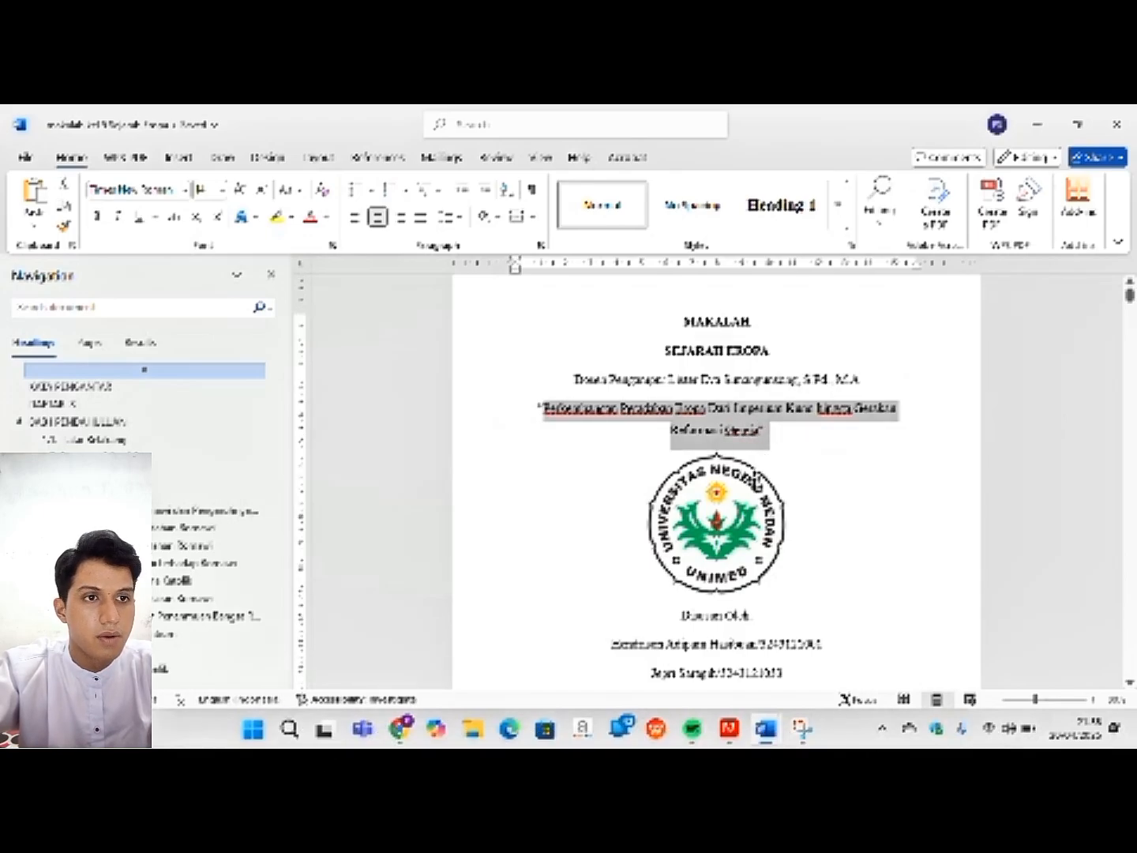
scroll(756, 478, down, 1)
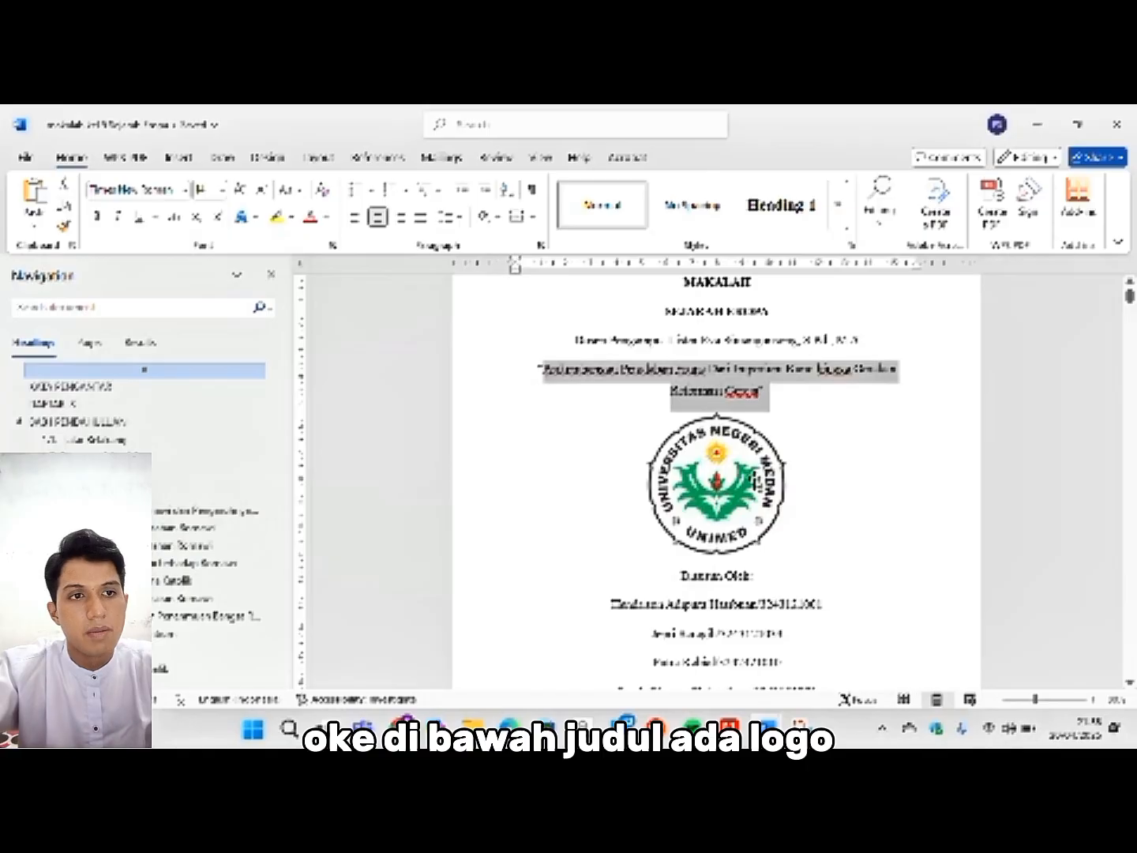
scroll(754, 478, down, 2)
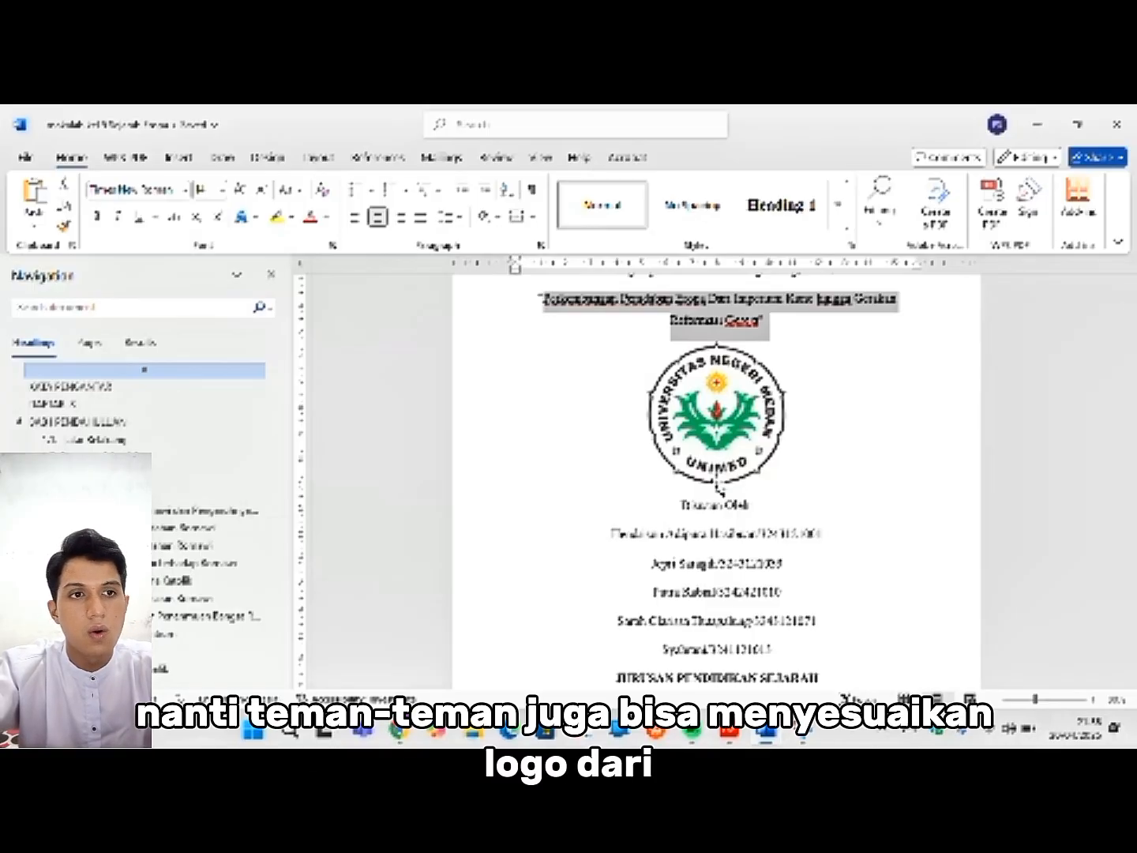
scroll(717, 489, down, 2)
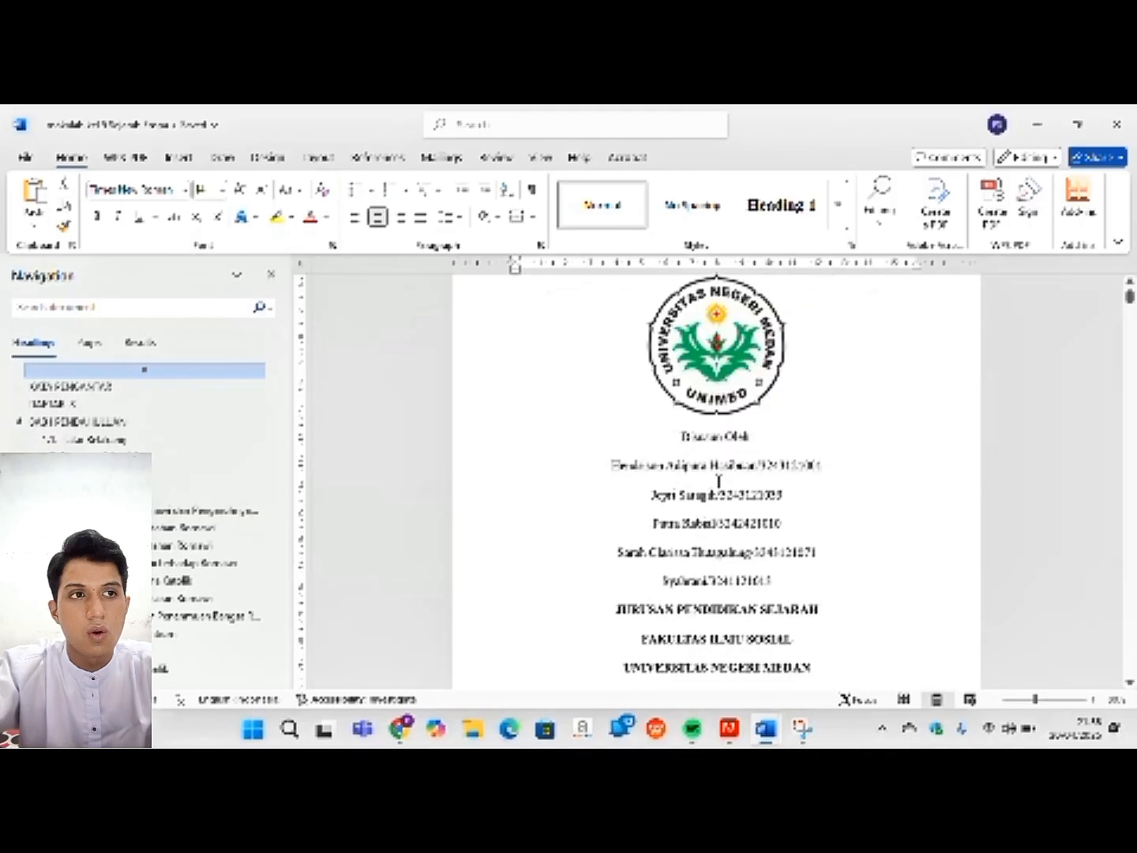
scroll(719, 482, down, 2)
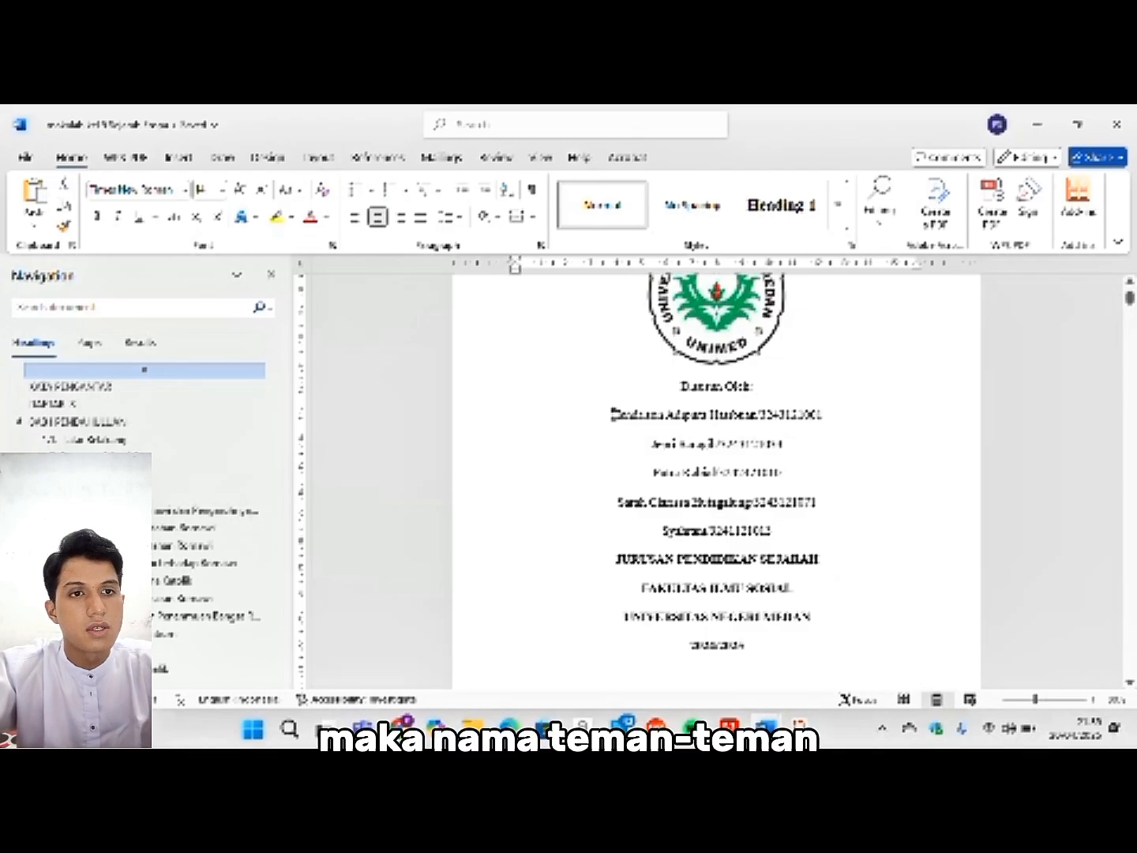
drag(612, 414, 790, 529)
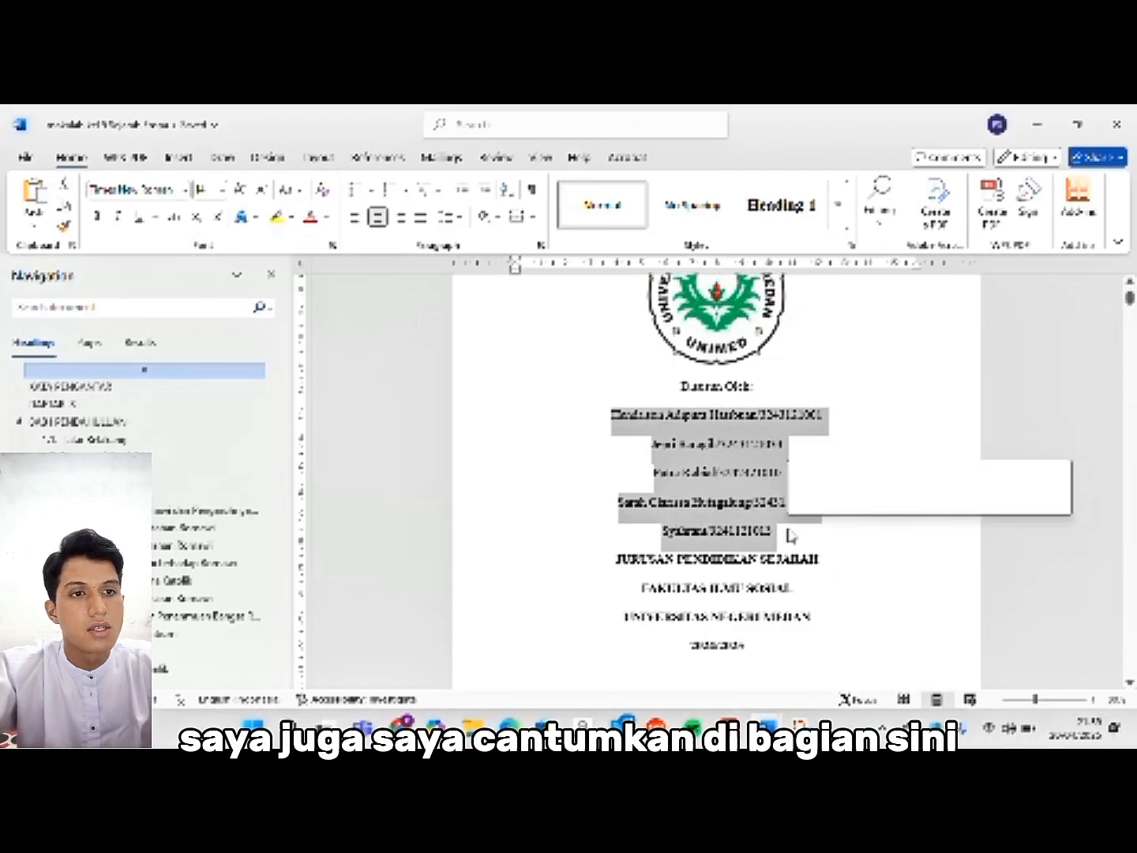
scroll(790, 534, down, 2)
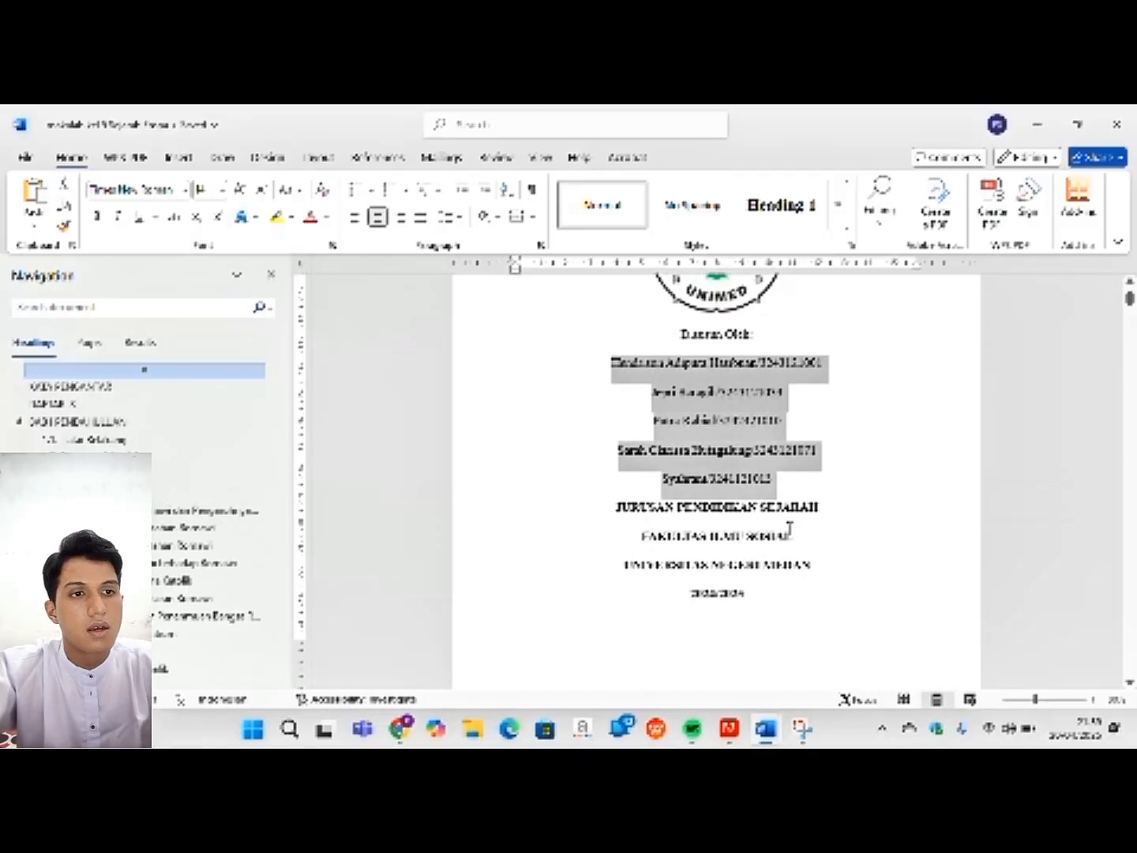
scroll(789, 534, down, 2)
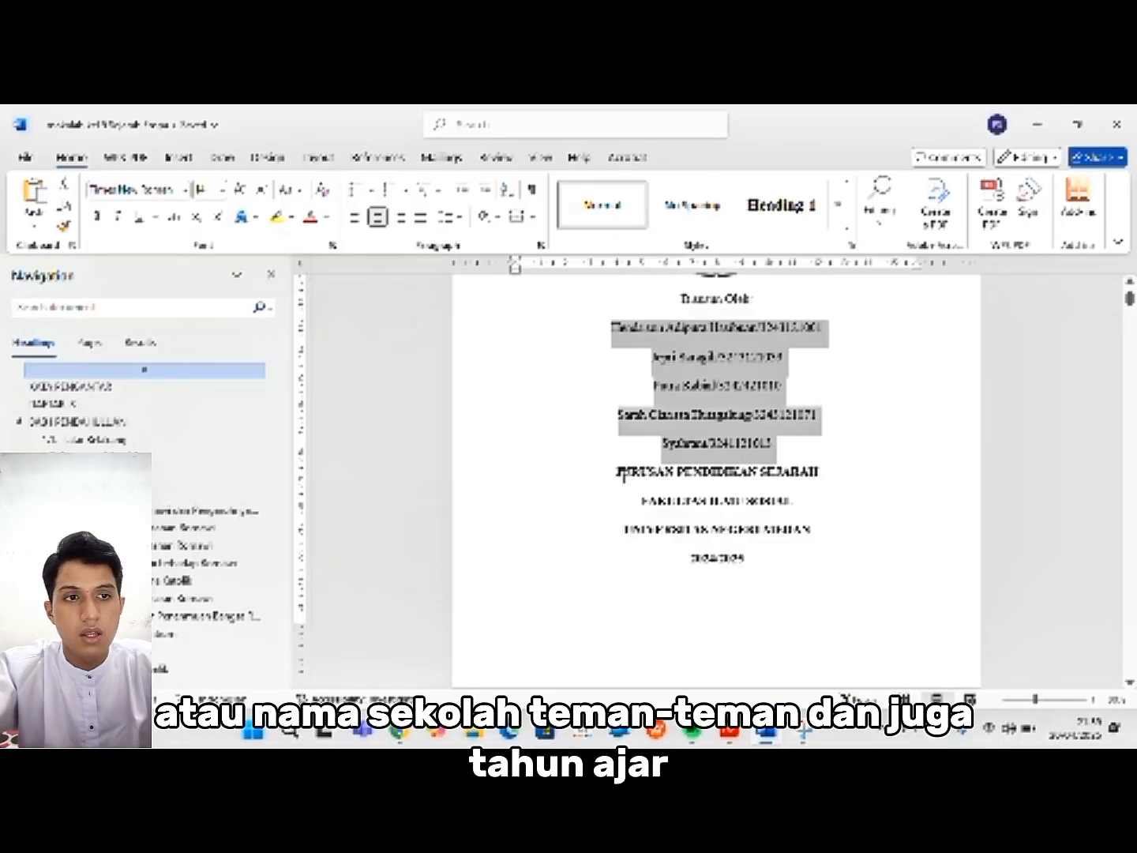
- Apply bold formatting to the MAKALAH and SEJARAH EROPA heading lines on the cover page
scroll(624, 474, up, 5)
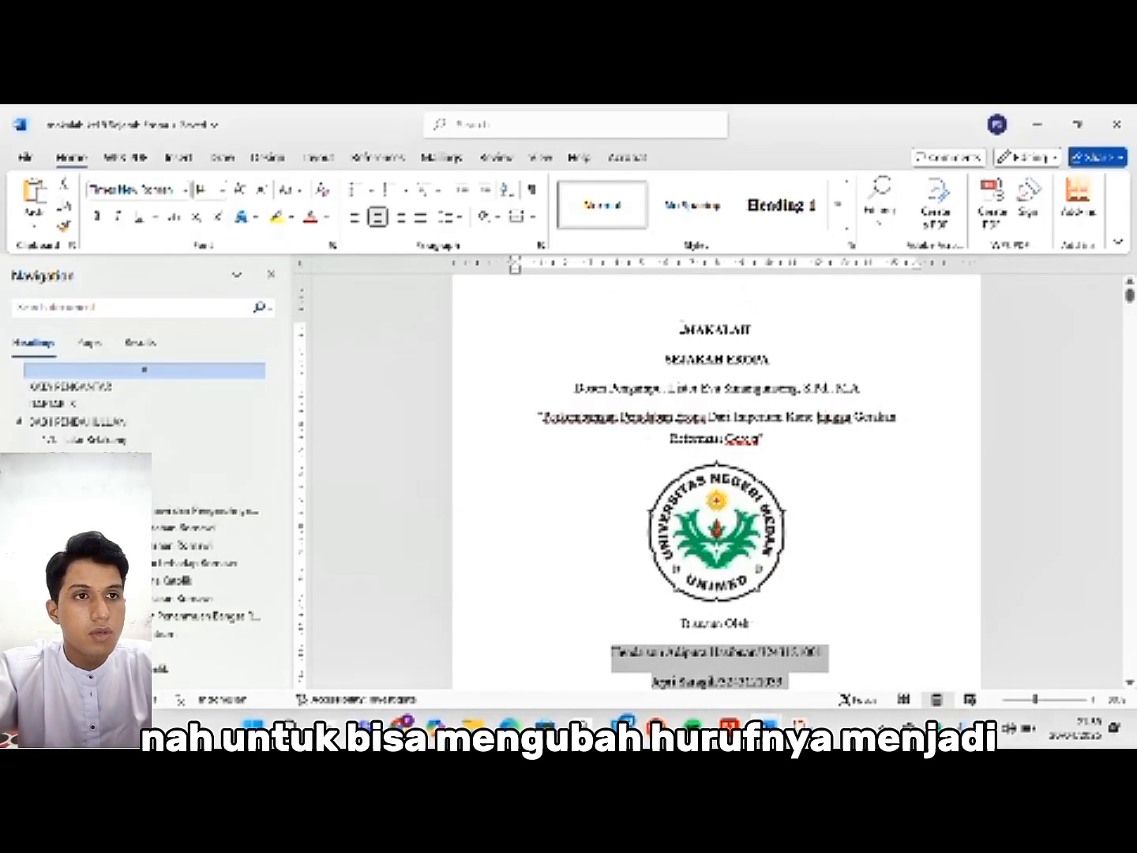
drag(681, 325, 776, 362)
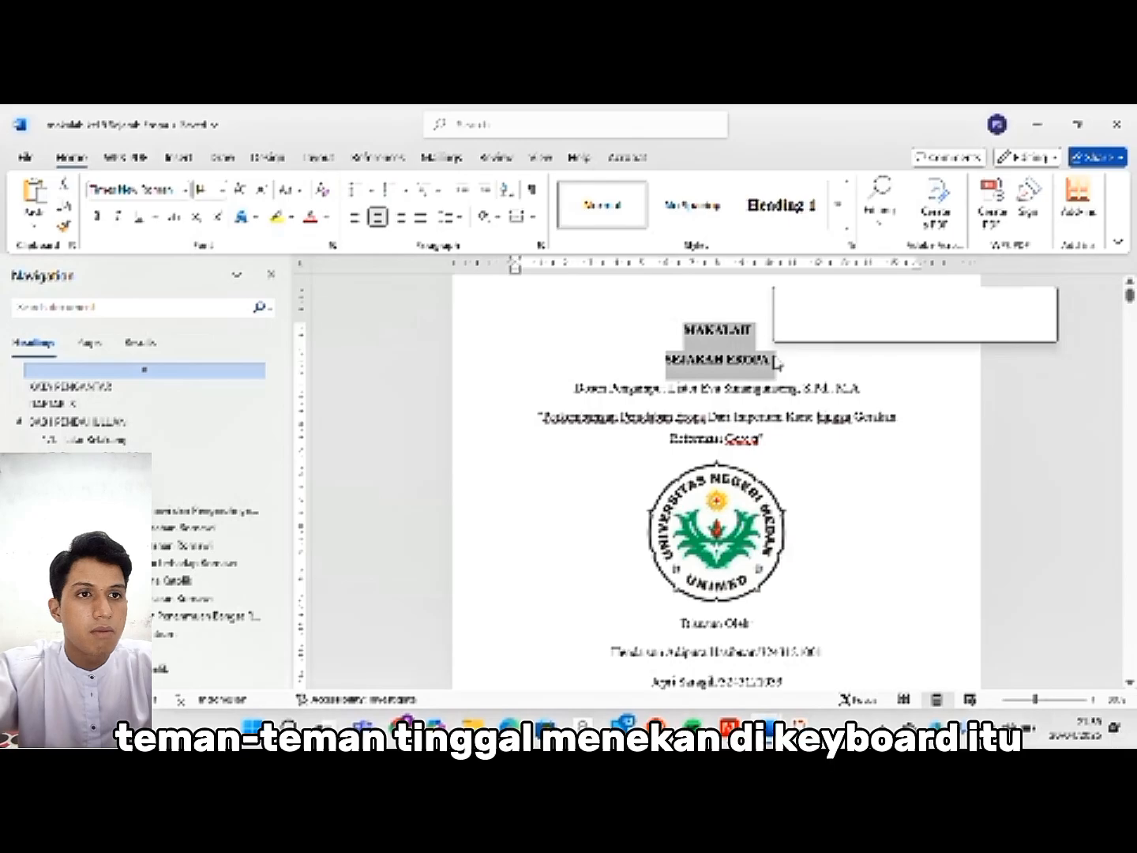
key(ctrl+b)
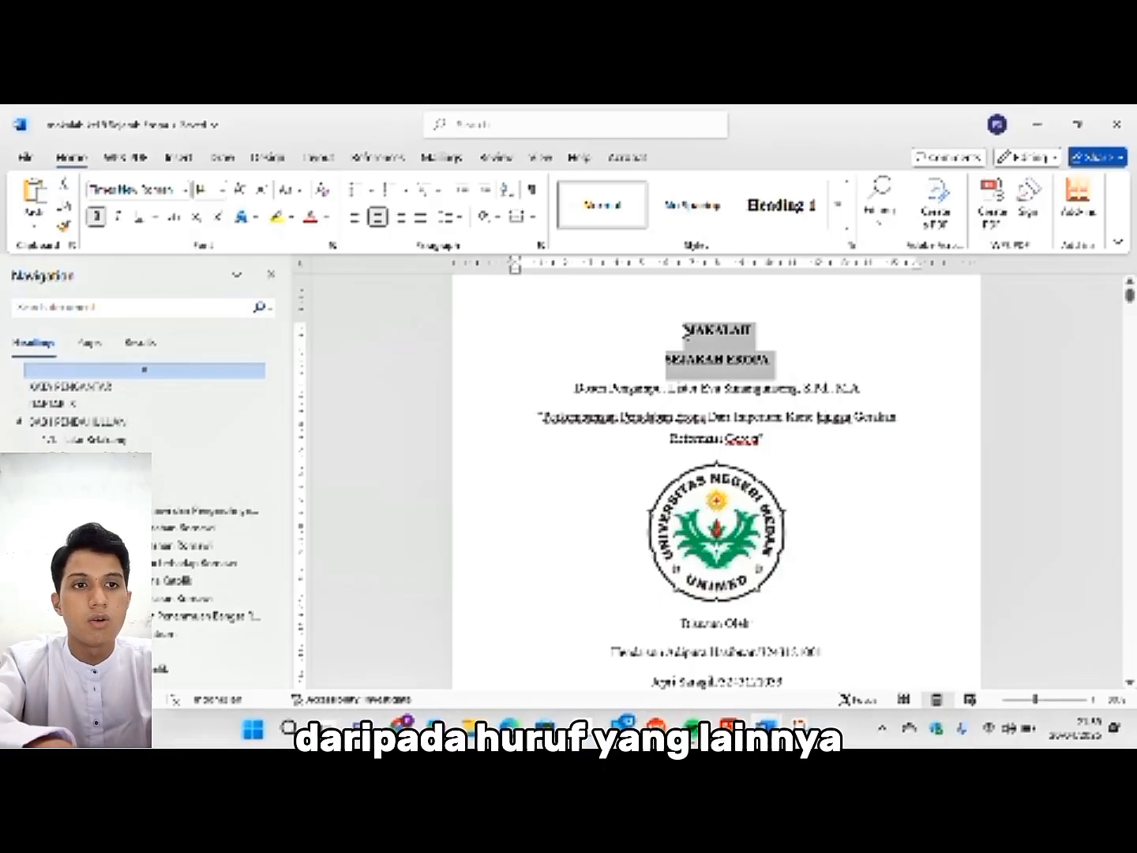
click(776, 348)
- Read through the paragraphs of the KATA PENGANTAR page that follows the cover
scroll(777, 349, down, 8)
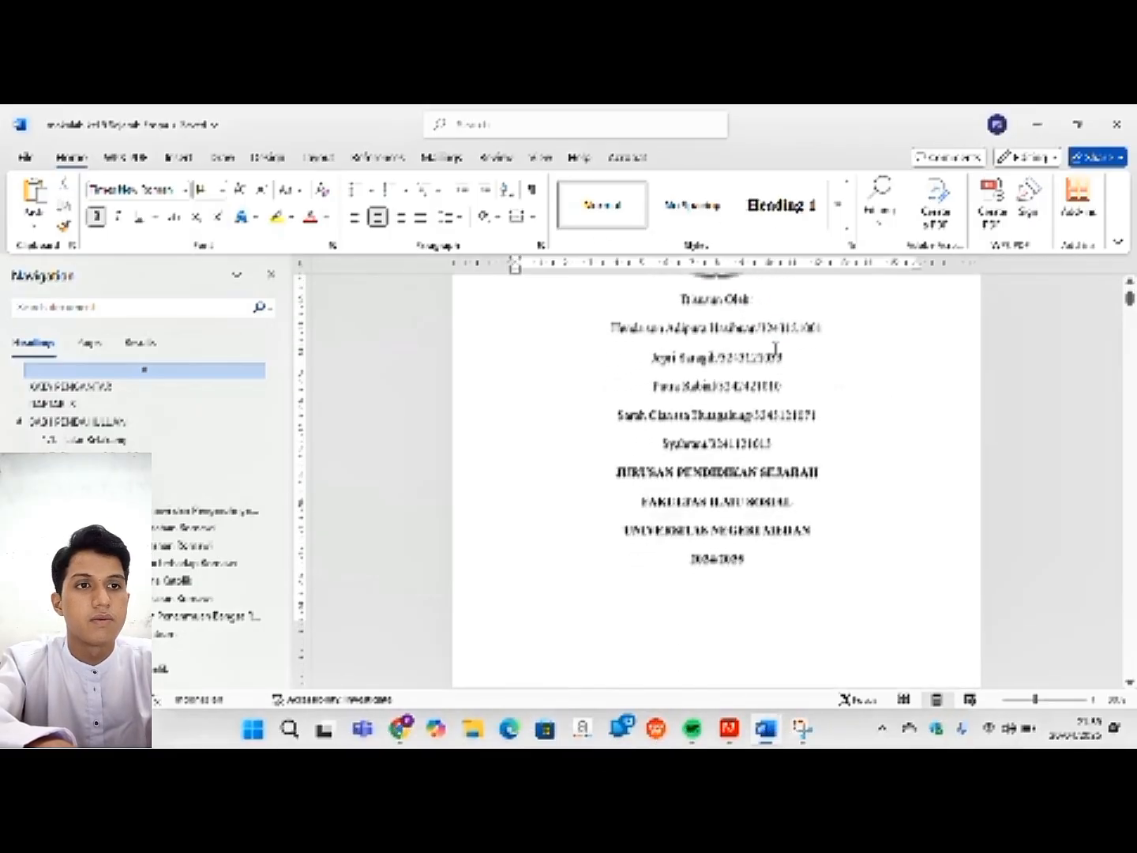
scroll(777, 348, down, 3)
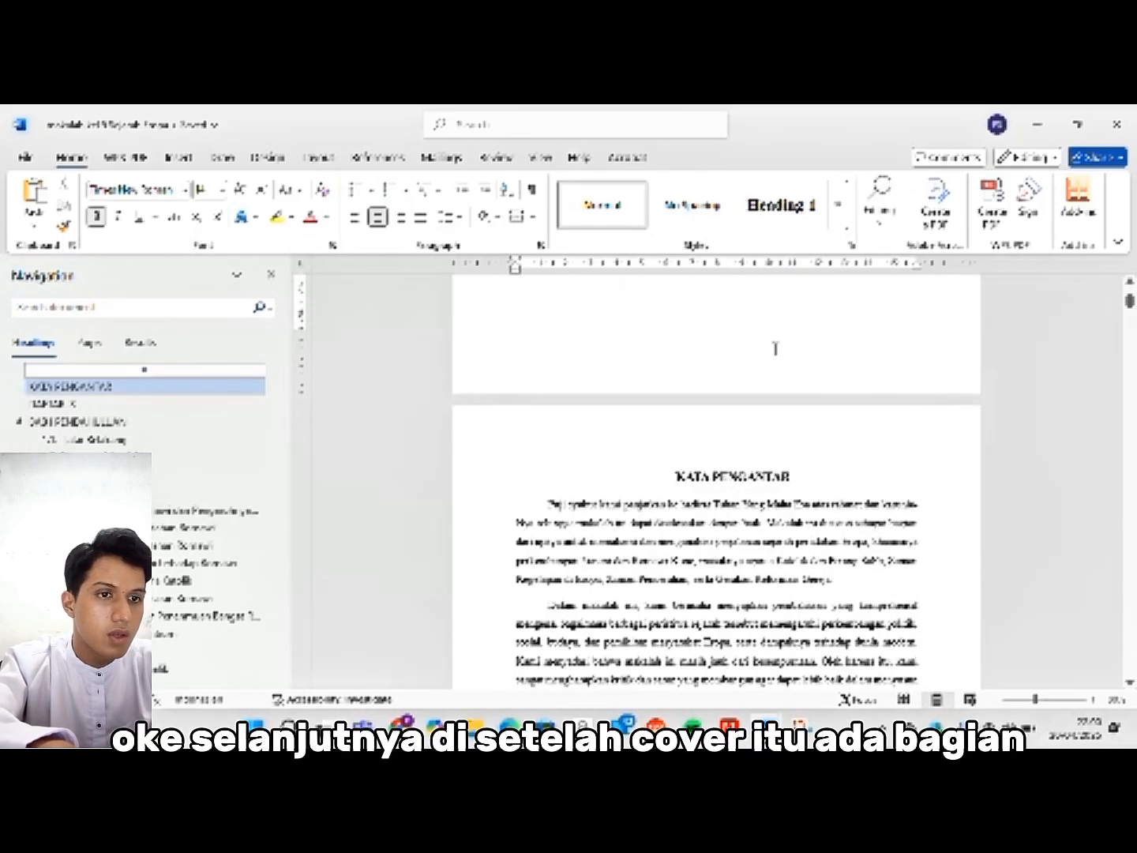
scroll(774, 349, down, 1)
double_click(773, 348)
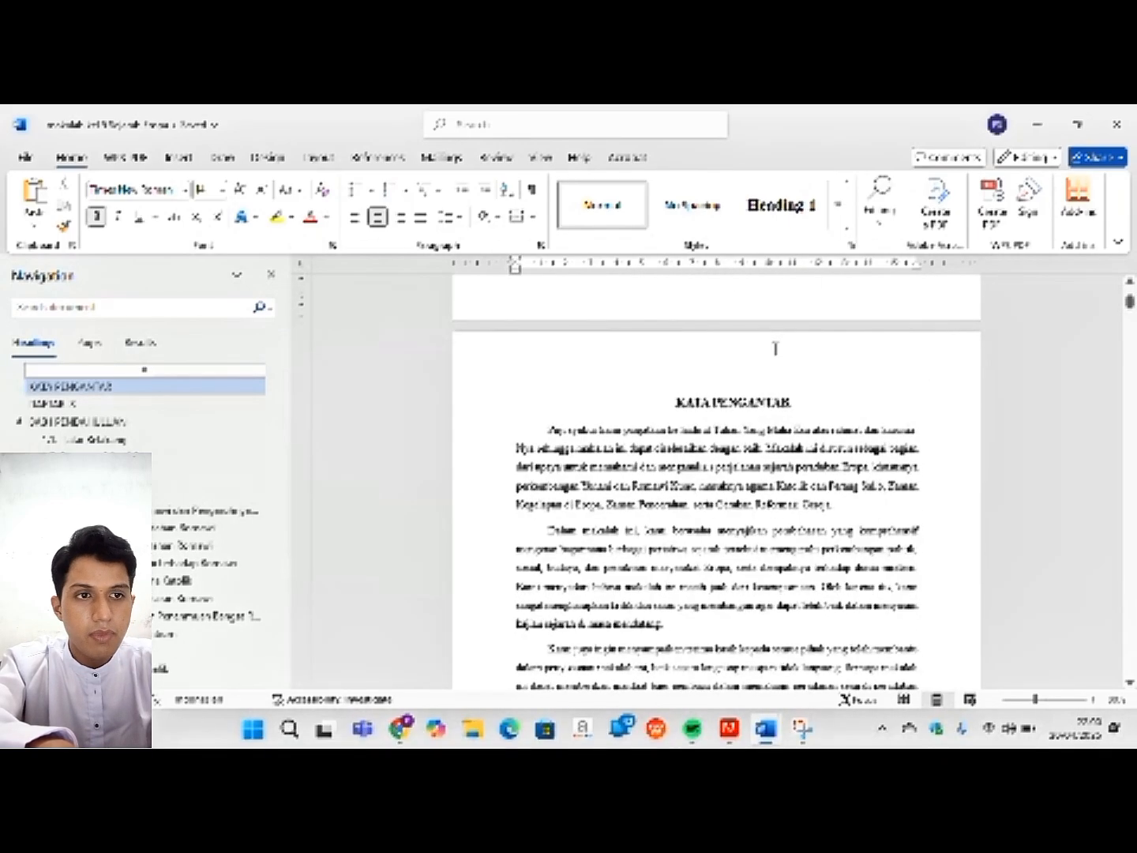
scroll(773, 348, down, 1)
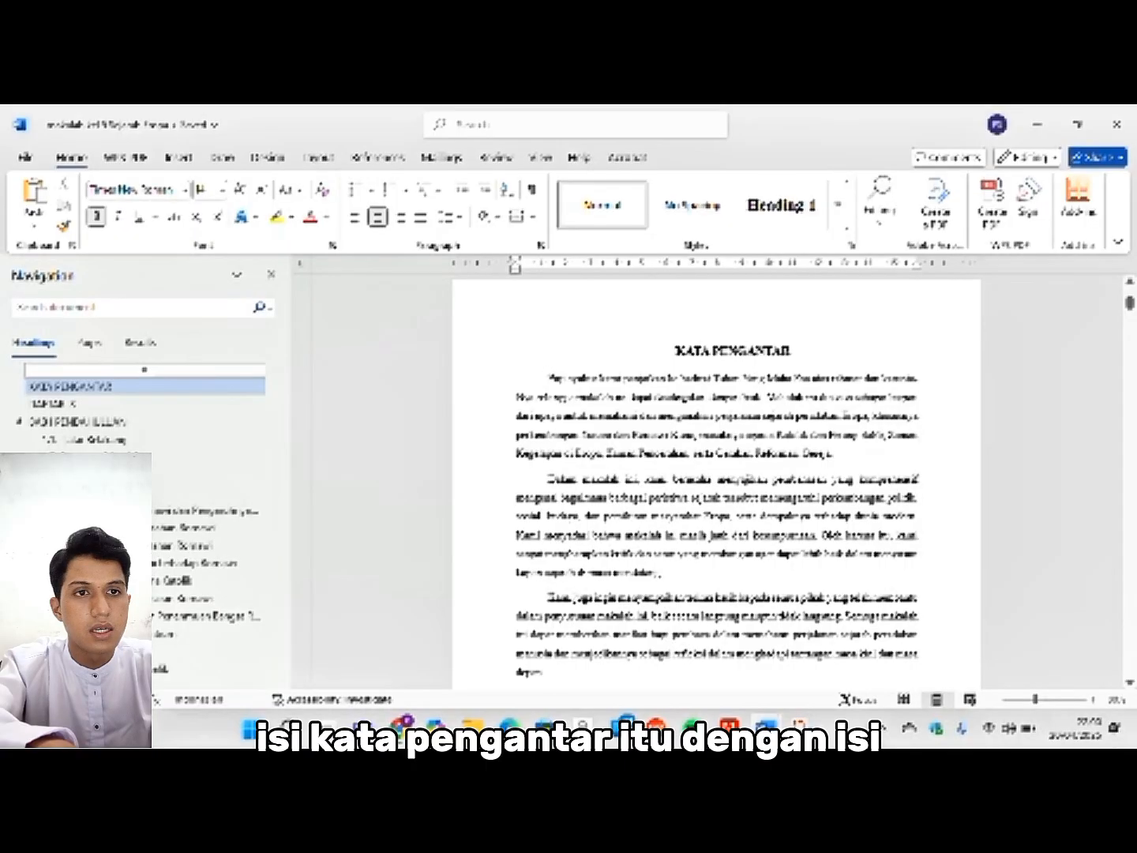
scroll(717, 477, down, 1)
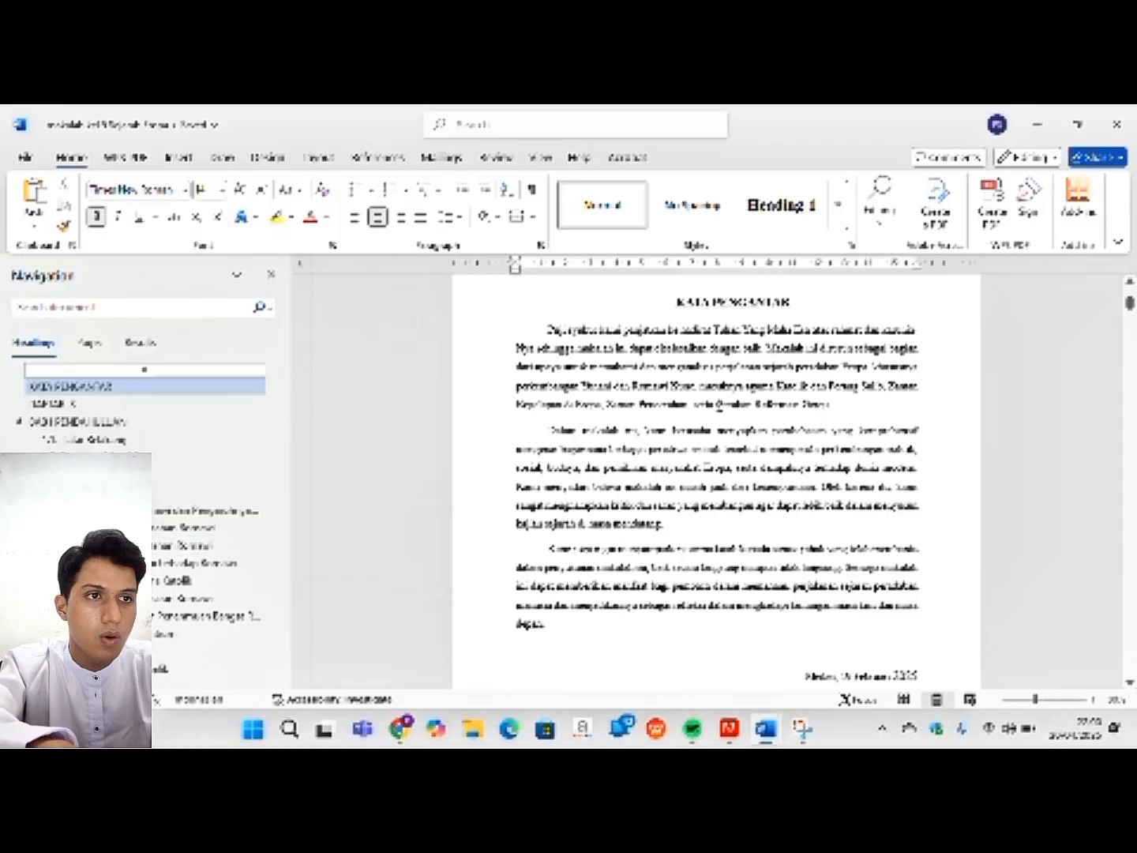
scroll(717, 477, down, 1)
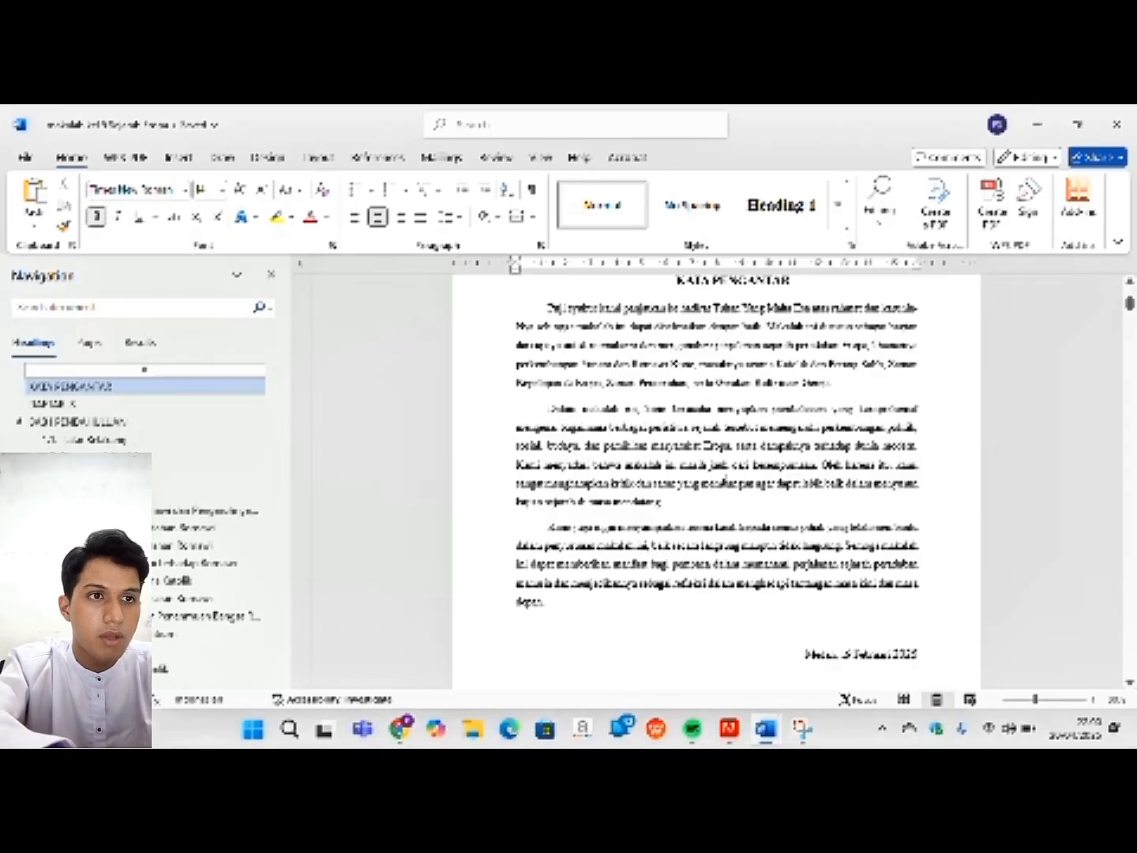
scroll(718, 482, down, 2)
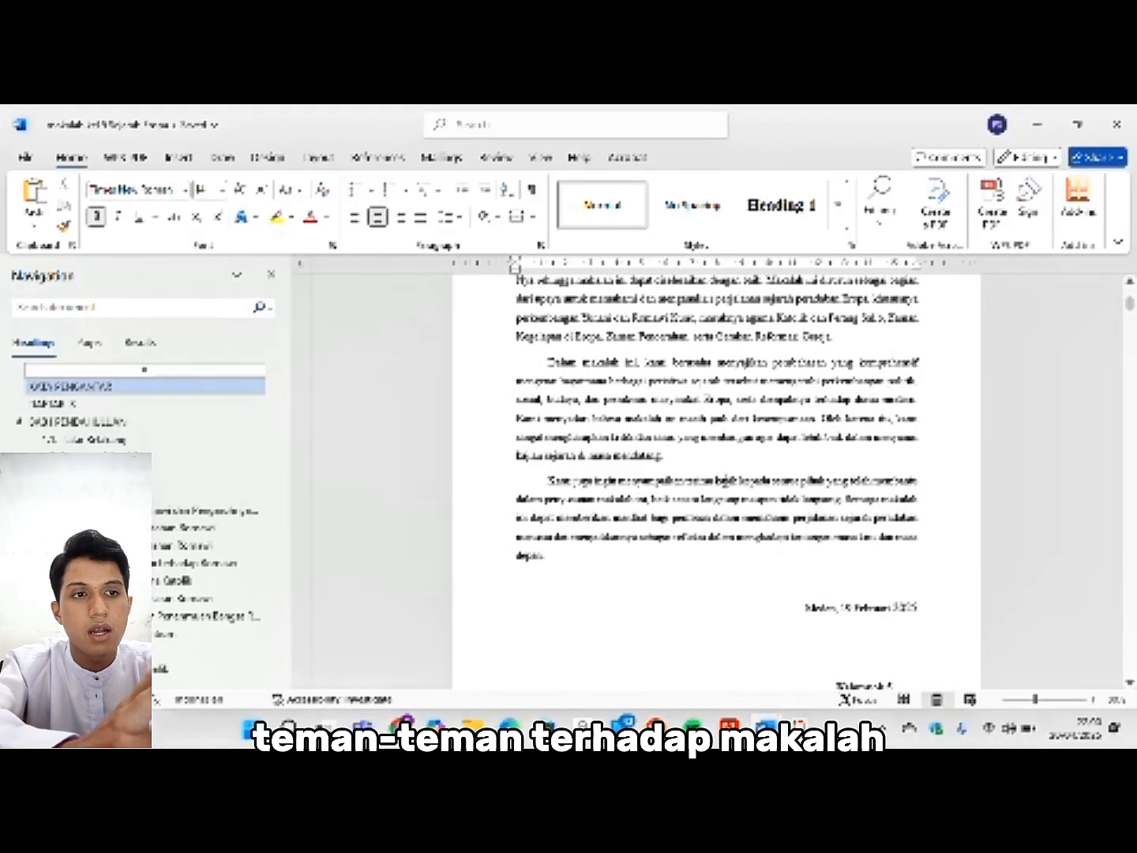
- Examine the place-and-date line and the group signature that close the KATA PENGANTAR
scroll(735, 478, down, 3)
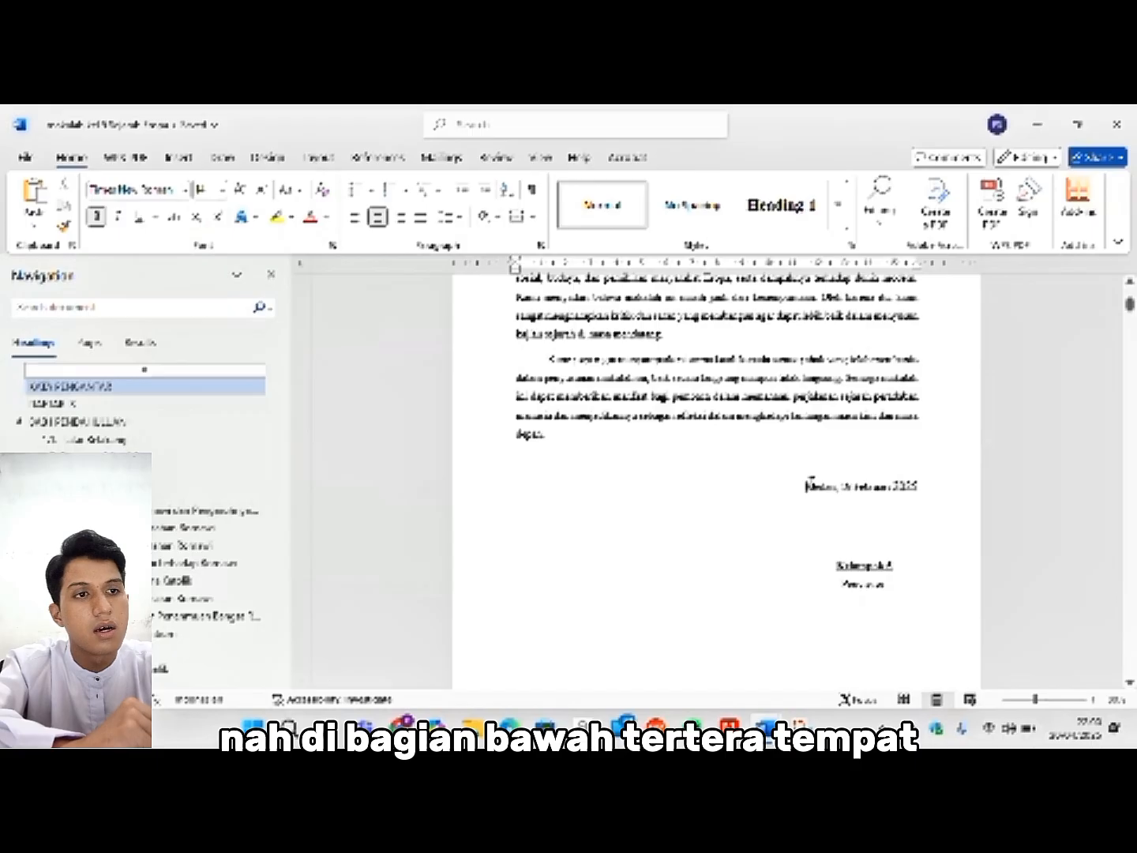
drag(806, 485, 929, 483)
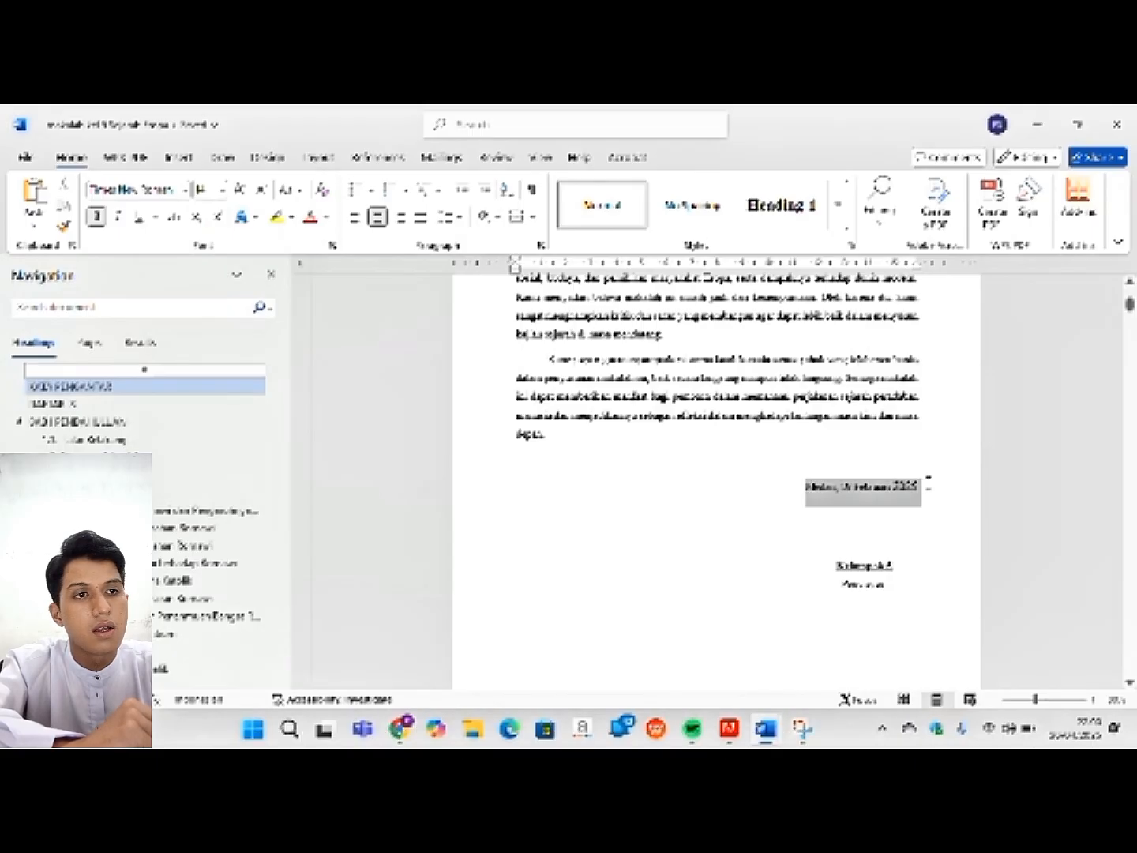
scroll(872, 561, down, 1)
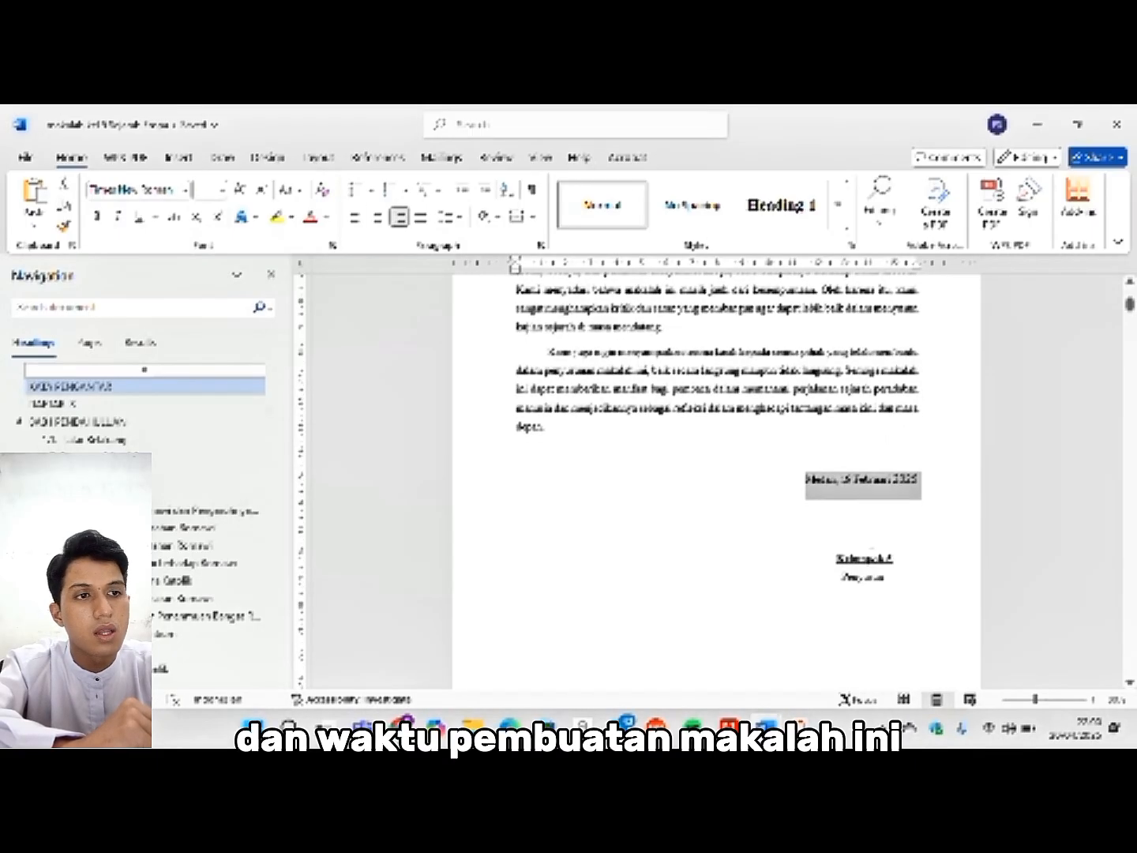
scroll(823, 545, down, 1)
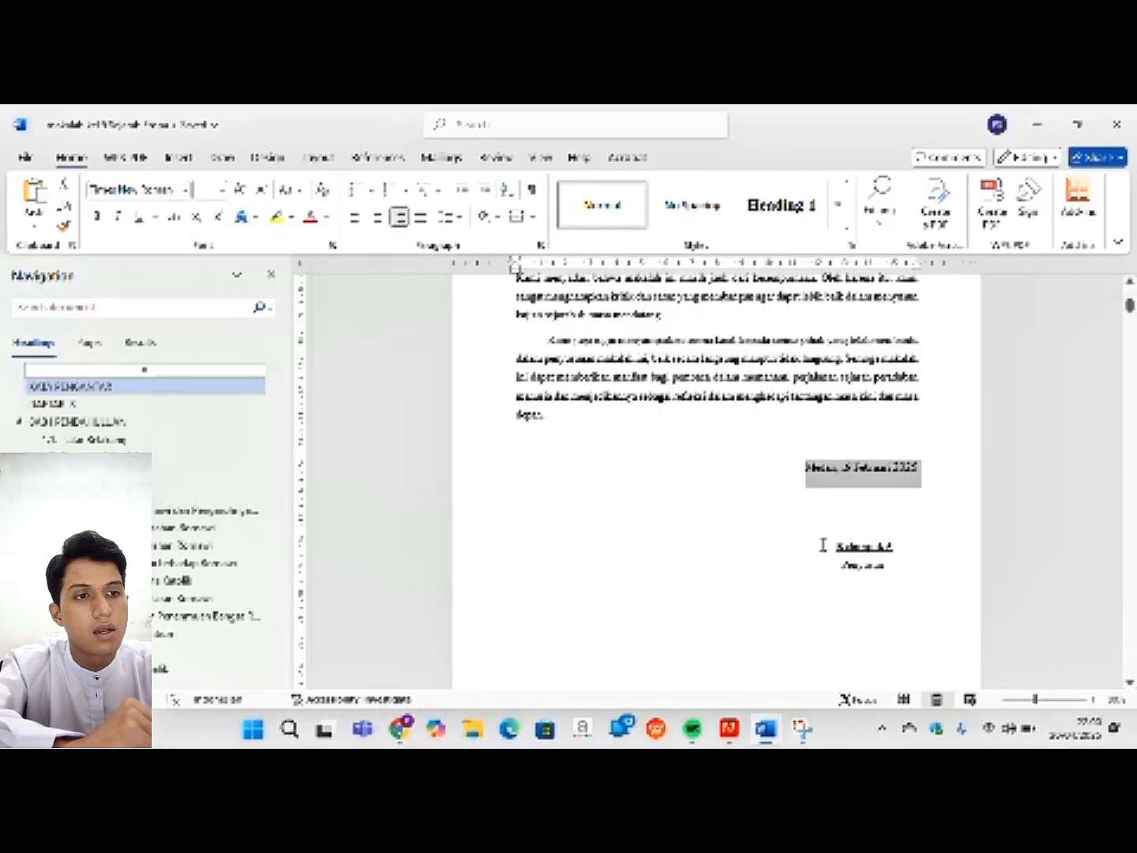
drag(823, 545, 898, 547)
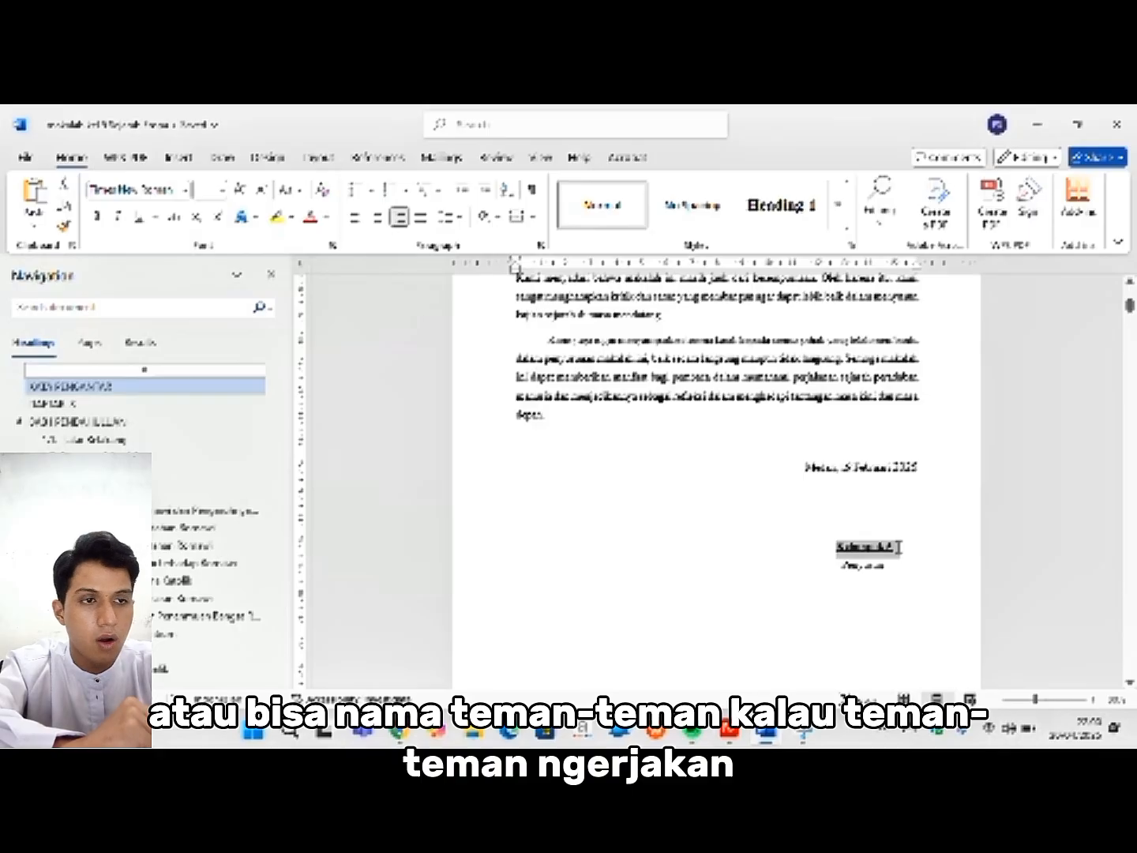
scroll(898, 547, down, 3)
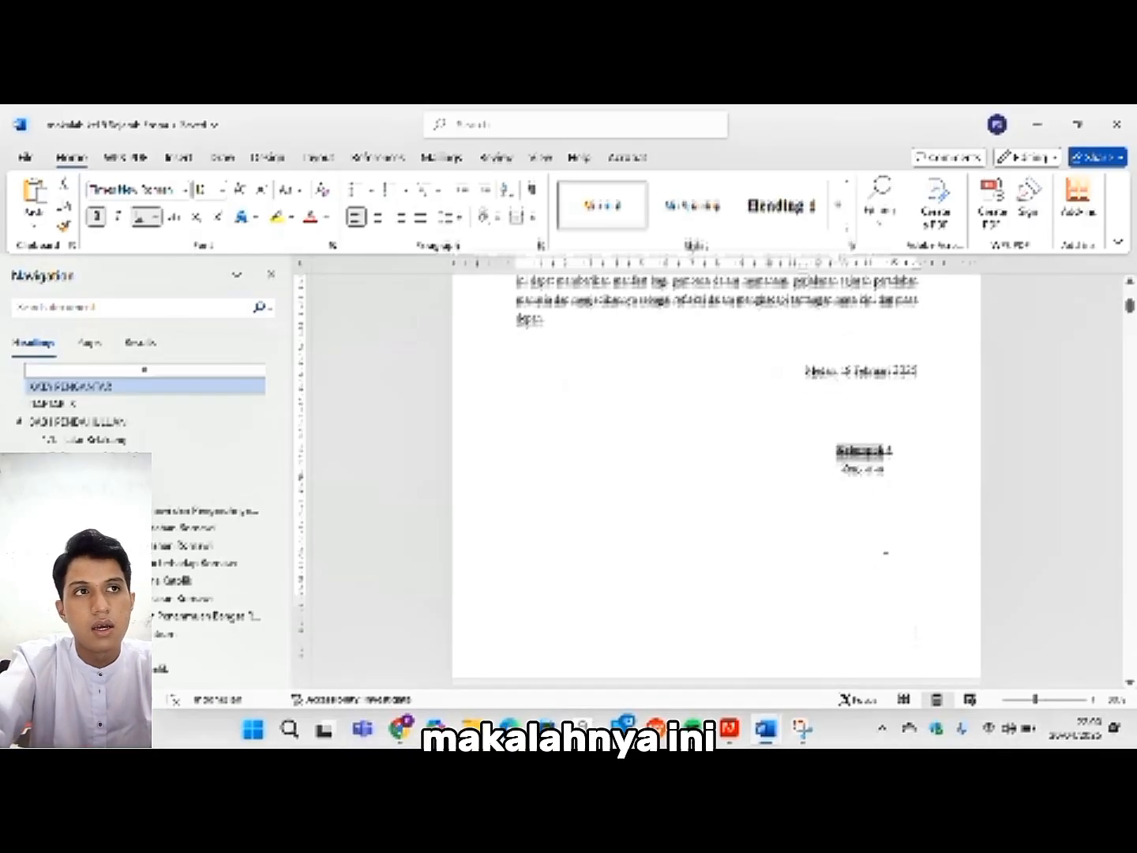
- Look through the DAFTAR ISI page and its chapter and subchapter entries down to BAB III PENUTUP
scroll(886, 553, down, 3)
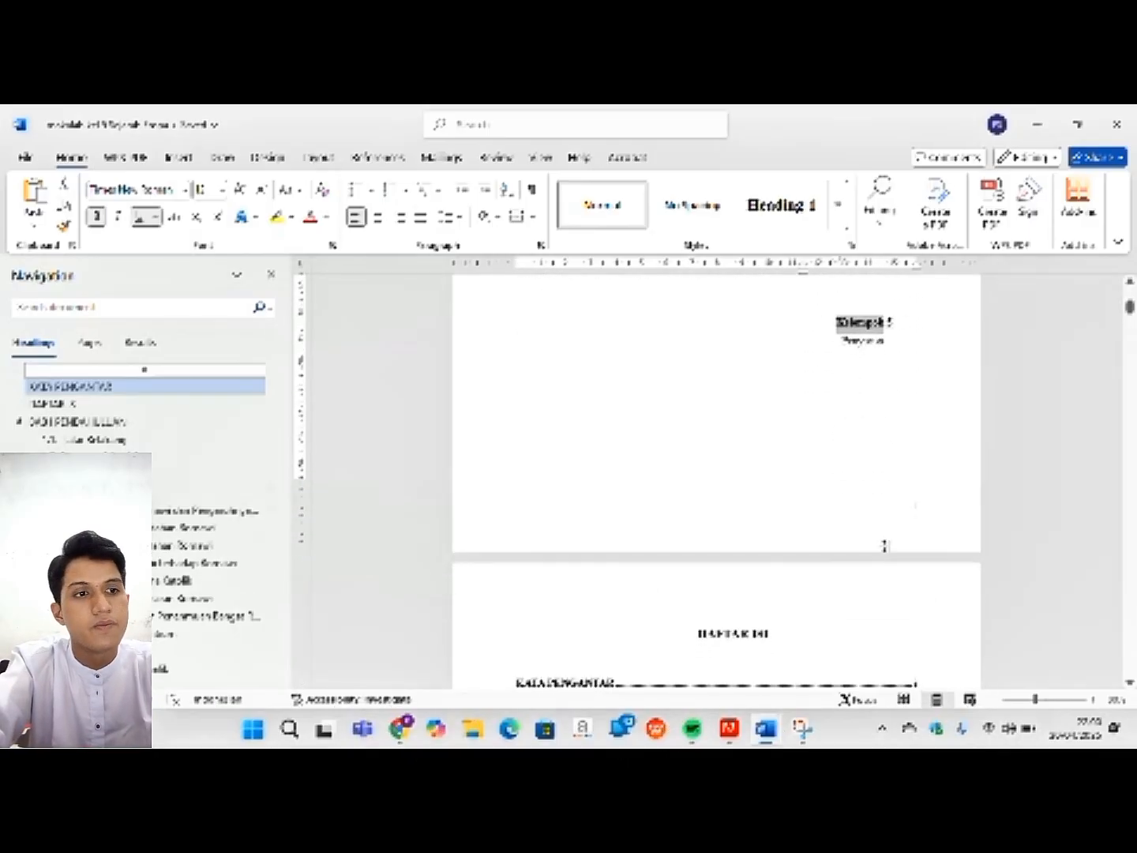
scroll(886, 553, down, 2)
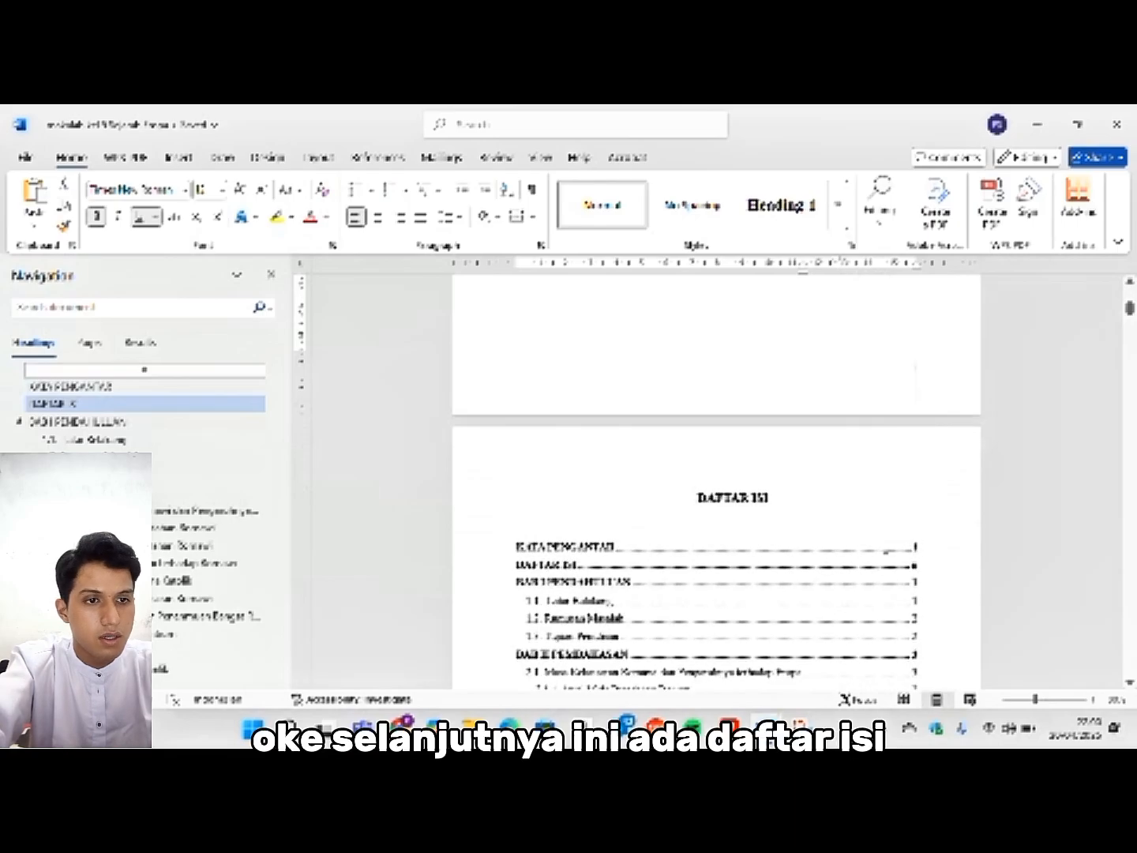
scroll(886, 553, down, 1)
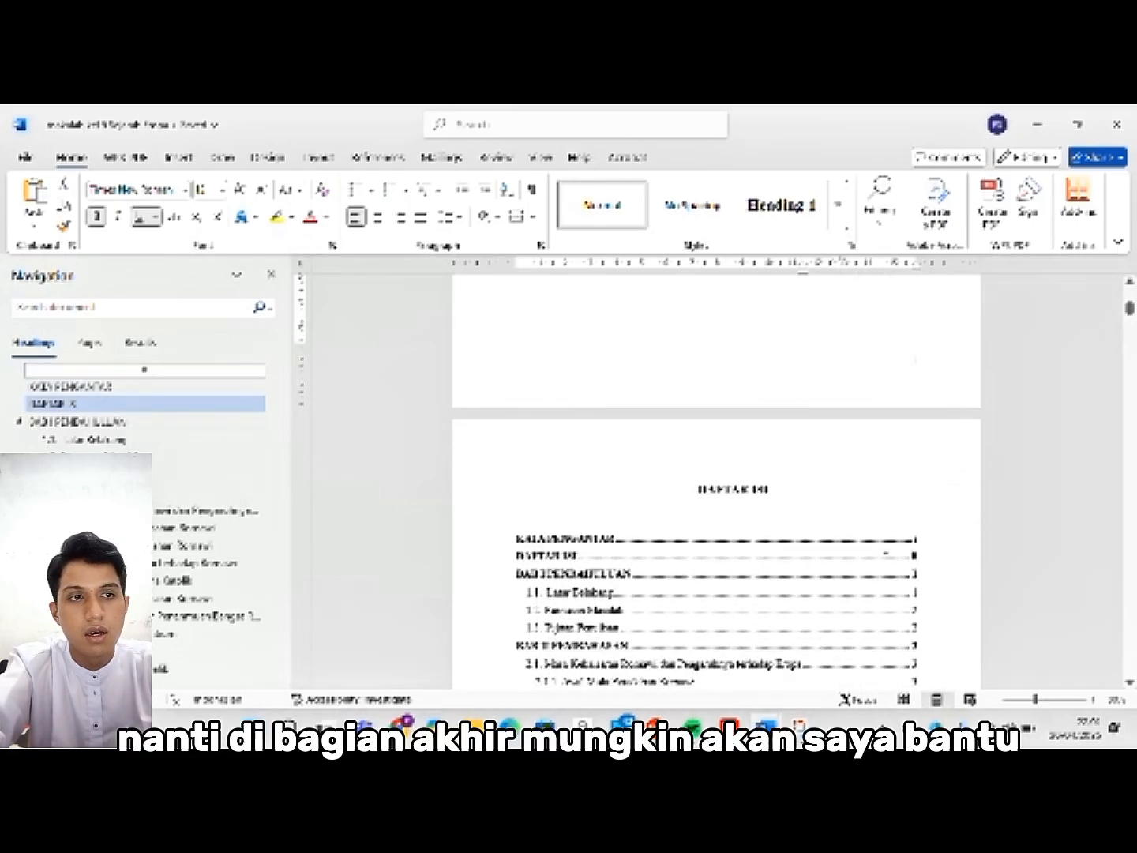
scroll(914, 360, down, 15)
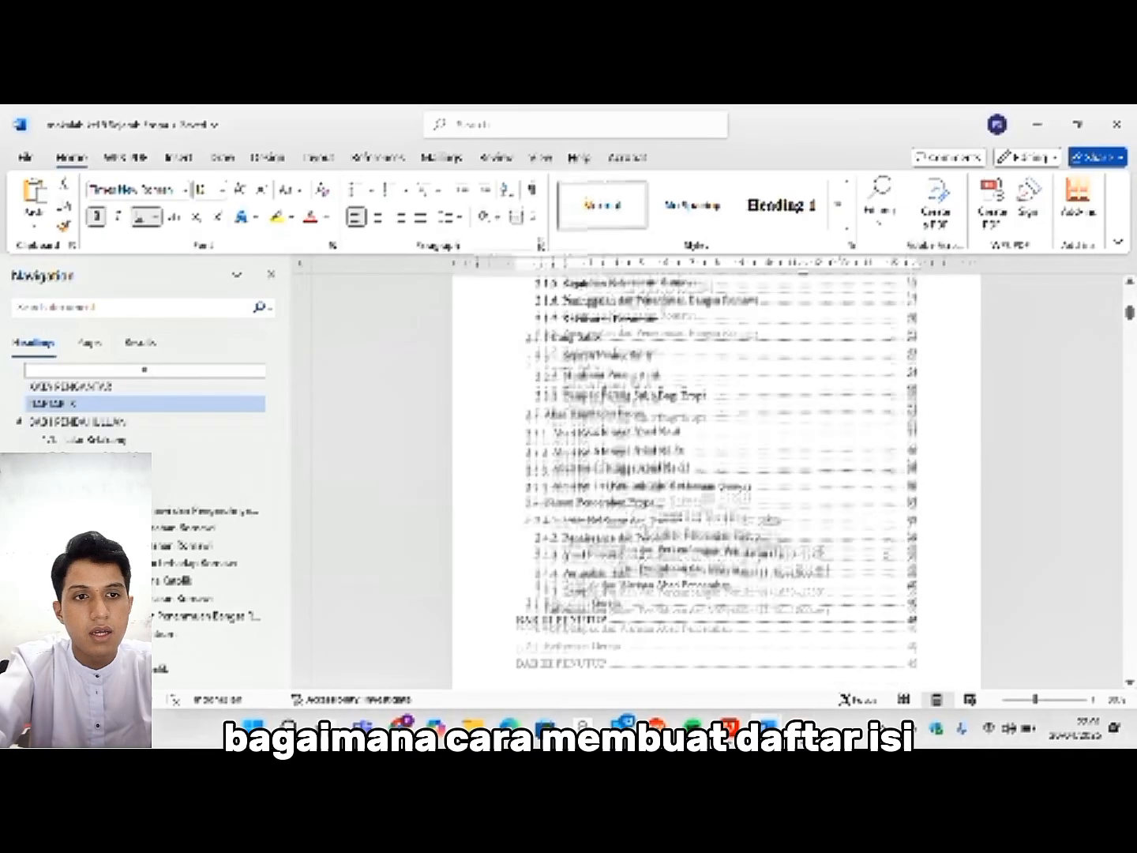
scroll(884, 545, down, 8)
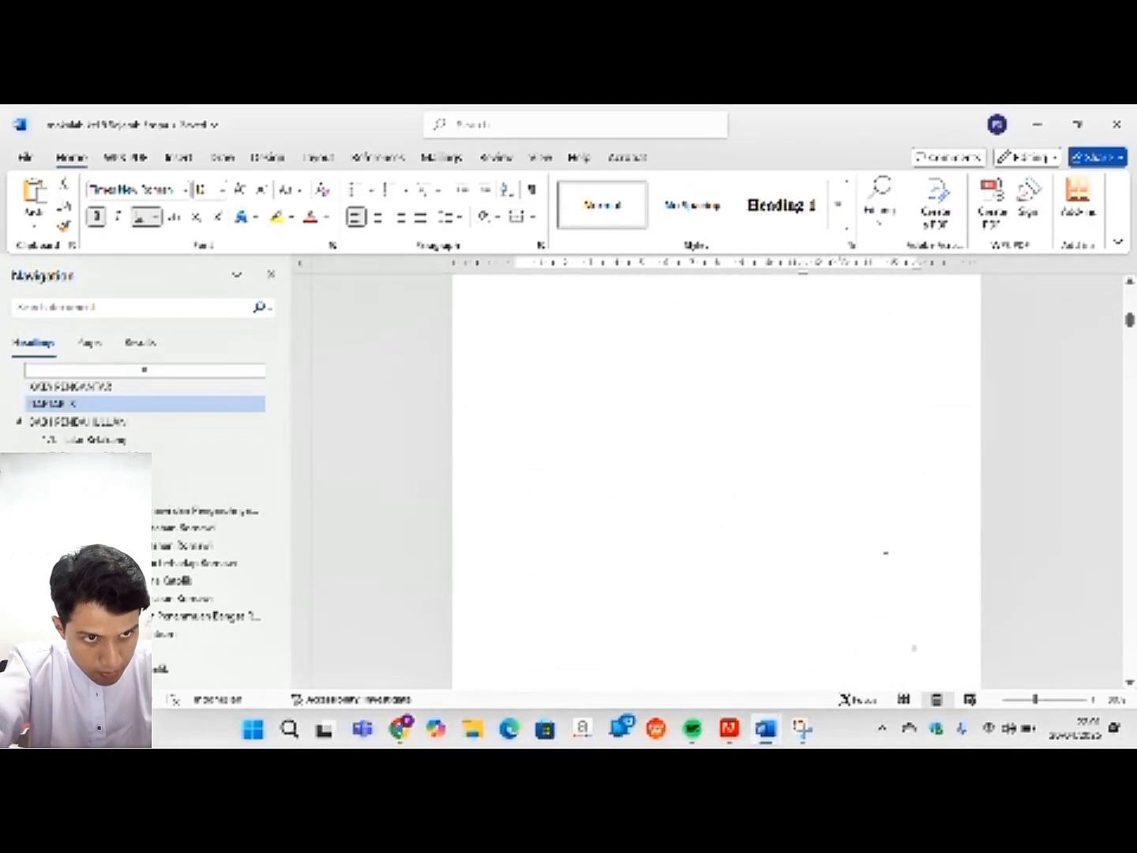
- Review the opening of the BAB I PENDAHULUAN chapter, including its two-line title and the 1.1. Latar Belakang subheading
scroll(885, 553, down, 6)
scroll(886, 553, down, 3)
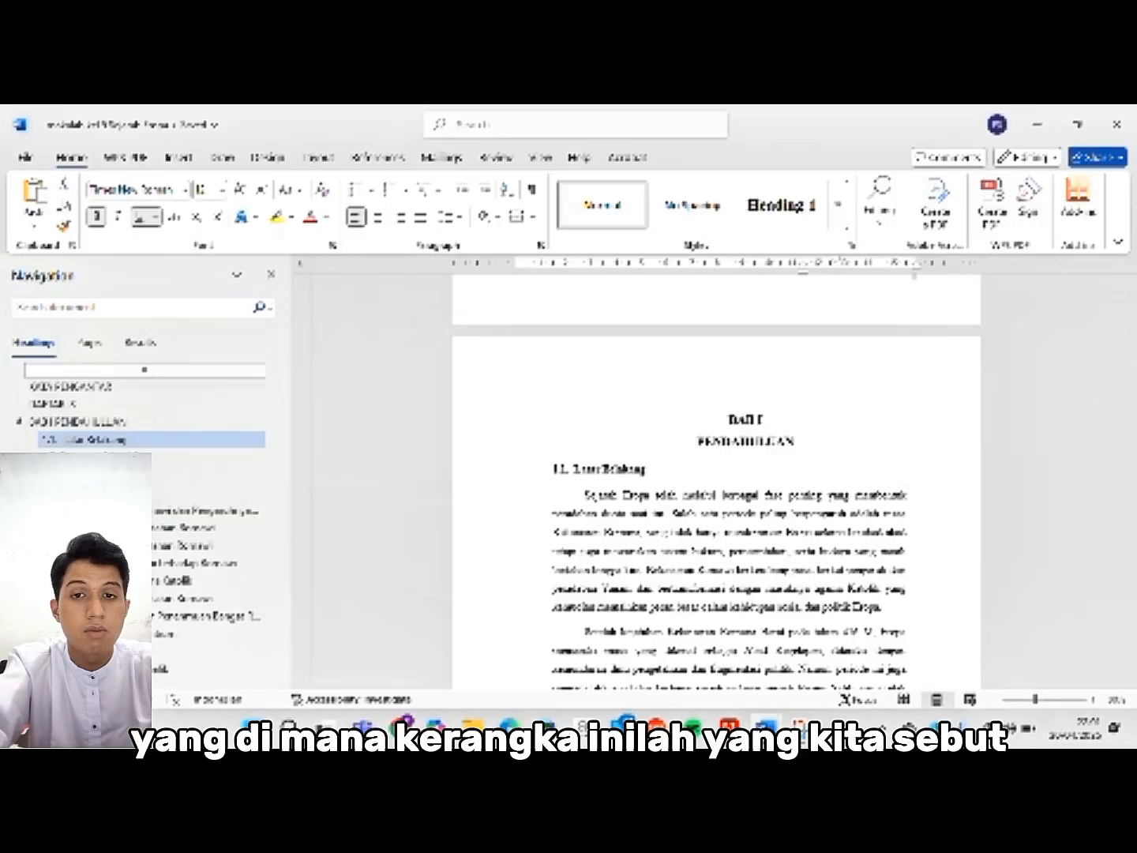
scroll(716, 482, down, 1)
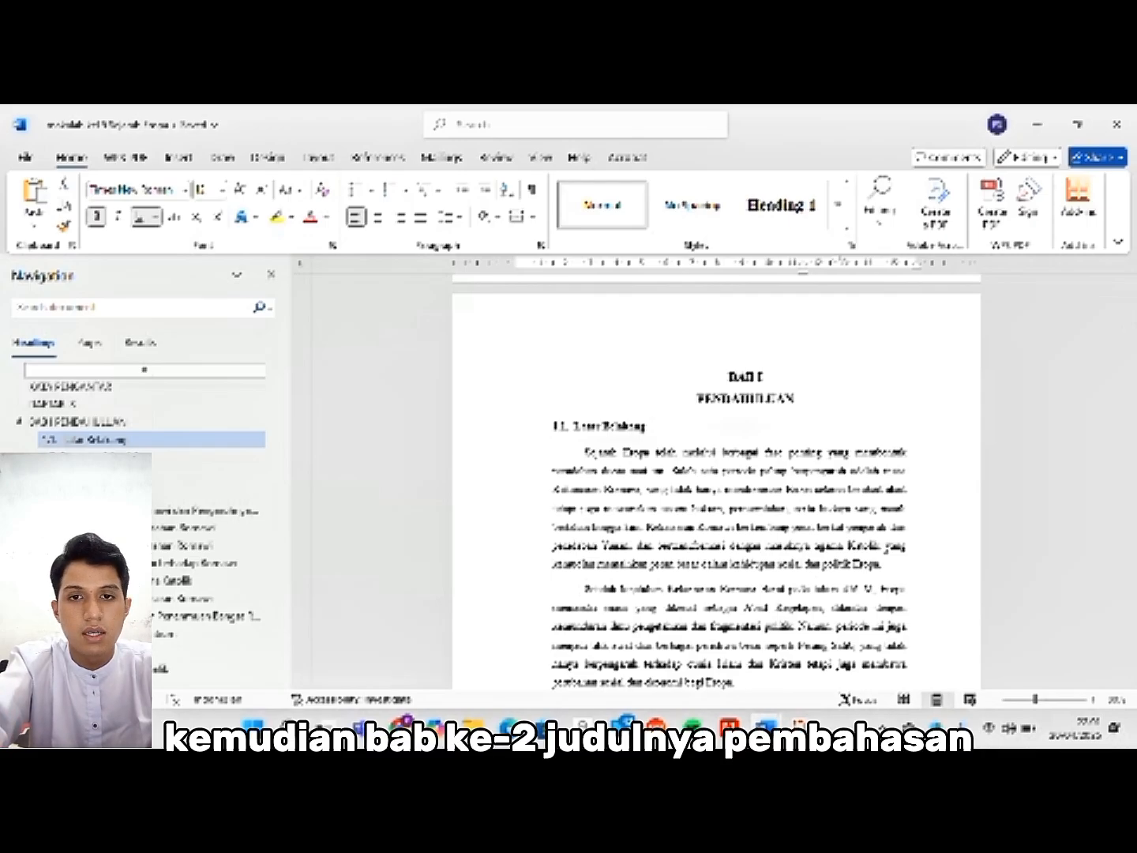
scroll(717, 490, up, 1)
scroll(716, 490, down, 1)
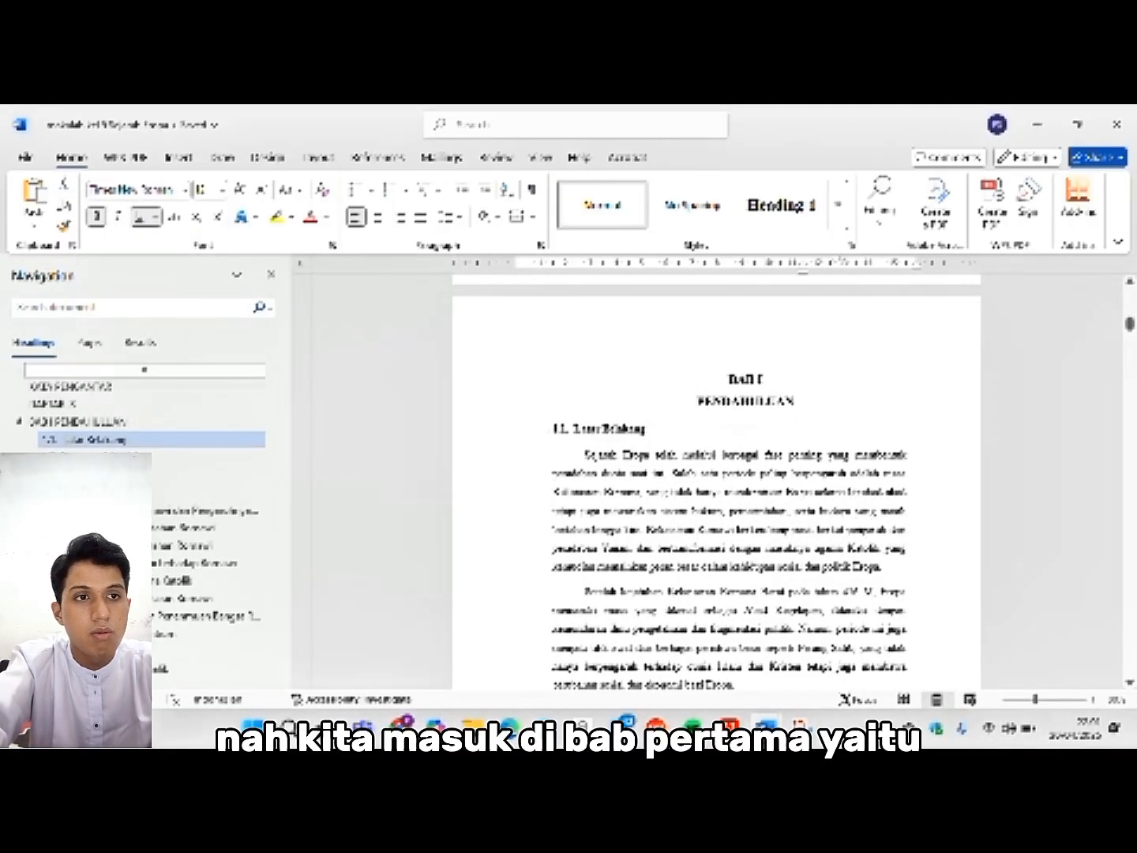
- Delete the BAB I PENDAHULUAN title and insert an empty centred line above 1.1. Latar Belakang
drag(728, 378, 795, 405)
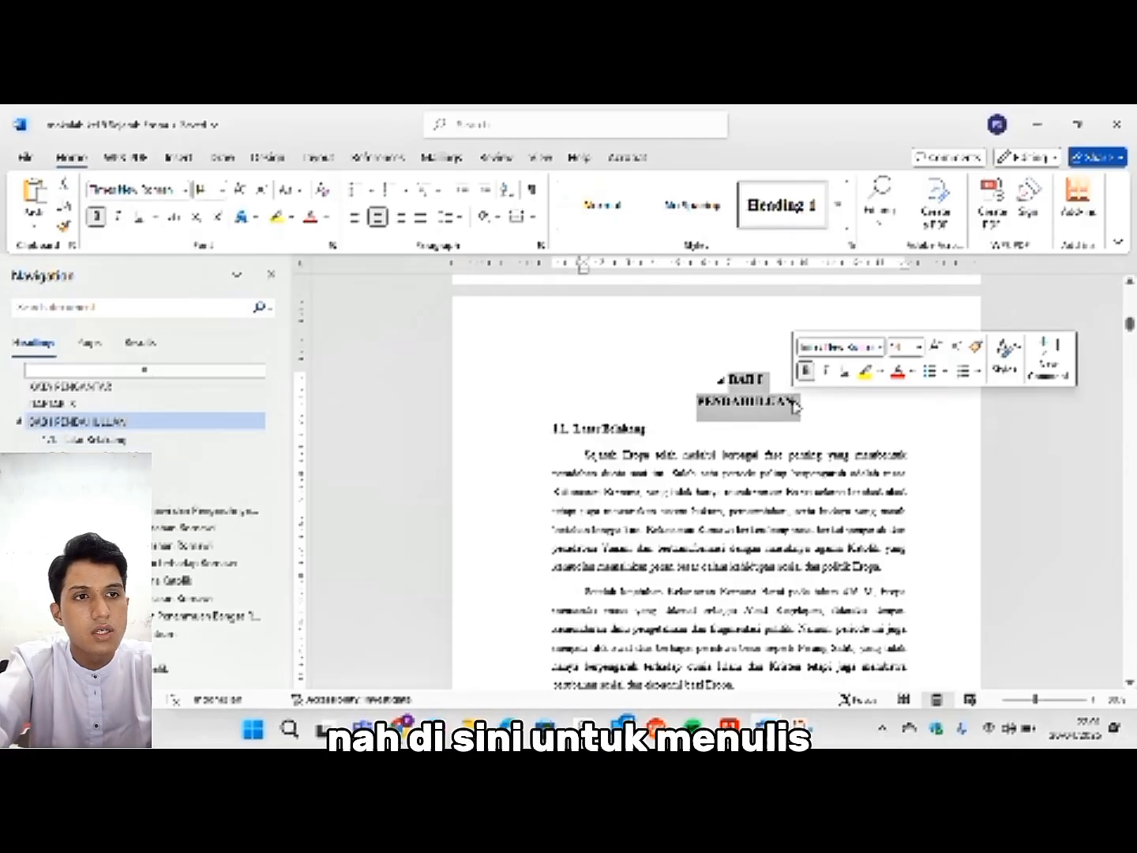
key(BackSpace)
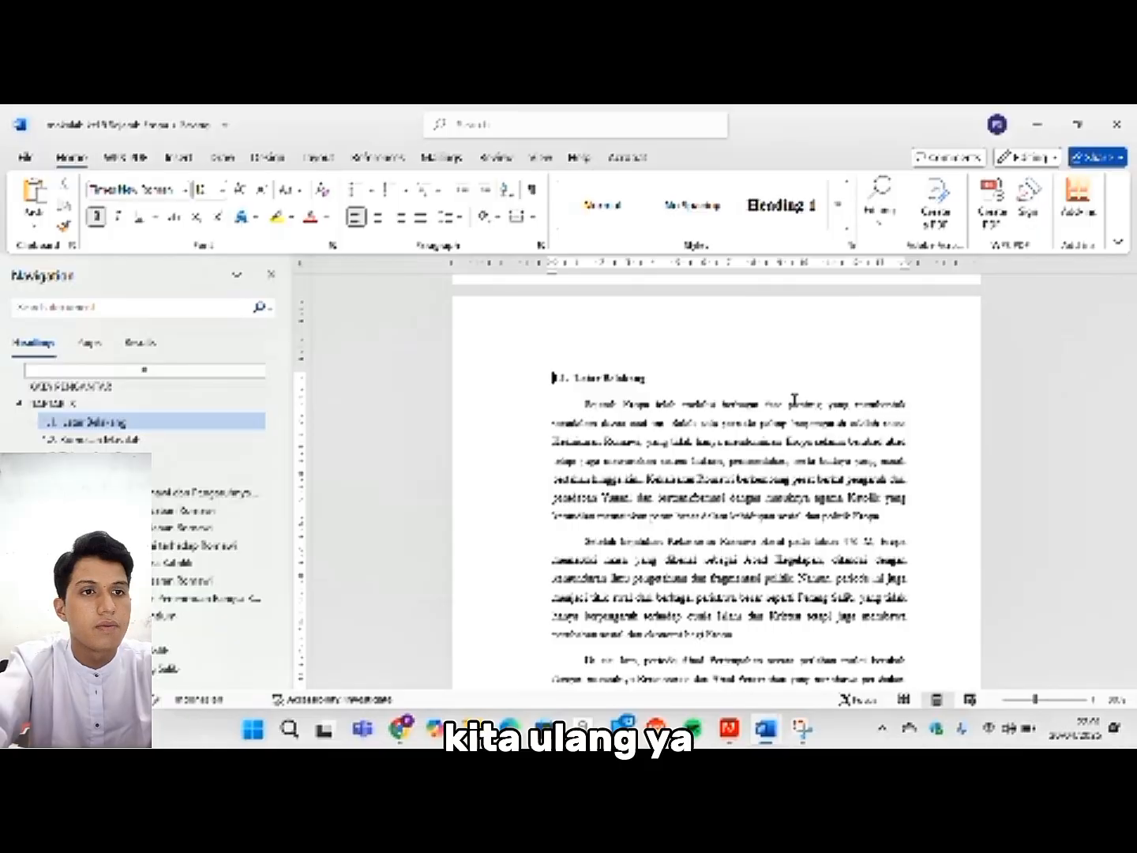
key(Return)
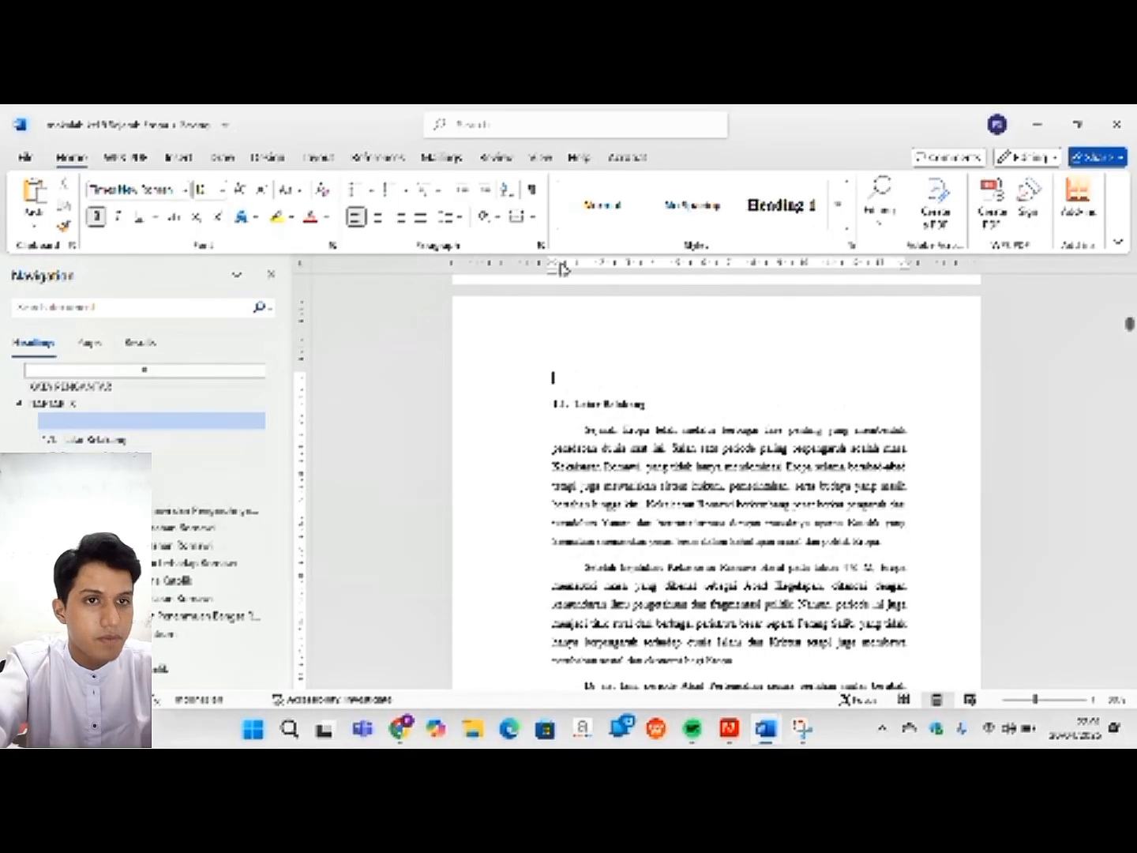
click(380, 229)
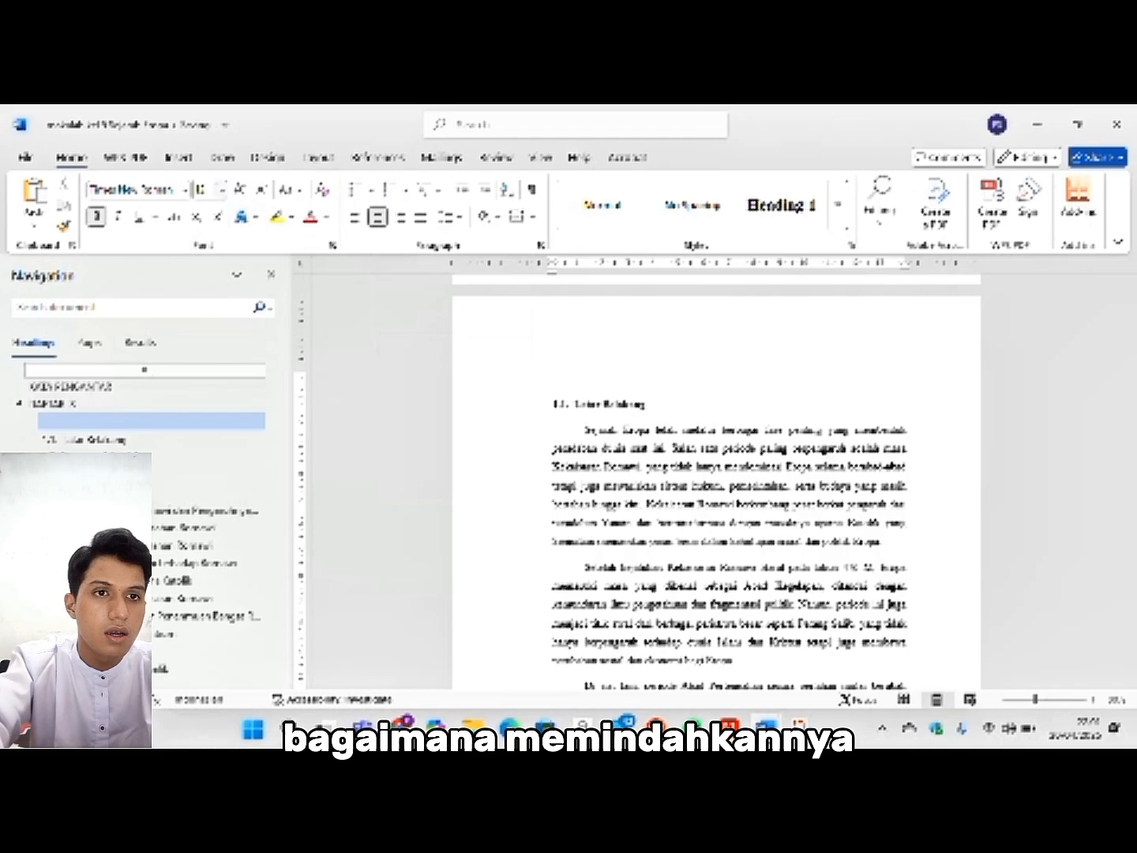
- Write the chapter title BAB I in bold 14-point text, with PENDAHULUAN after a line break in the same paragraph
click(204, 190)
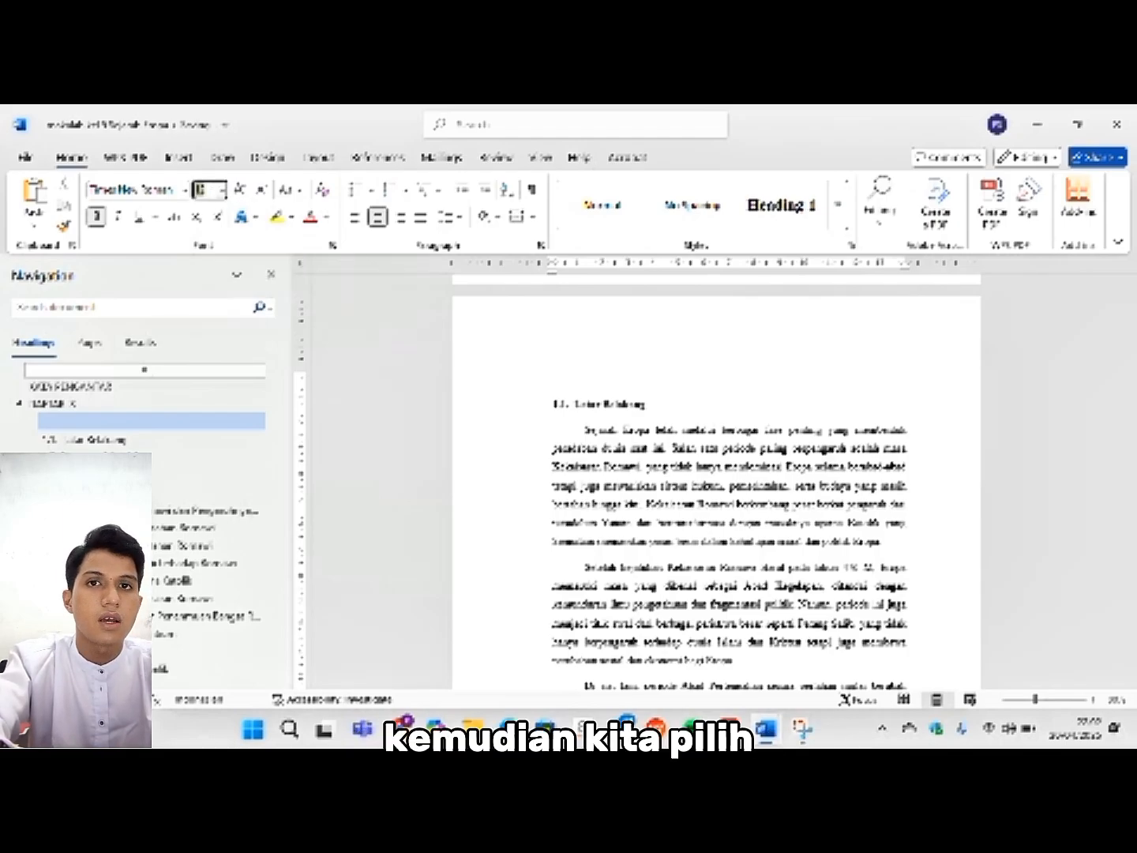
text(14)
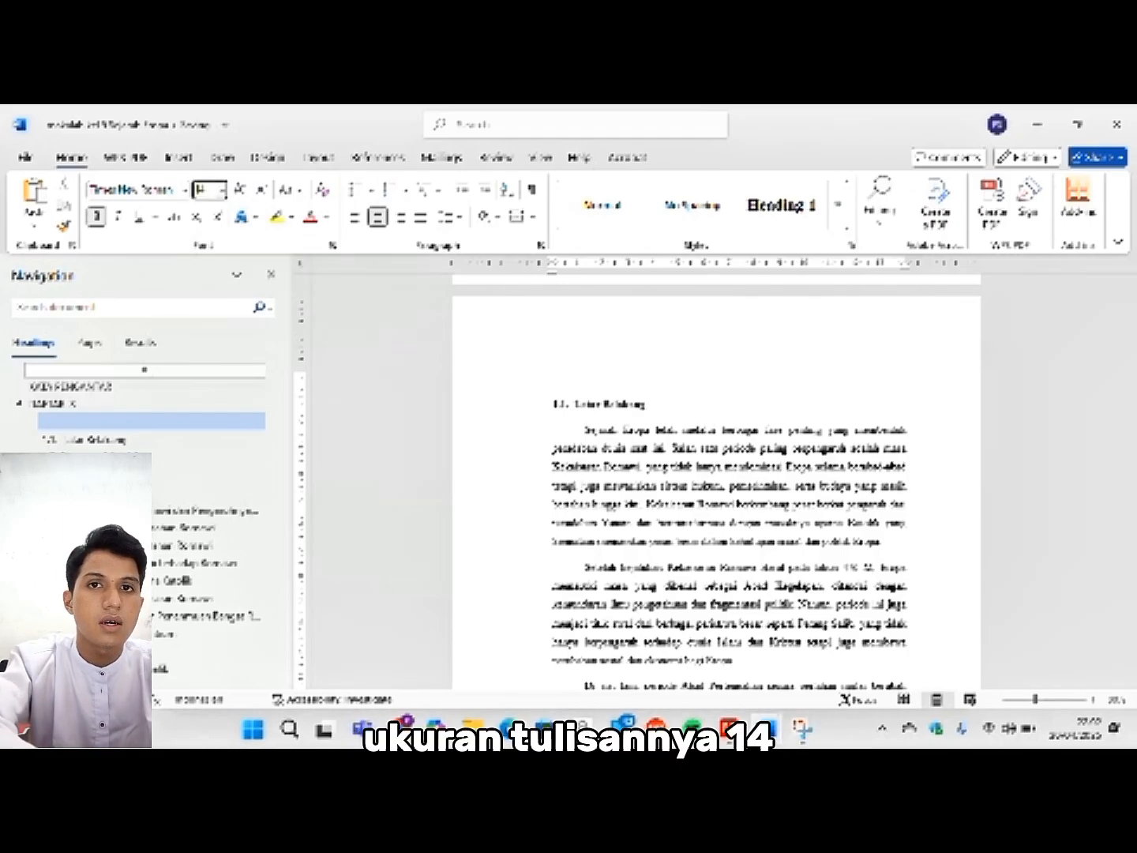
key(Return)
key(Caps_Lock)
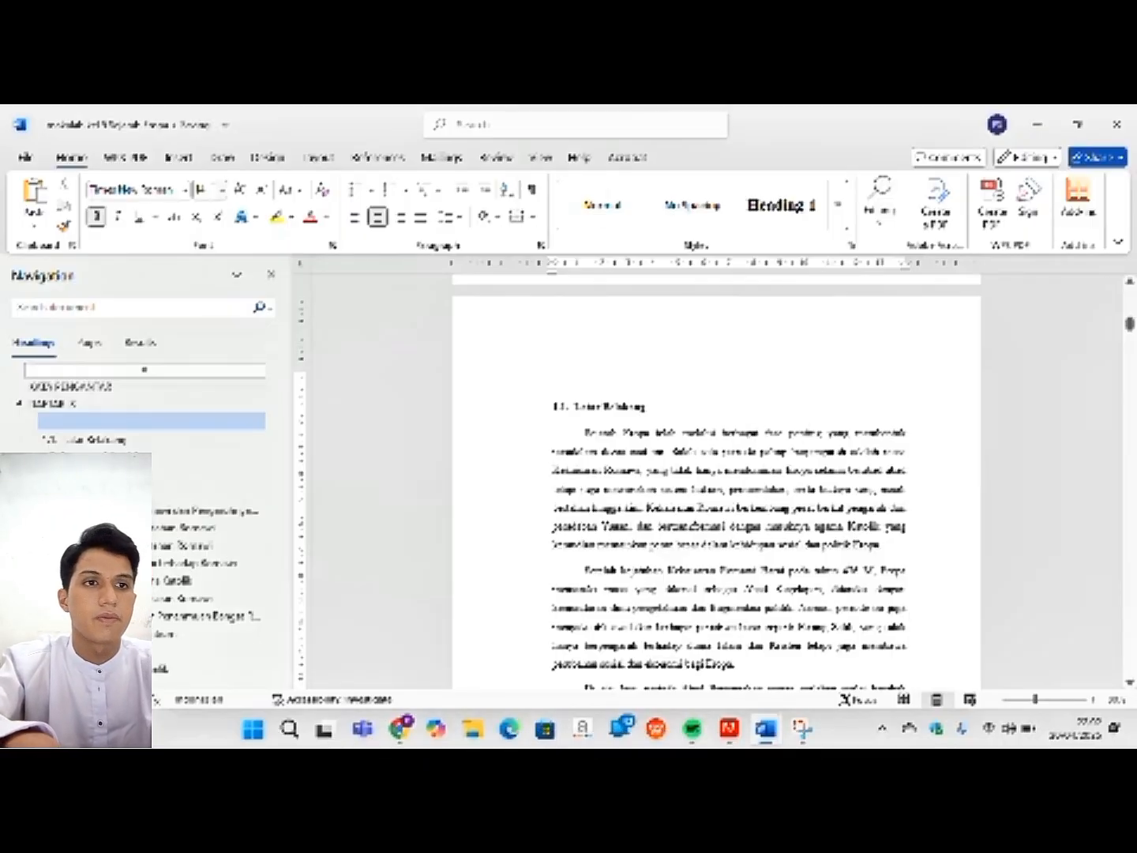
text(B)
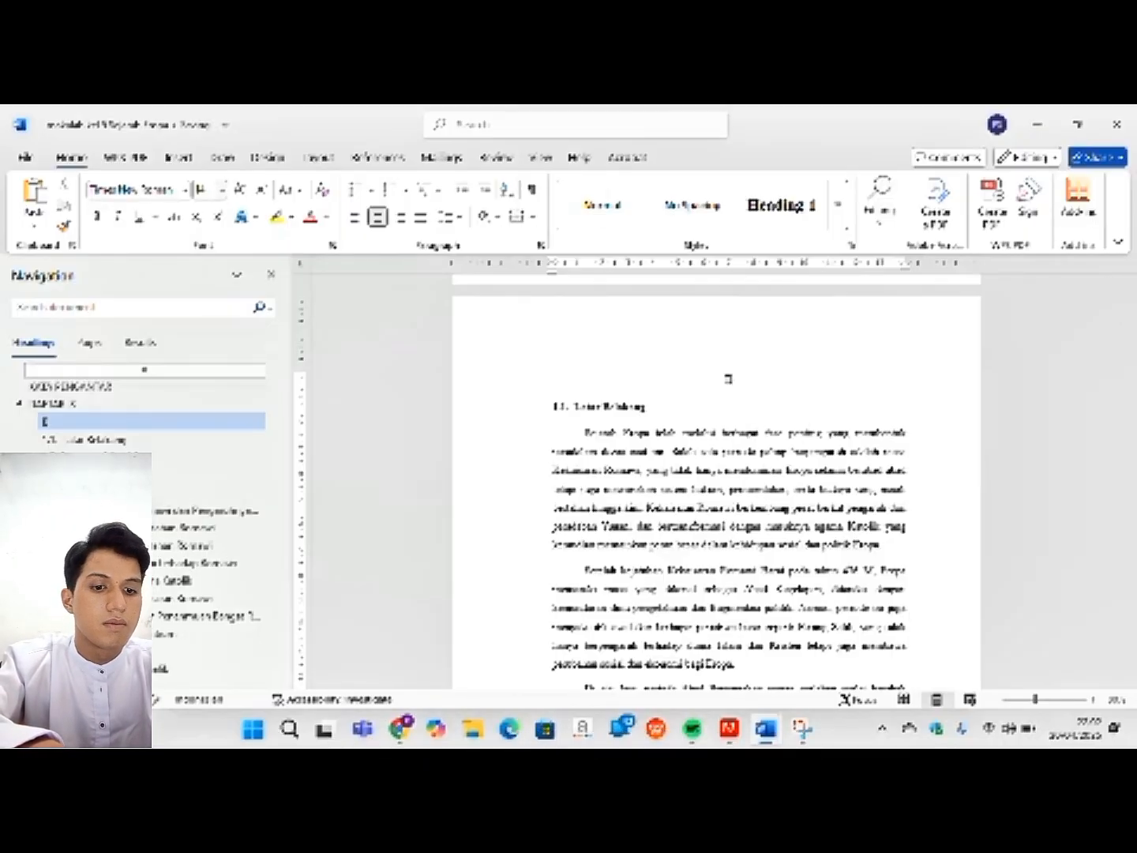
key(BackSpace)
key(ctrl+b)
text(BA)
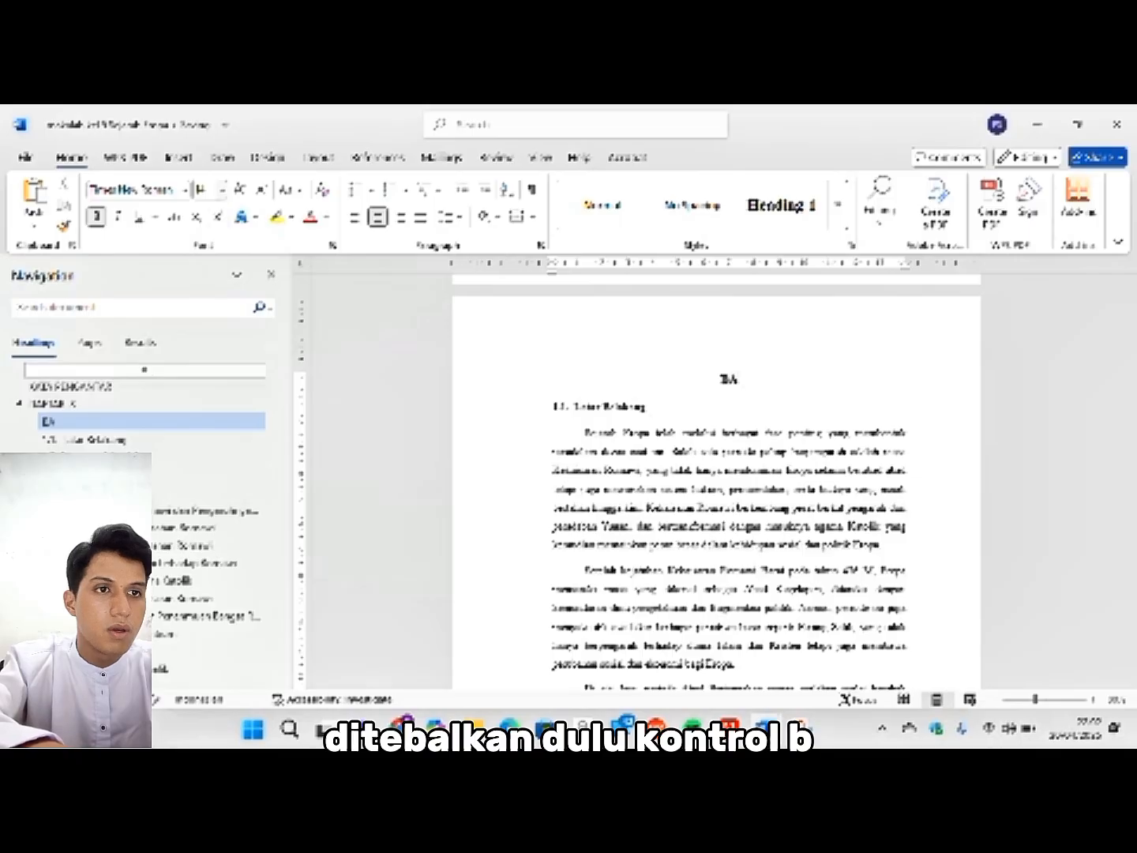
text(B)
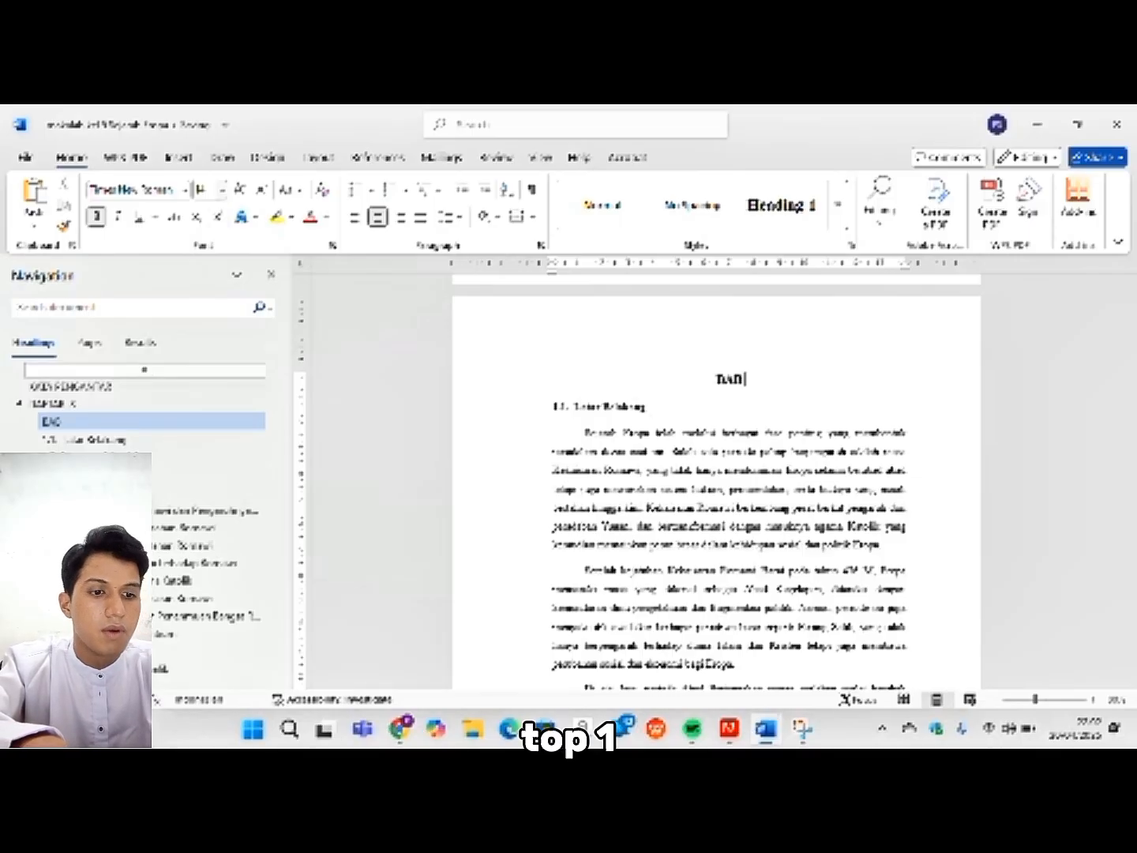
text( I)
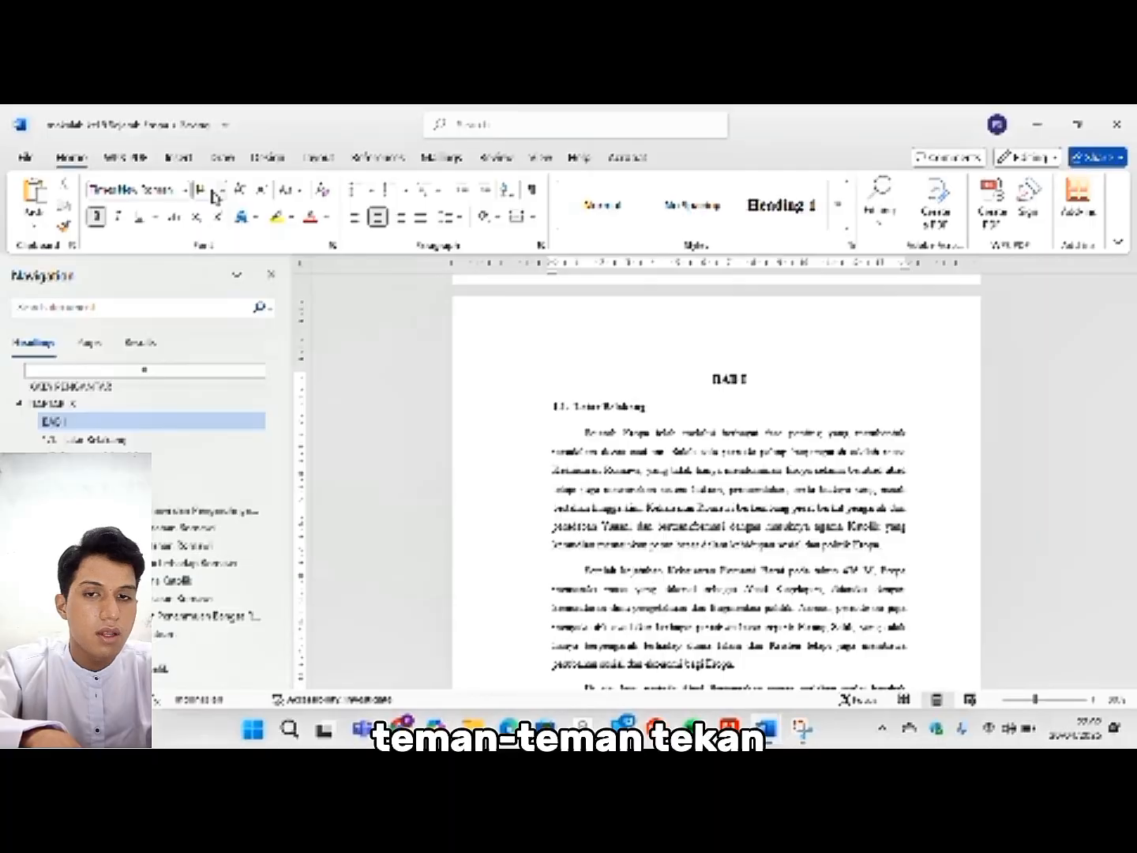
key(shift+Return)
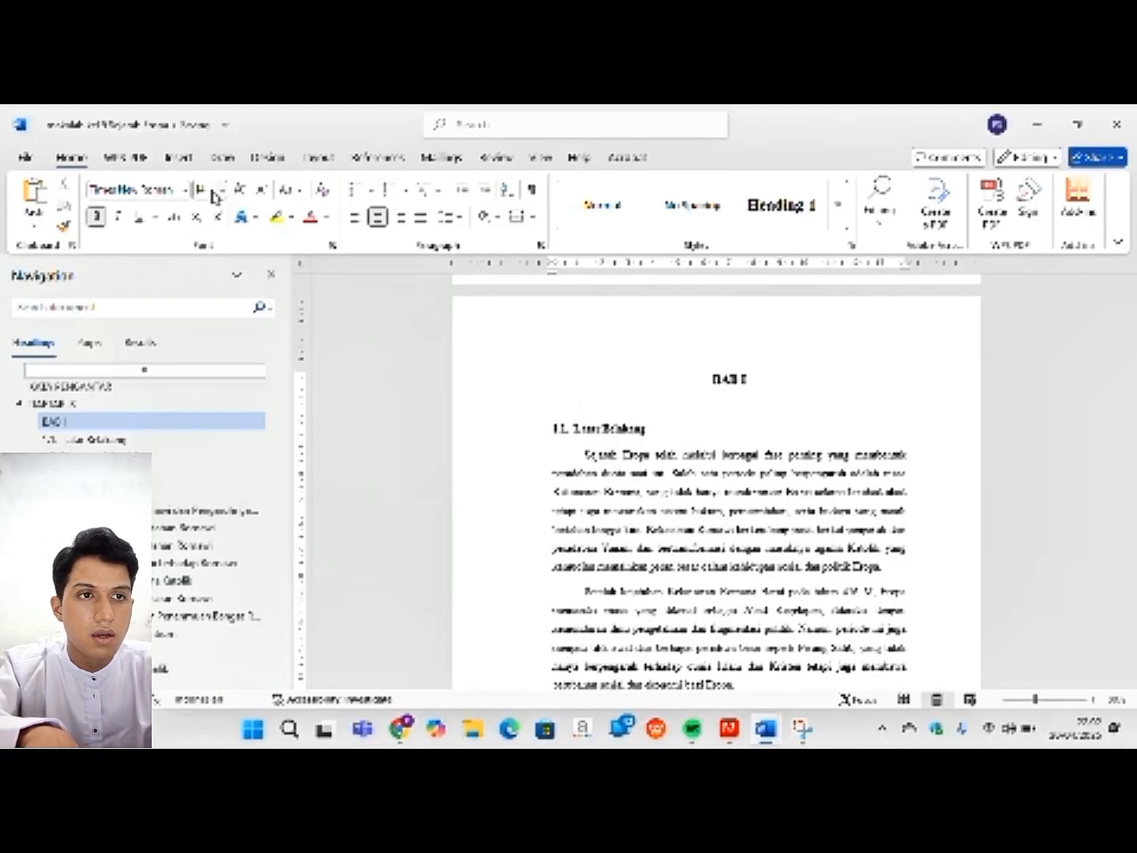
text(PENDAHULUAN)
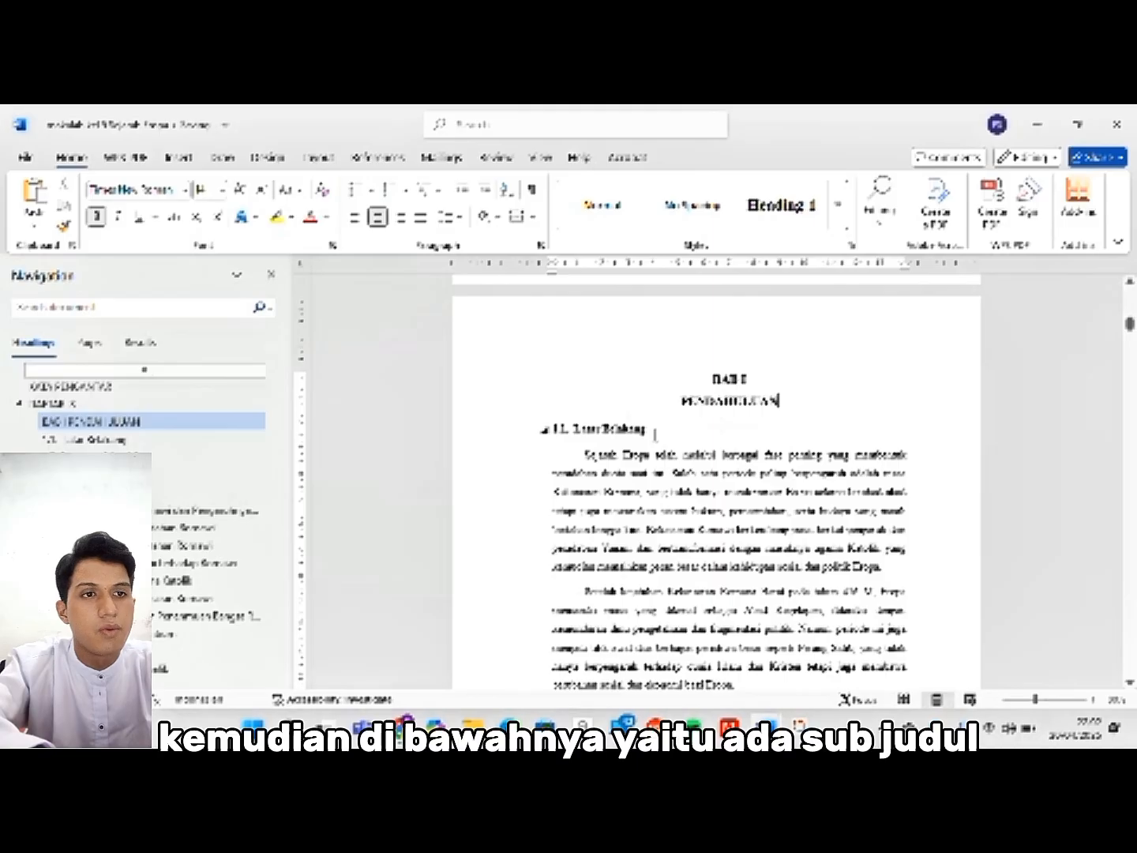
- Read through the 1.1. Latar Belakang paragraphs to the end of the page
scroll(655, 433, down, 2)
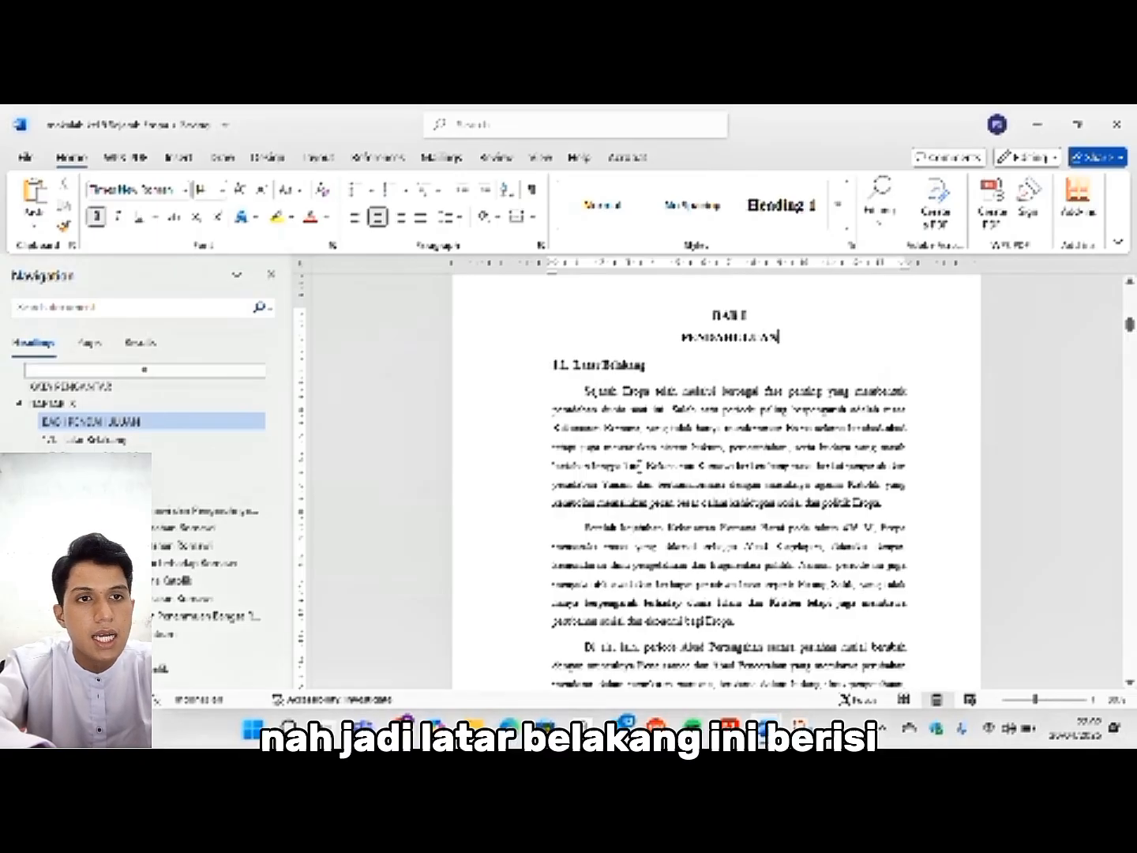
scroll(719, 482, down, 1)
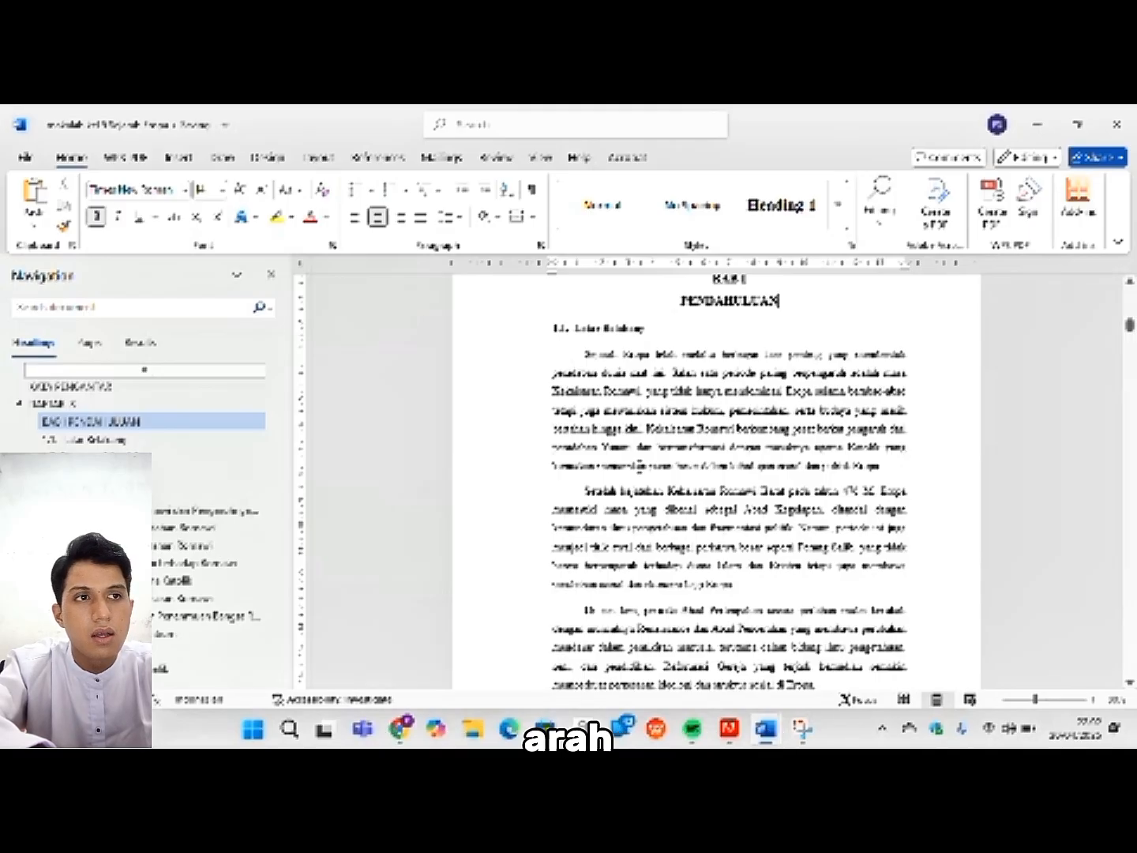
scroll(690, 444, down, 1)
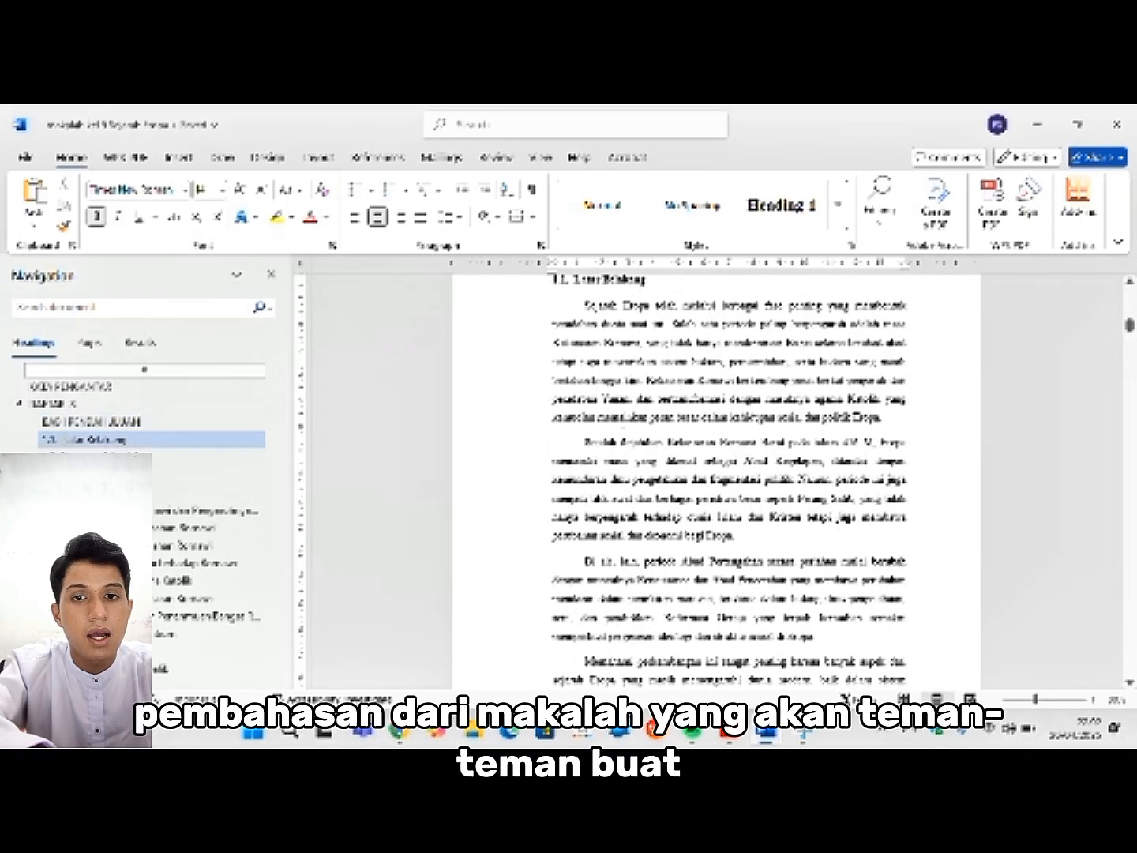
scroll(690, 444, up, 1)
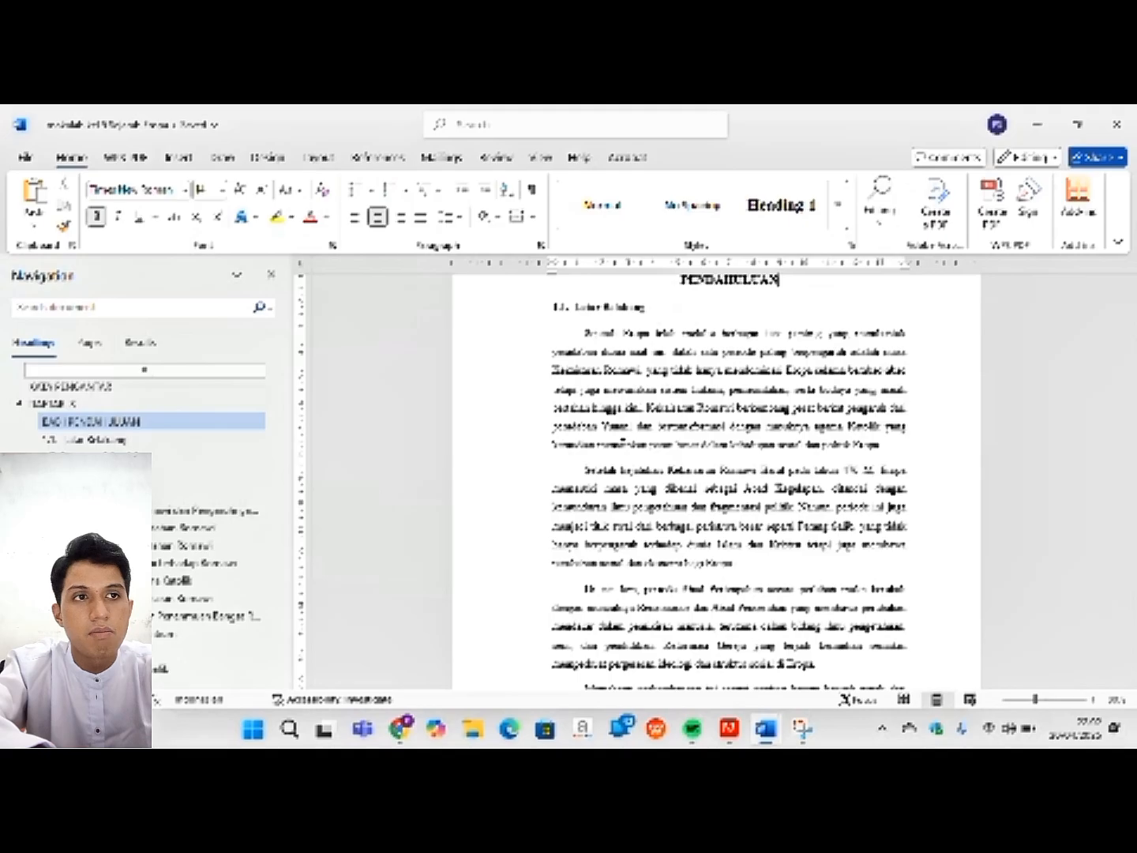
scroll(624, 439, down, 1)
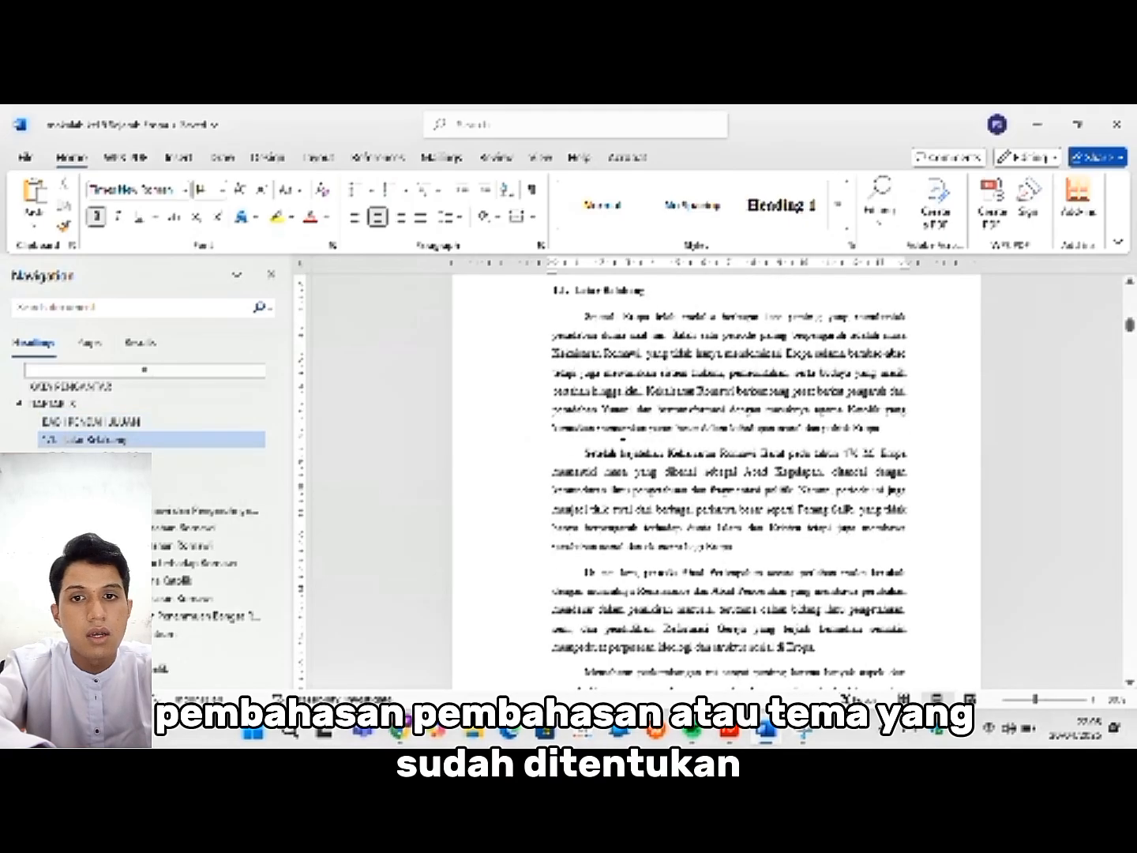
scroll(624, 439, down, 2)
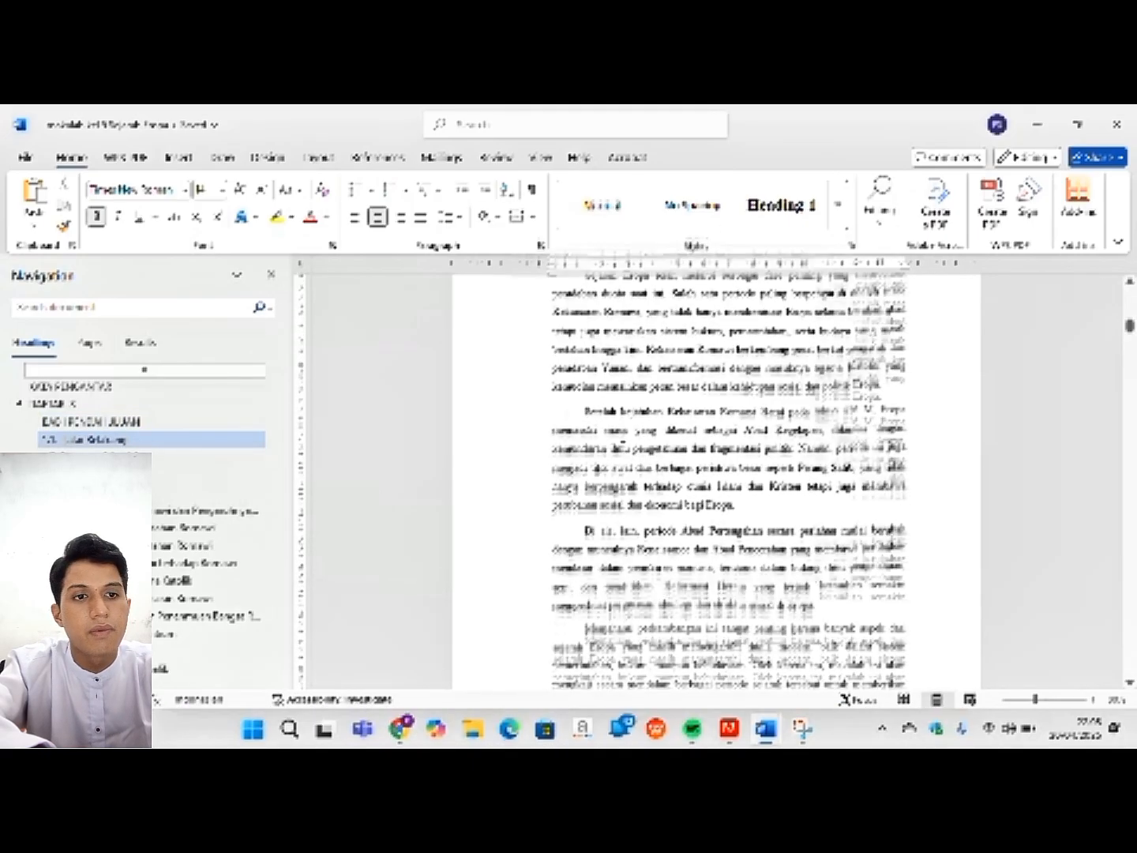
scroll(624, 444, down, 7)
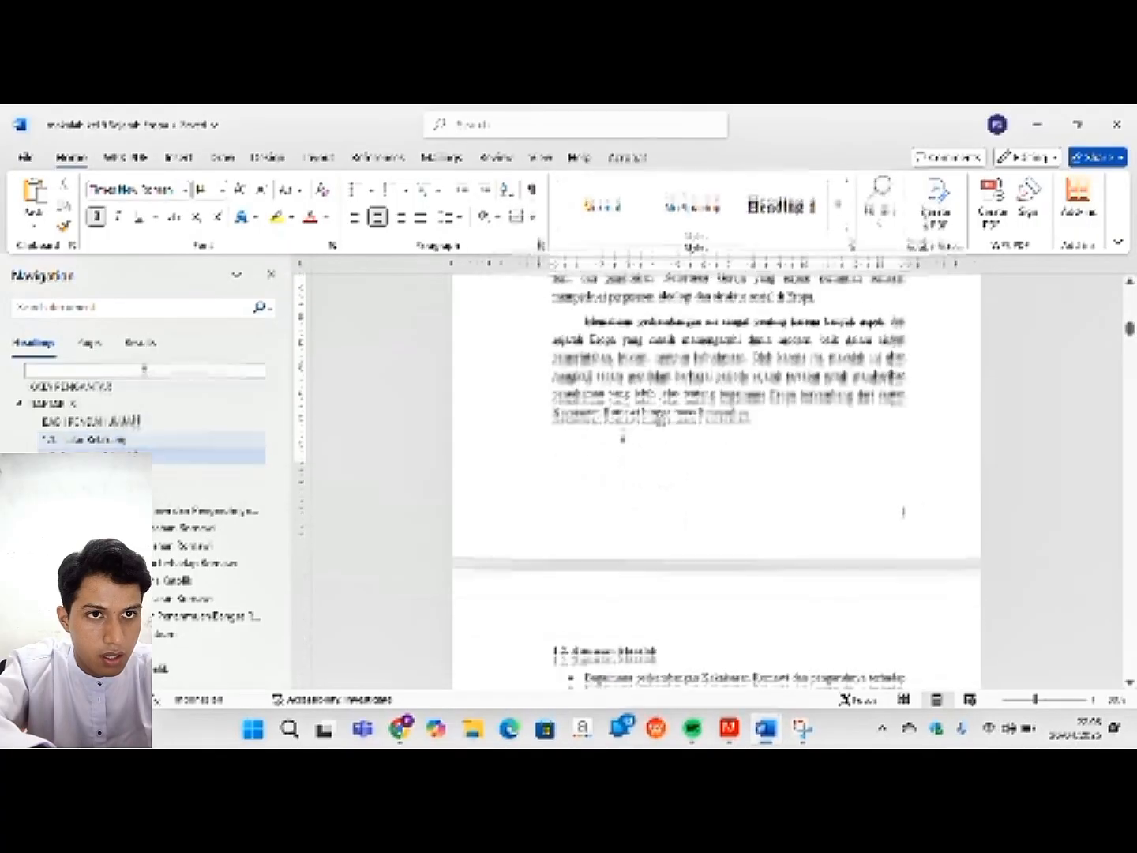
- Examine the bulleted lists under 1.2. Rumusan Masalah and 1.3. Tujuan Penulisan
scroll(624, 438, down, 4)
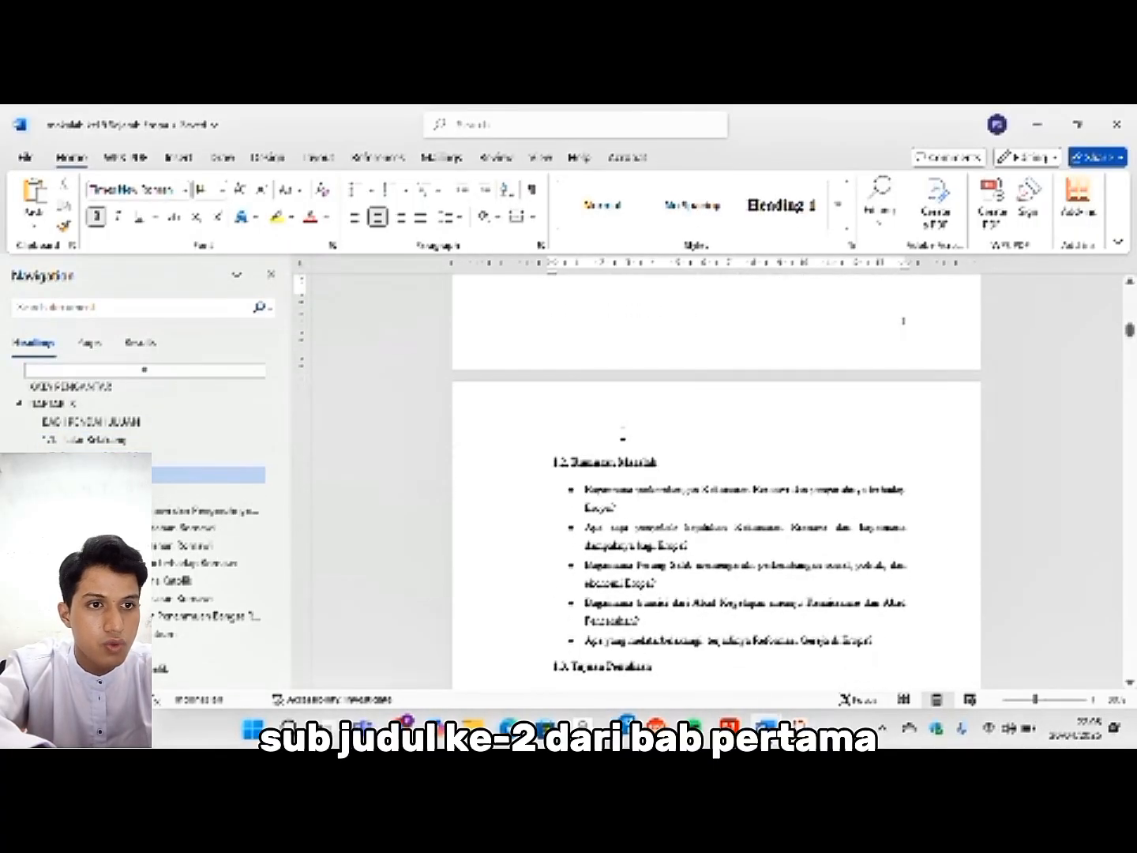
scroll(623, 436, down, 1)
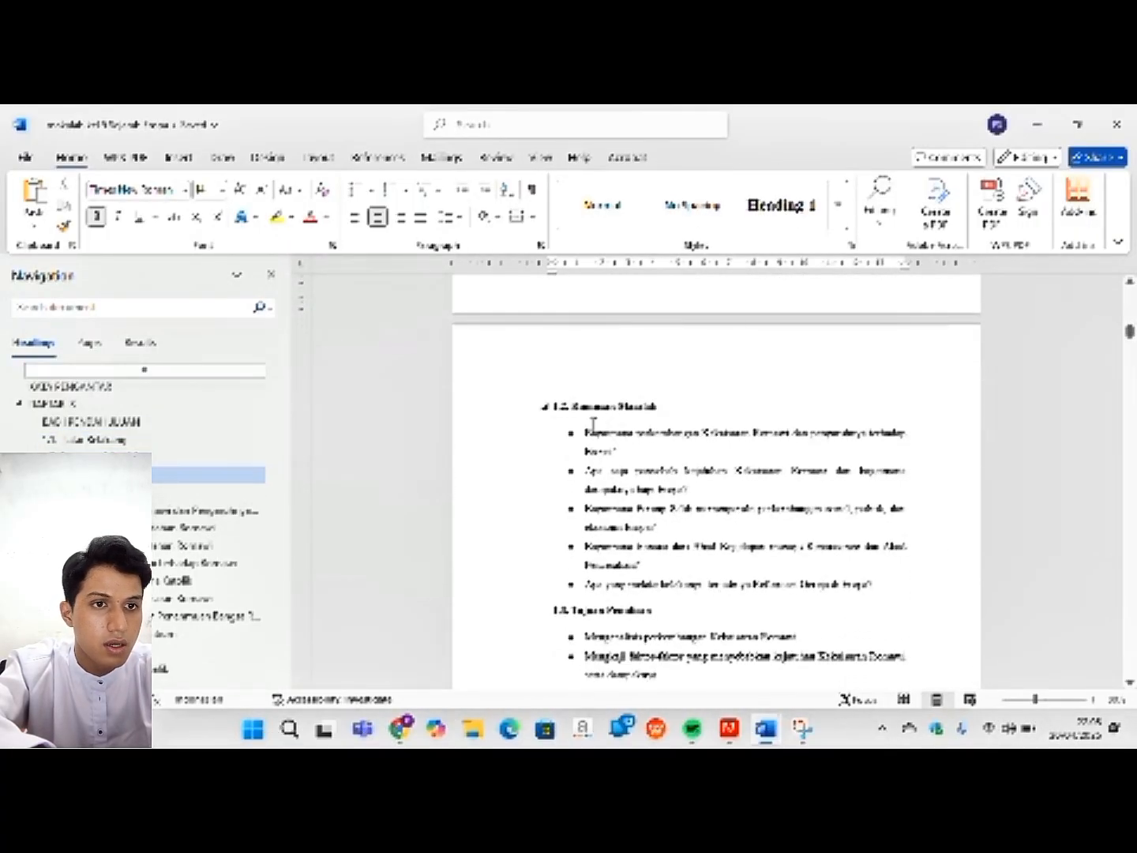
scroll(593, 425, down, 1)
scroll(594, 425, down, 1)
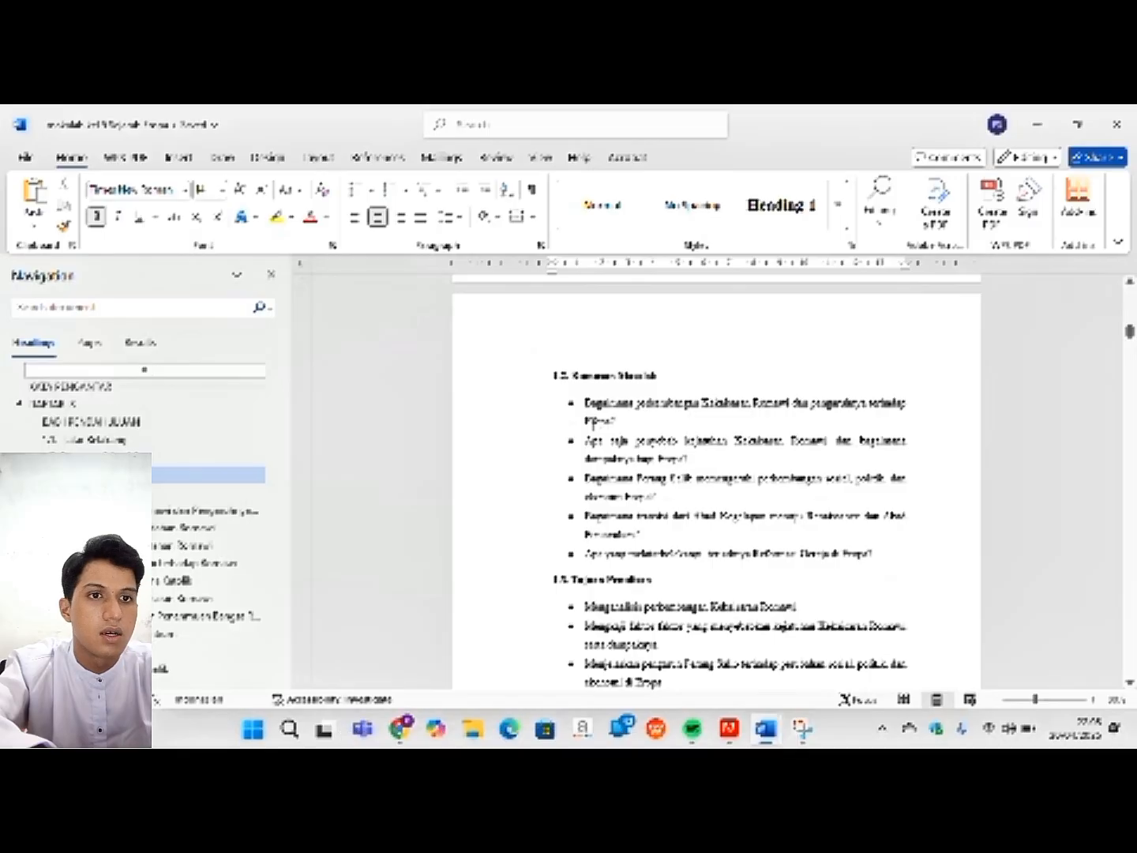
scroll(593, 425, down, 2)
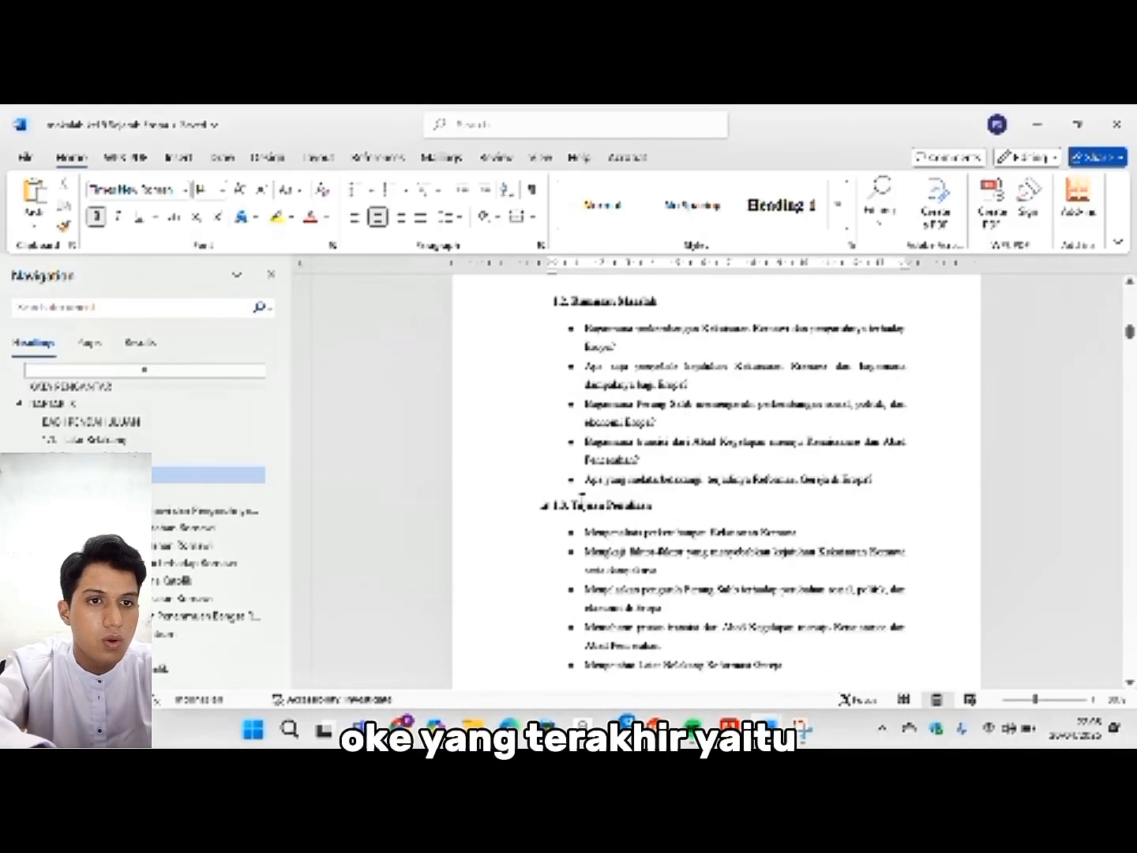
- Apply the solid round bullet from the bullet library to the BAB I PENDAHULUAN title paragraph
scroll(583, 496, up, 2)
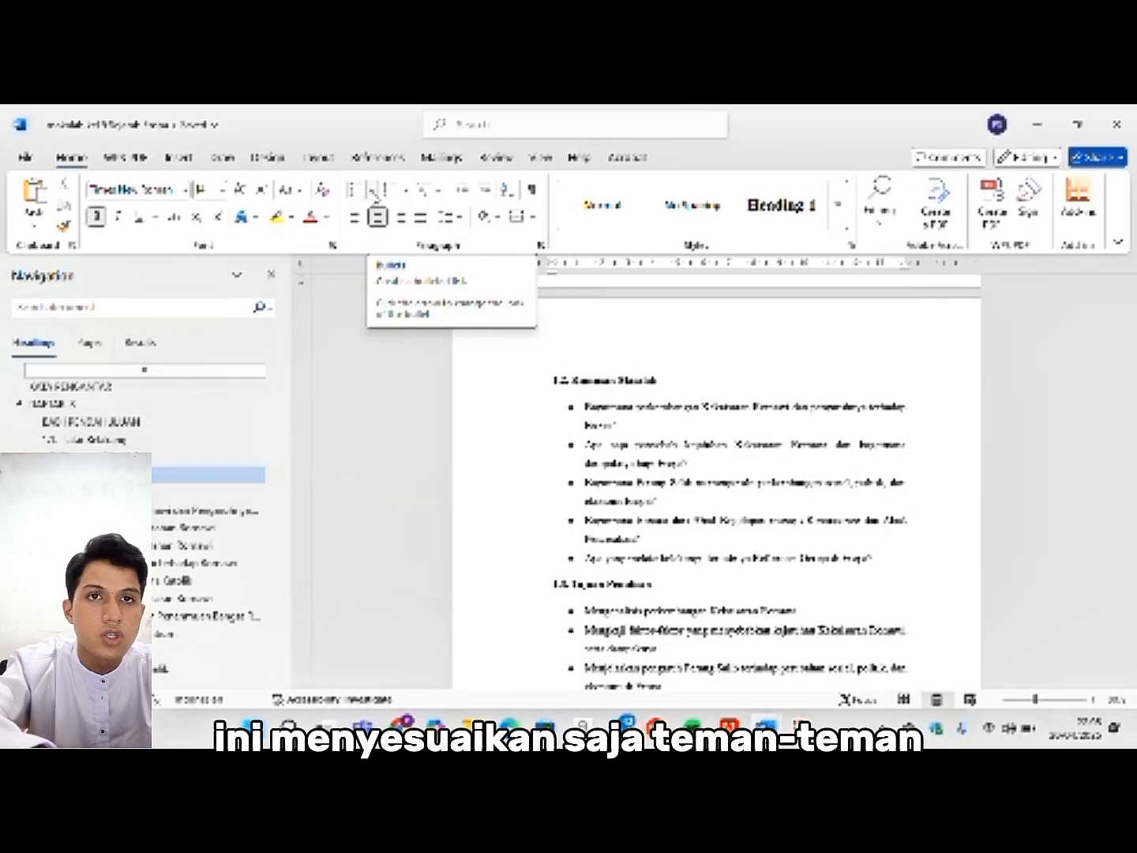
click(370, 191)
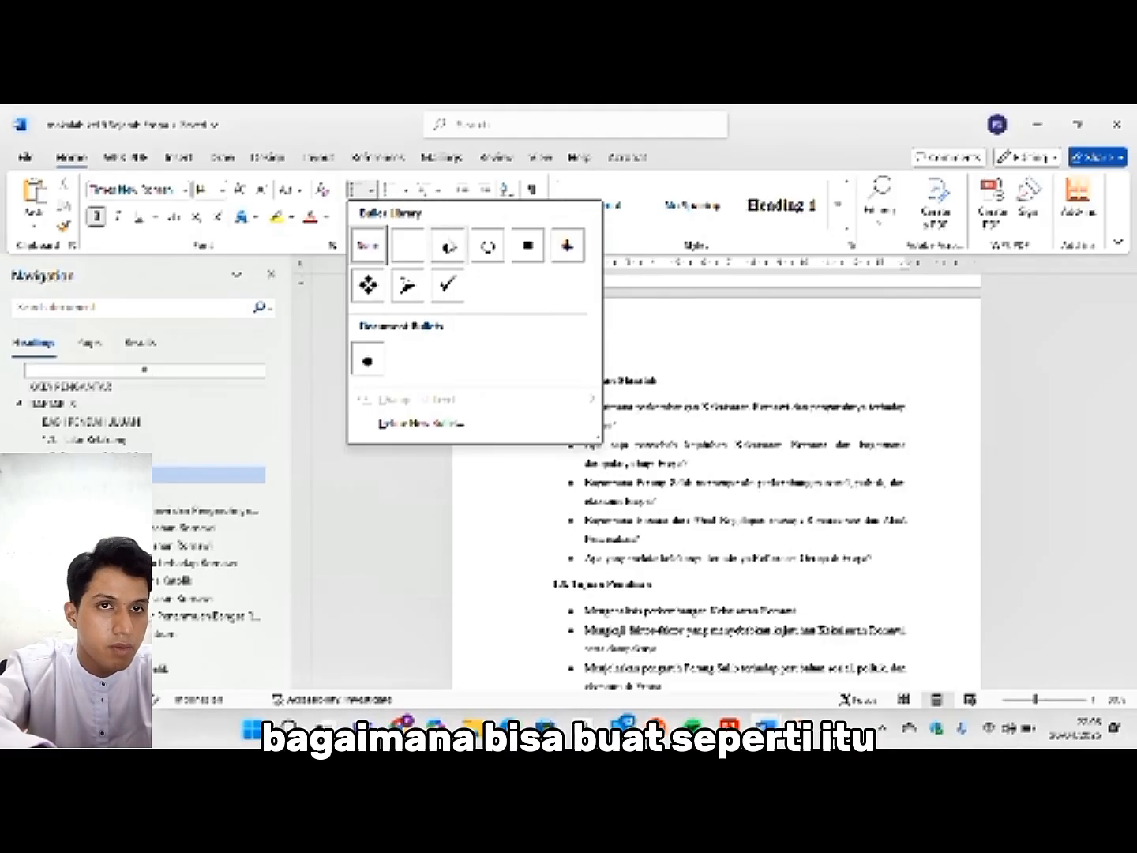
click(449, 246)
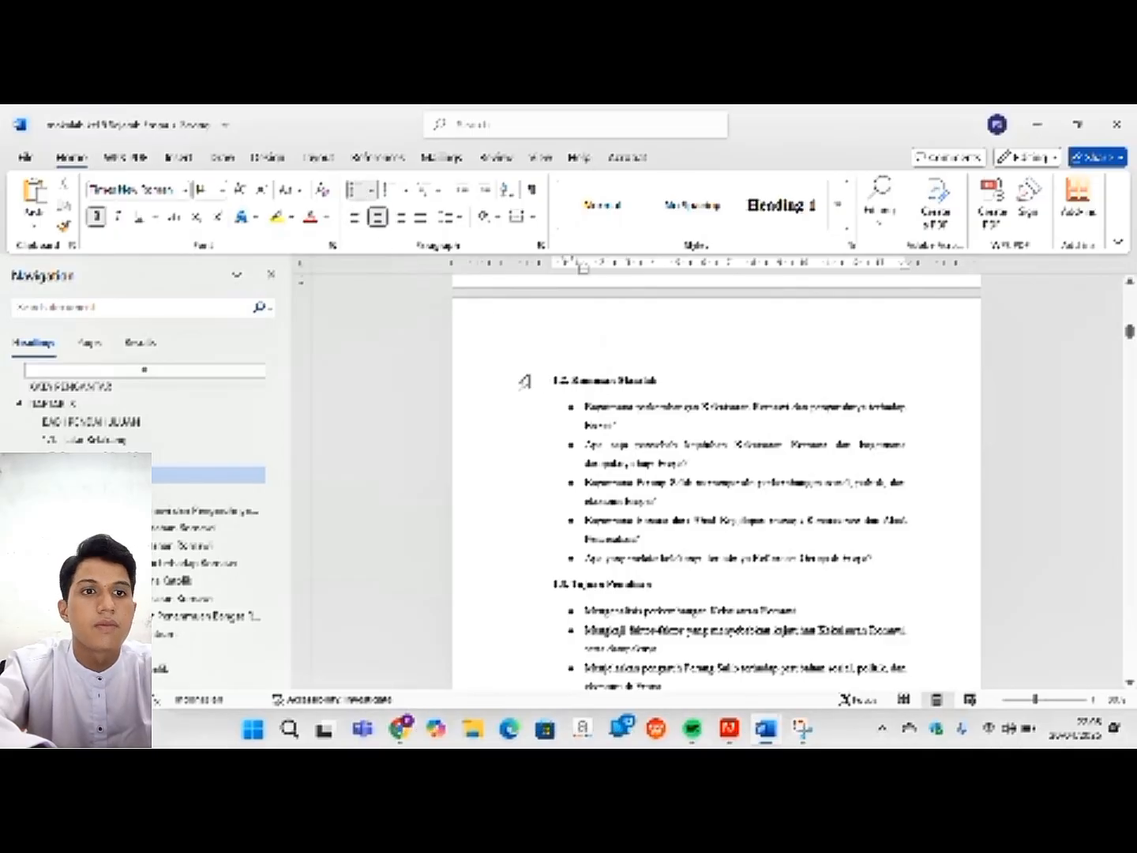
- Read the opening of BAB II PEMBAHASAN, with heading 2.1. and the first paragraphs under 2.1.1. Awal Mula Peradaban Romawi
scroll(621, 481, down, 1)
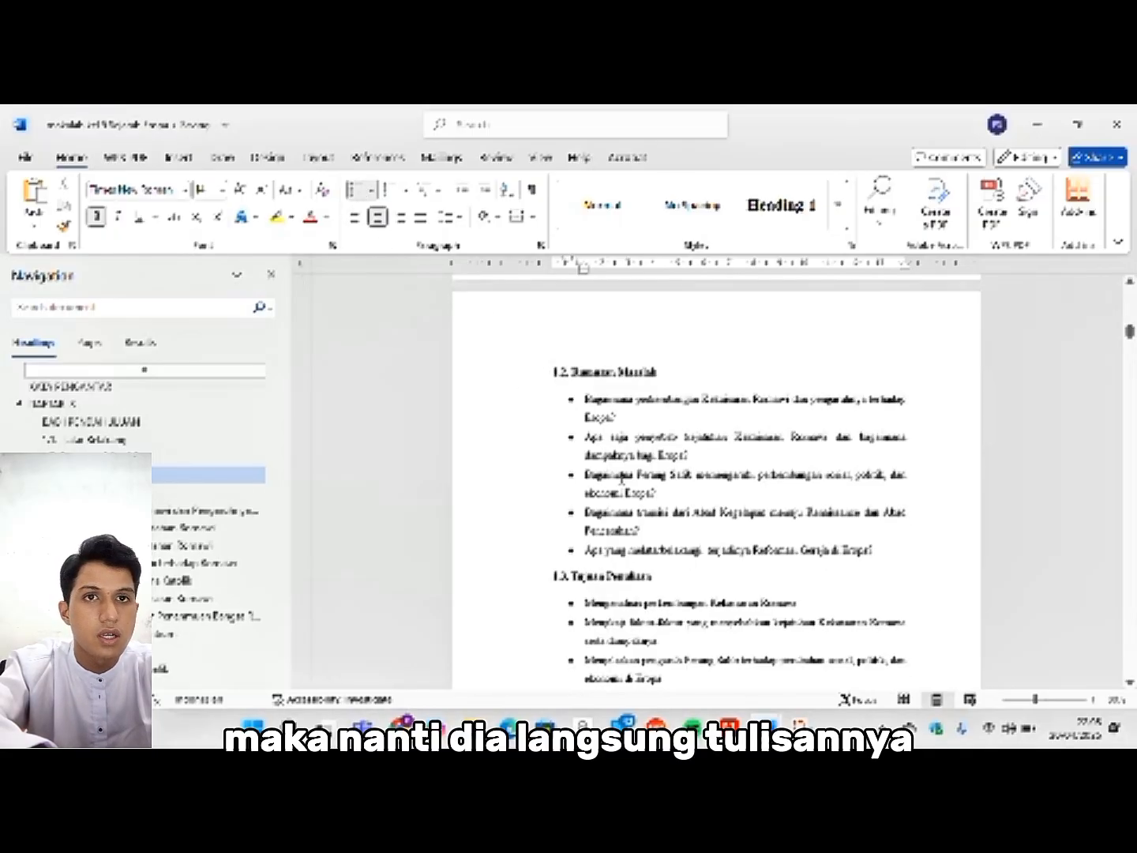
scroll(622, 480, down, 10)
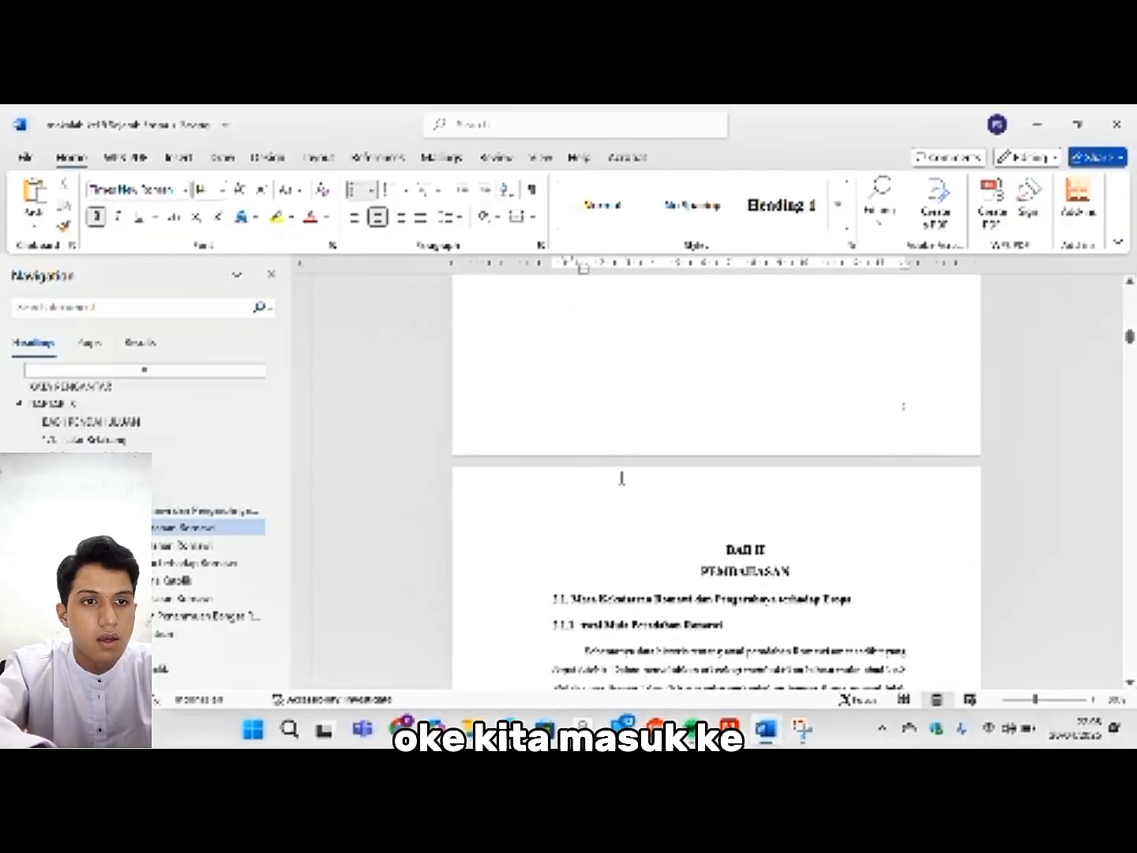
scroll(622, 477, down, 4)
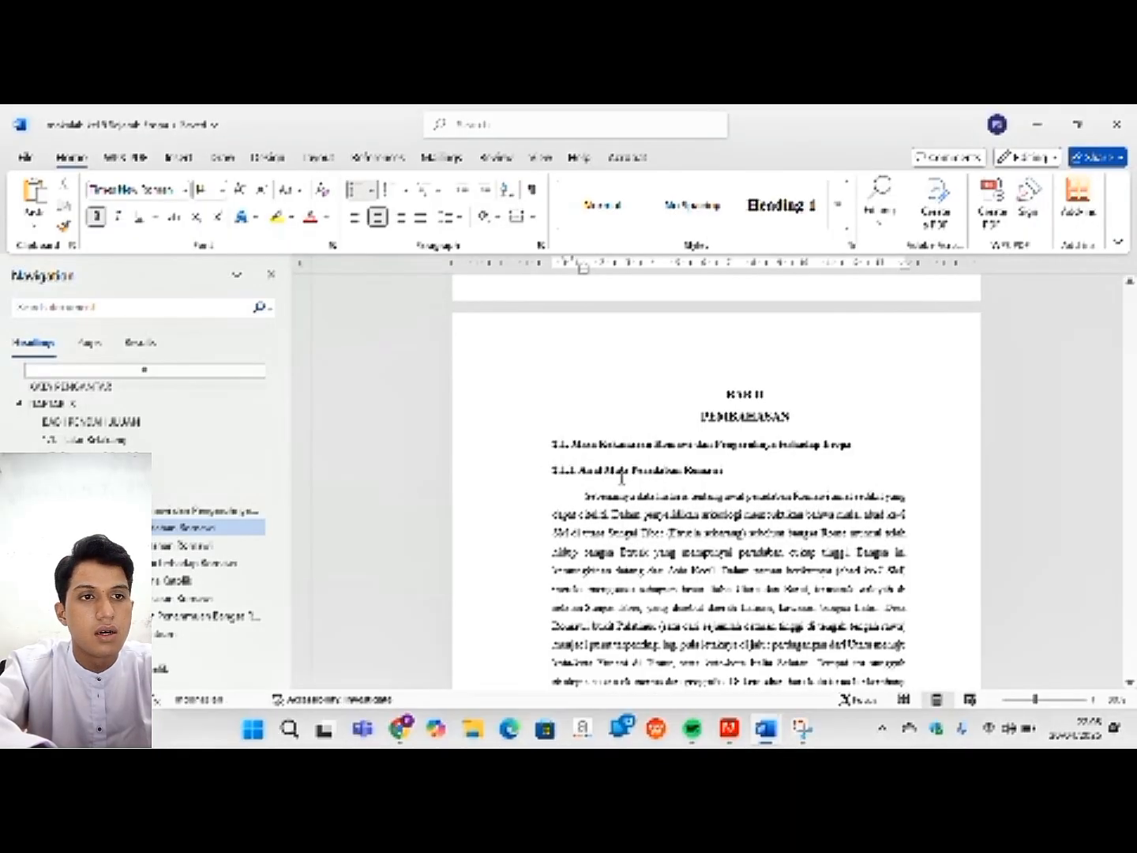
scroll(621, 478, down, 1)
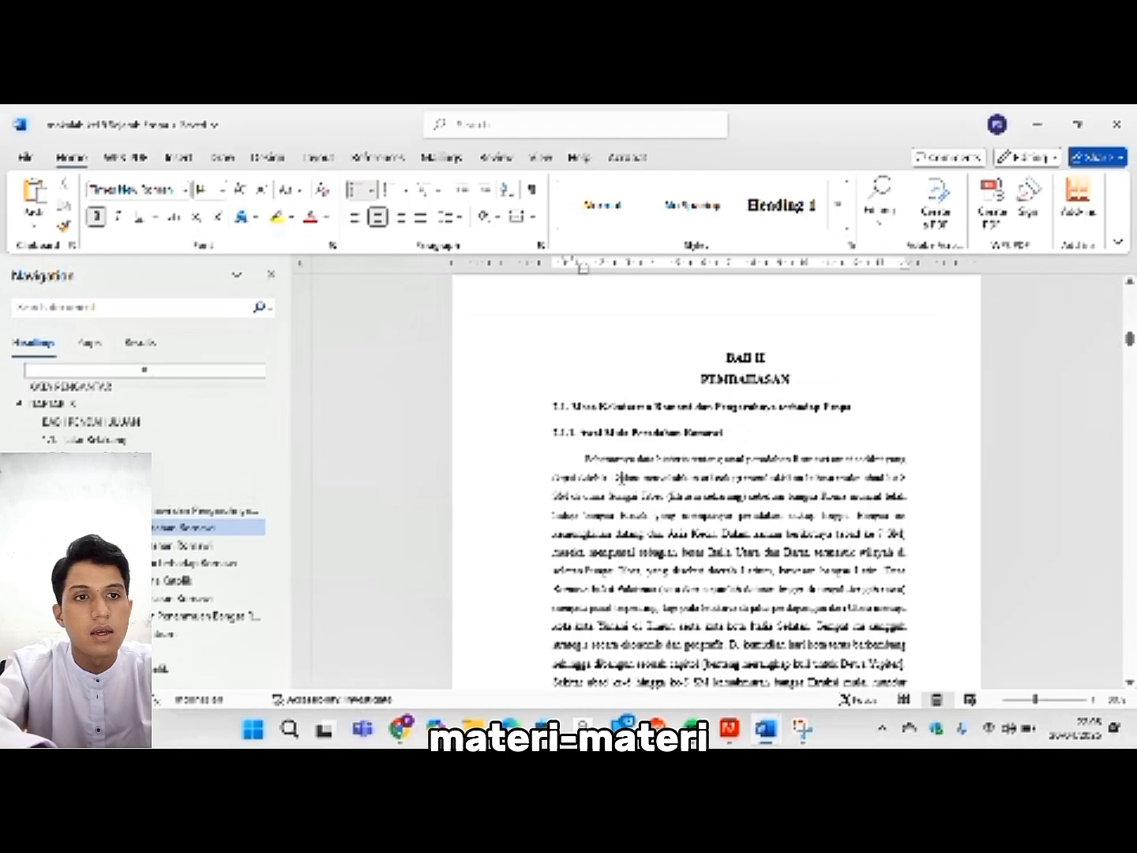
scroll(621, 478, down, 2)
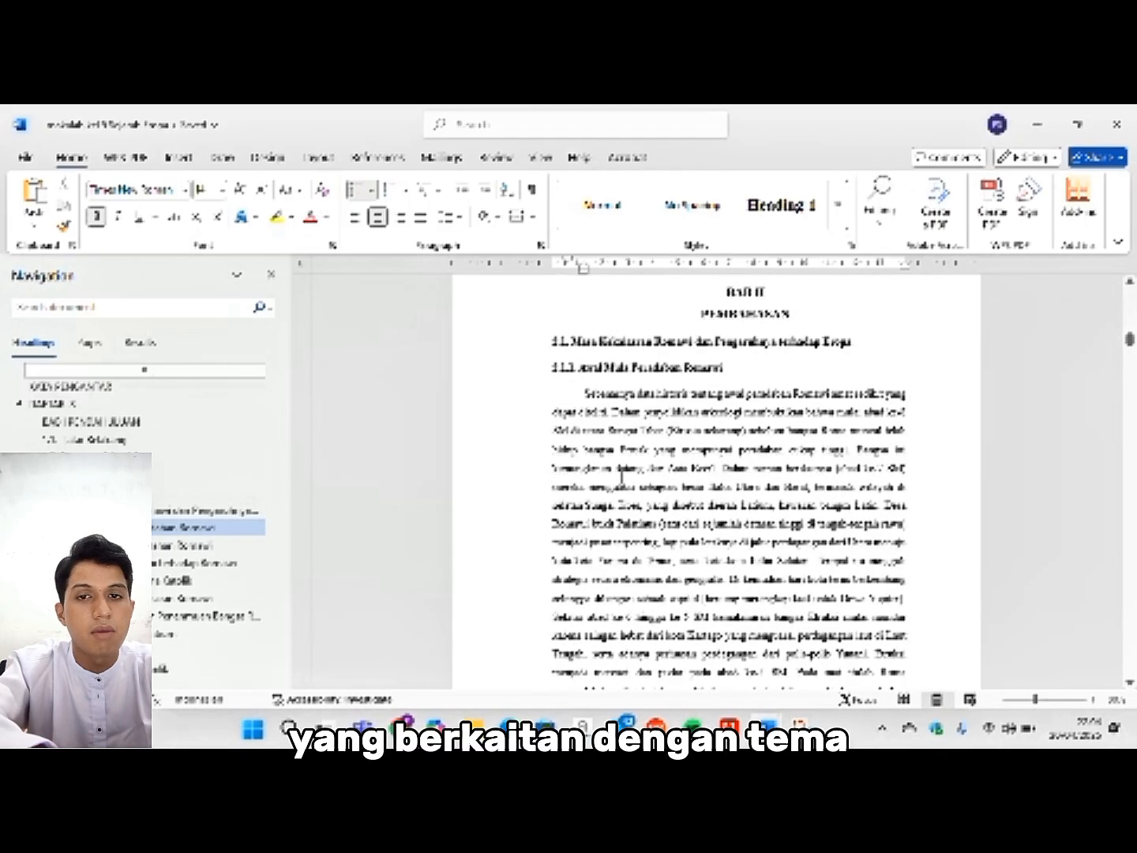
scroll(622, 478, down, 2)
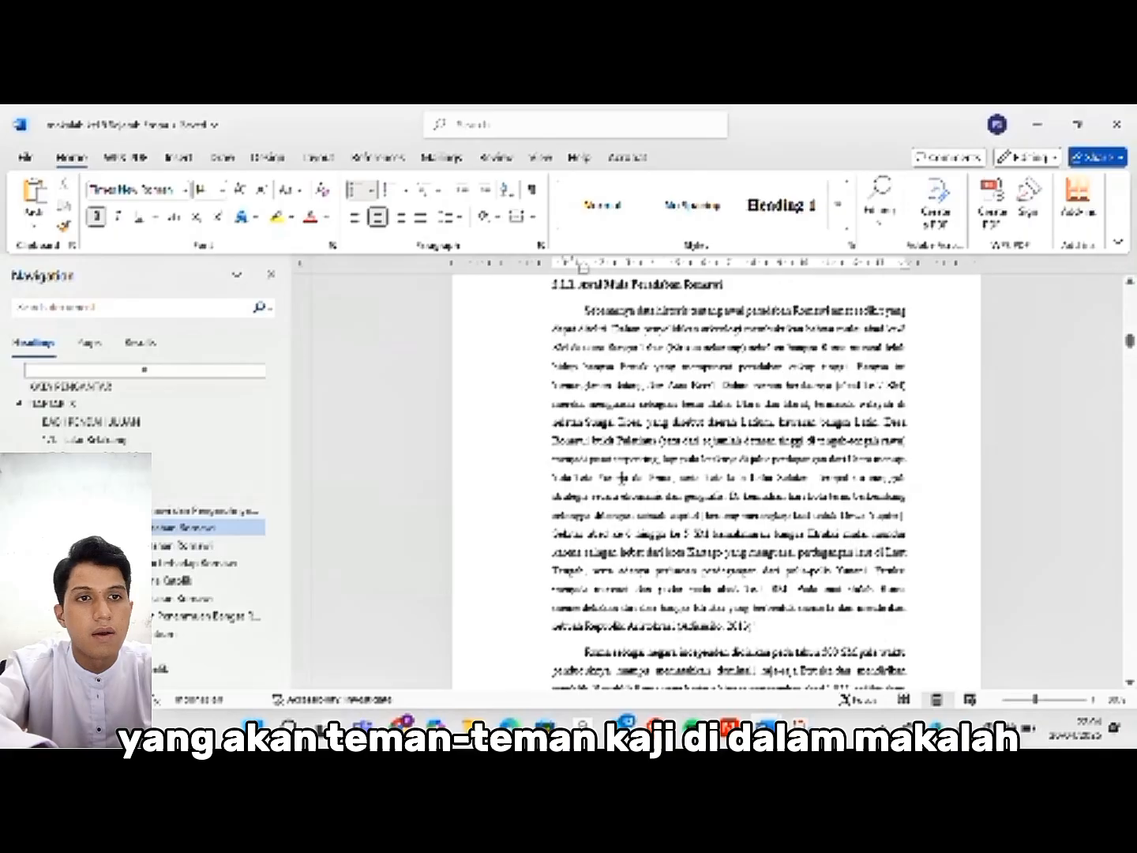
scroll(622, 478, up, 1)
scroll(621, 478, down, 1)
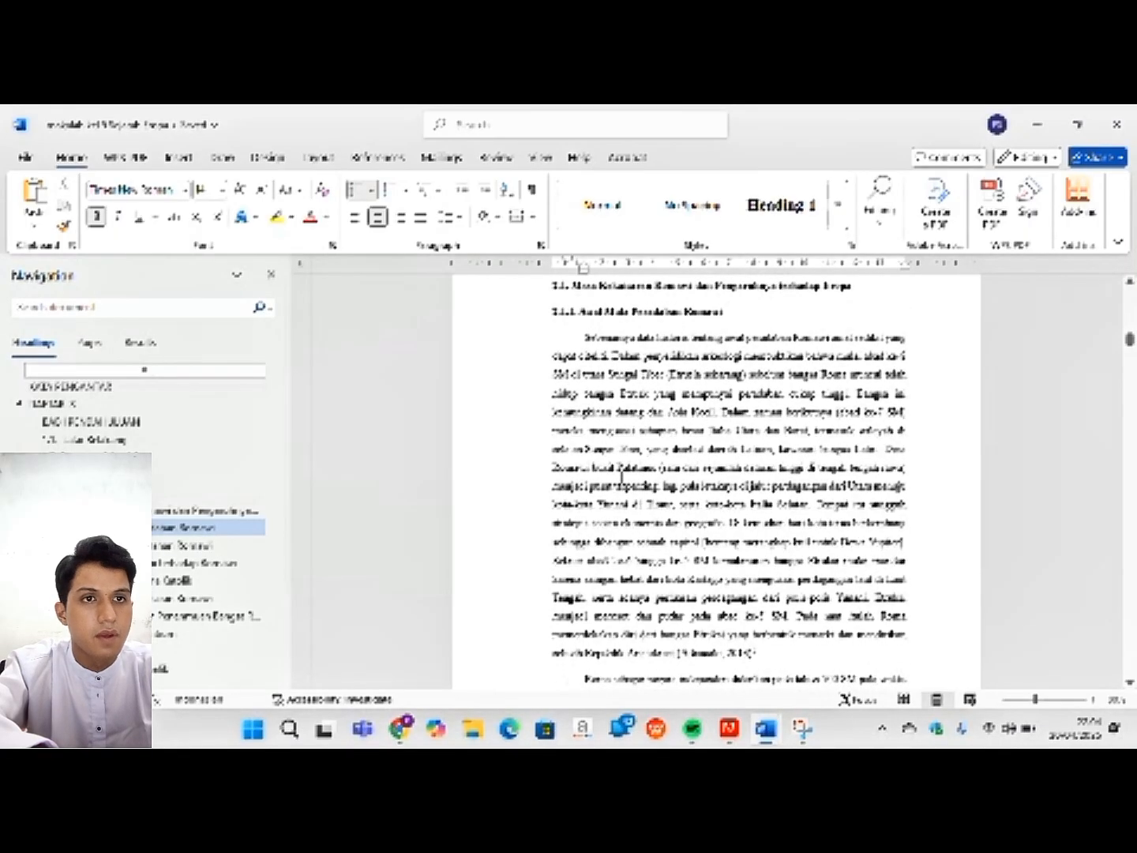
scroll(622, 478, down, 1)
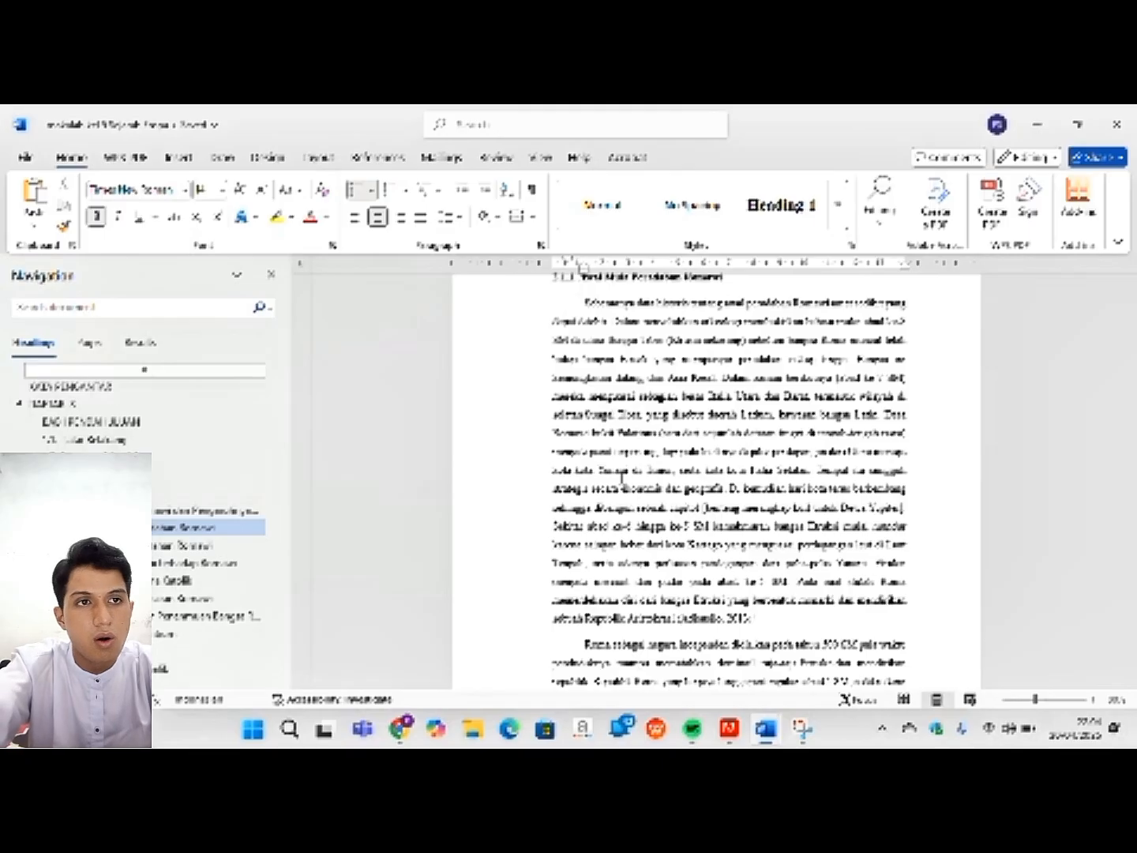
scroll(622, 478, down, 3)
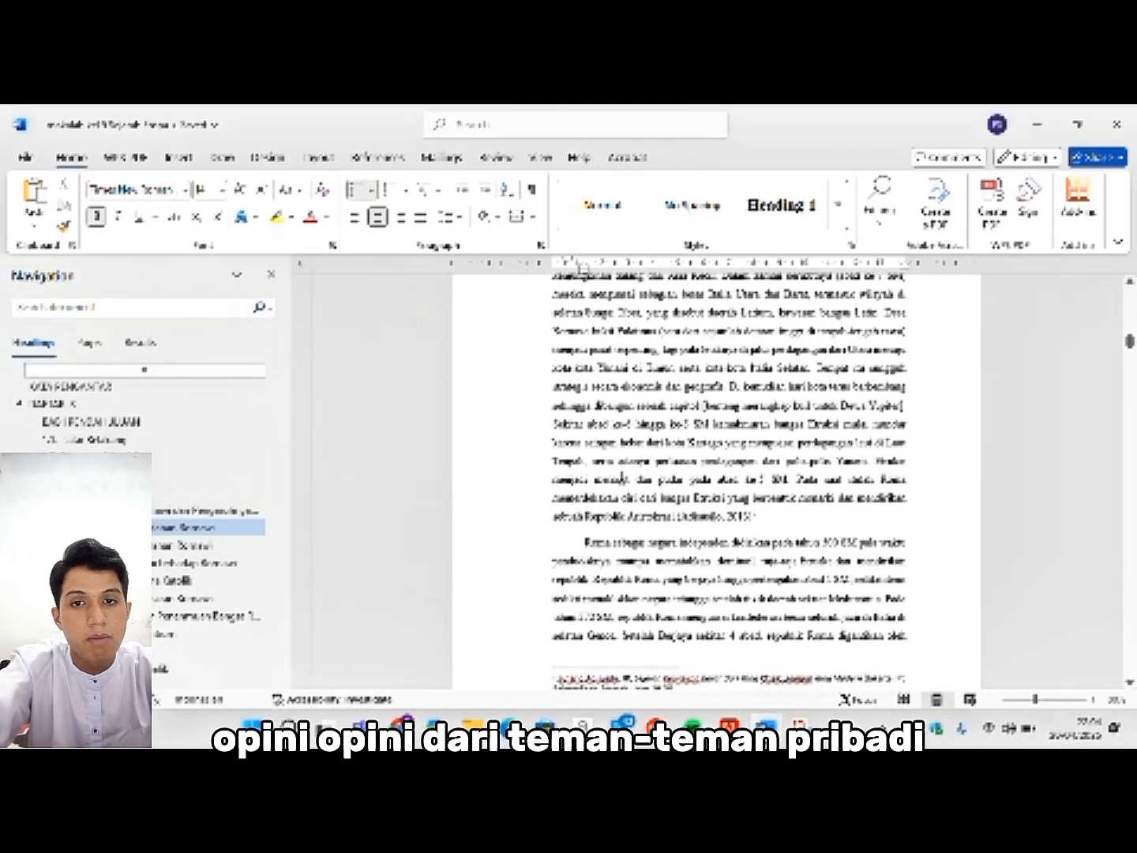
scroll(623, 477, up, 2)
scroll(621, 480, up, 1)
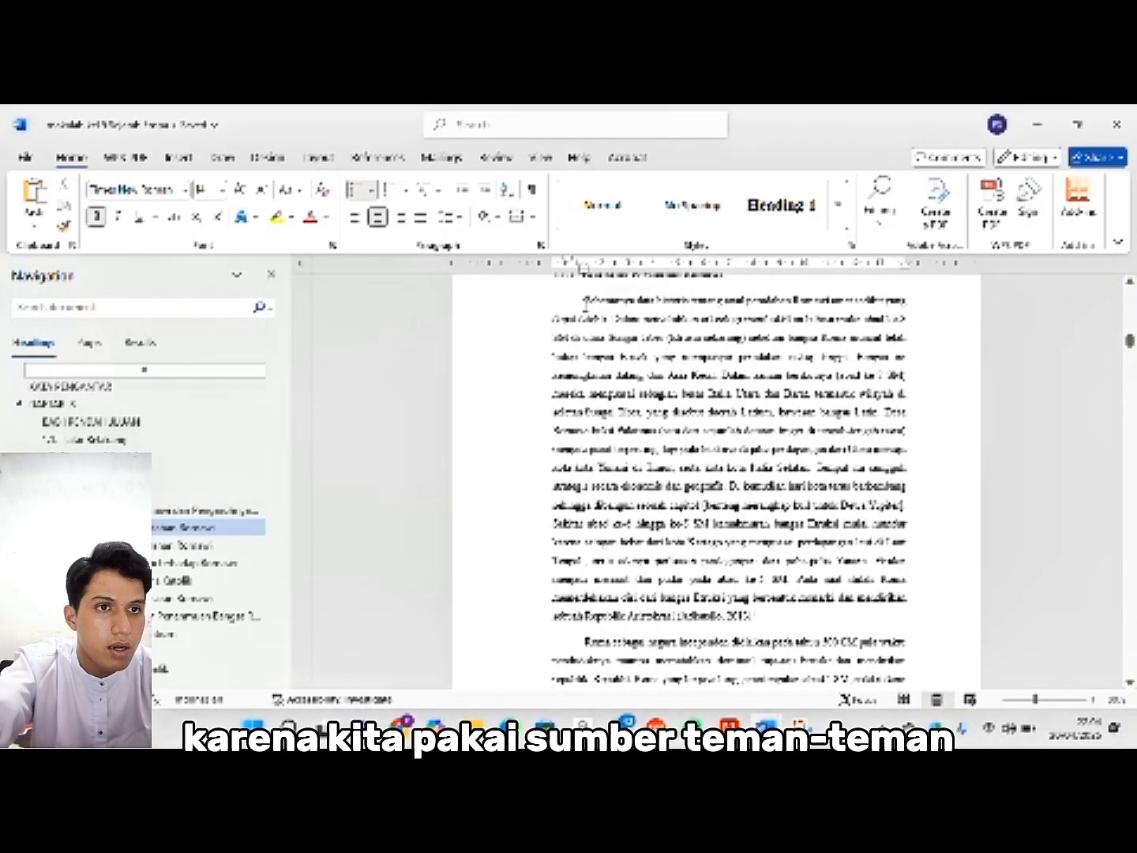
- Highlight the first quoted paragraph under 2.1.1. and the author-year citation at its end
drag(585, 300, 673, 624)
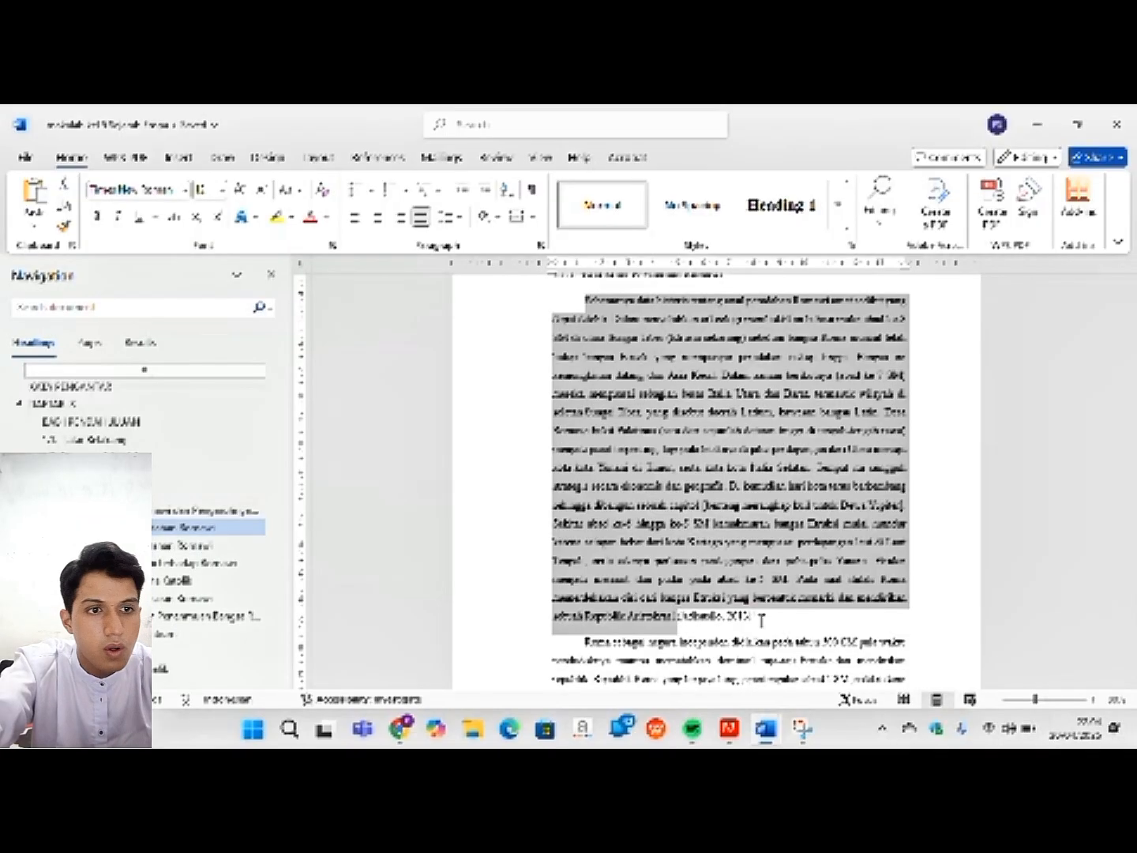
click(761, 621)
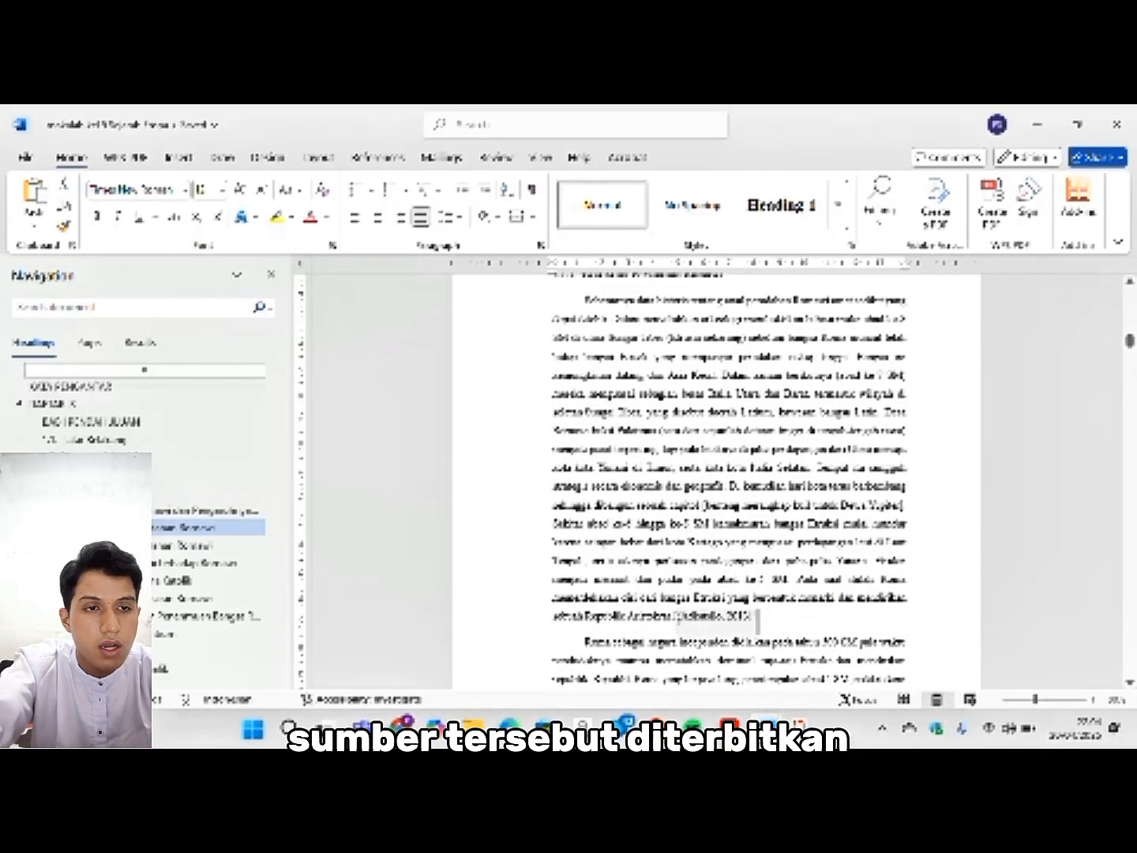
drag(758, 622, 670, 616)
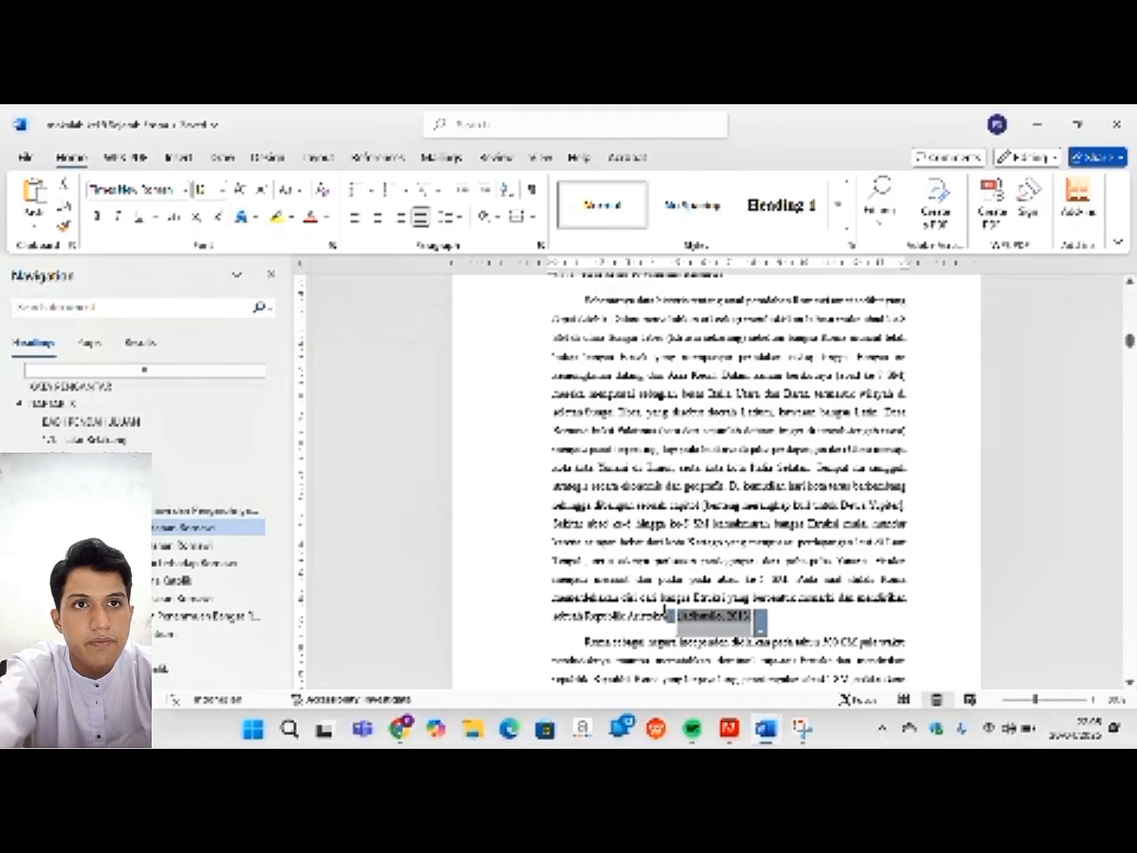
- View the Create Source form for a new Book citation at the end of the quoted paragraph, and close it without adding a source
click(664, 612)
click(665, 610)
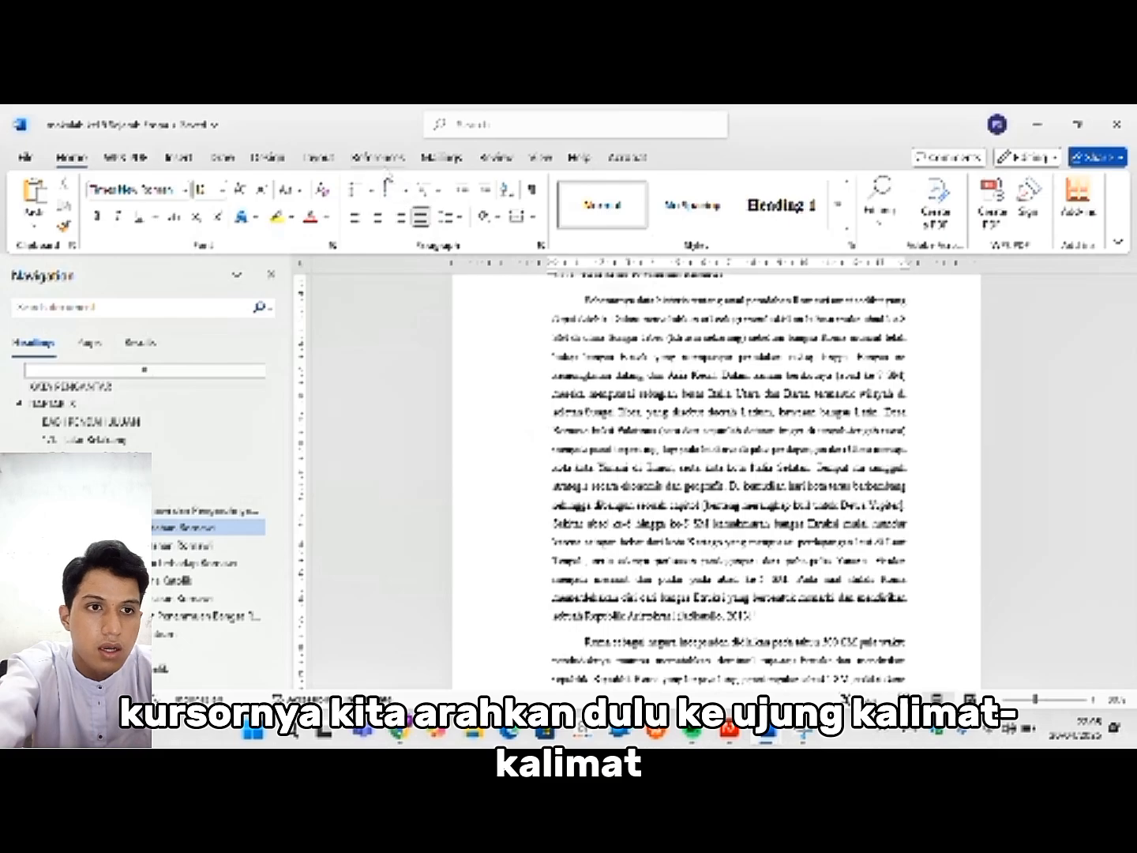
click(376, 160)
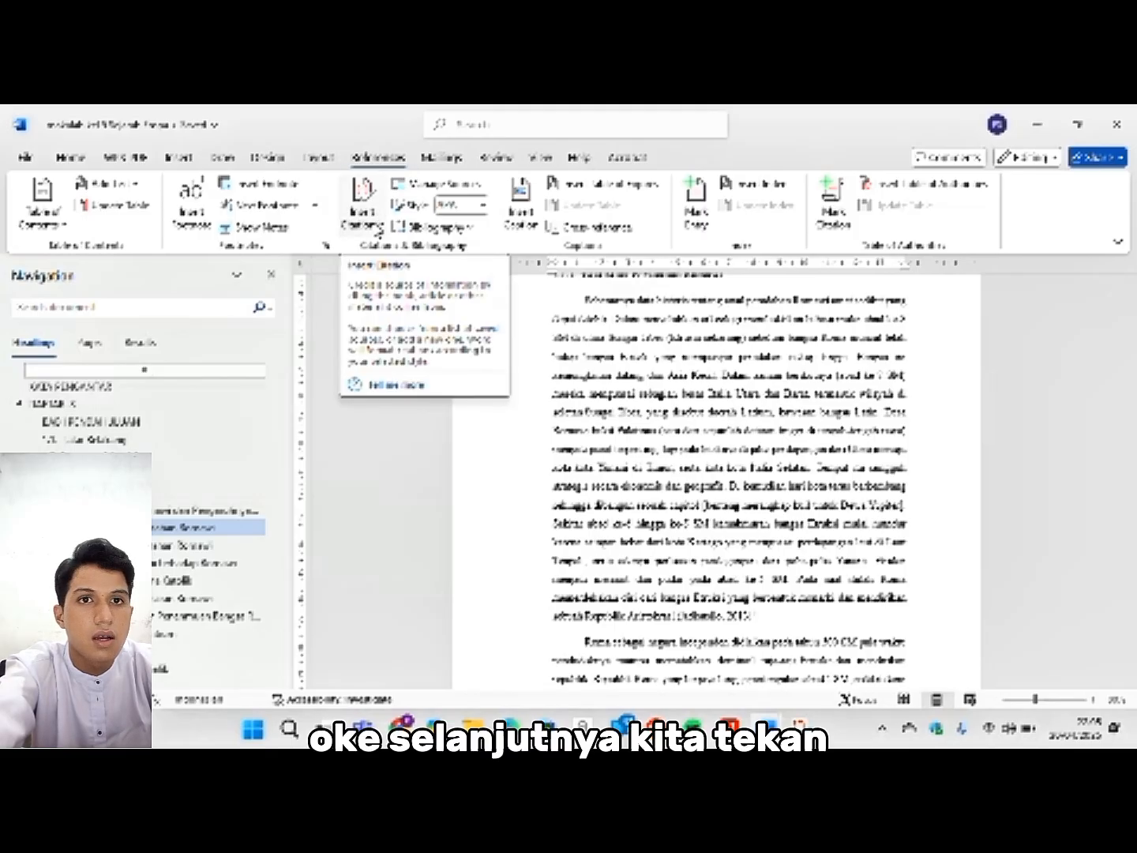
click(362, 203)
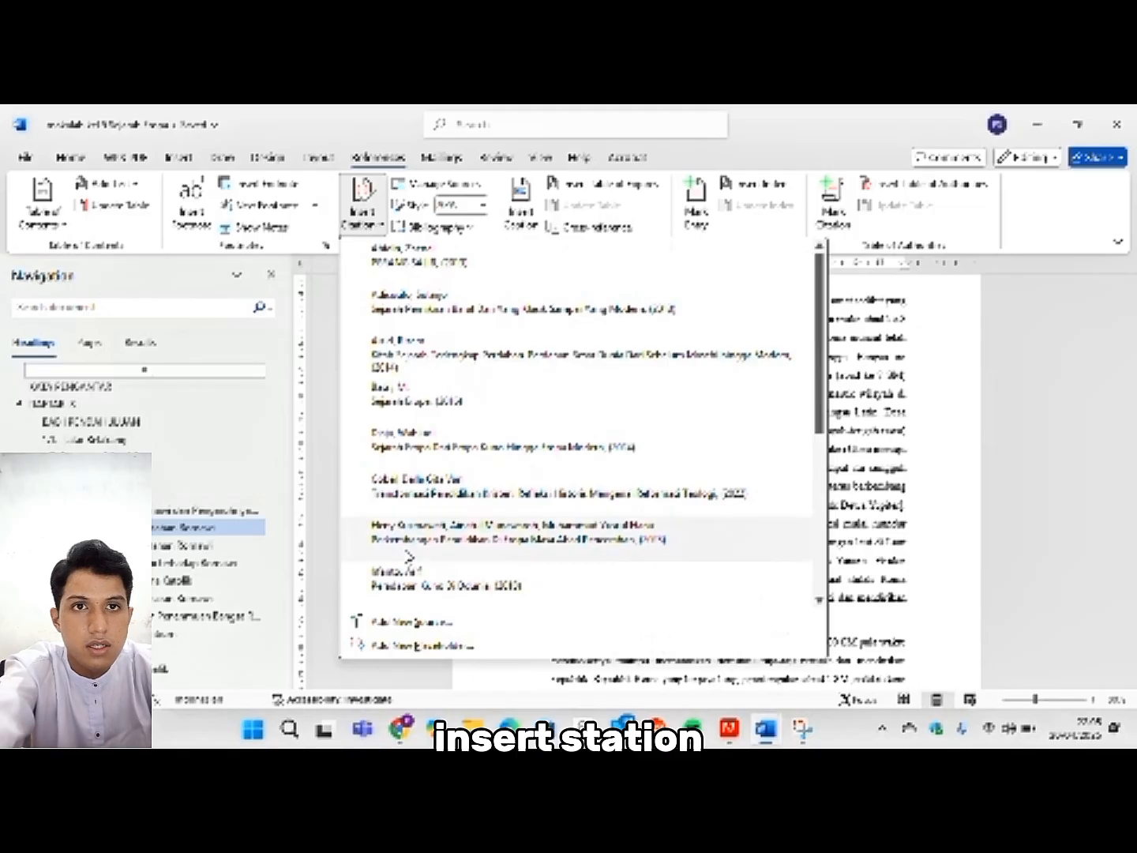
click(403, 623)
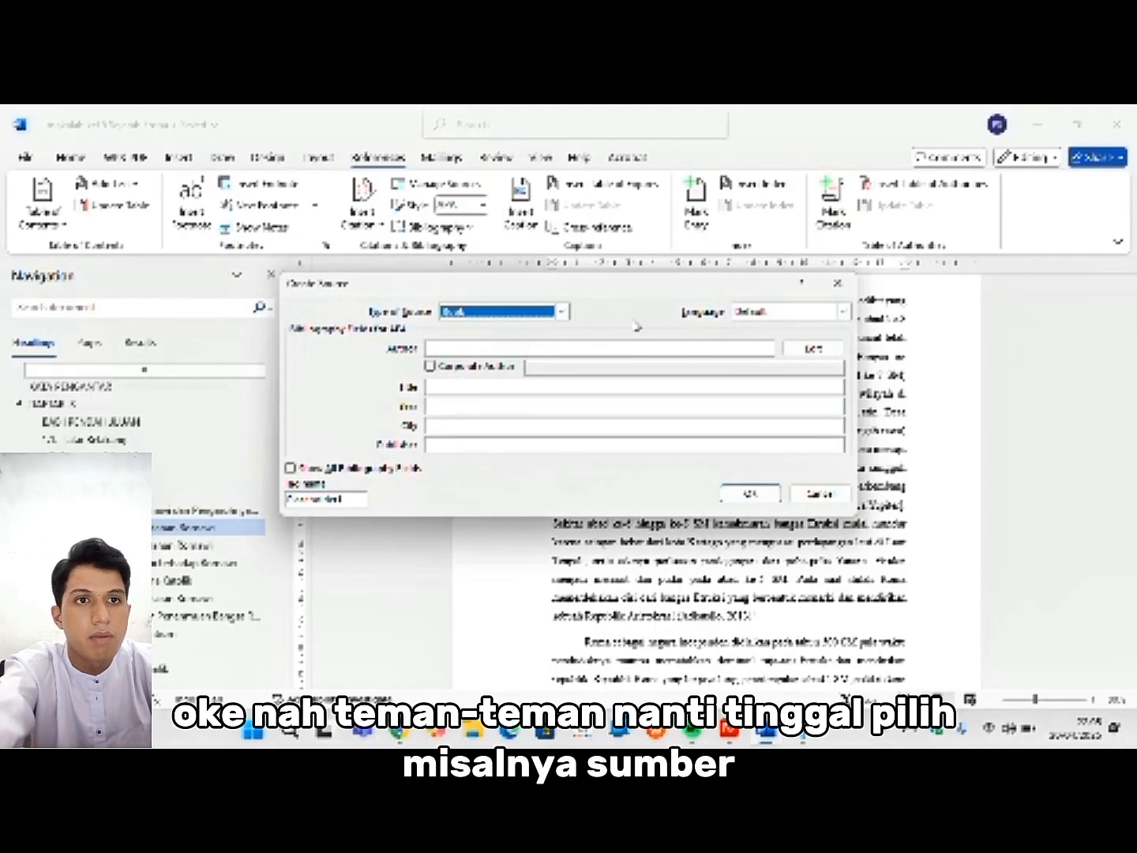
click(560, 314)
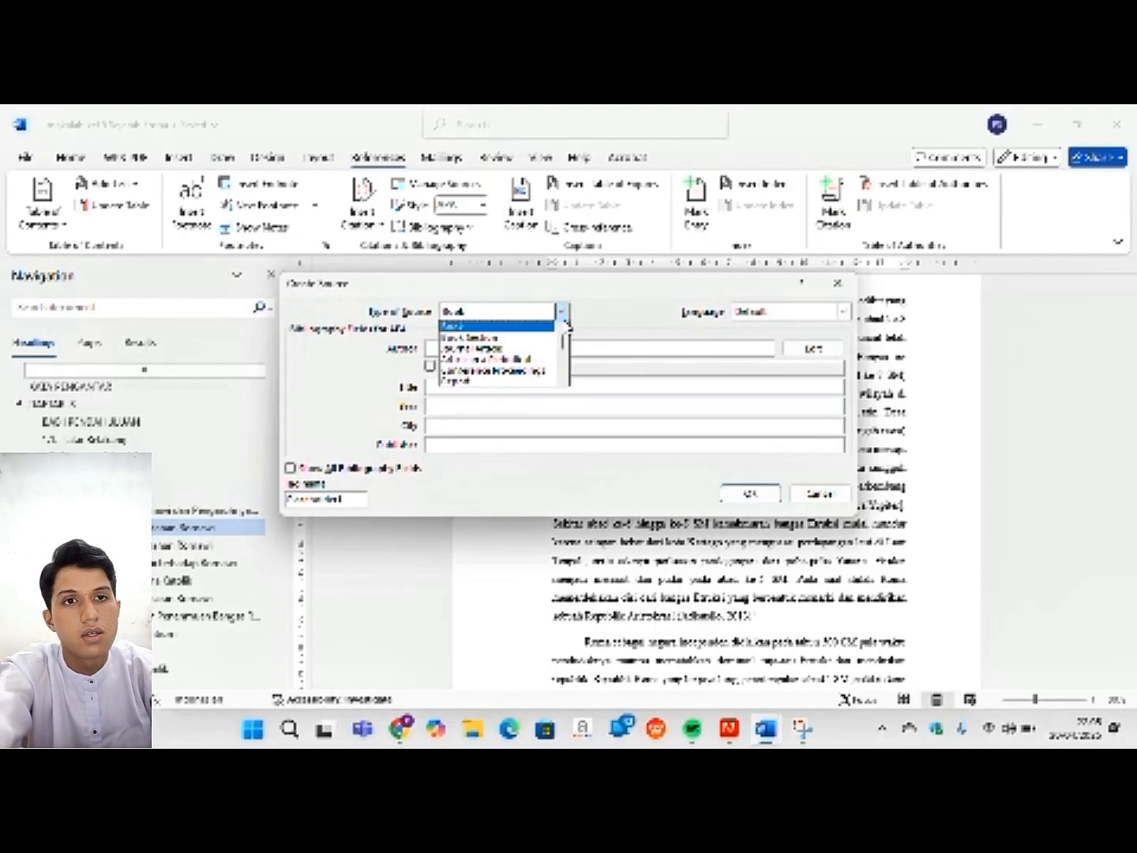
click(515, 329)
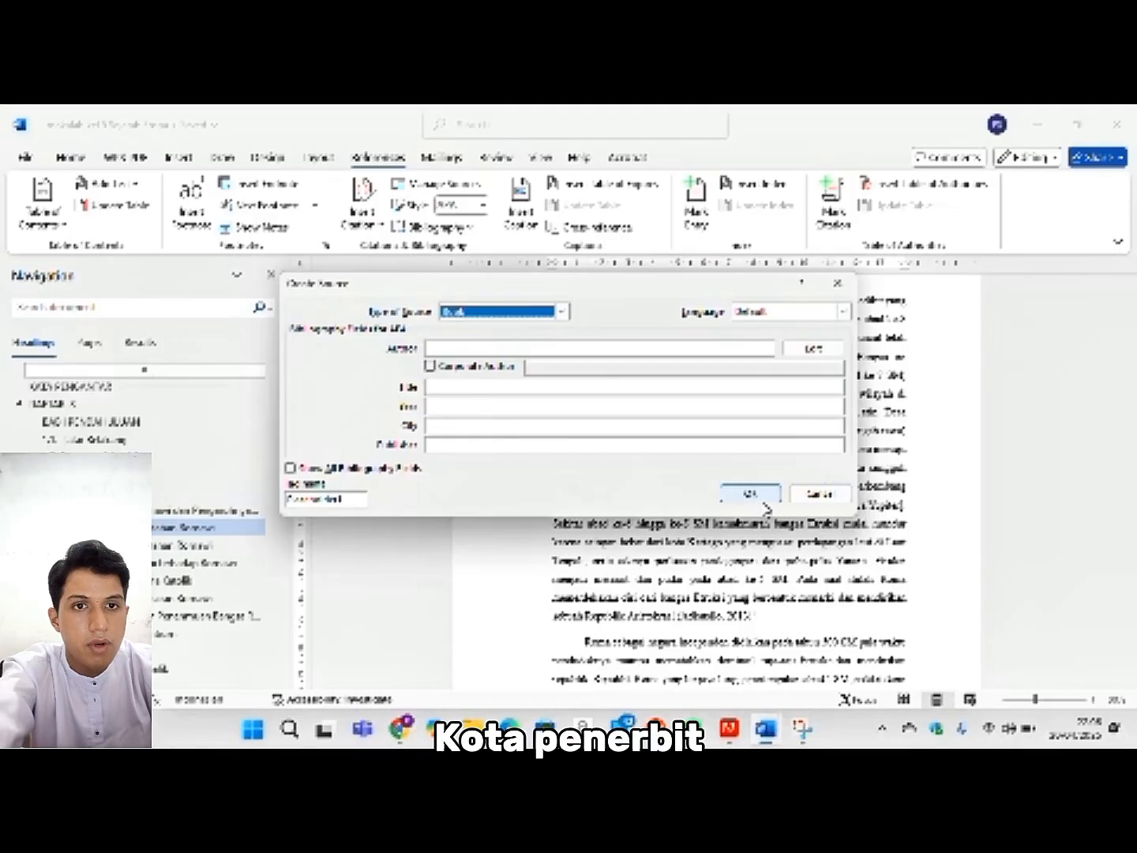
click(817, 495)
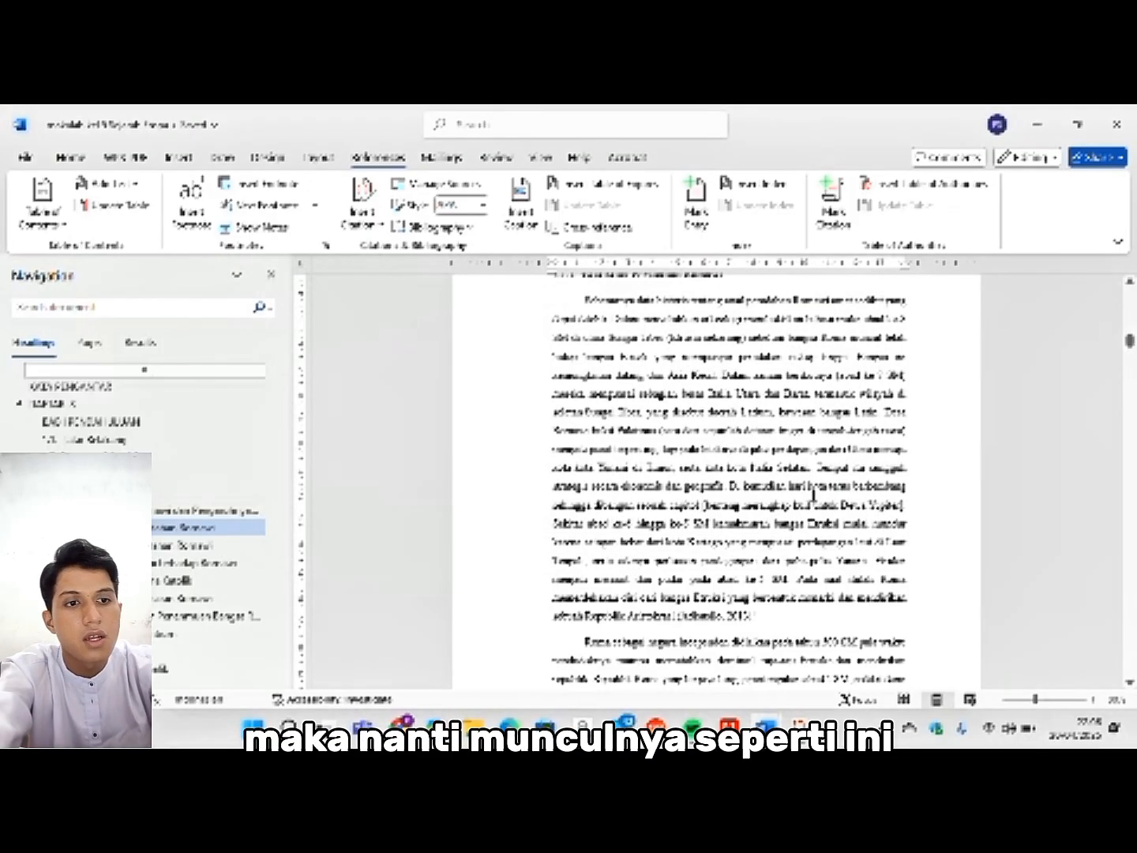
- Examine the footnote on the first BAB II page and the citation and discussion paragraphs continuing on the following page
scroll(813, 495, down, 2)
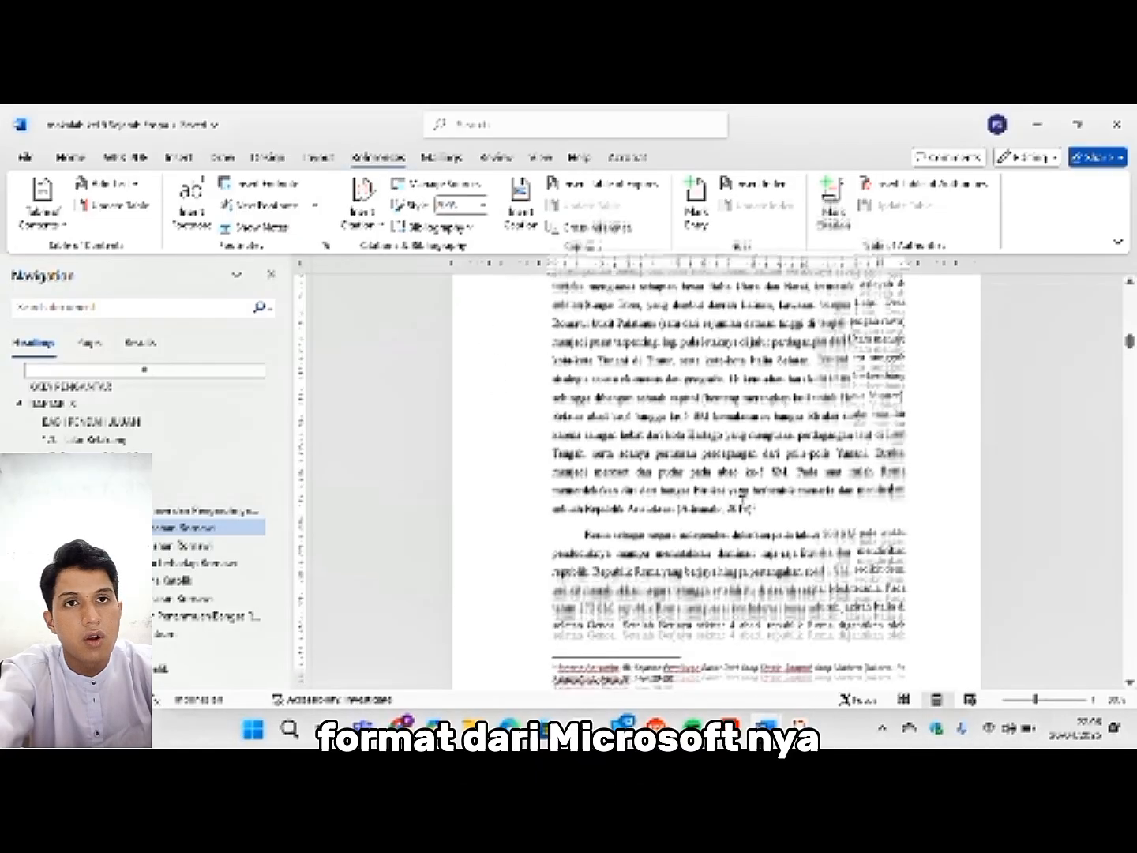
scroll(743, 500, down, 2)
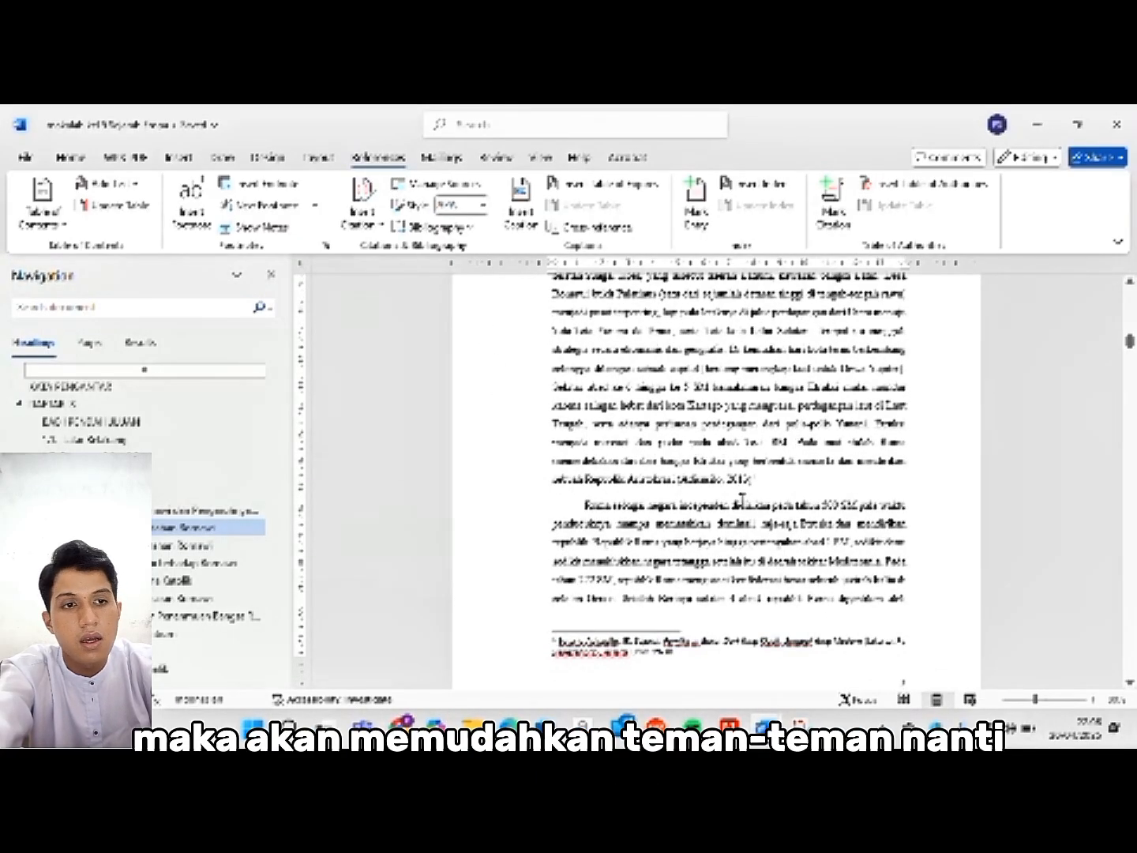
scroll(743, 502, down, 5)
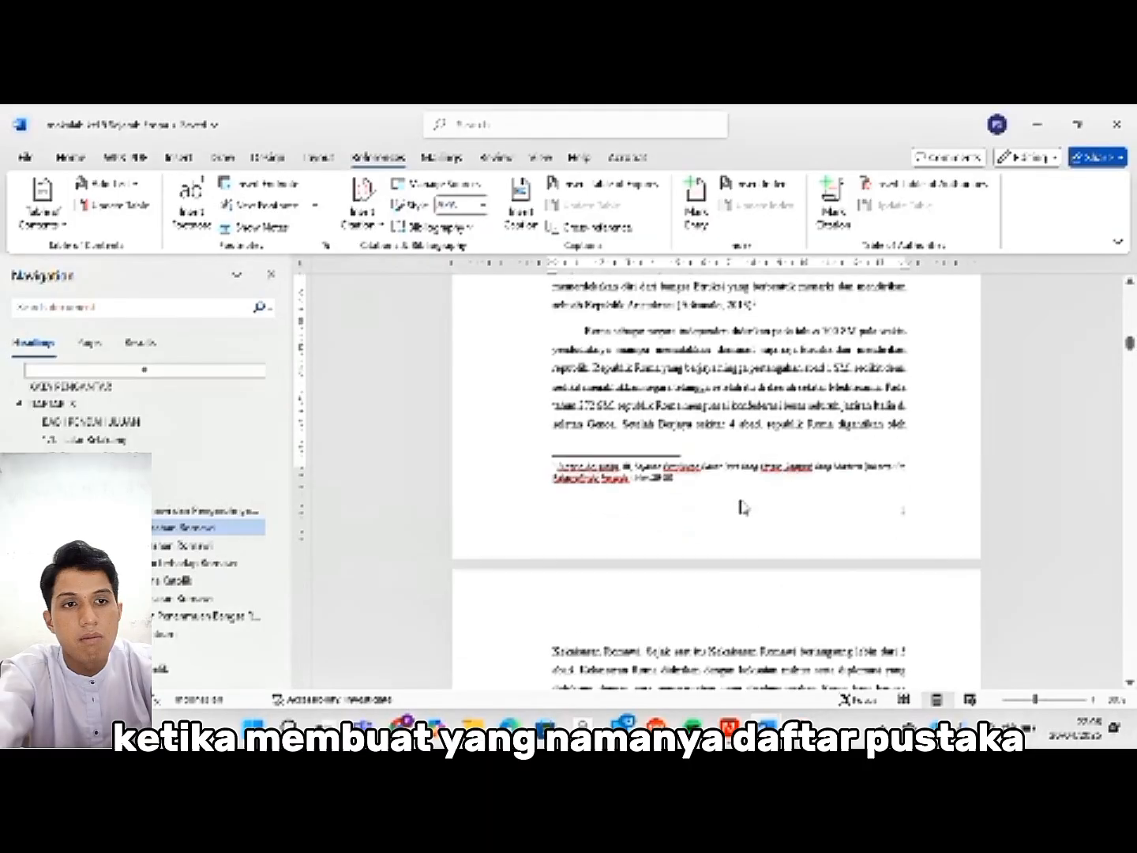
scroll(742, 507, down, 5)
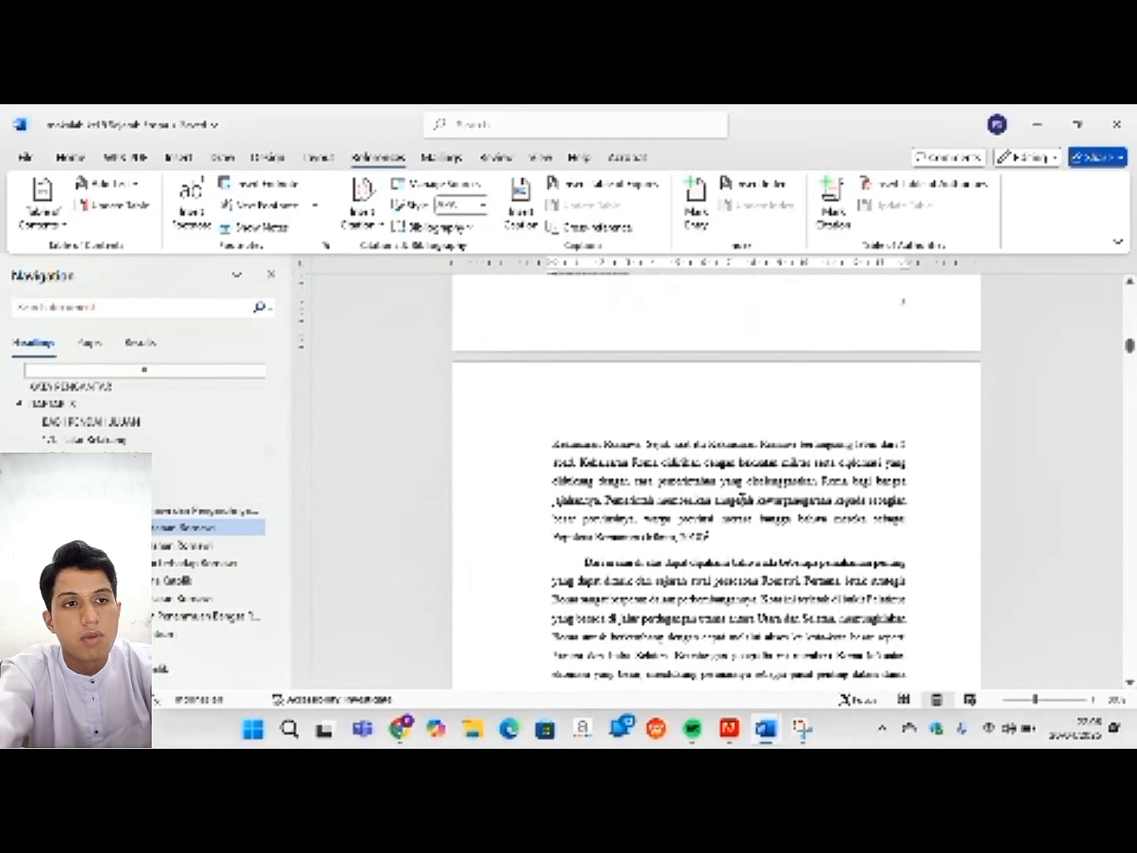
scroll(743, 506, down, 2)
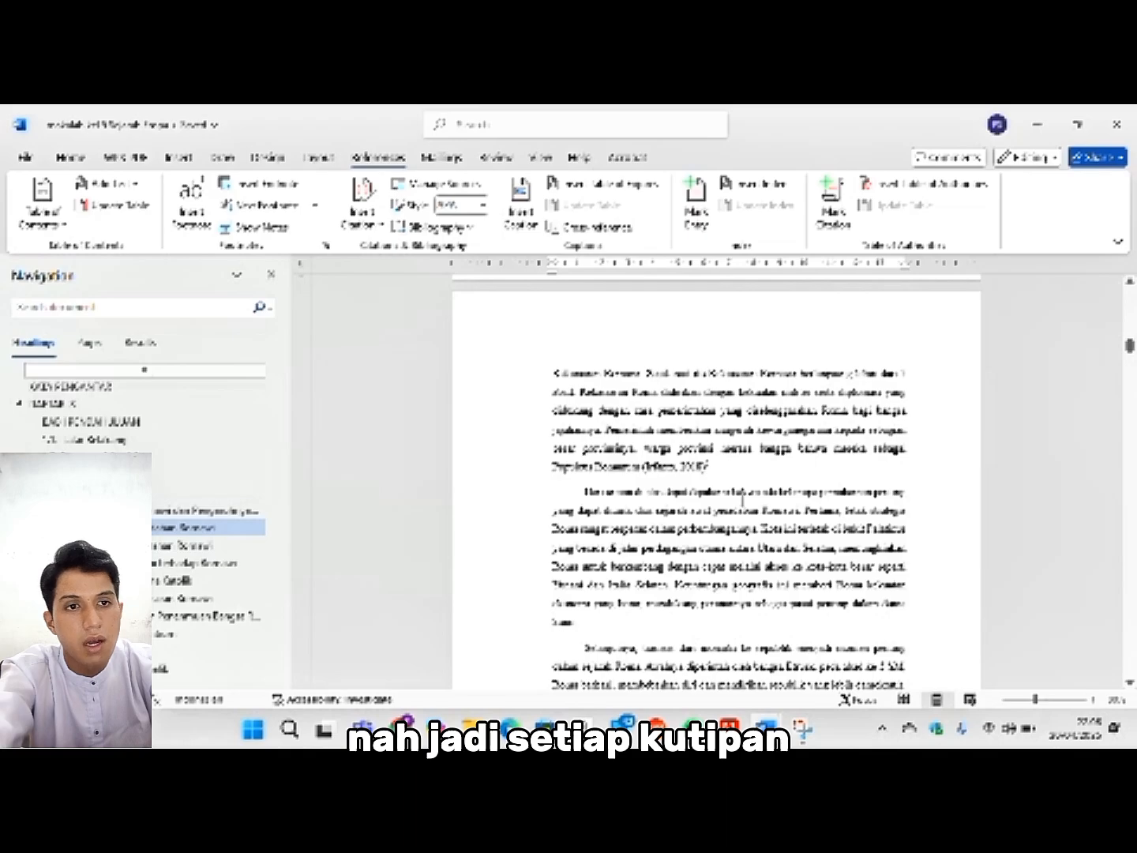
scroll(743, 500, down, 2)
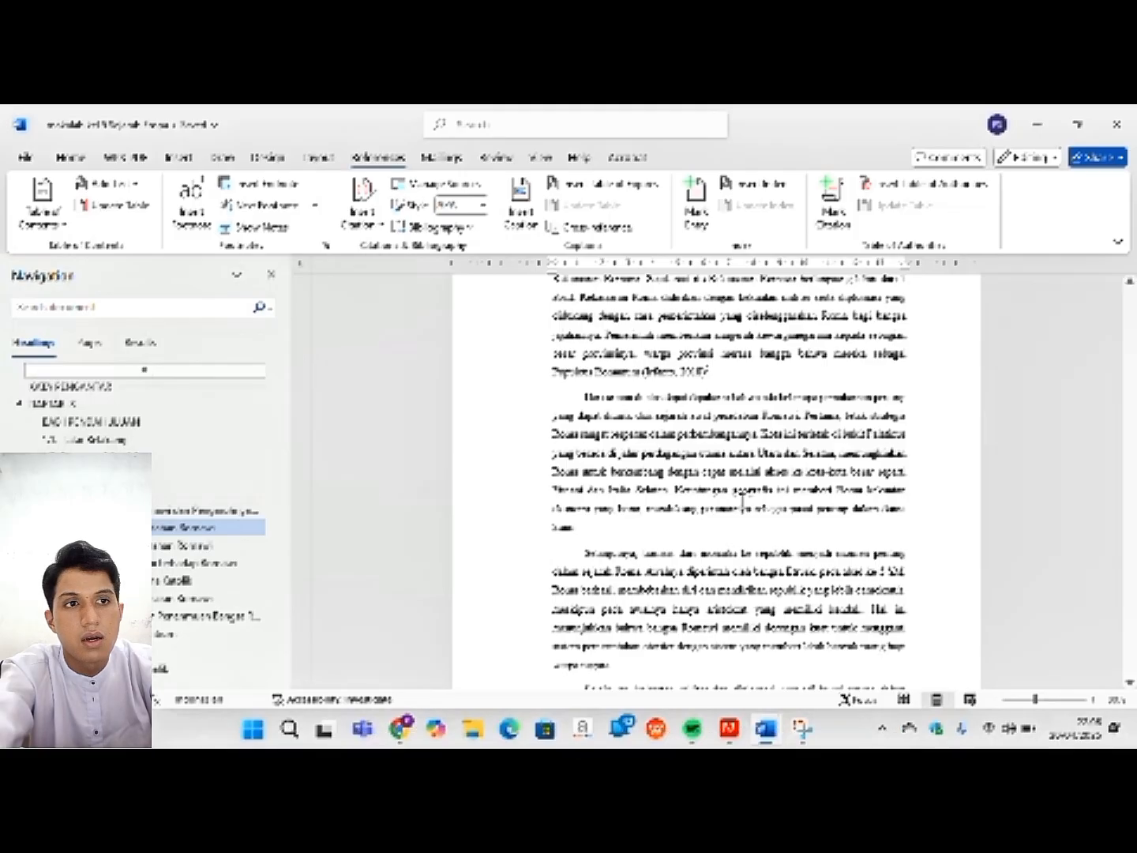
scroll(742, 500, down, 3)
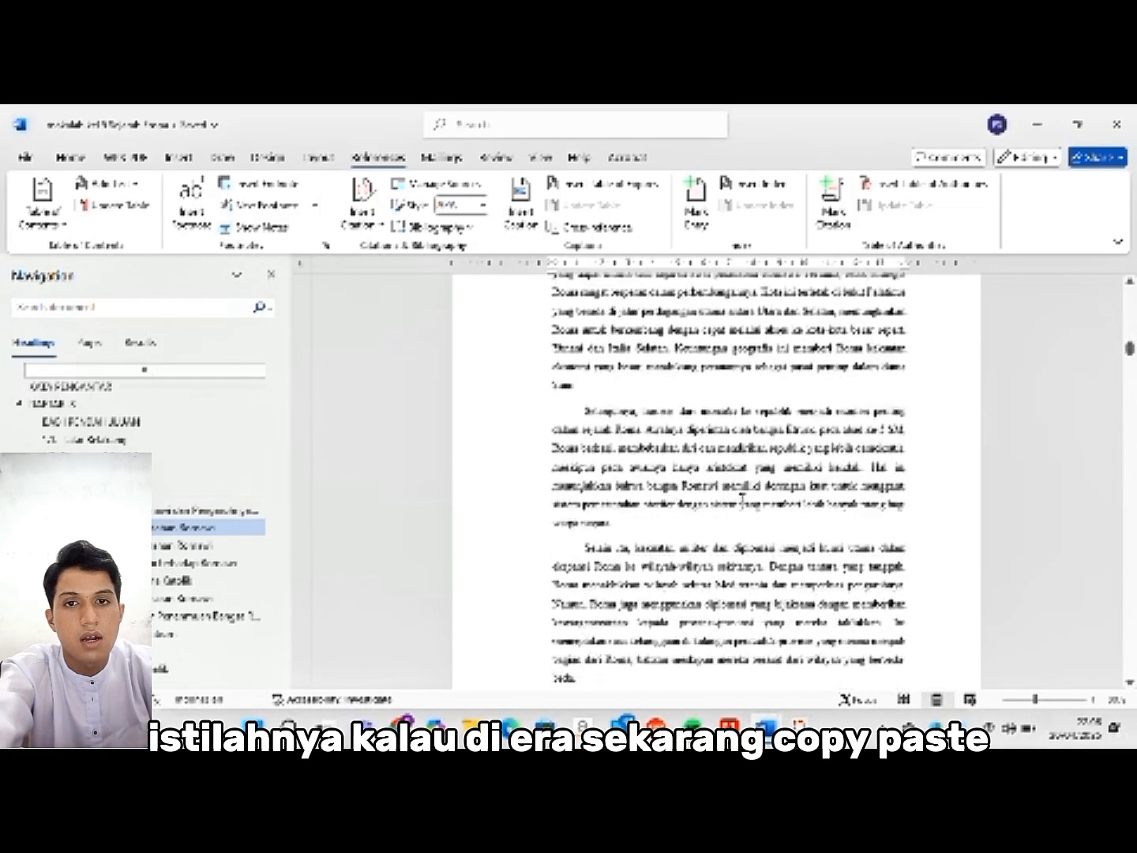
- Skim the rest of section 2.1., from 2.1.2. Sistem Pemerintahan Romawi through the Colosseum picture to the Byzantine subsection 2.1.7
scroll(743, 500, down, 4)
scroll(743, 499, down, 10)
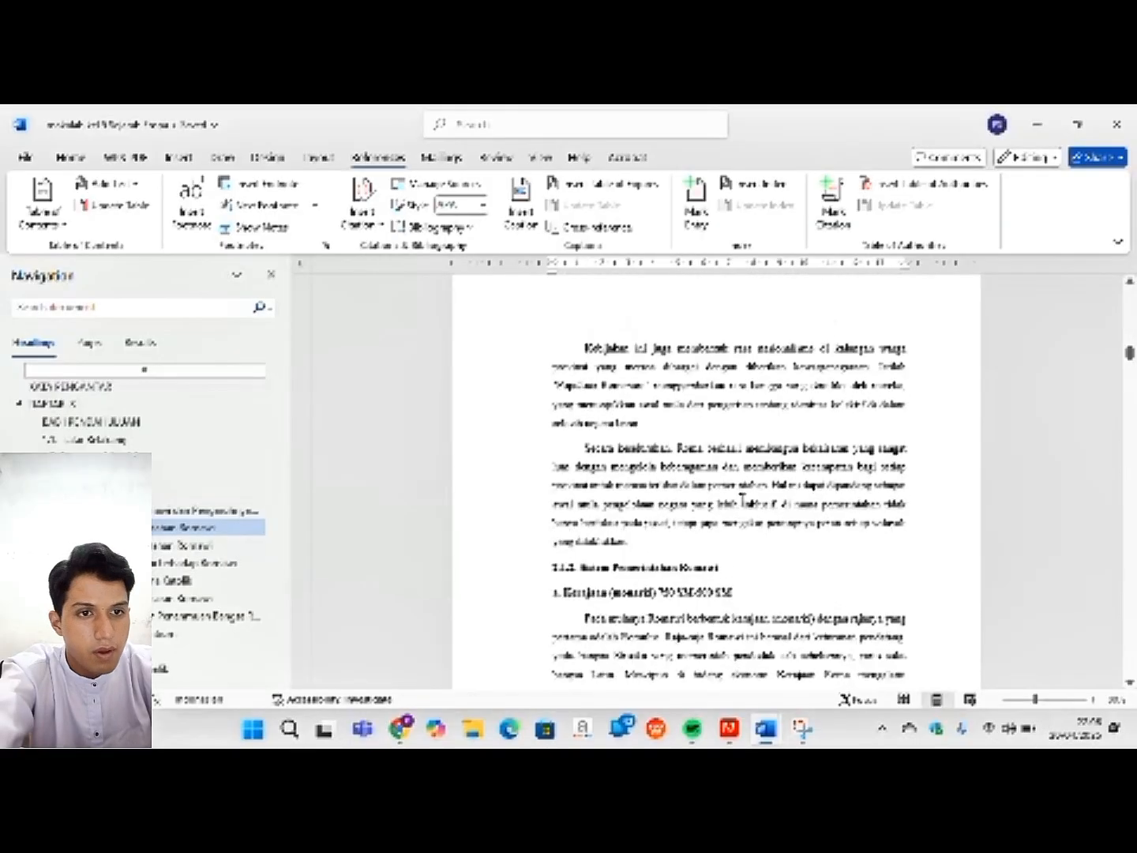
scroll(742, 499, down, 8)
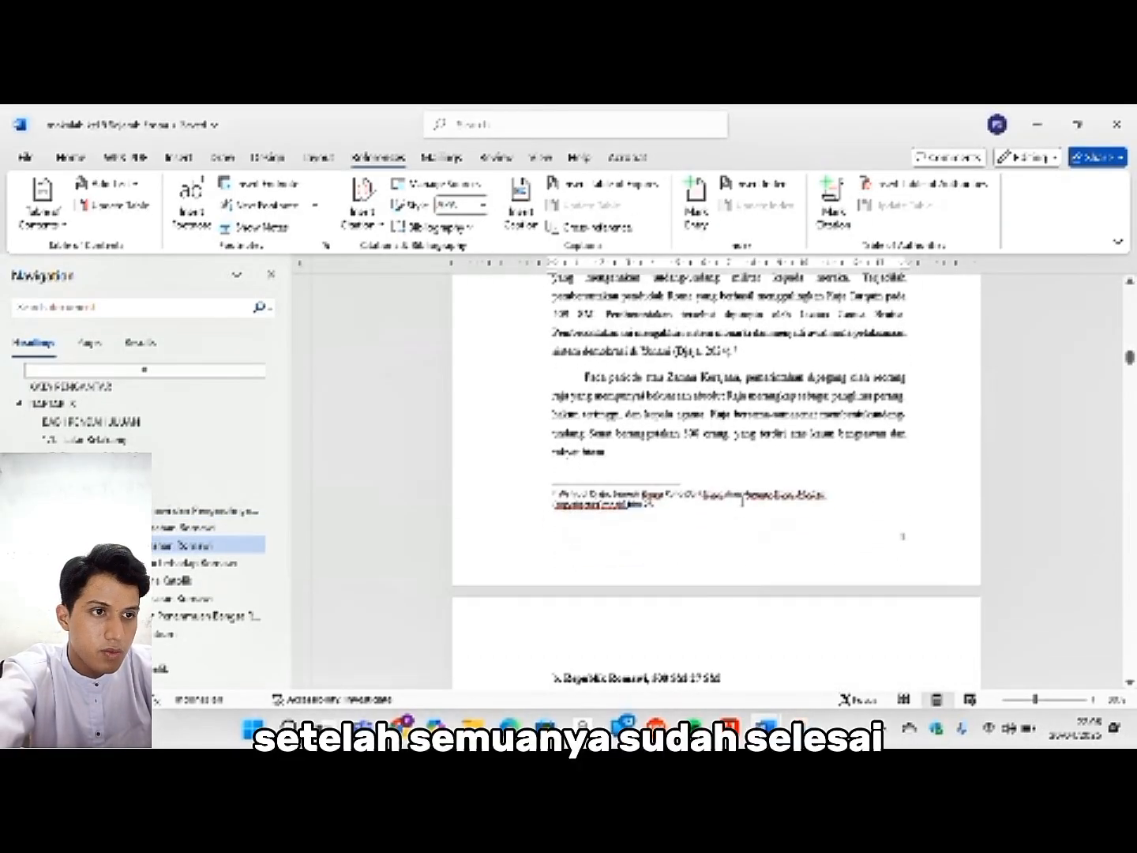
scroll(742, 499, down, 3)
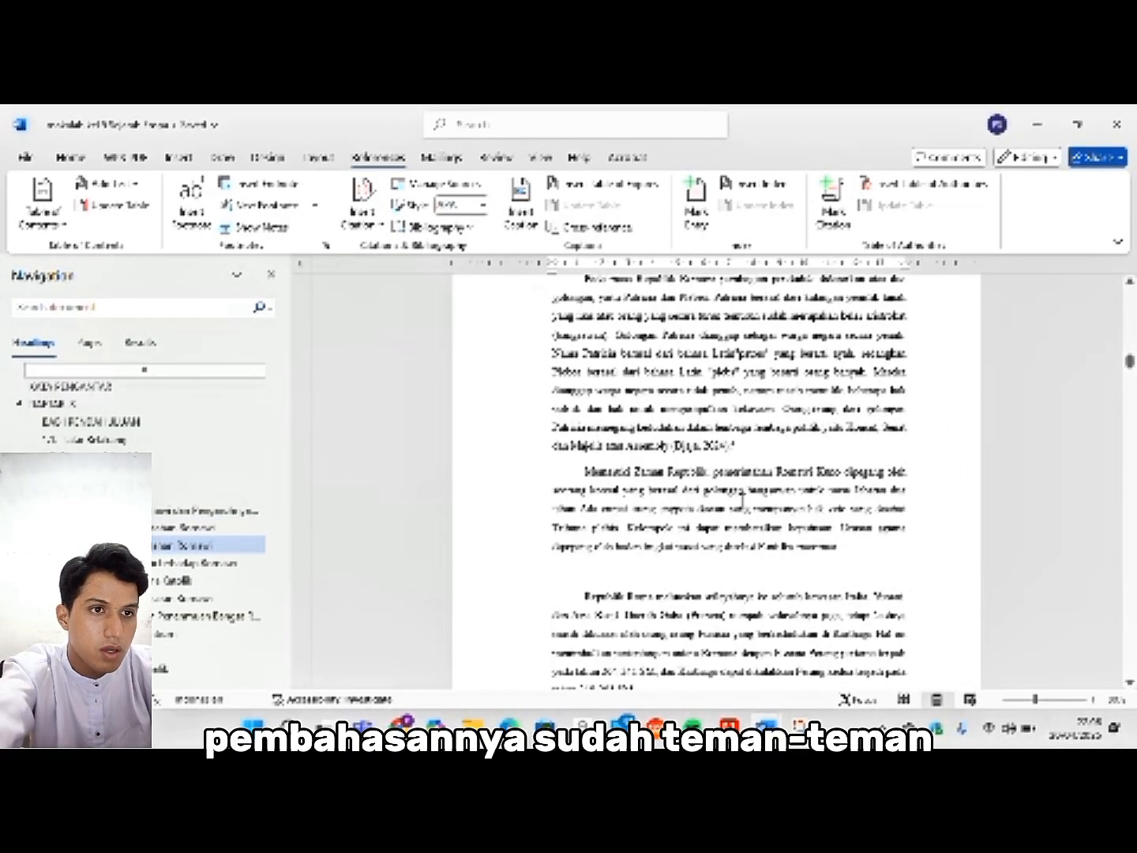
scroll(742, 499, down, 12)
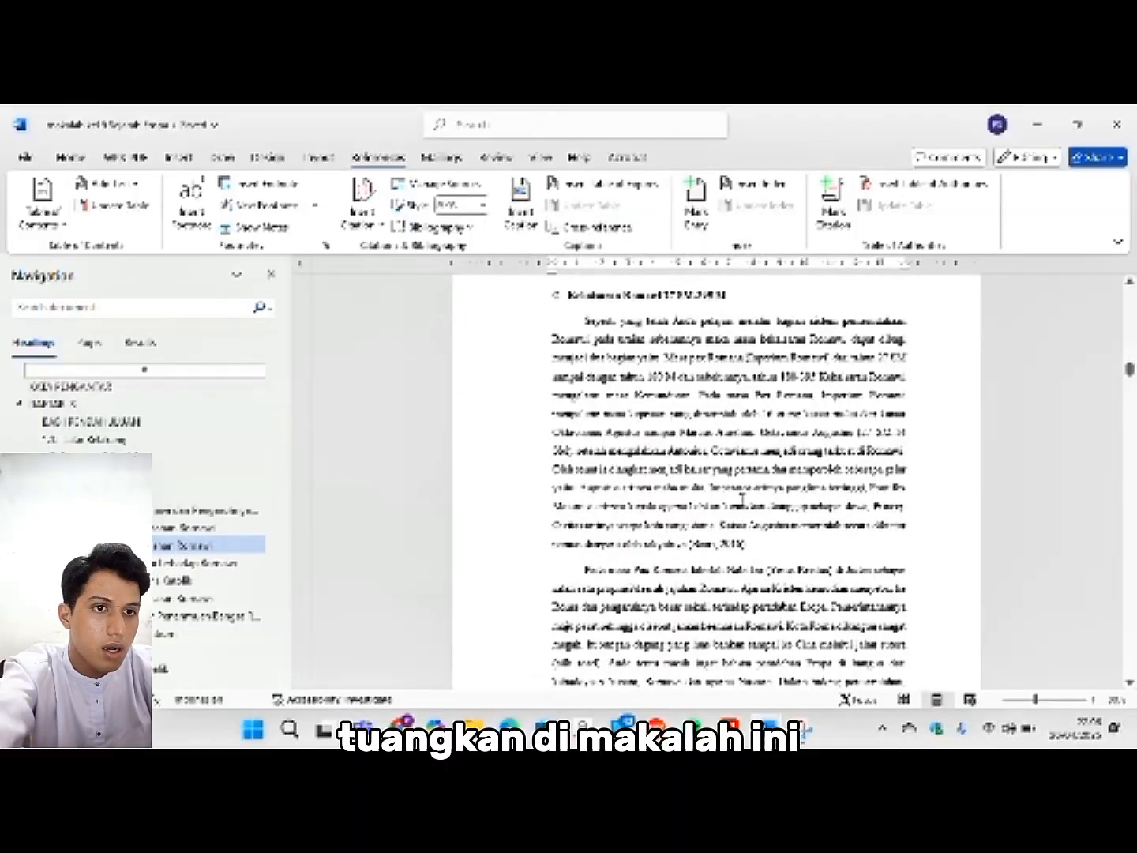
scroll(744, 500, down, 10)
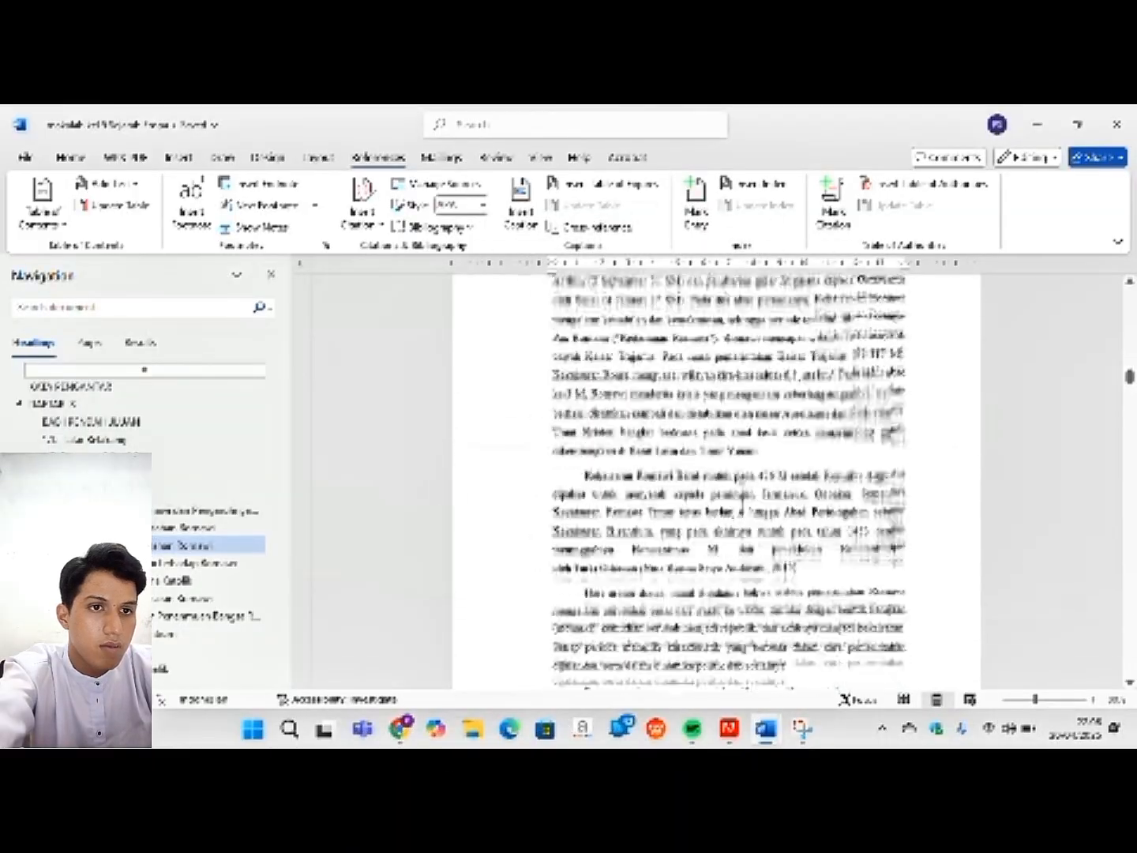
scroll(743, 499, down, 12)
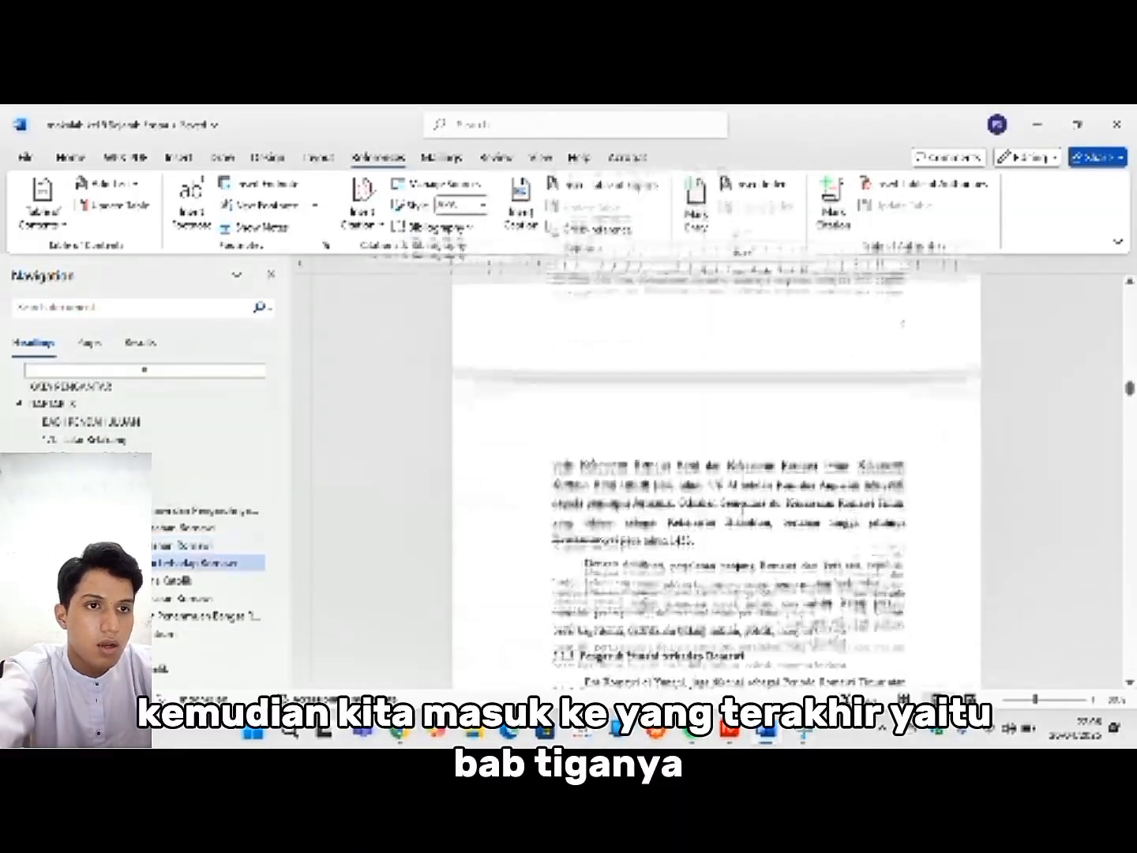
scroll(743, 499, down, 12)
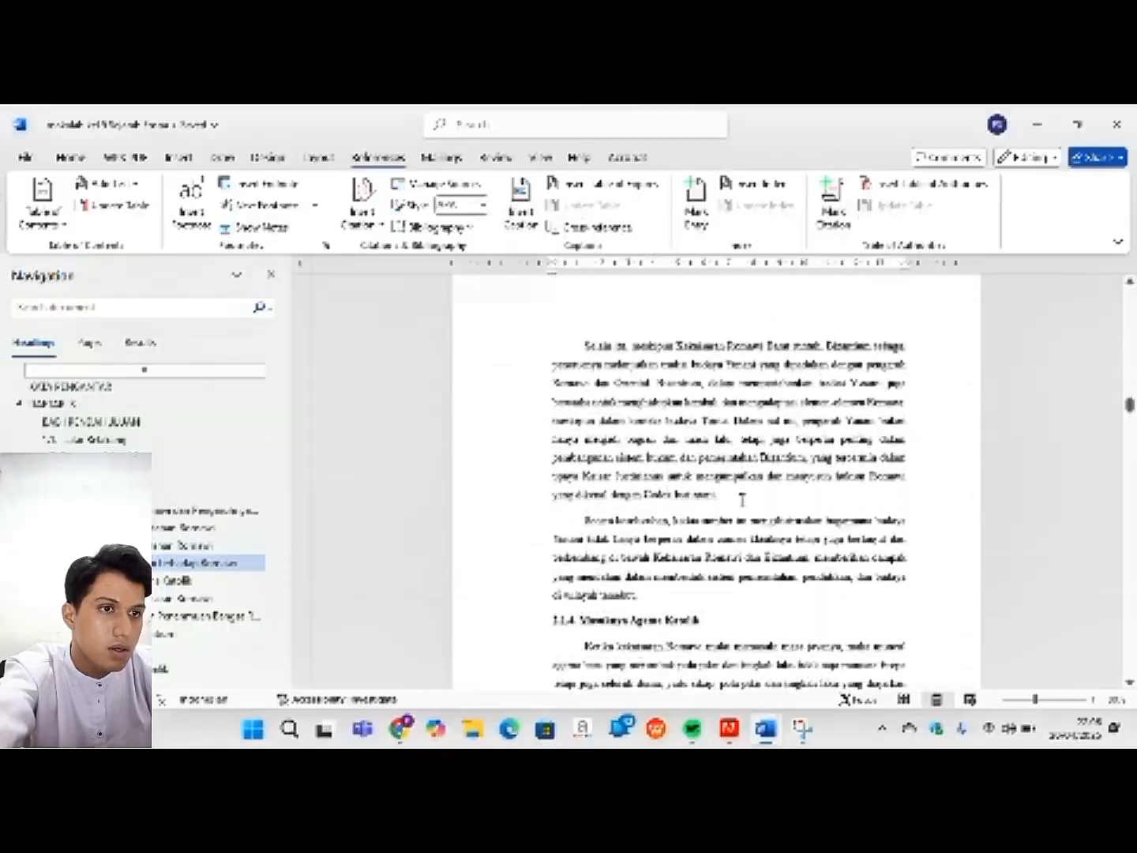
scroll(742, 500, down, 12)
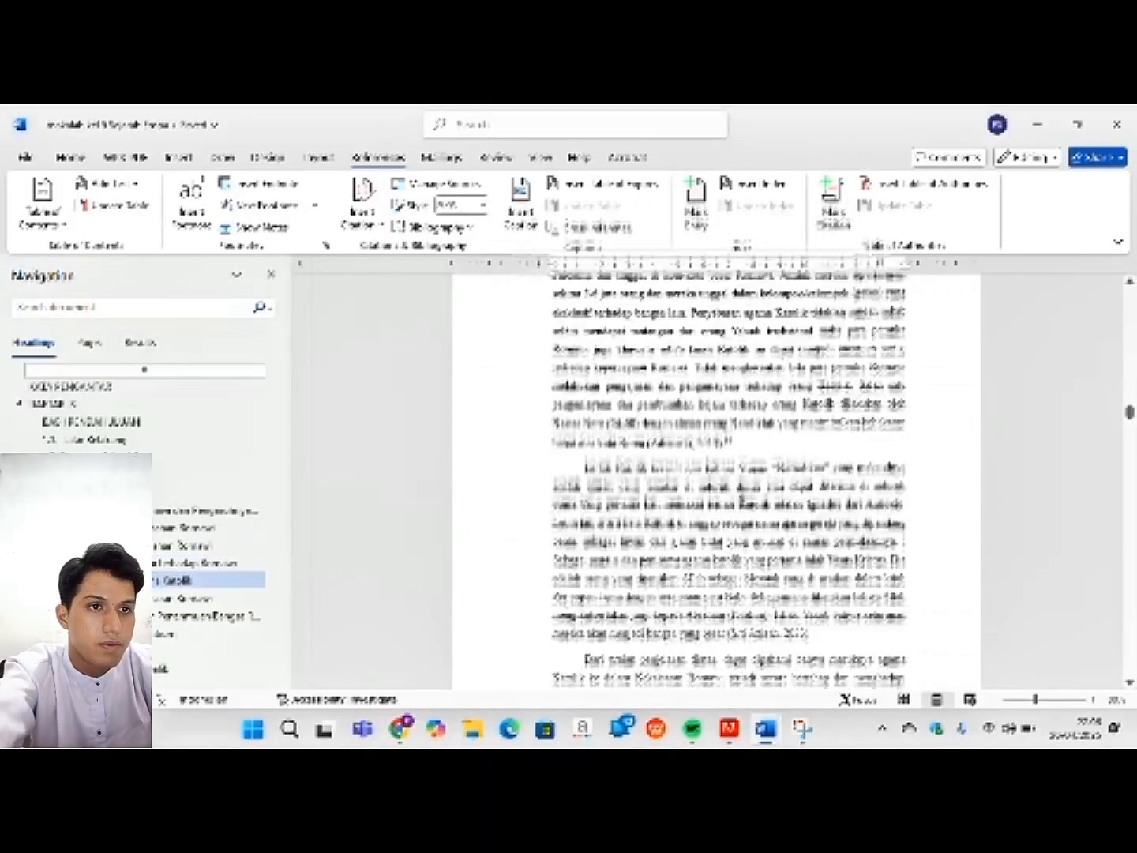
scroll(742, 499, down, 6)
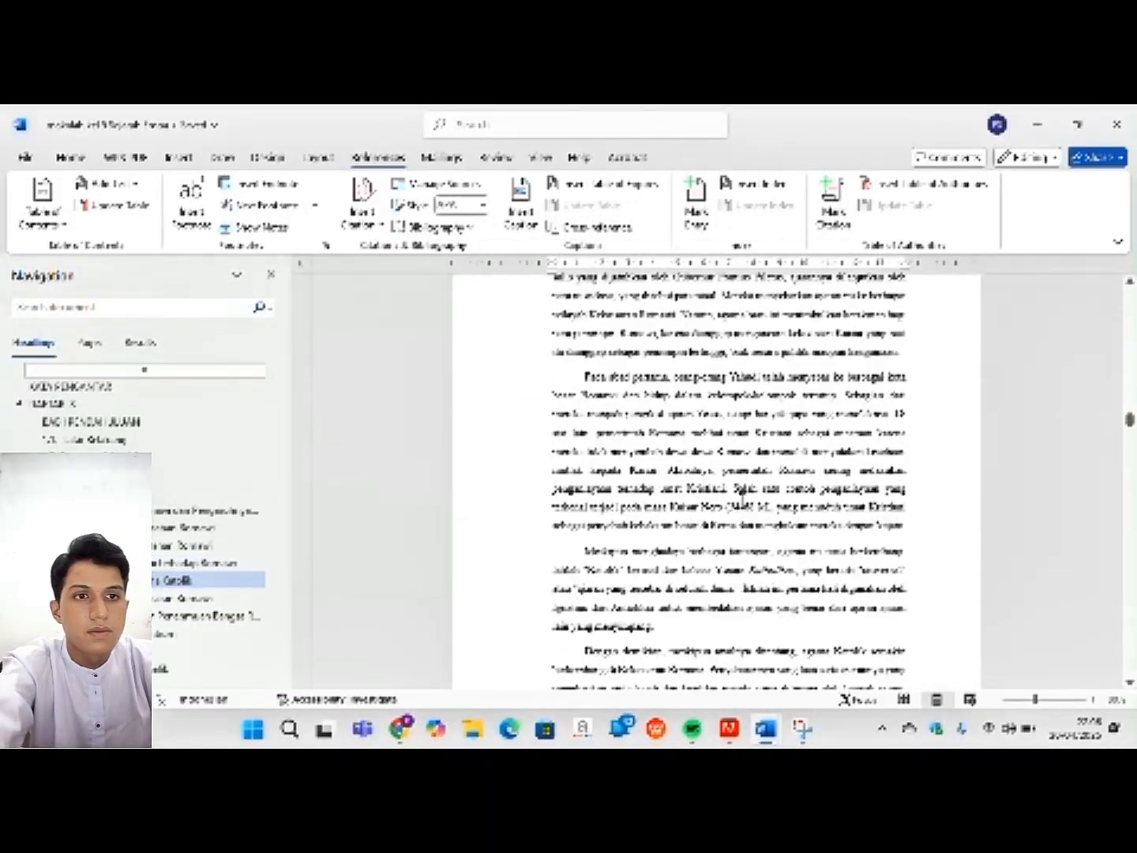
scroll(743, 495, down, 12)
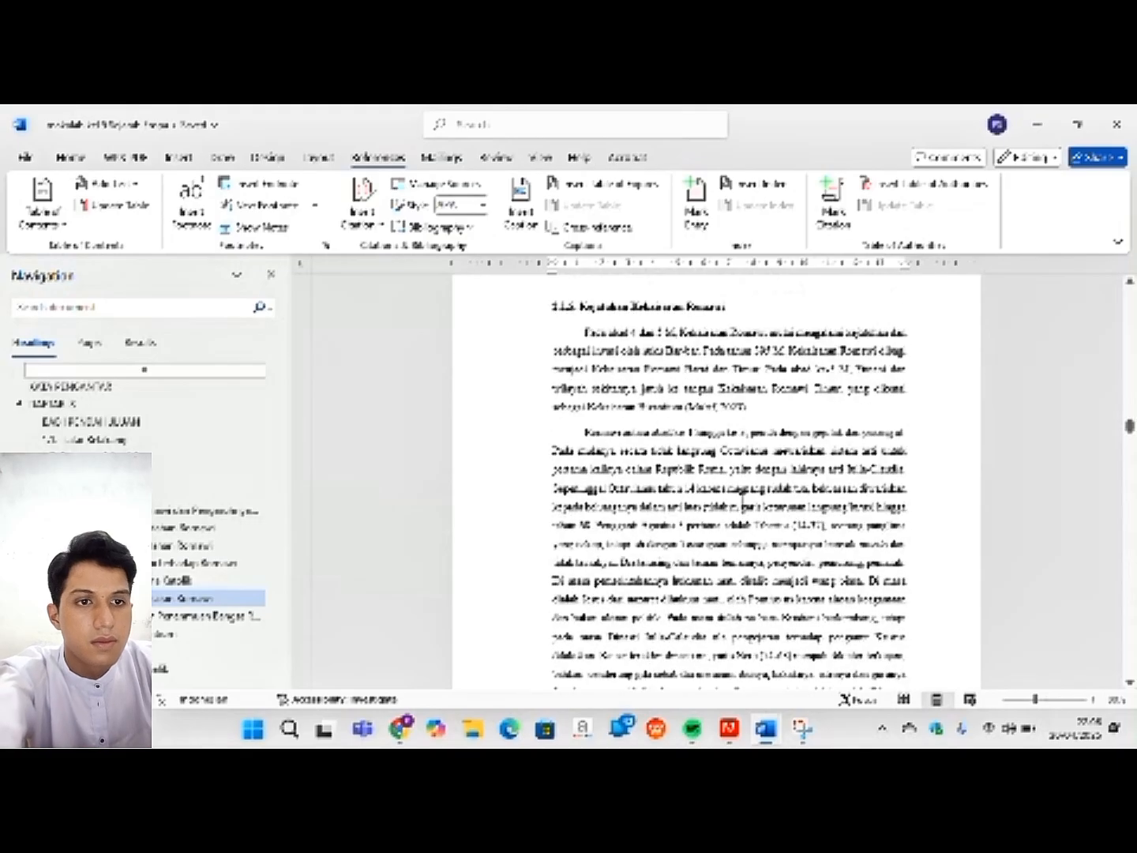
scroll(742, 499, down, 12)
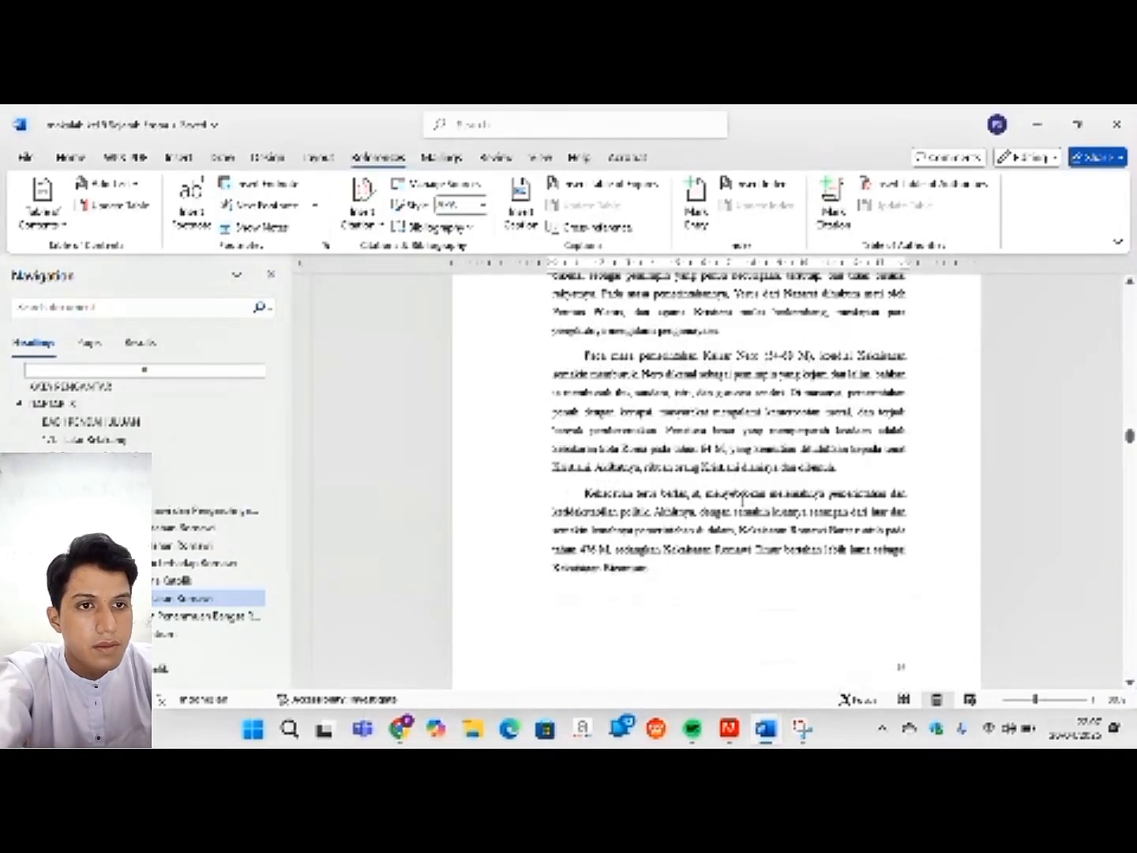
scroll(743, 499, down, 15)
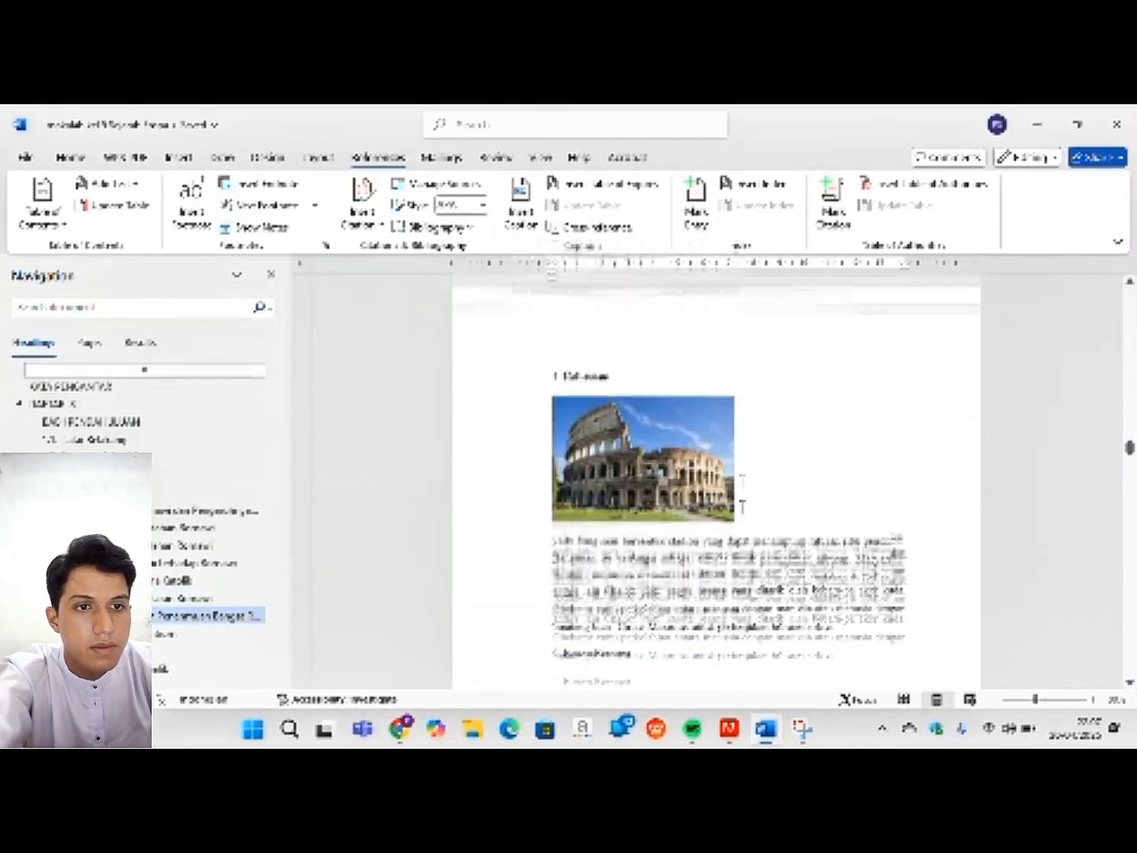
scroll(743, 495, down, 15)
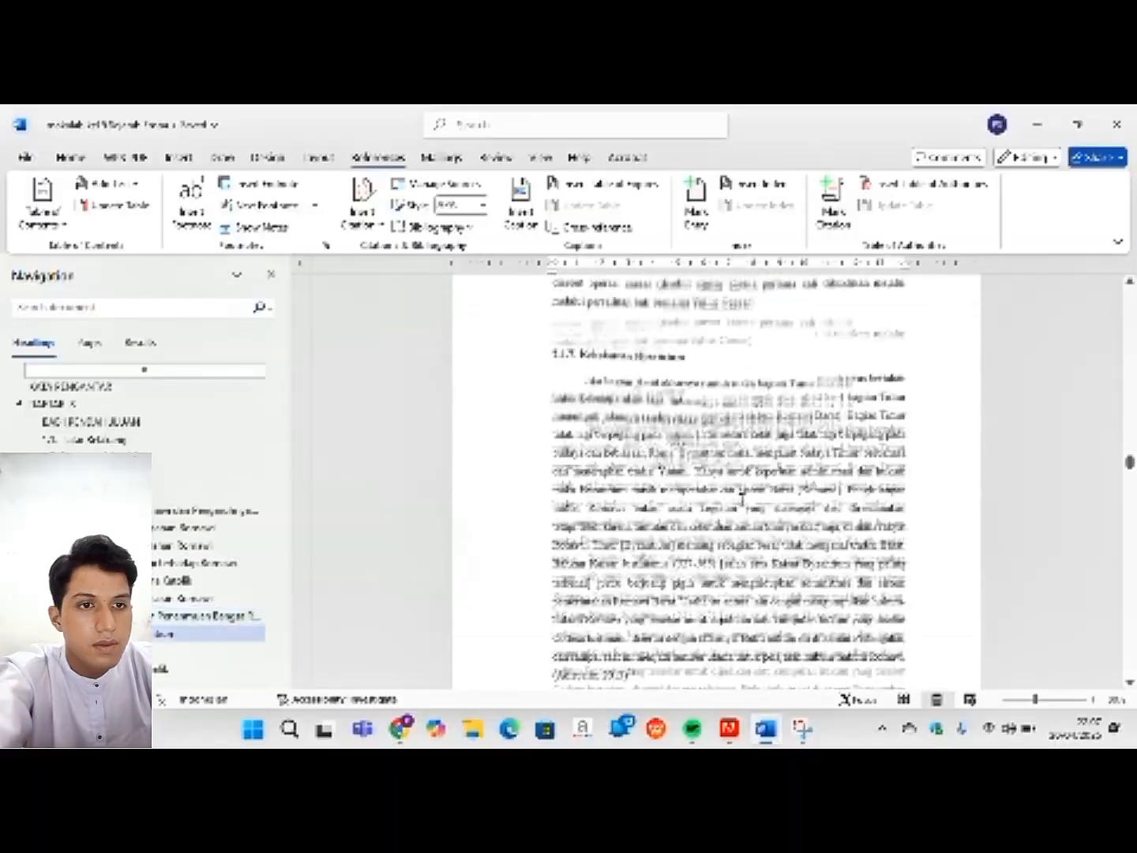
- Skim the remaining BAB II sections, from 2.2. Perang Salib through the Dark Ages to 2.4. Zaman Pencerahan Eropa and beyond
scroll(742, 500, down, 15)
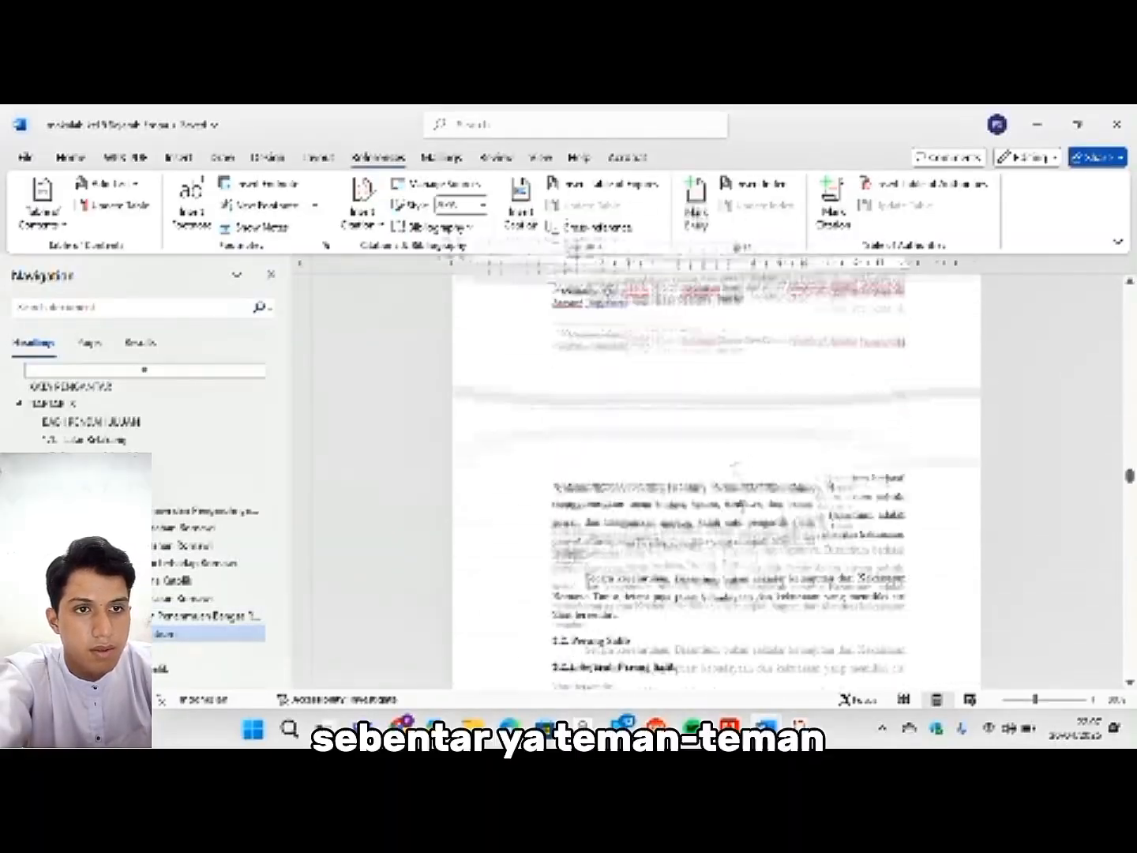
scroll(742, 497, down, 15)
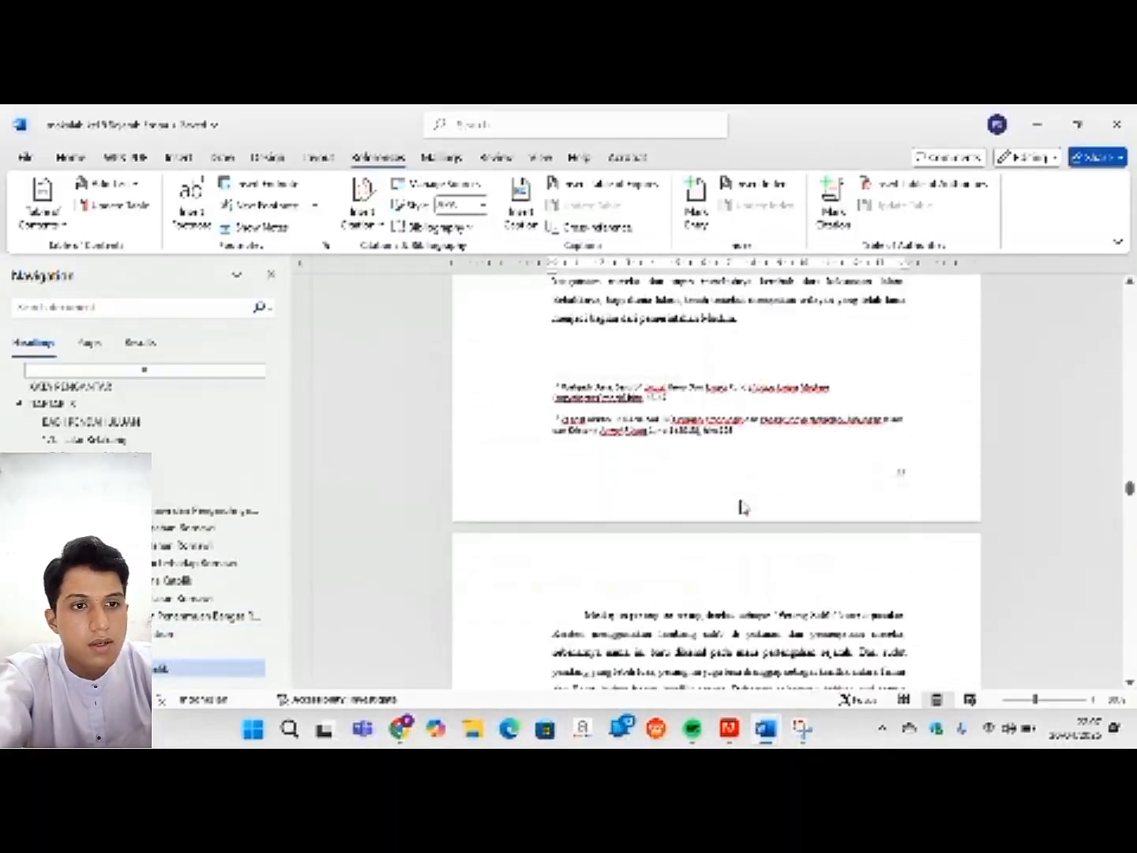
scroll(743, 497, down, 15)
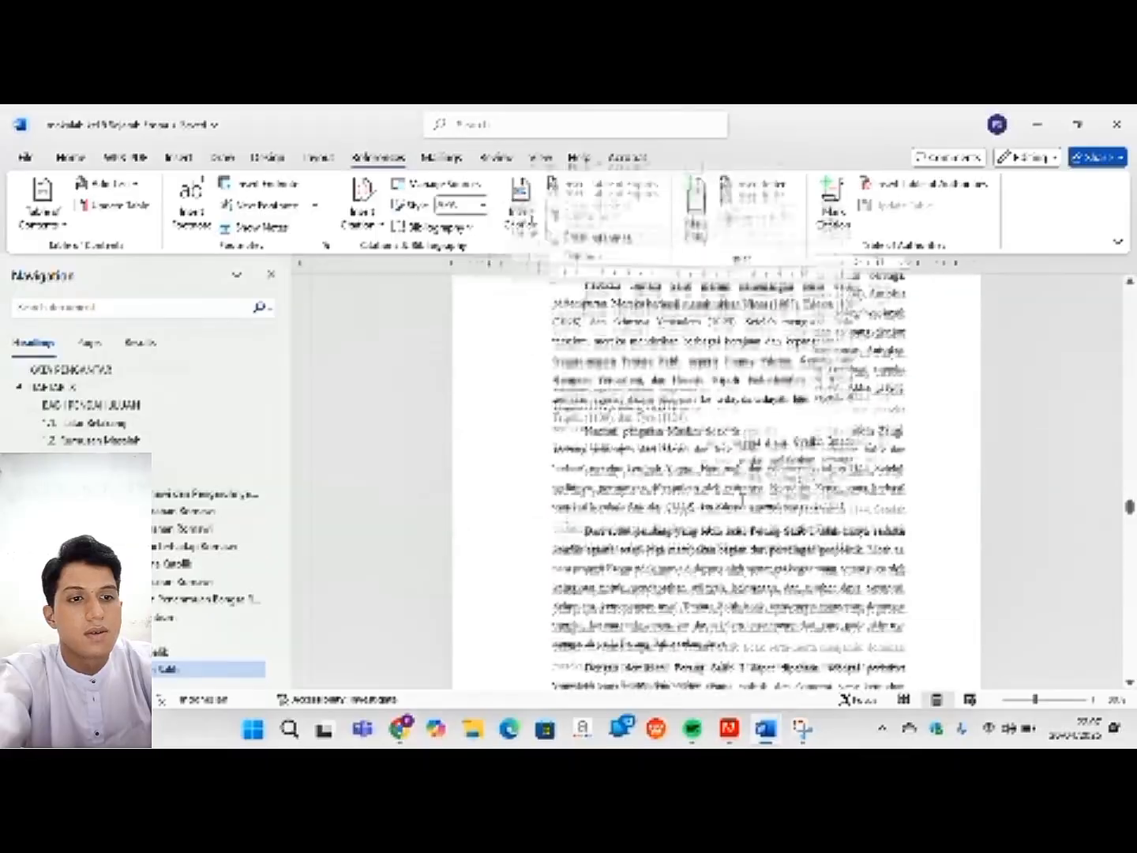
scroll(743, 498, down, 15)
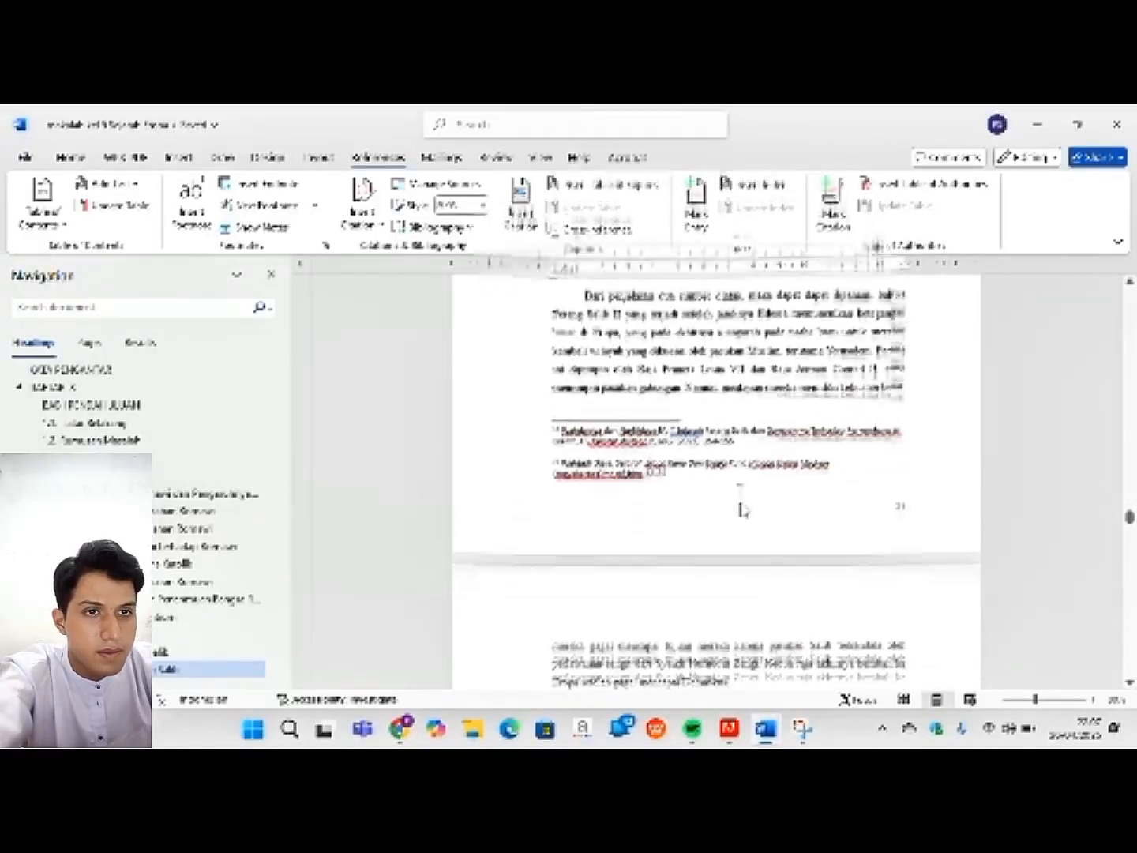
scroll(741, 498, down, 10)
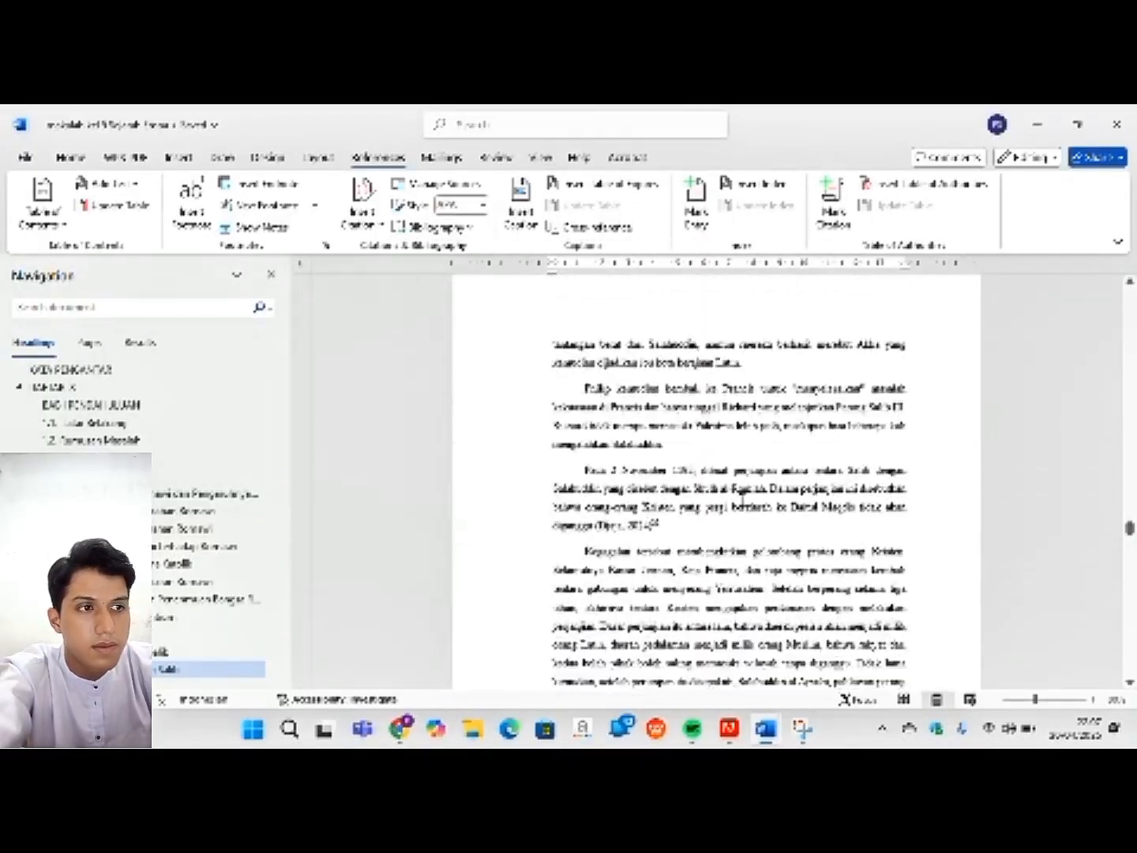
scroll(741, 498, down, 15)
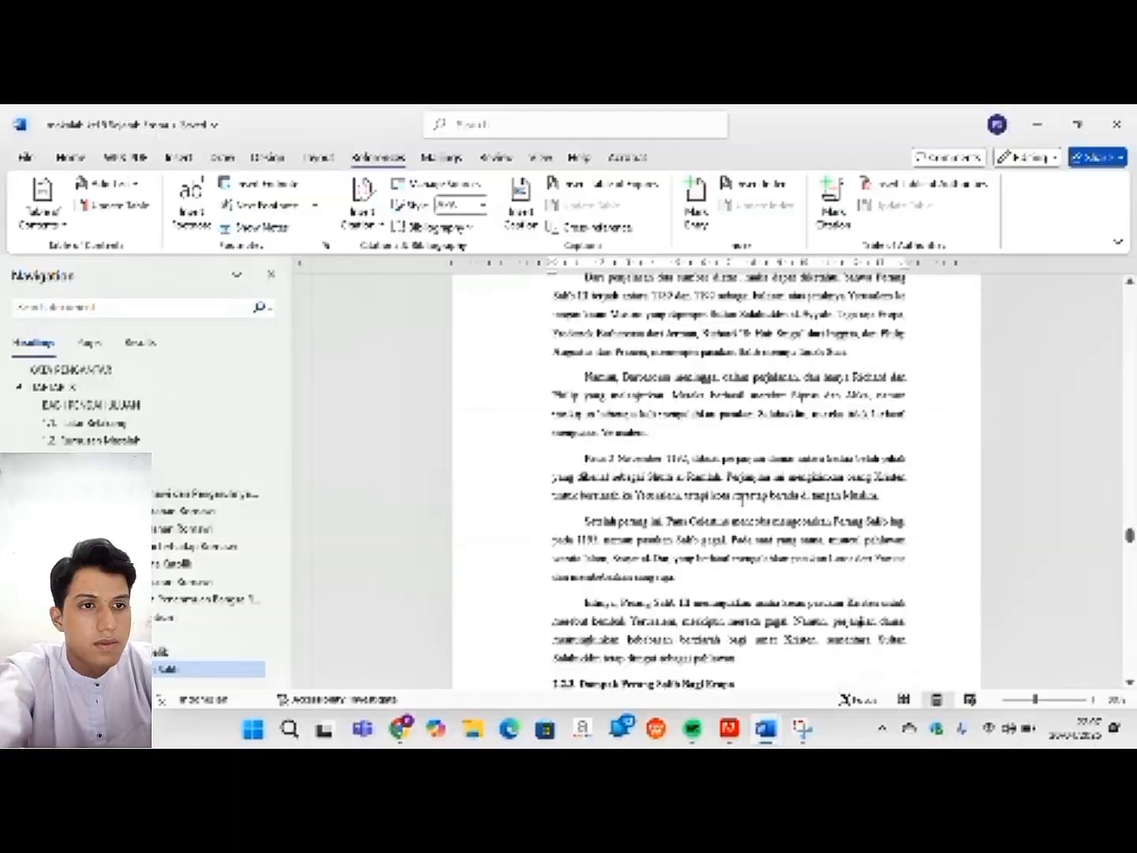
scroll(742, 500, down, 15)
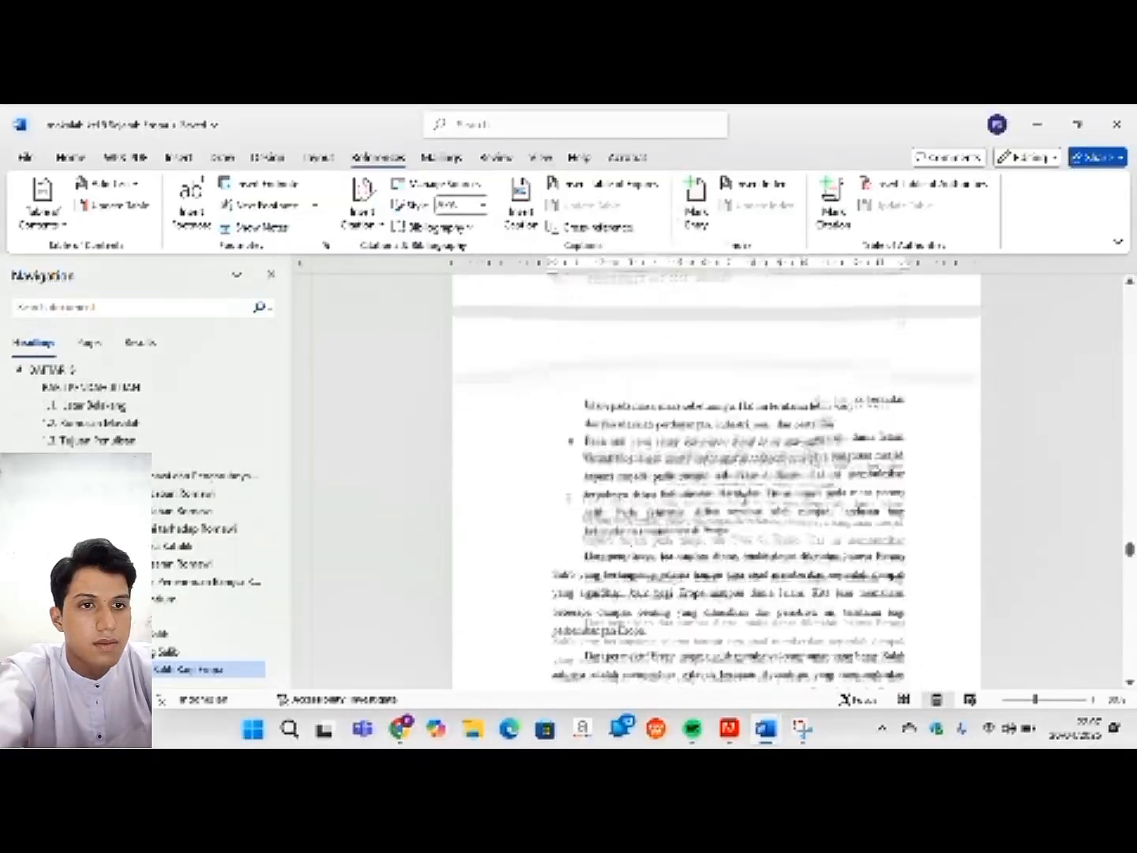
scroll(740, 500, down, 15)
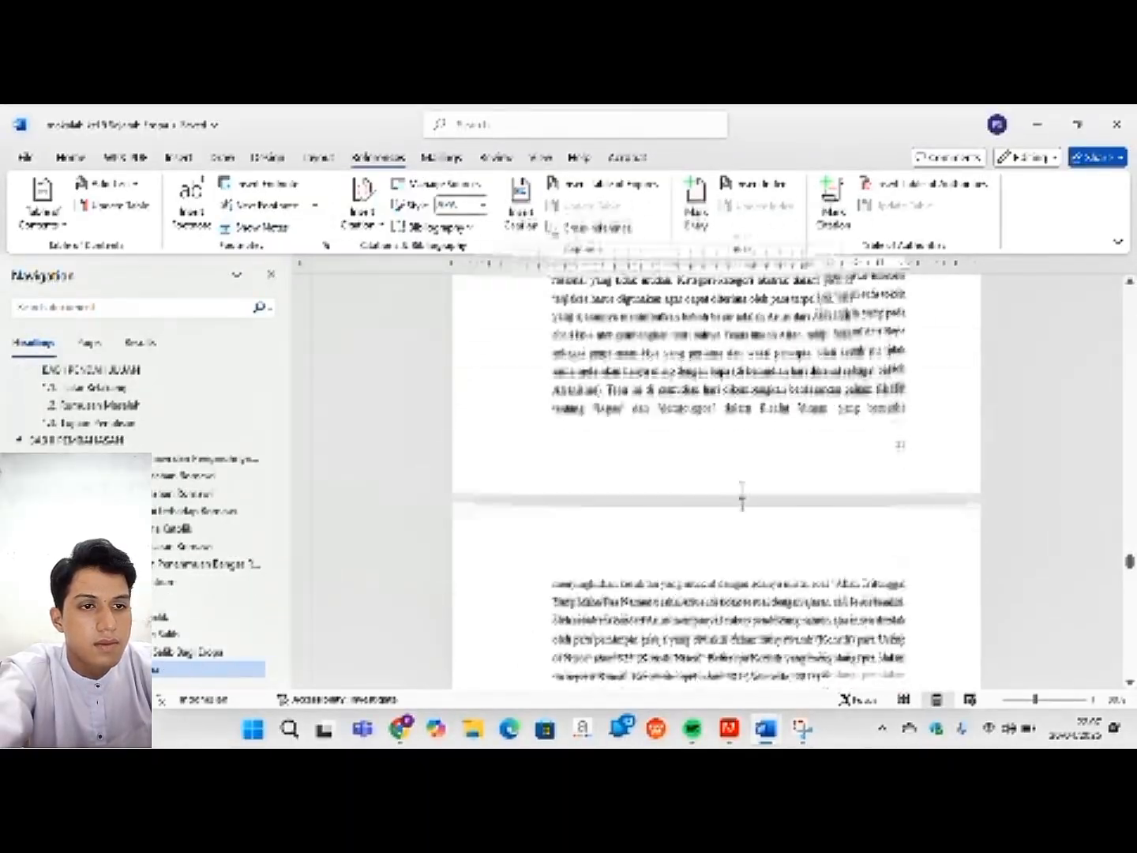
scroll(743, 497, down, 15)
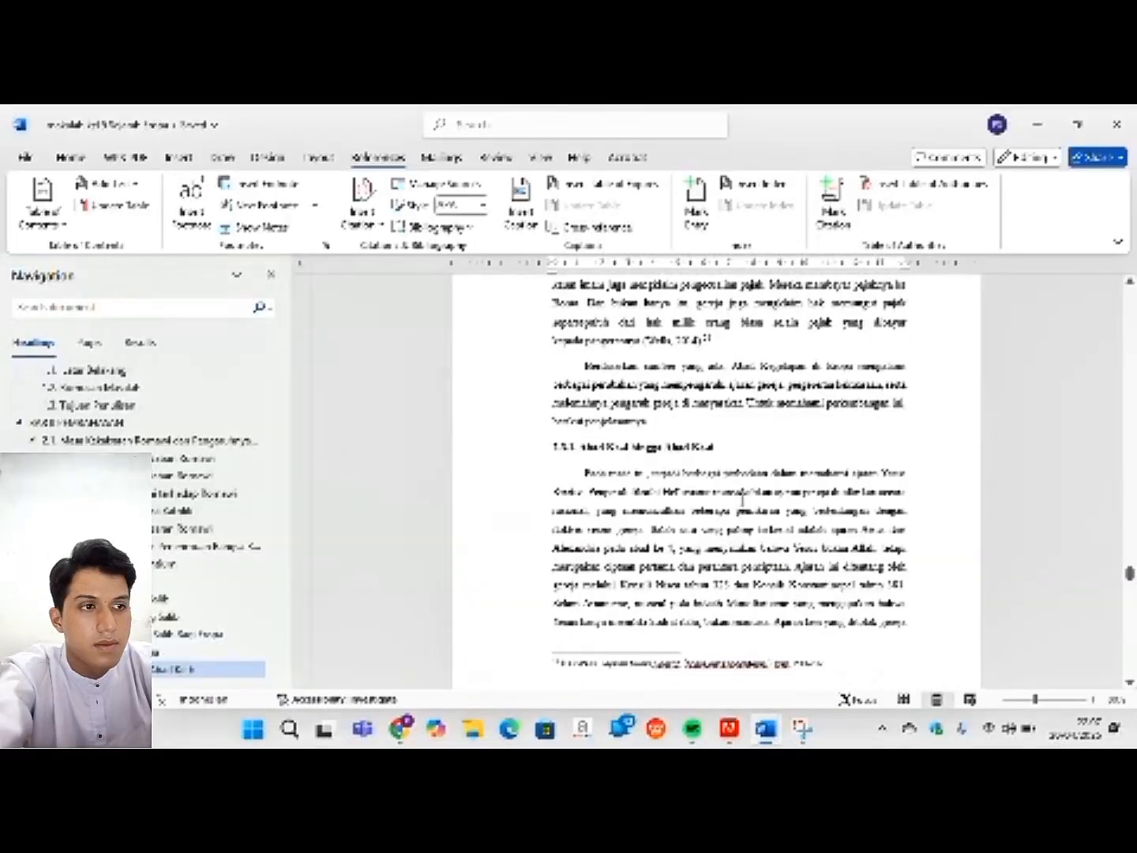
scroll(742, 501, down, 15)
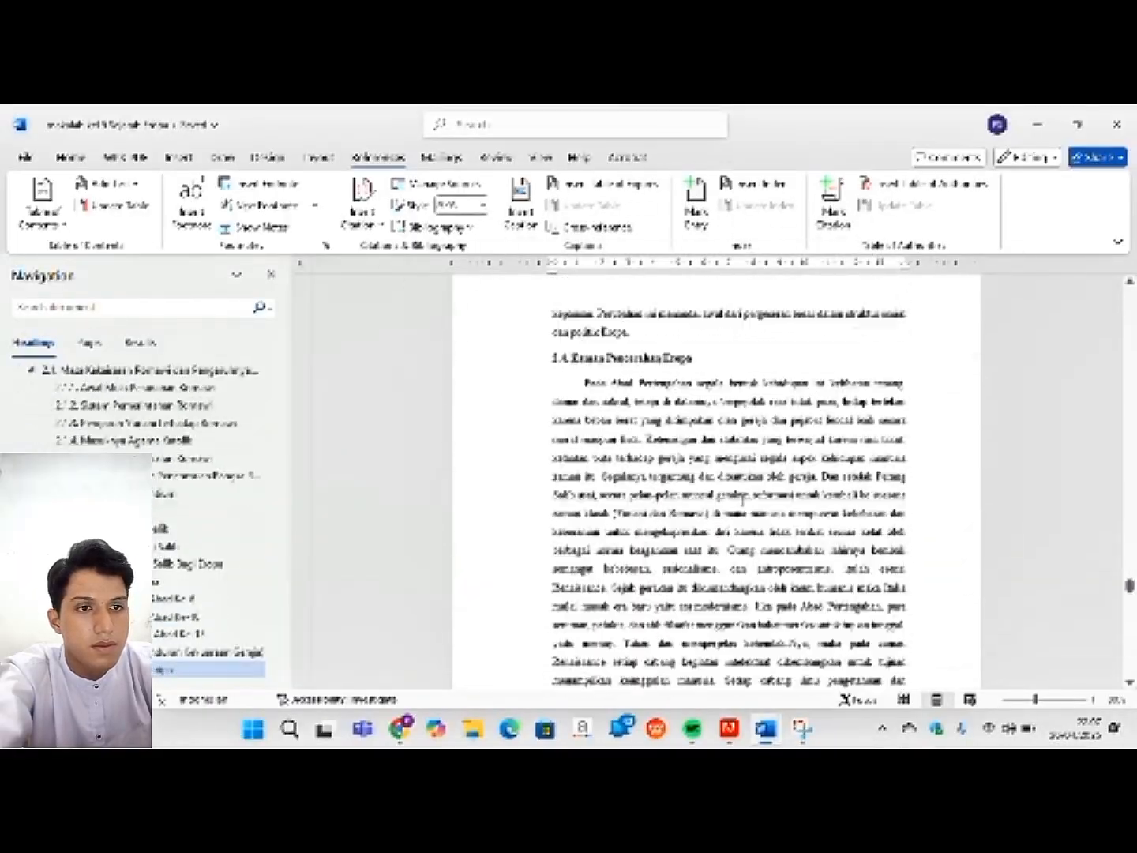
scroll(743, 500, down, 15)
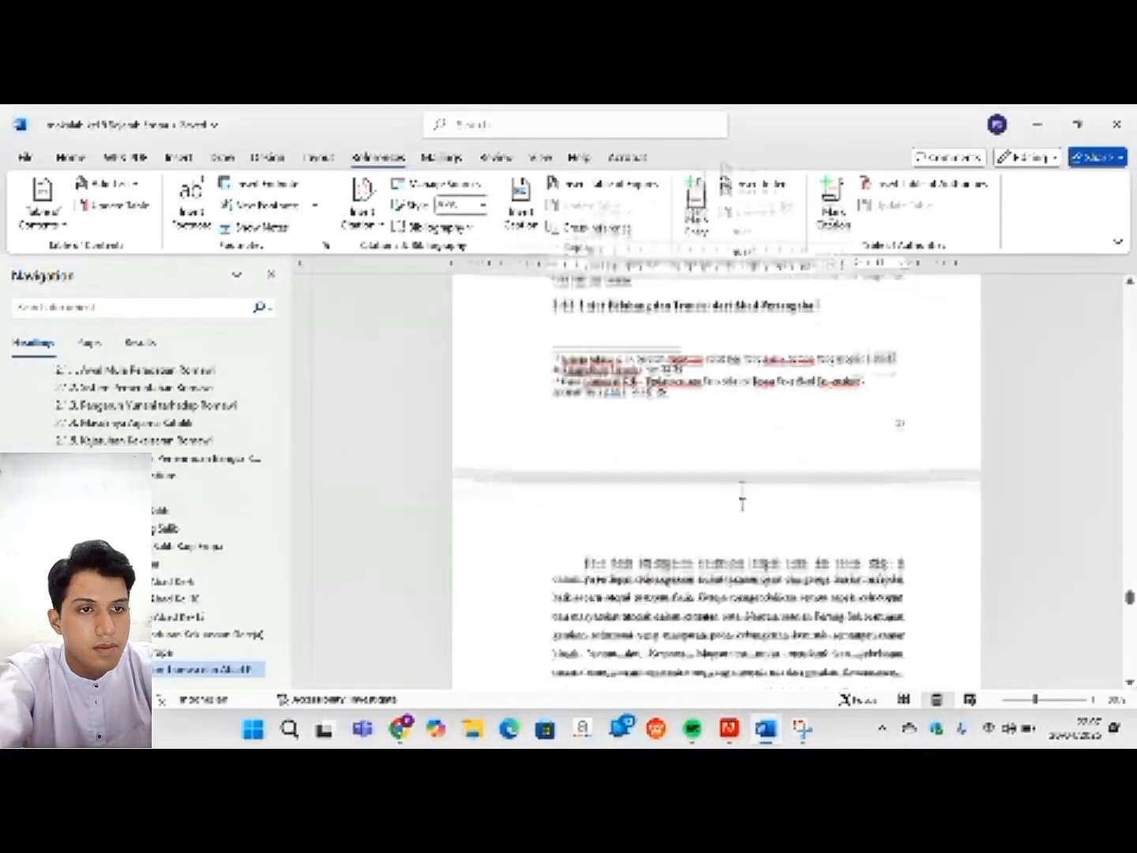
scroll(742, 500, down, 15)
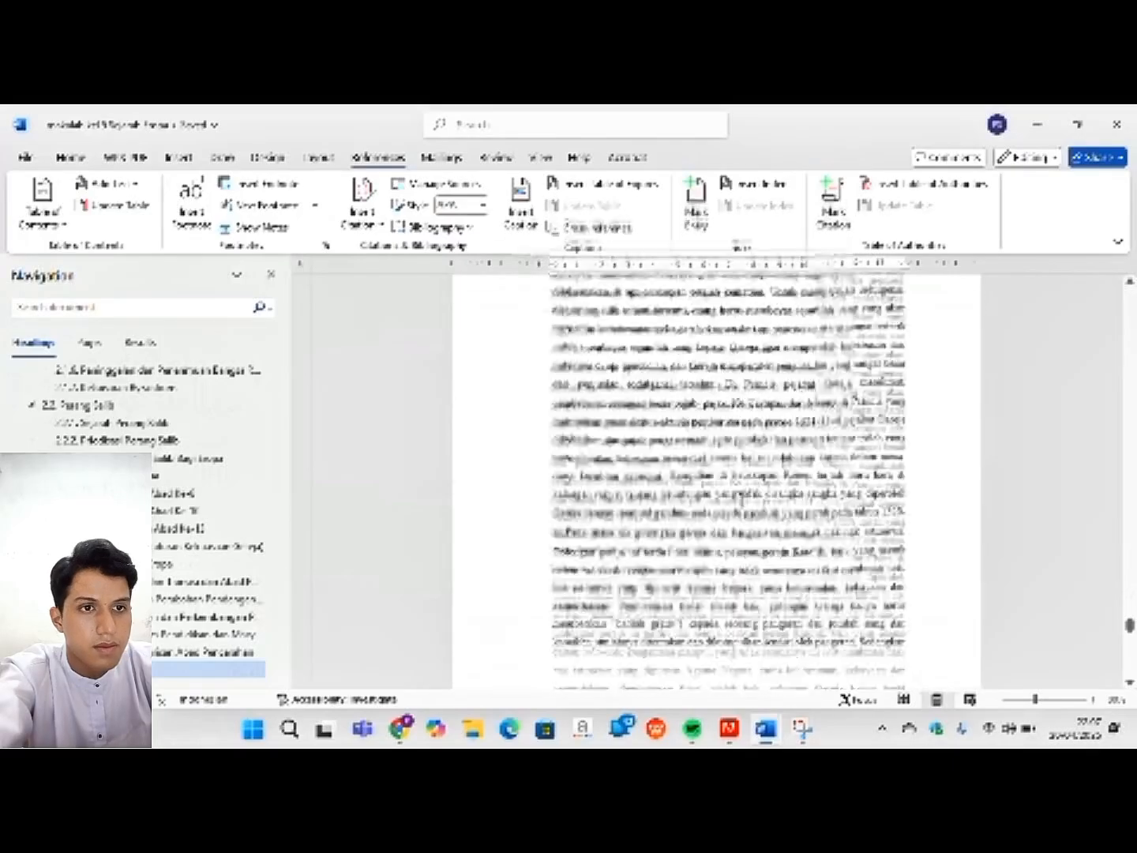
- Go to BAB III PENUTUP and read the conclusion paragraphs under 3.1. Kesimpulan
scroll(743, 500, down, 6)
scroll(742, 497, up, 2)
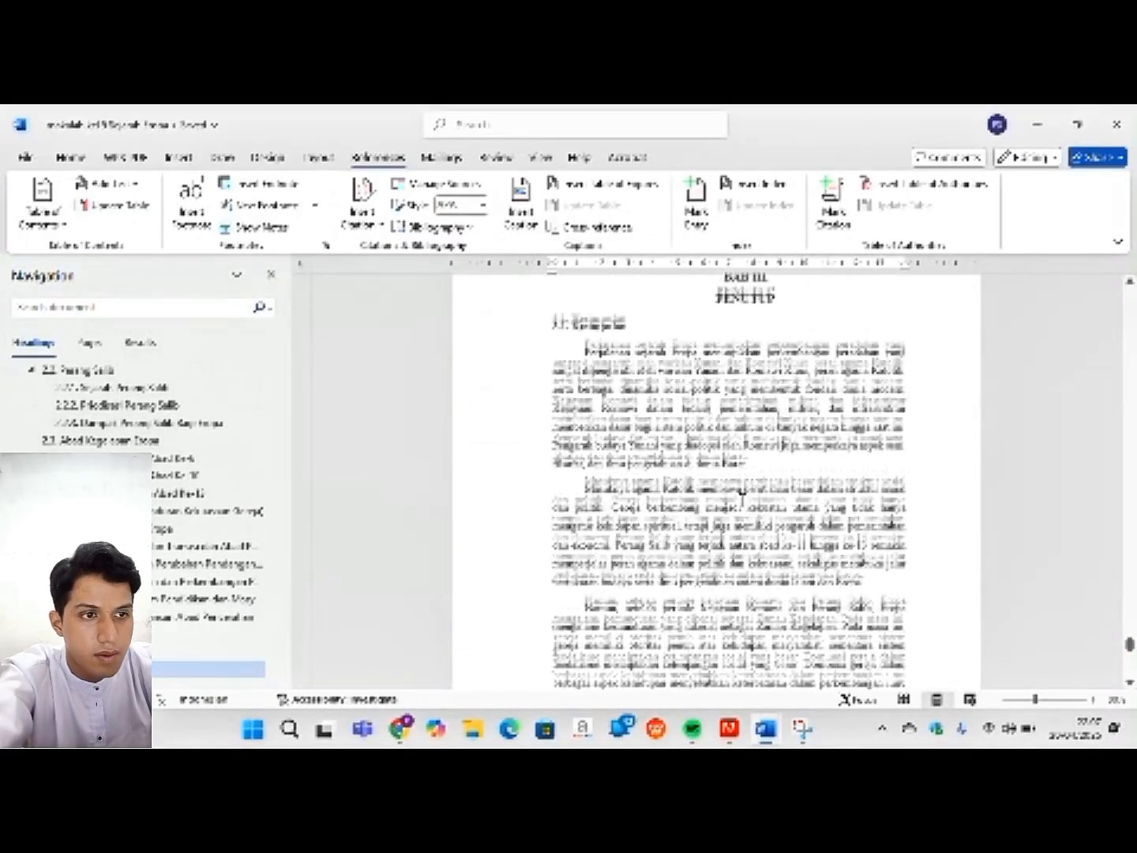
scroll(743, 500, up, 1)
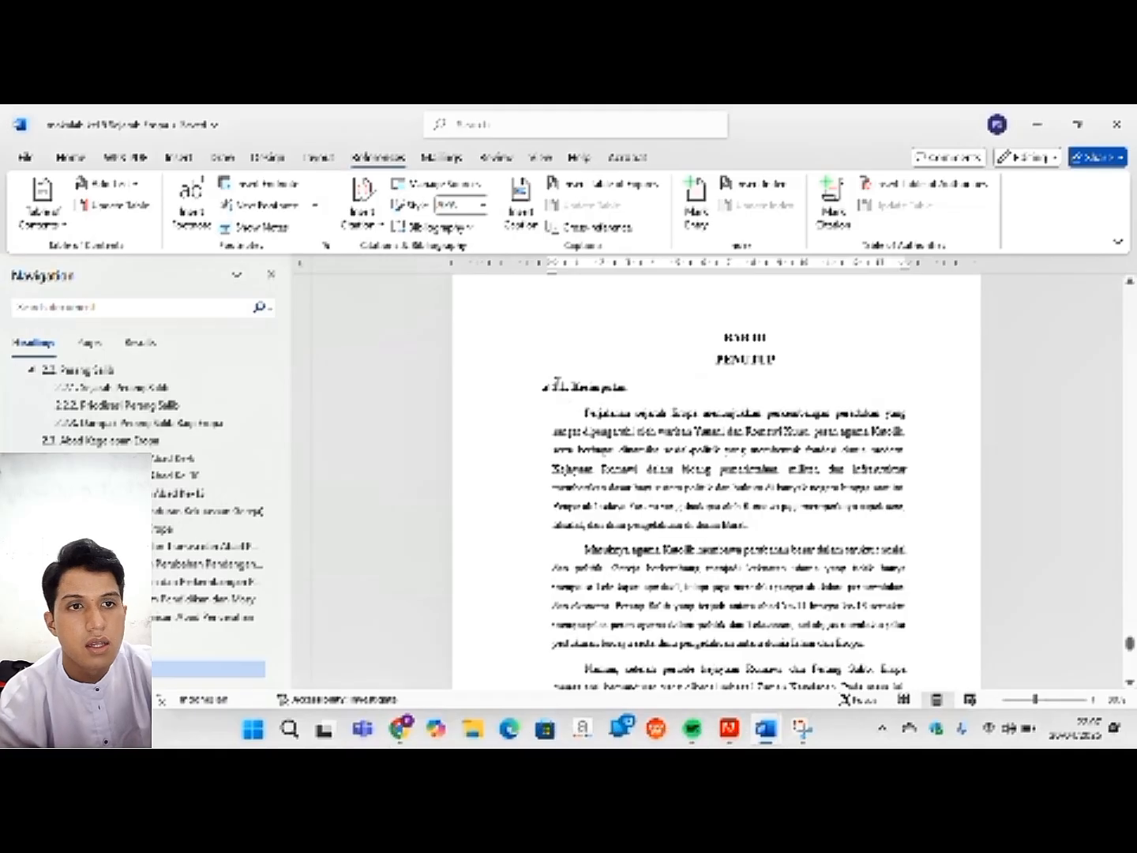
scroll(587, 412, down, 2)
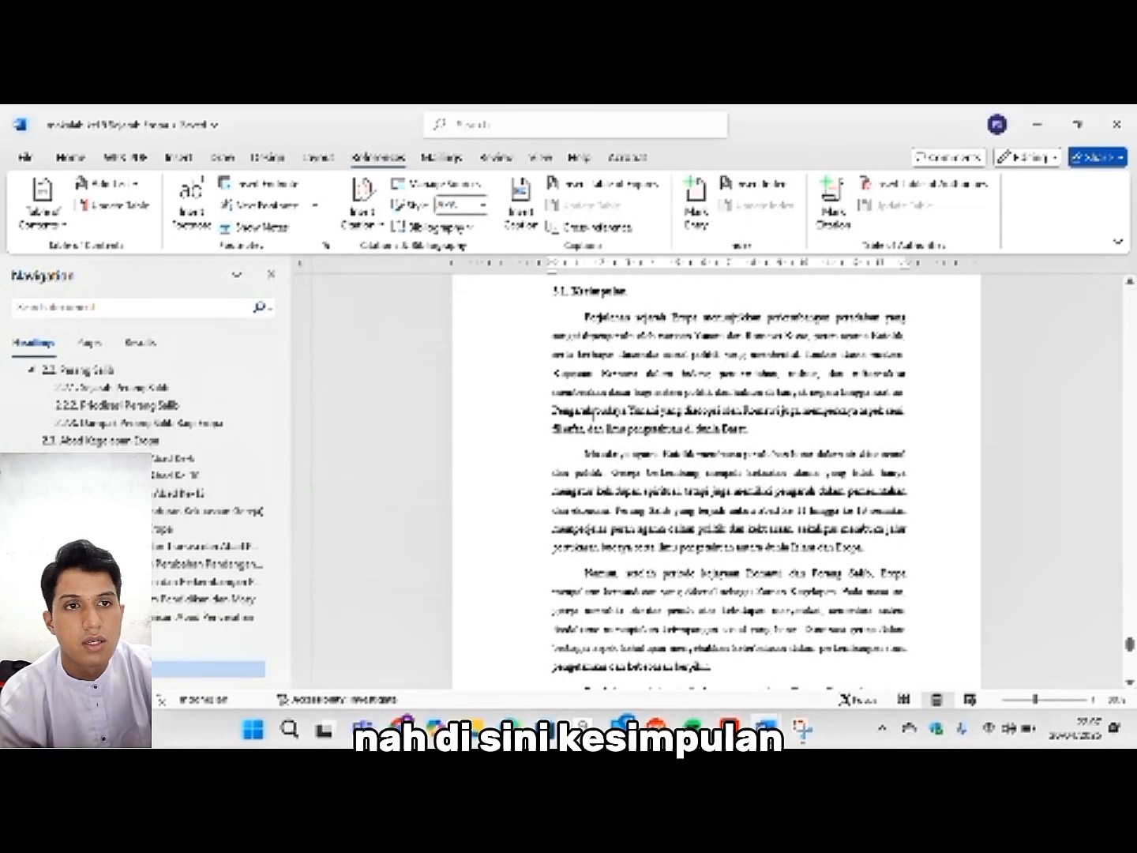
scroll(594, 413, down, 1)
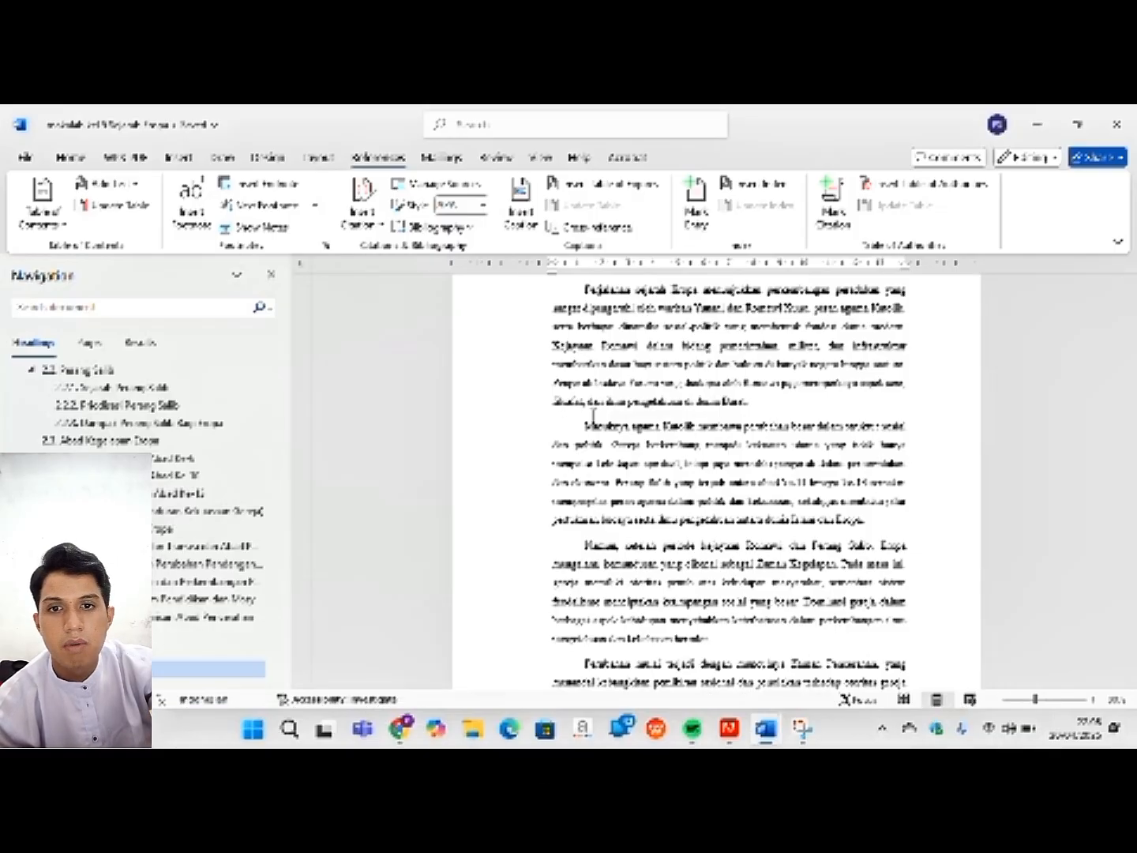
scroll(594, 416, down, 5)
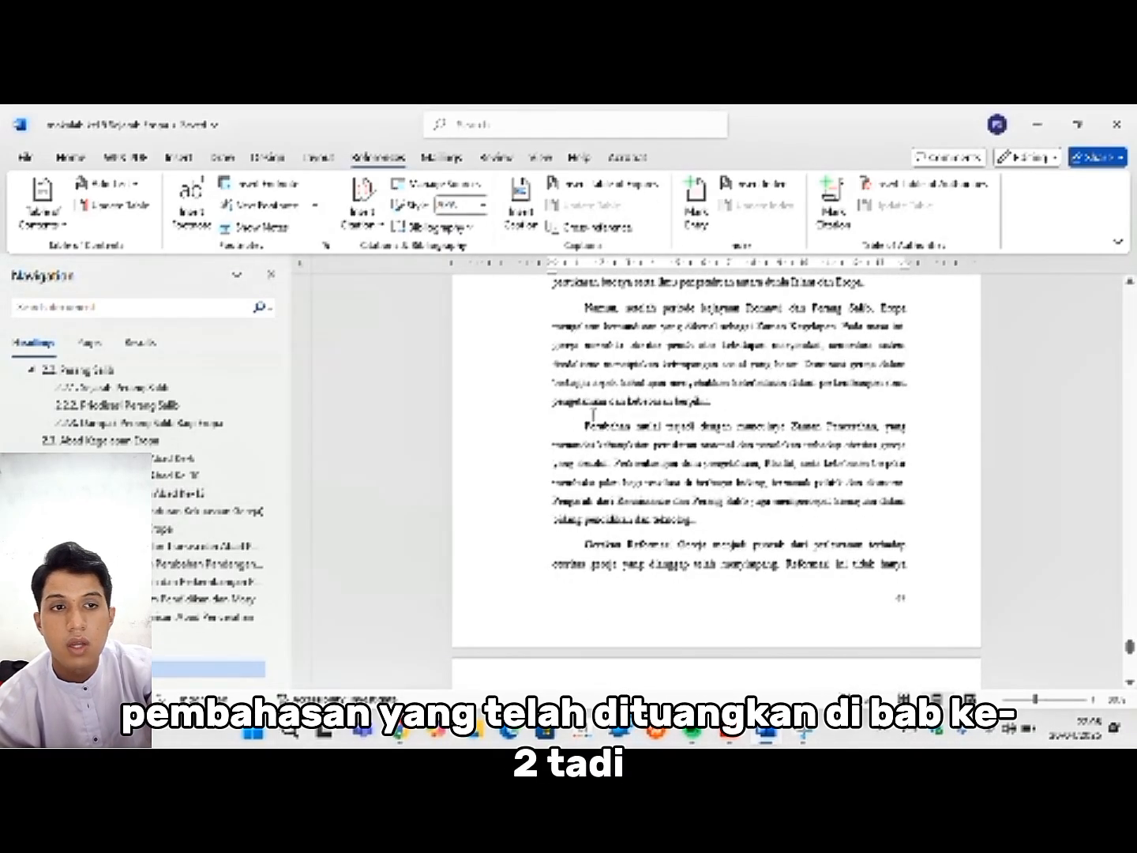
- Read the suggestions under 3.2. Saran through to the end of BAB III
scroll(594, 416, down, 10)
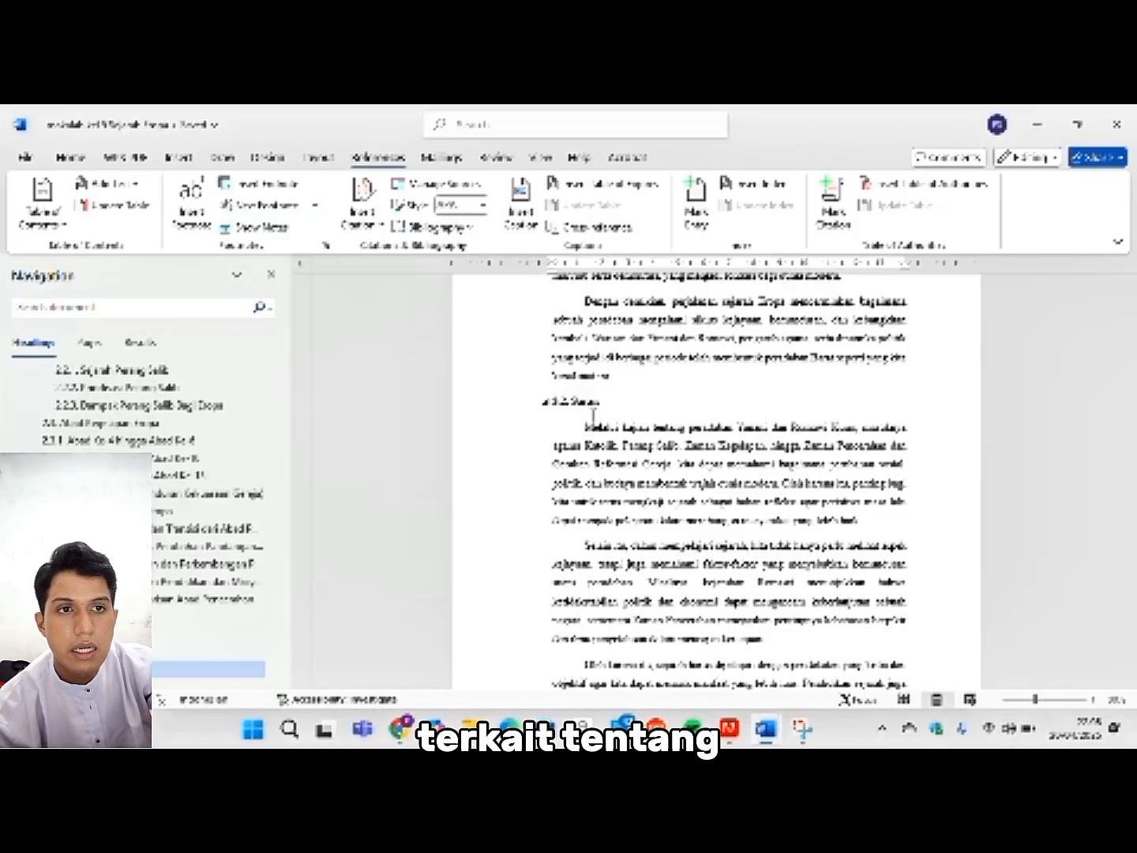
scroll(594, 416, down, 5)
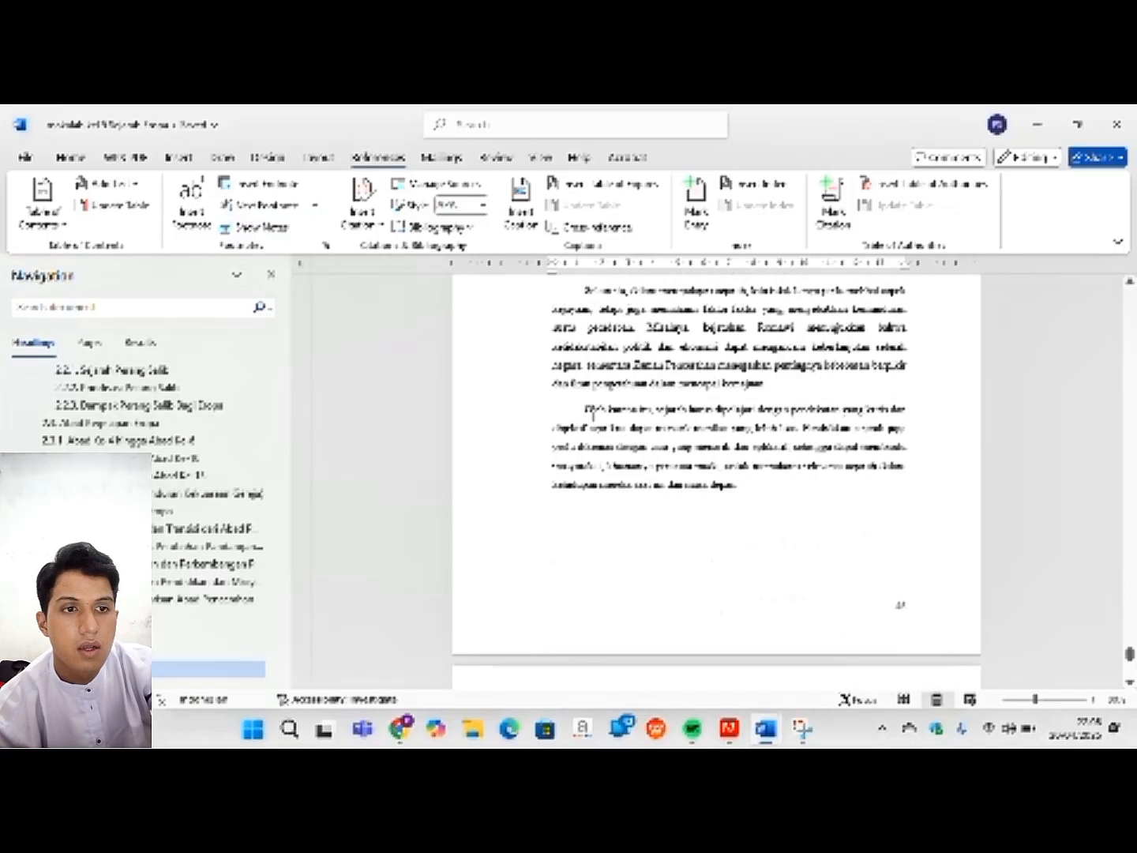
scroll(594, 416, up, 3)
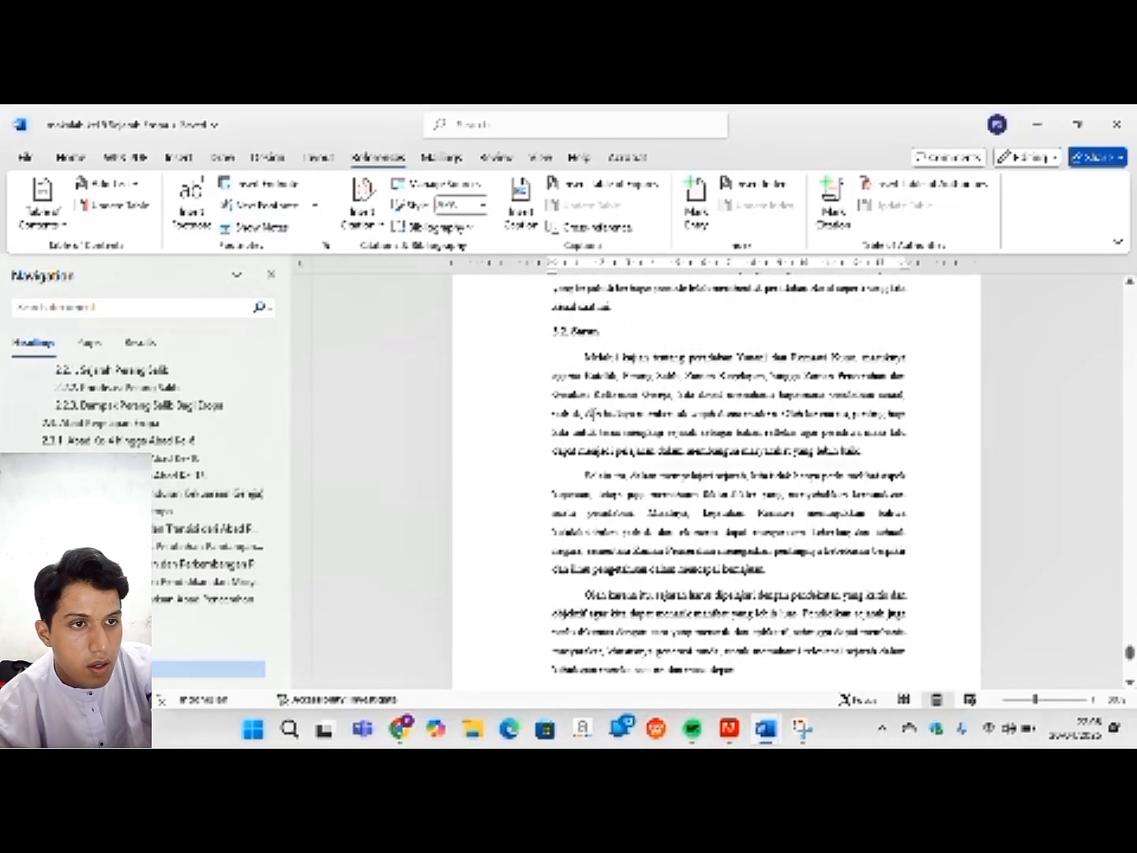
scroll(594, 413, down, 1)
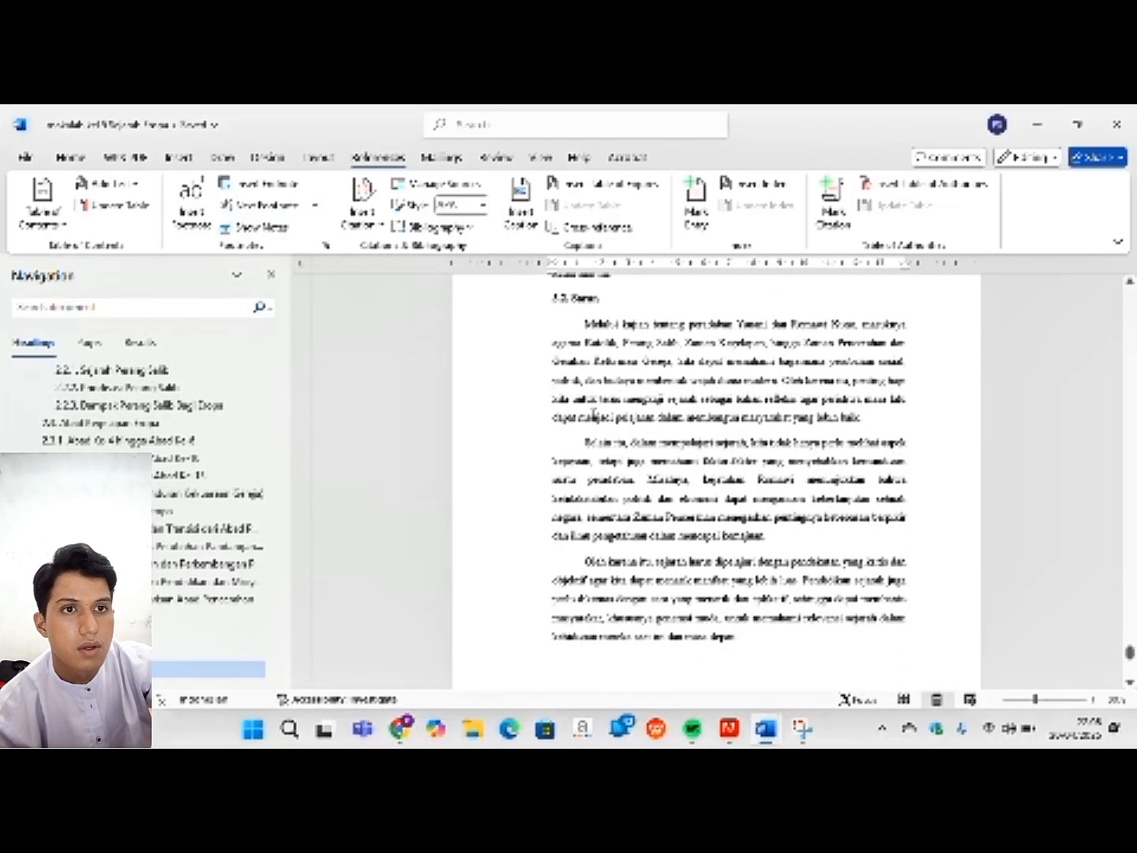
scroll(594, 414, down, 5)
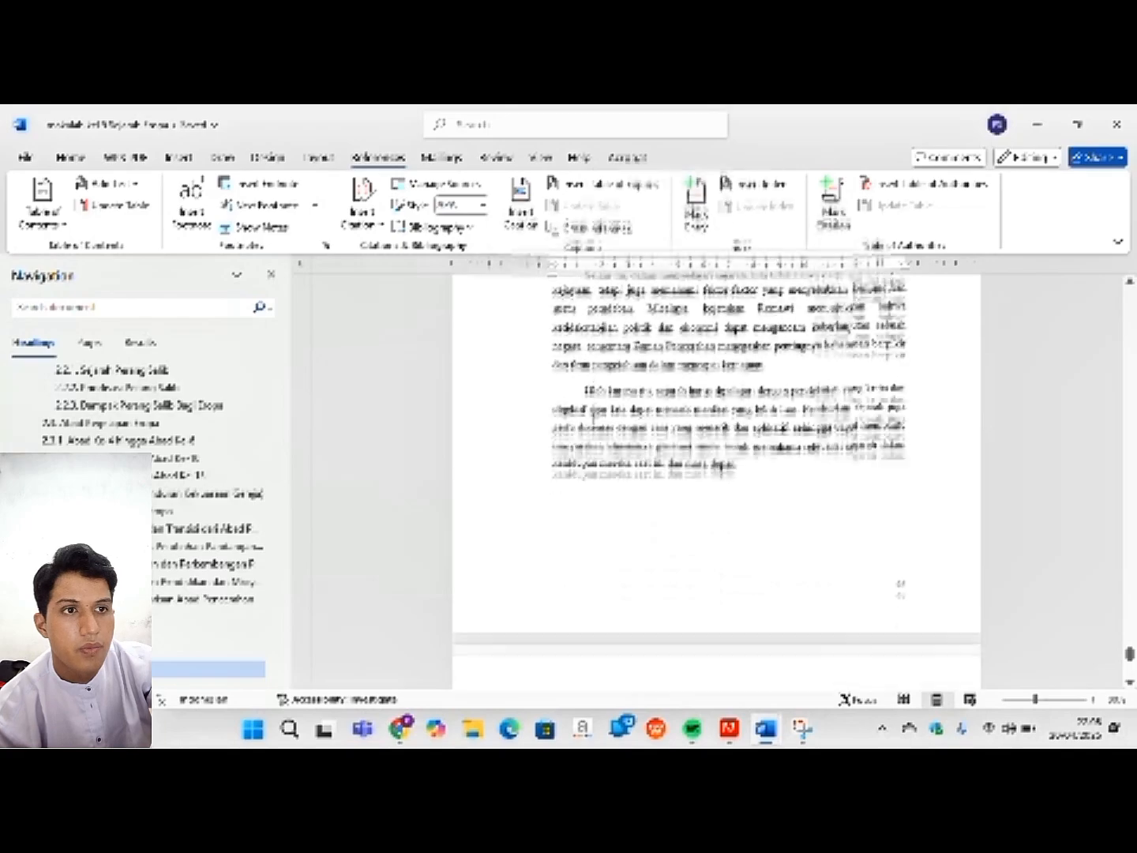
- Delete all reference entries from the bibliography under the DAFTAR PUSTAKA heading, from the first source to the last
scroll(594, 413, down, 4)
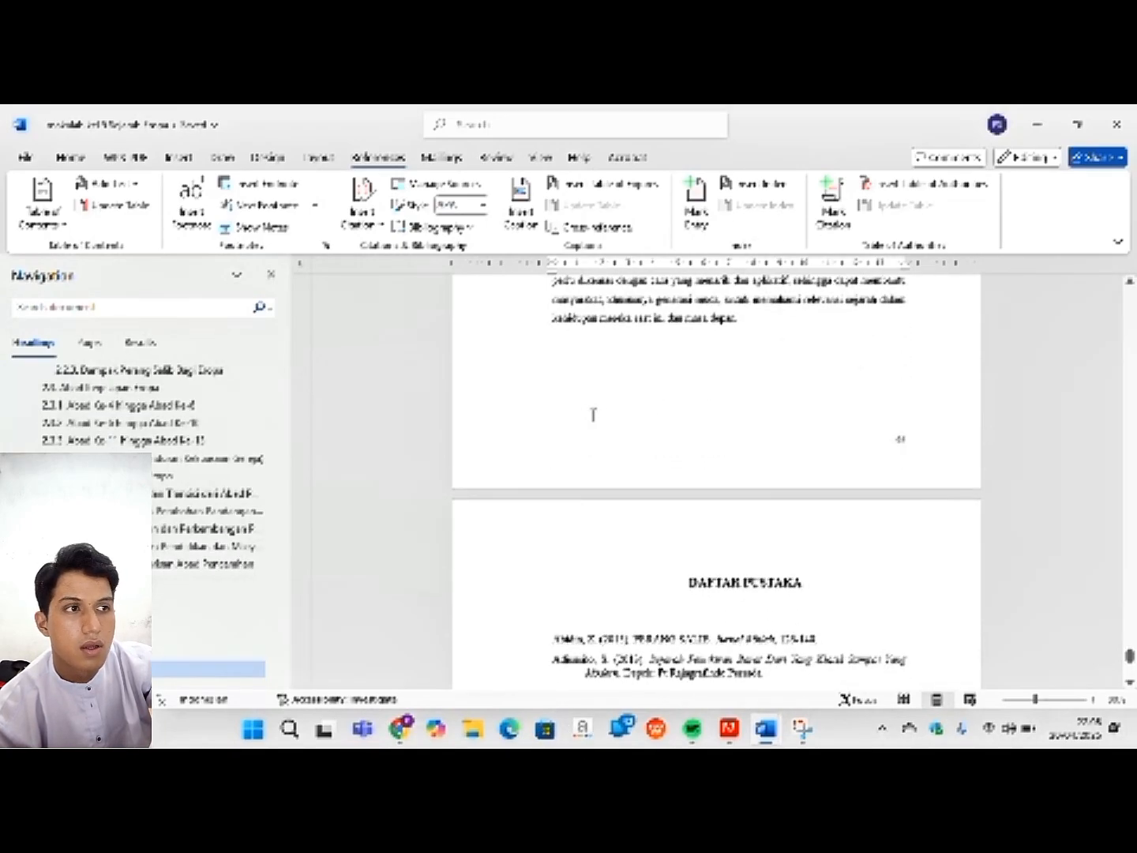
scroll(593, 414, down, 2)
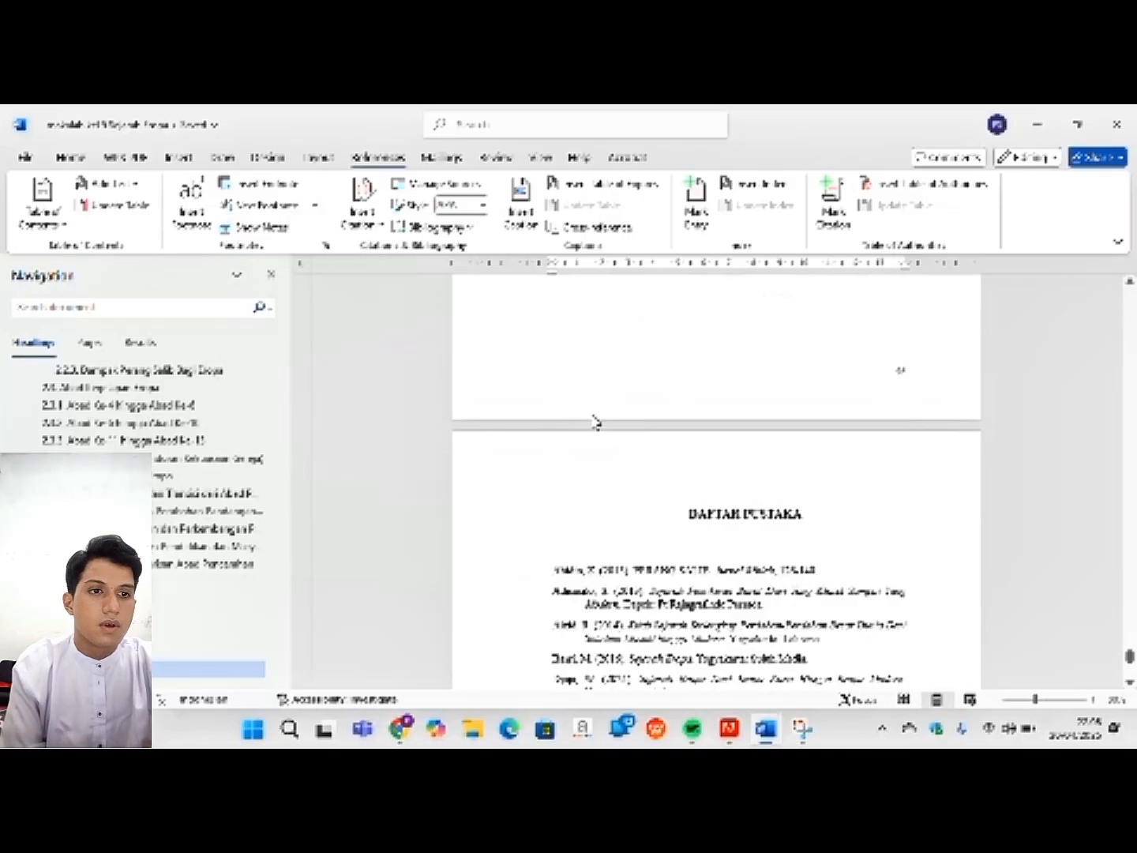
scroll(594, 422, up, 7)
scroll(594, 423, down, 6)
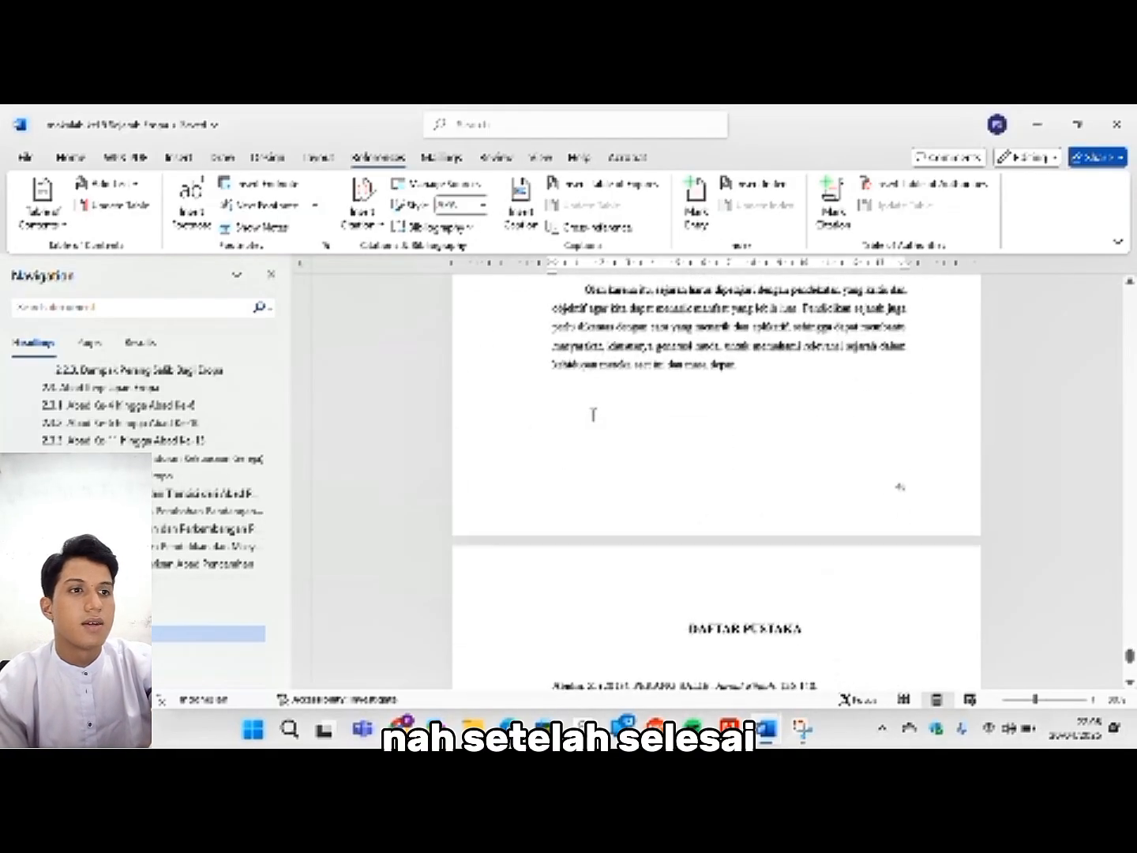
scroll(595, 419, down, 5)
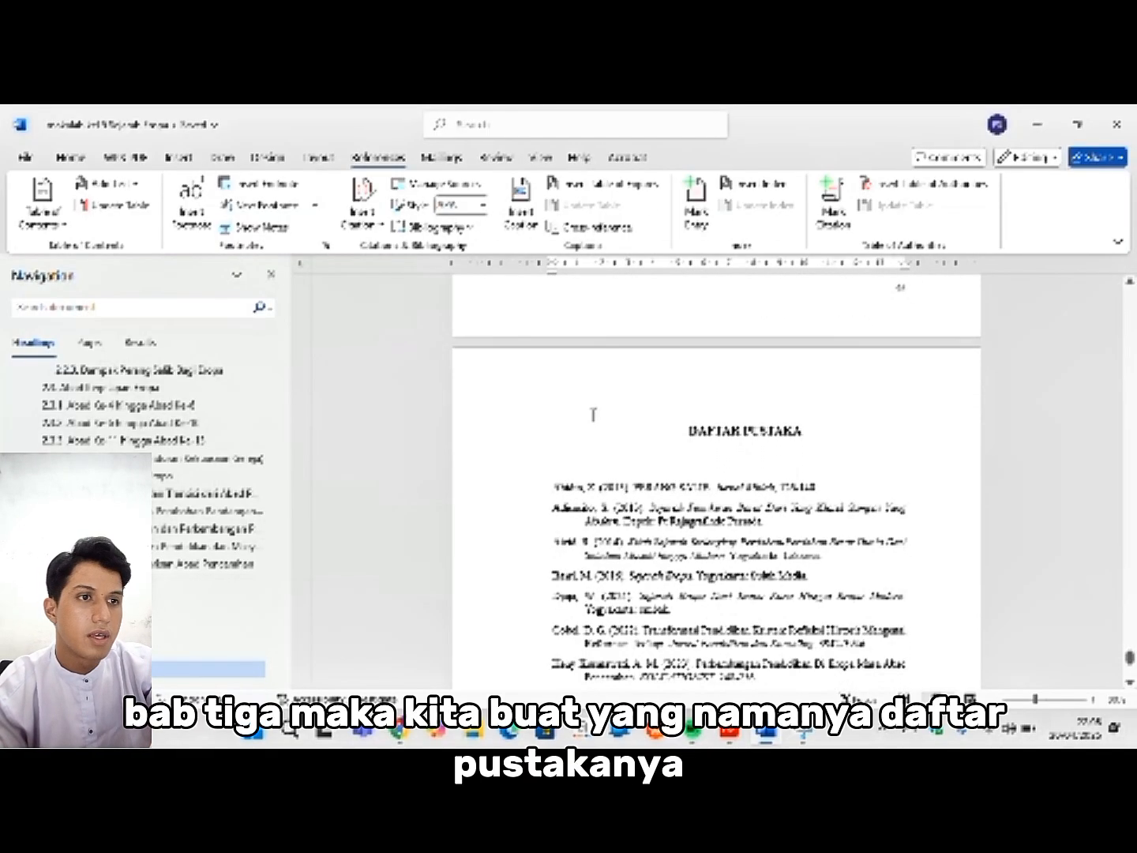
drag(593, 414, 600, 688)
scroll(594, 414, down, 1)
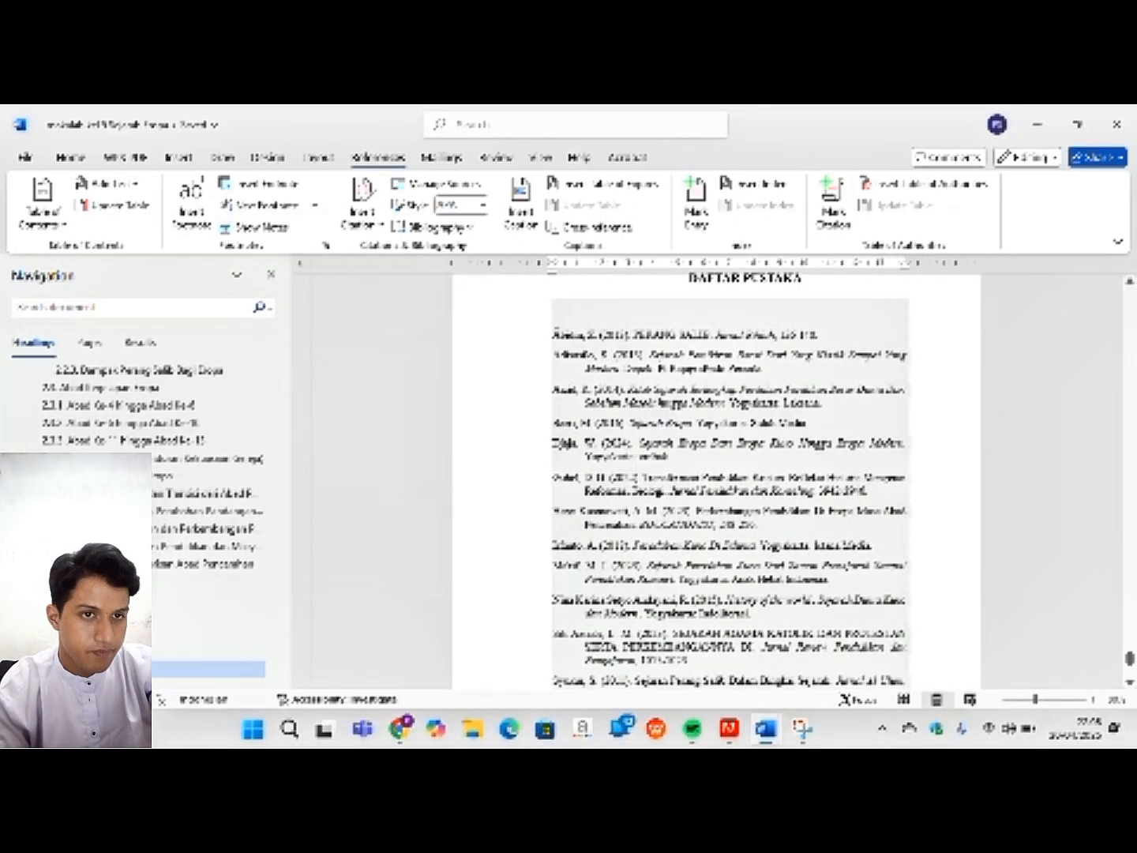
click(556, 333)
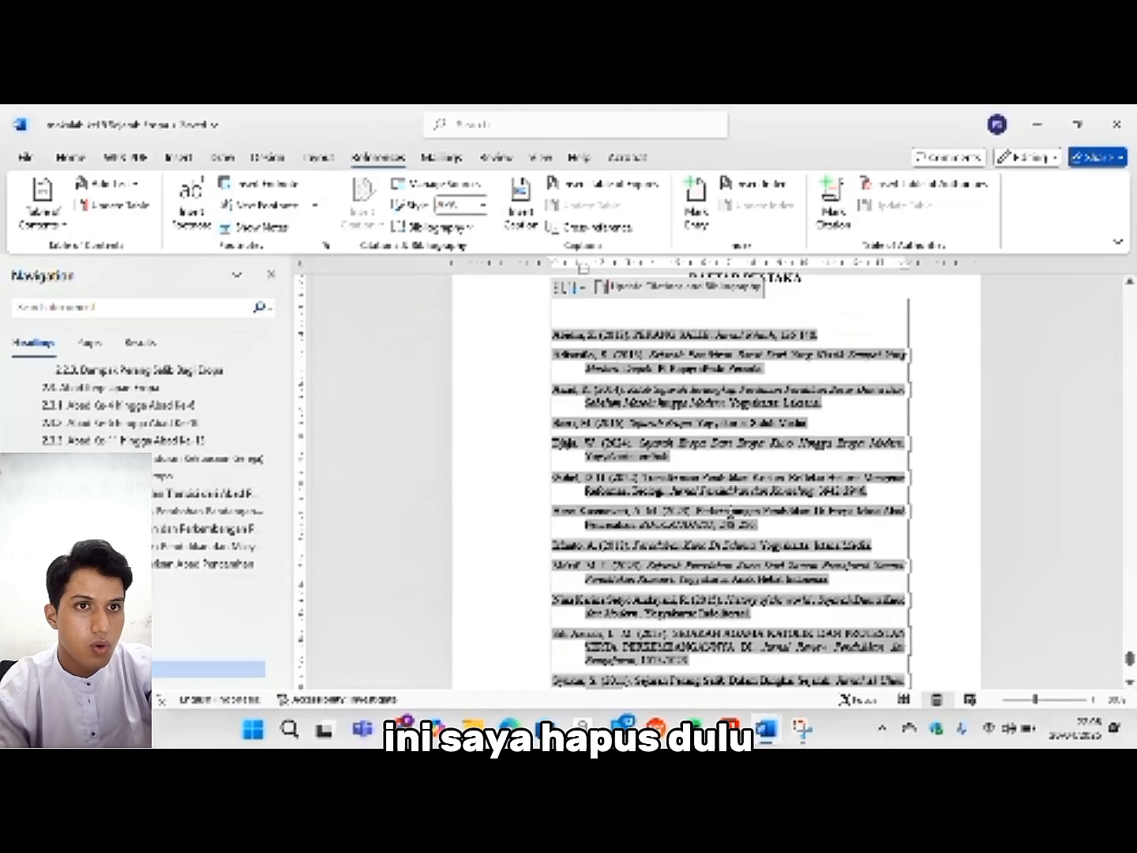
scroll(704, 453, down, 4)
scroll(711, 474, up, 7)
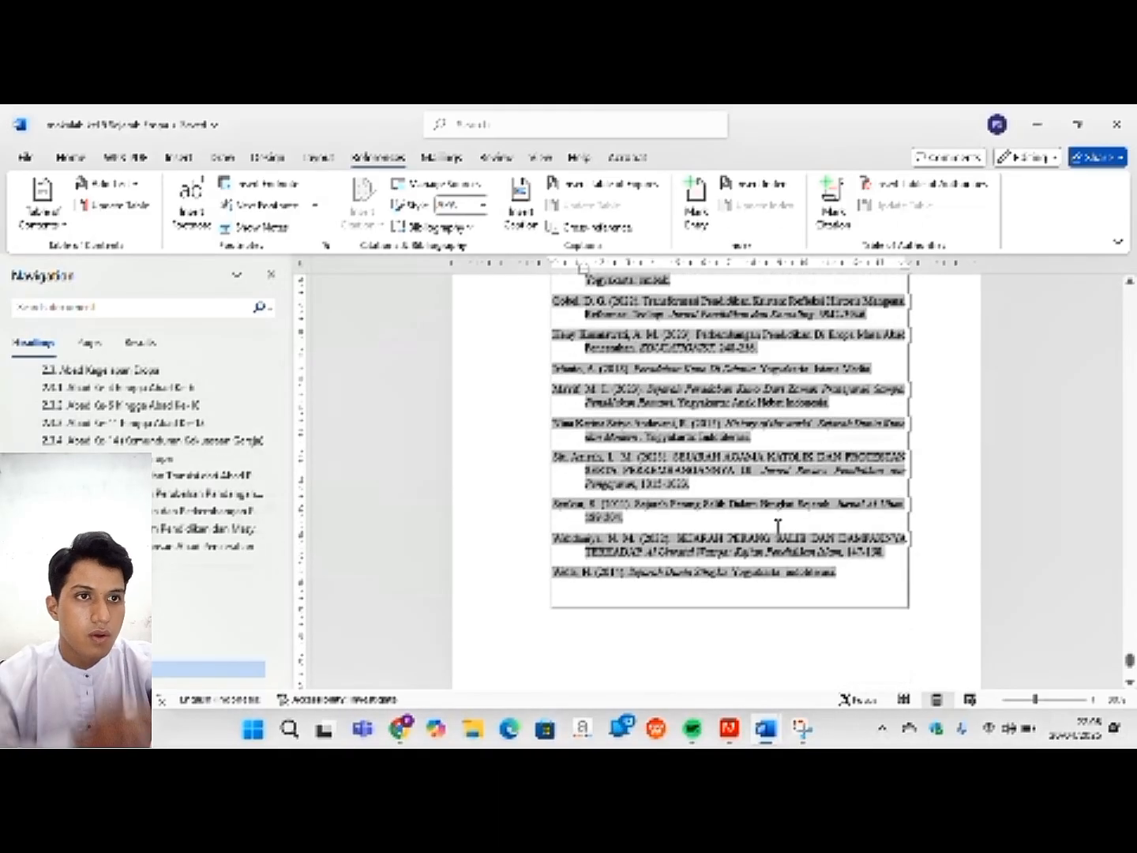
scroll(710, 474, down, 6)
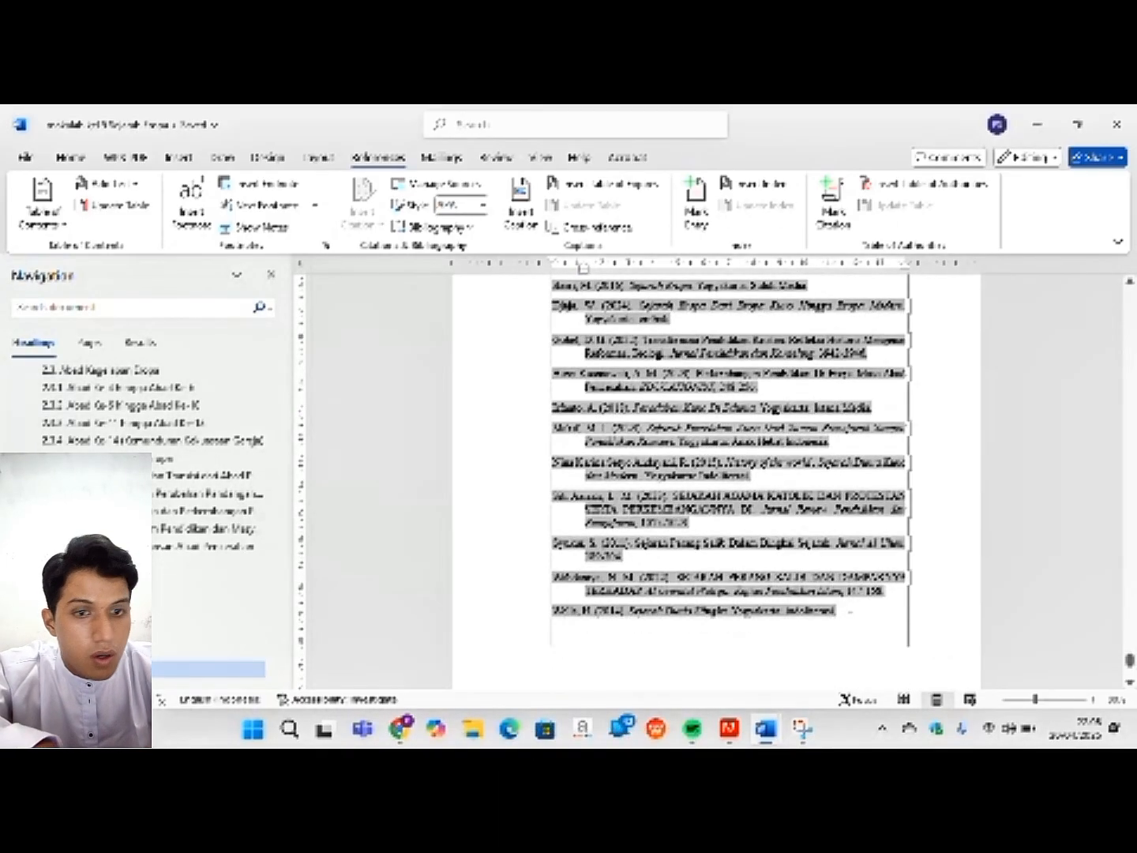
drag(837, 612, 851, 624)
key(BackSpace)
scroll(851, 613, up, 2)
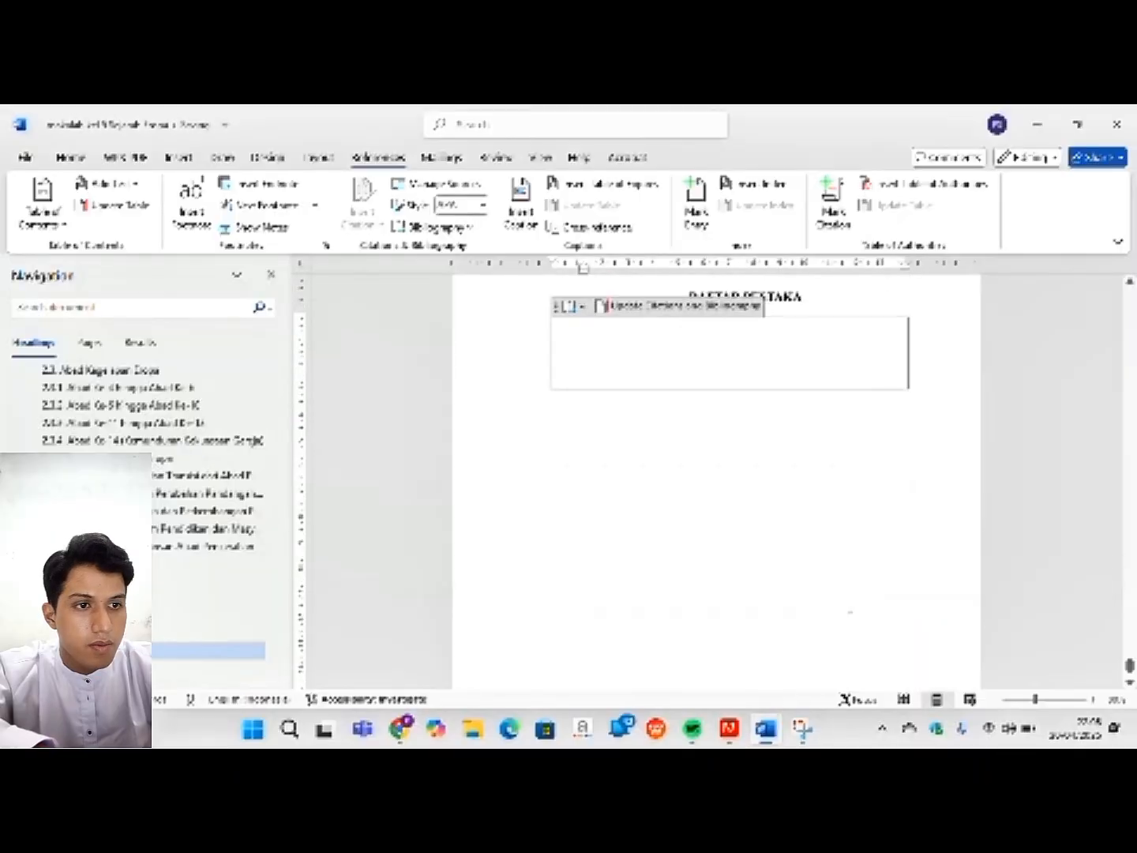
- Remove the emptied bibliography block and its blank lines, leaving only the DAFTAR PUSTAKA heading on the page
click(670, 440)
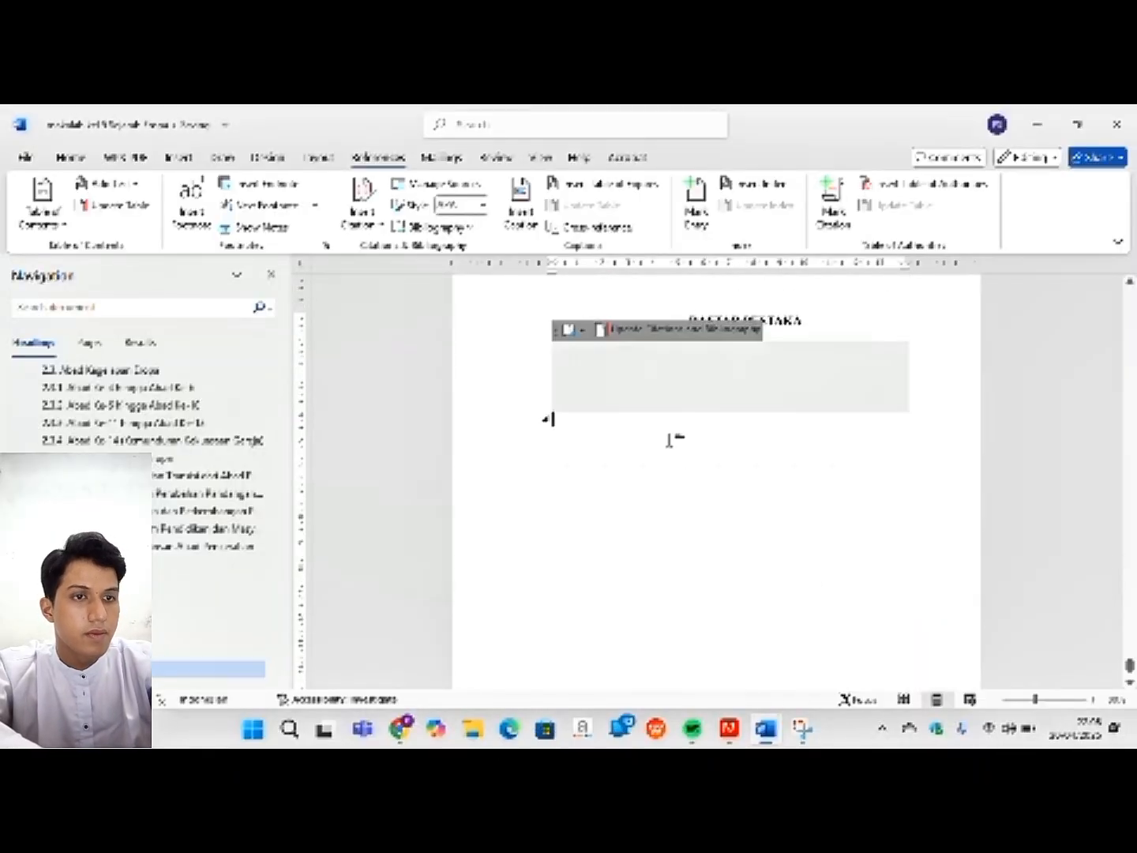
key(BackSpace)
key(BackSpace)
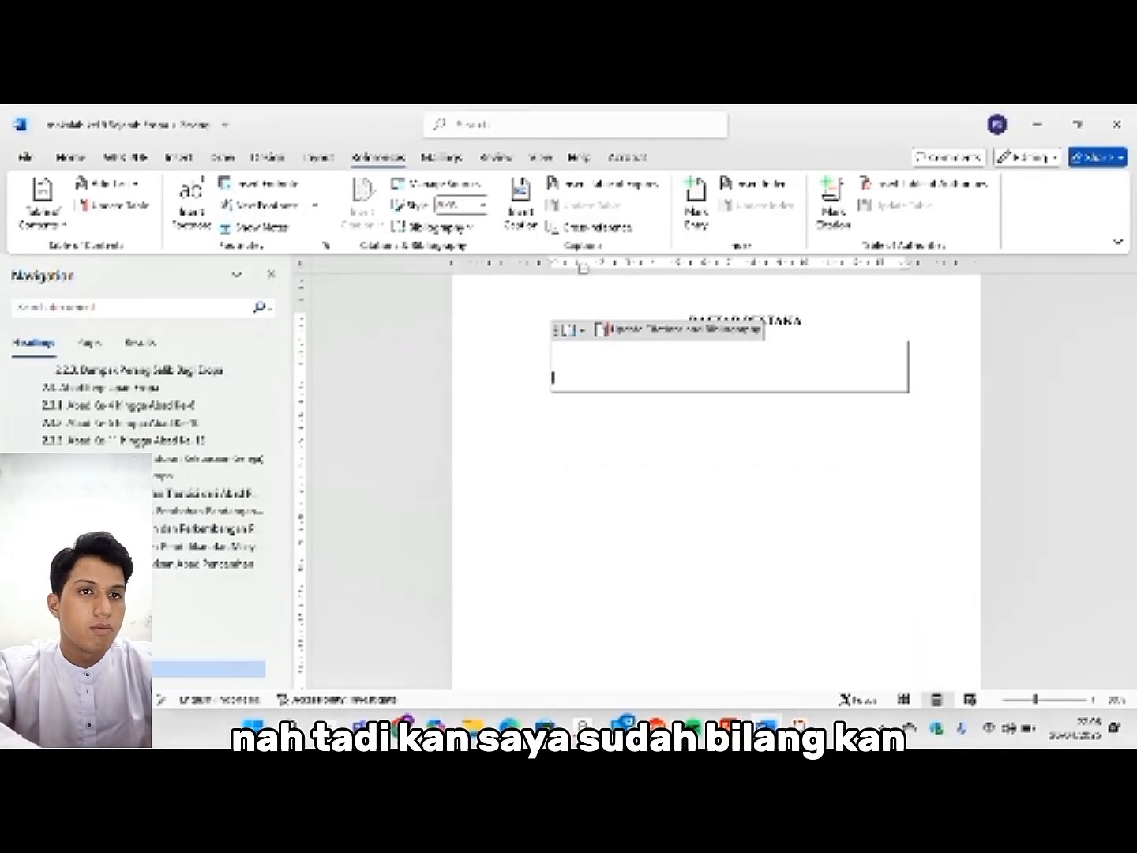
click(637, 460)
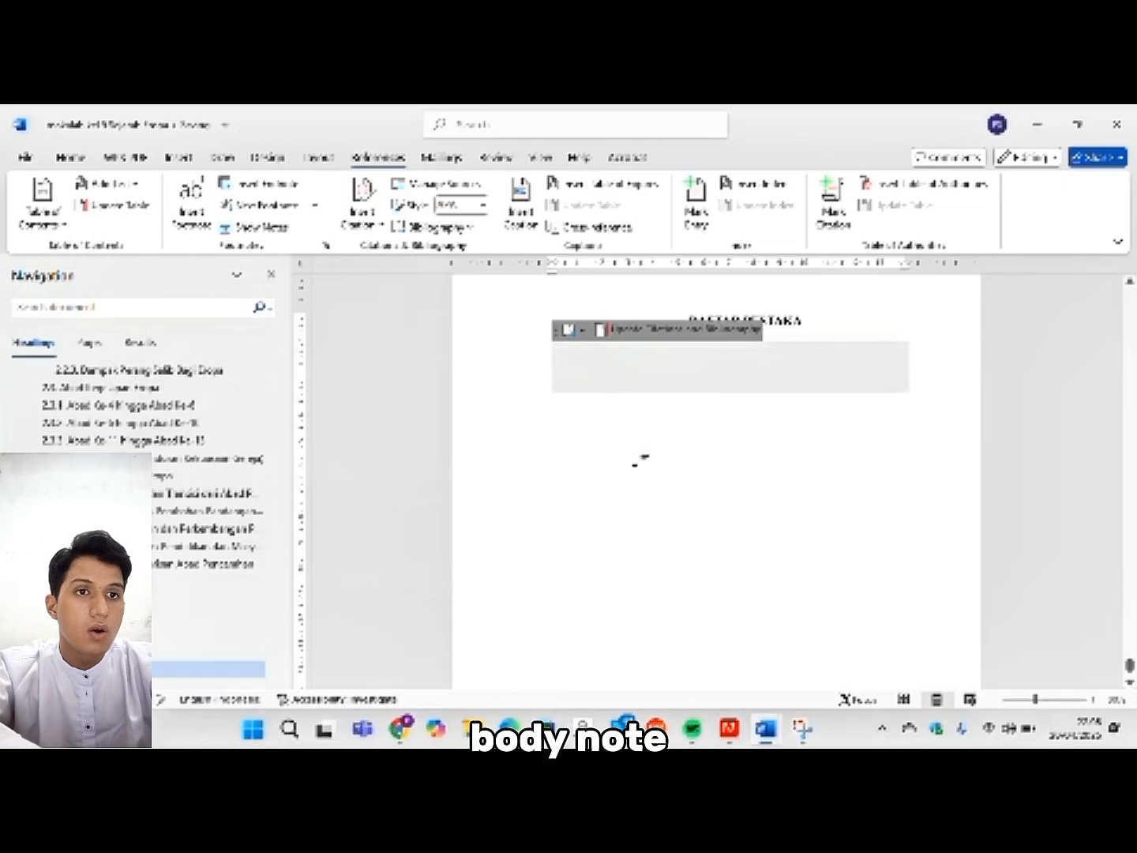
key(BackSpace)
key(BackSpace)
key(BackSpace)
key(BackSpace)
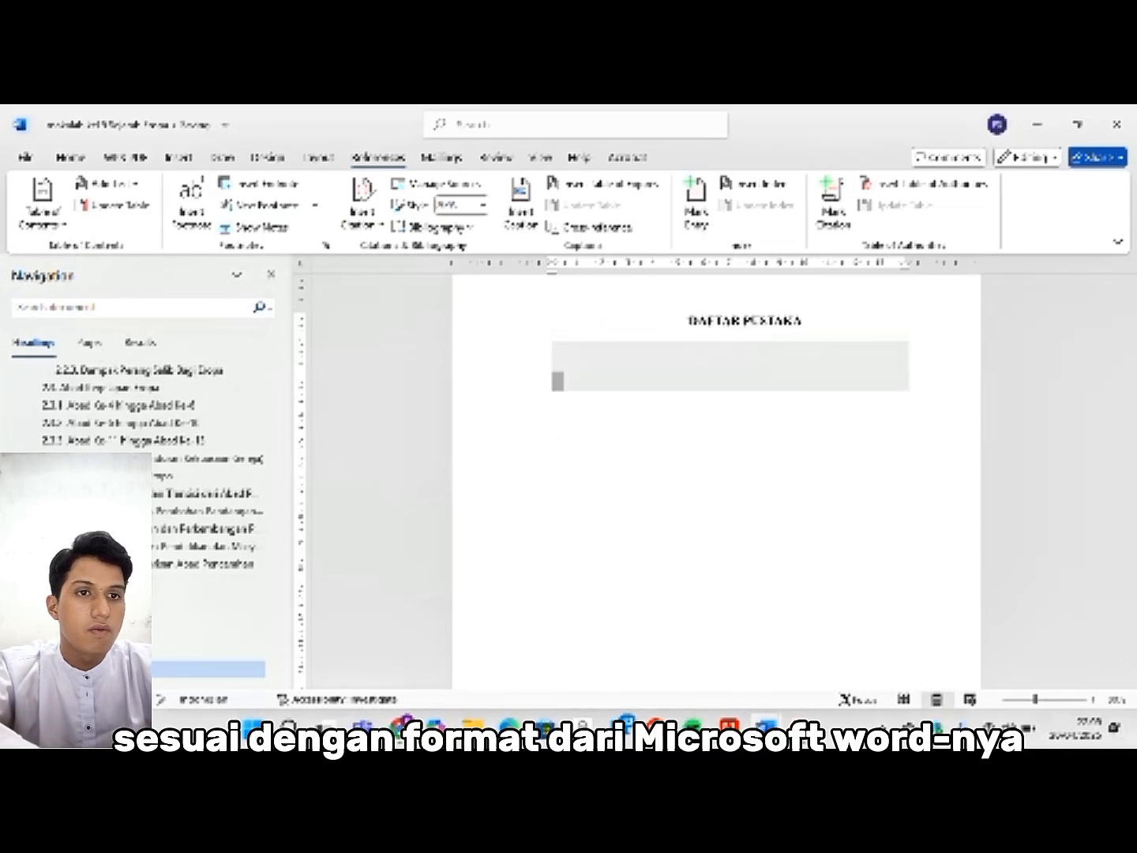
key(BackSpace)
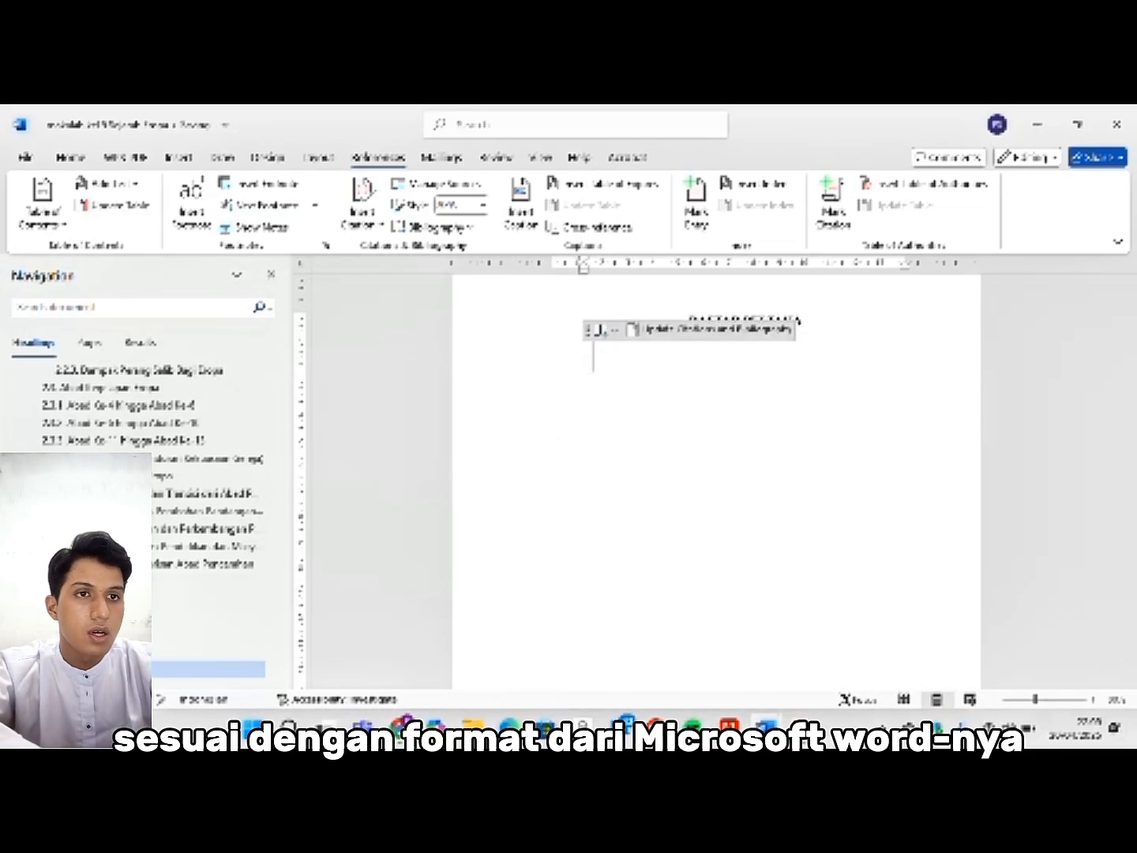
key(BackSpace)
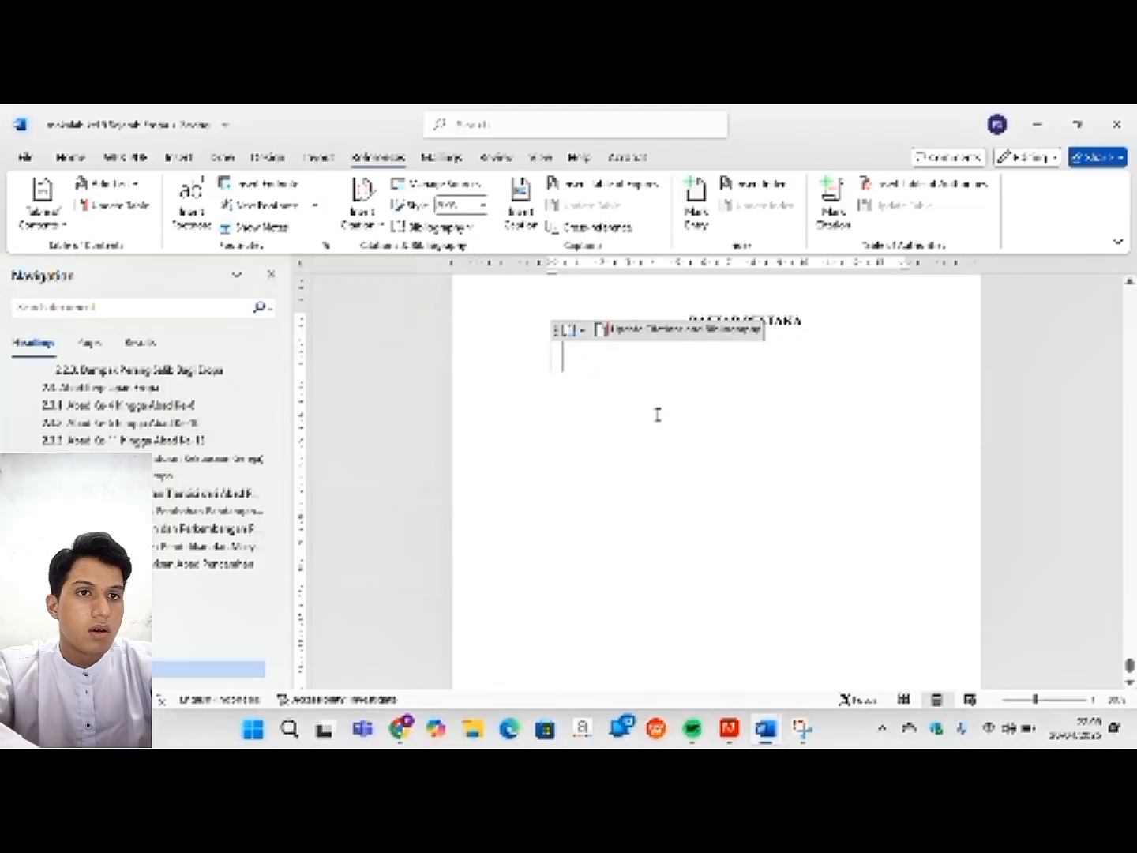
key(BackSpace)
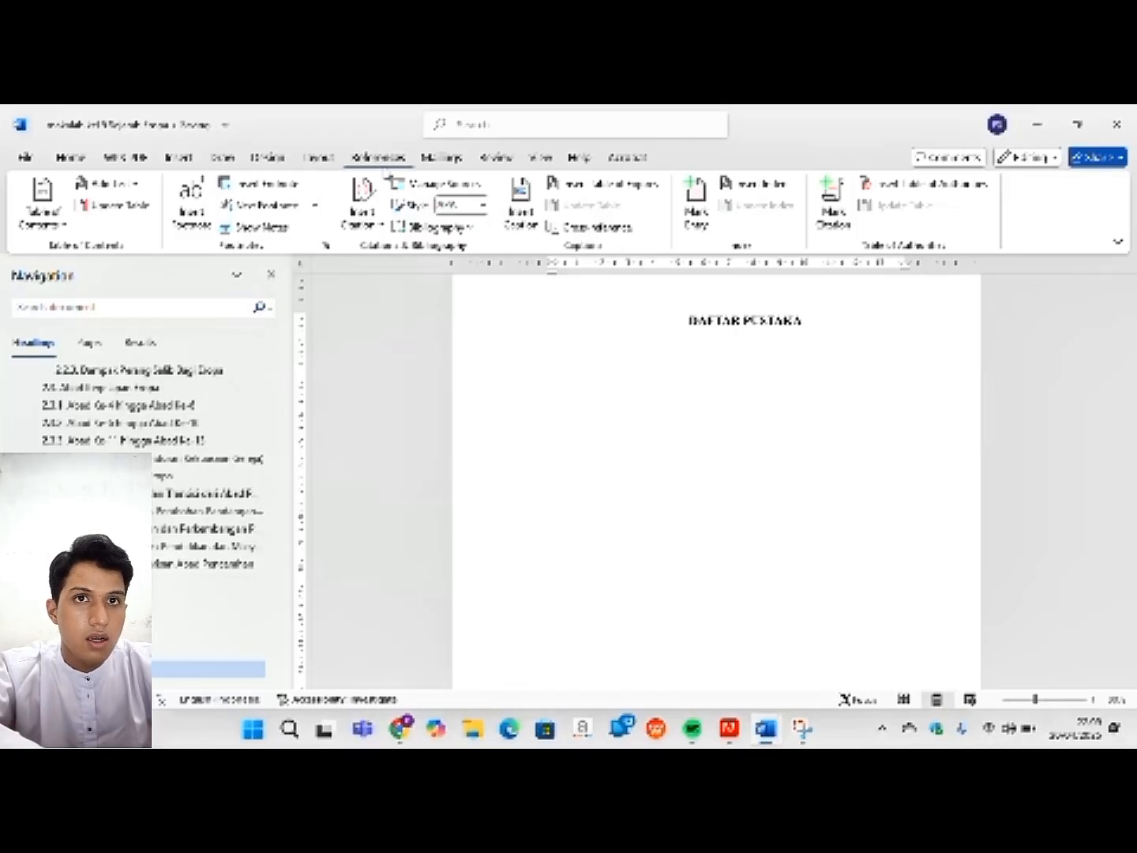
- Insert the built-in Bibliography layout under DAFTAR PUSTAKA and delete its own "Bibliography" title
click(432, 228)
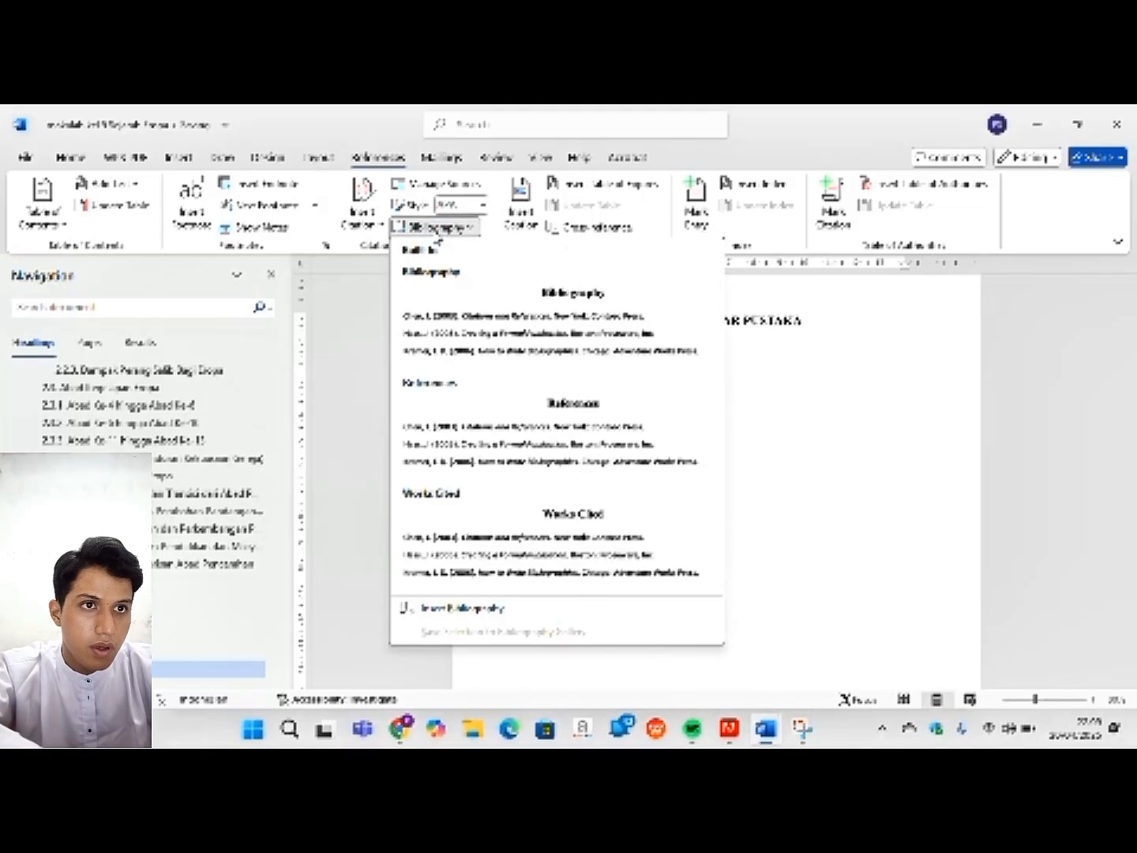
click(506, 338)
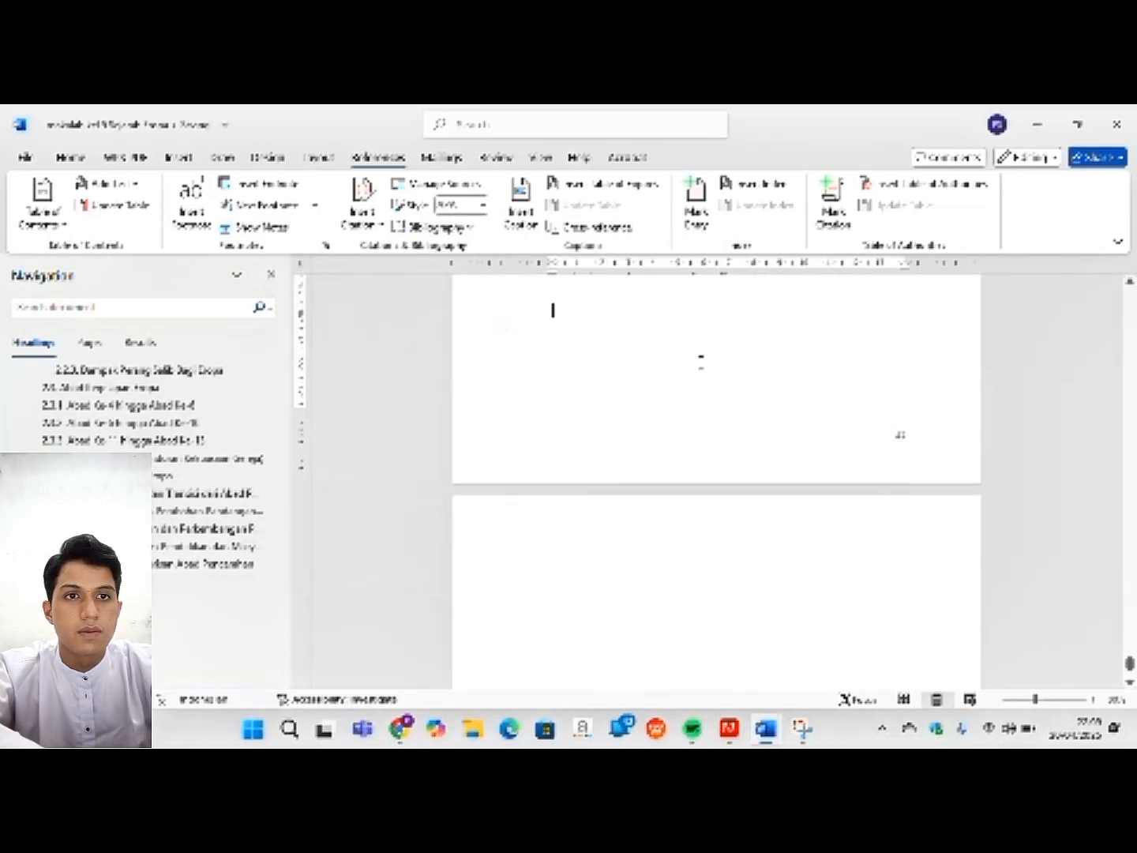
scroll(700, 360, up, 10)
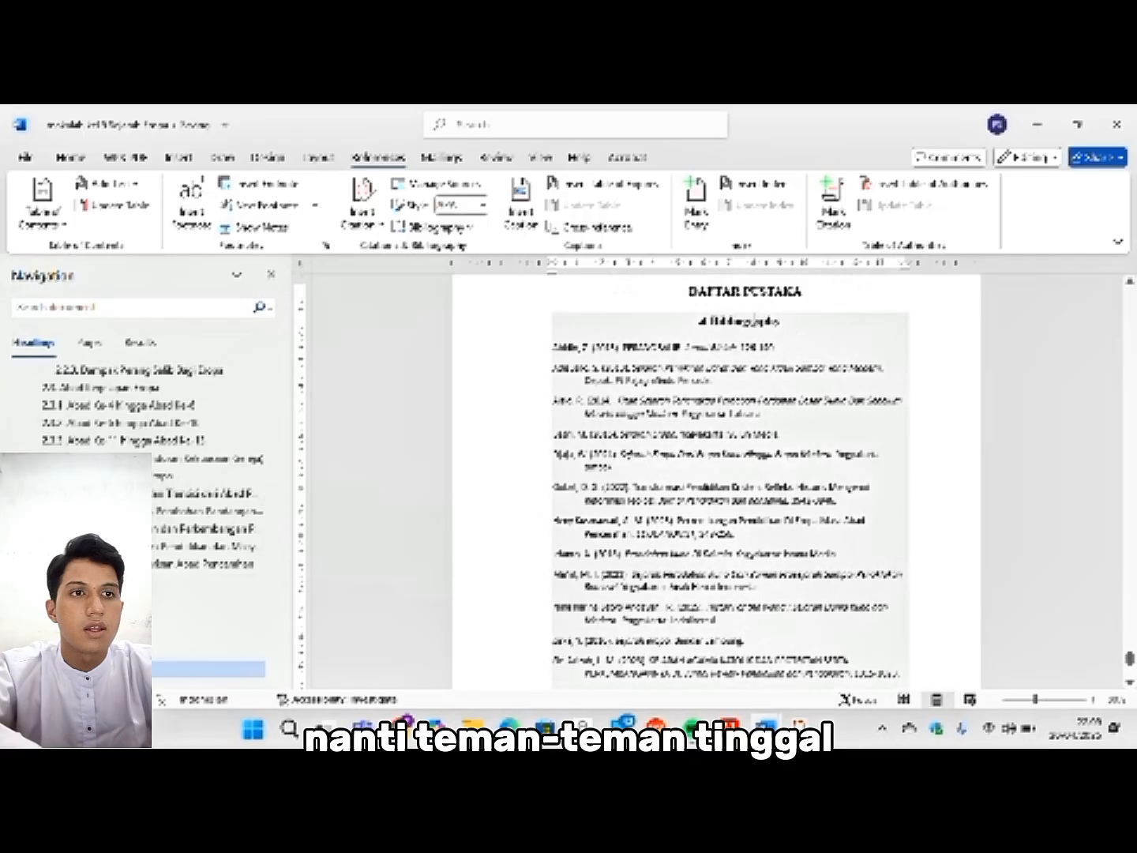
double_click(755, 322)
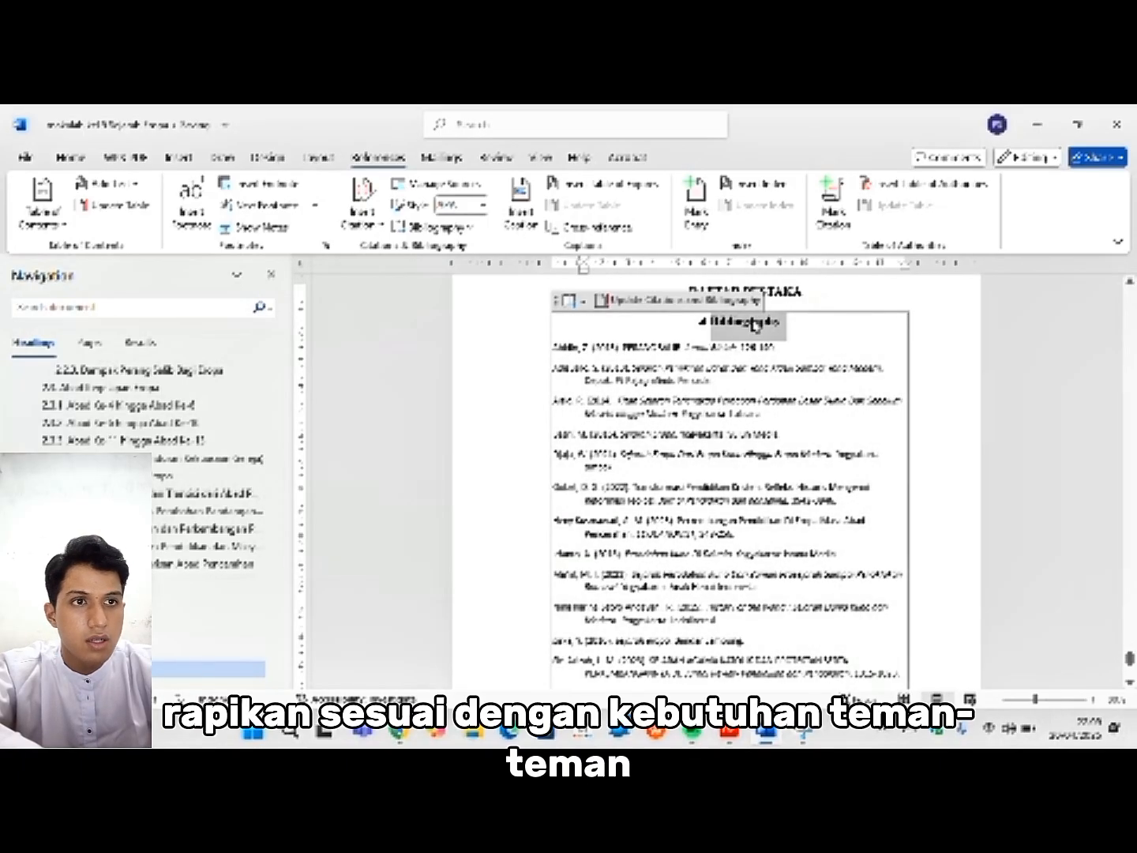
key(BackSpace)
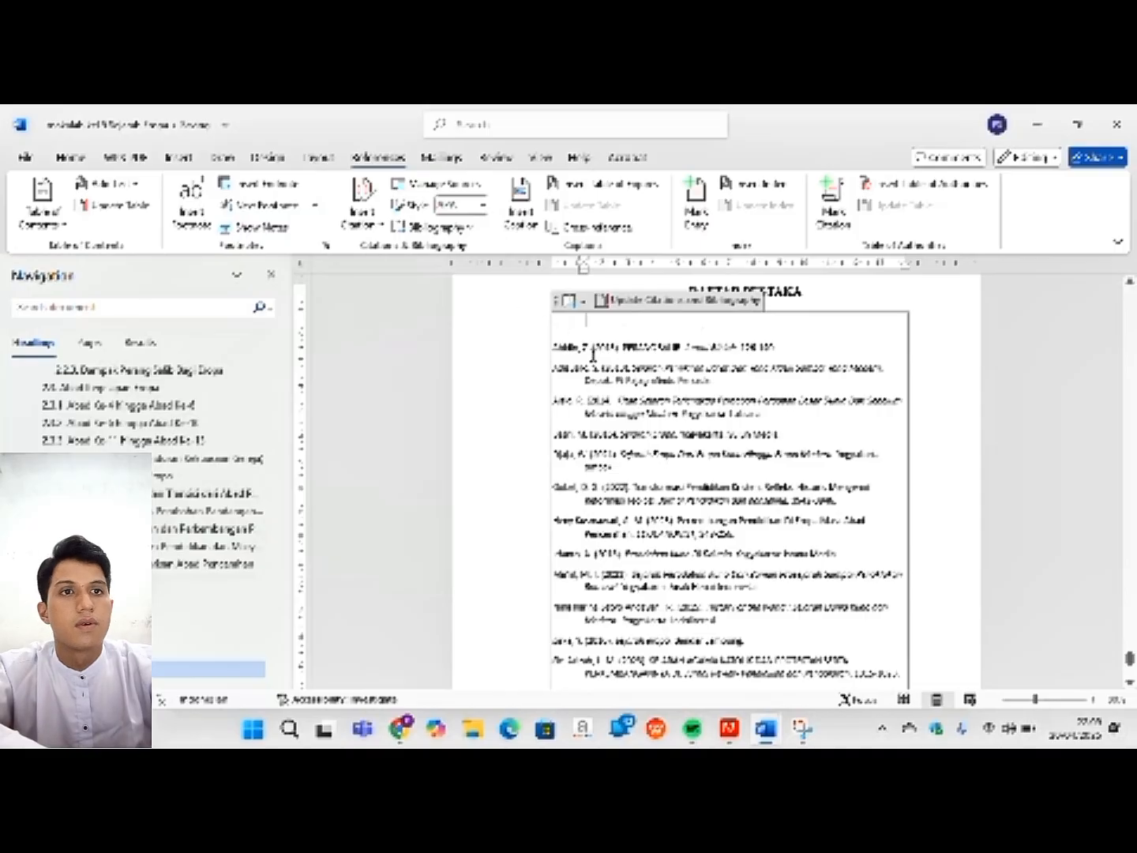
- Look through the available citation styles, from APA and Chicago to Turabian, and the rest of the inserted bibliography
click(482, 205)
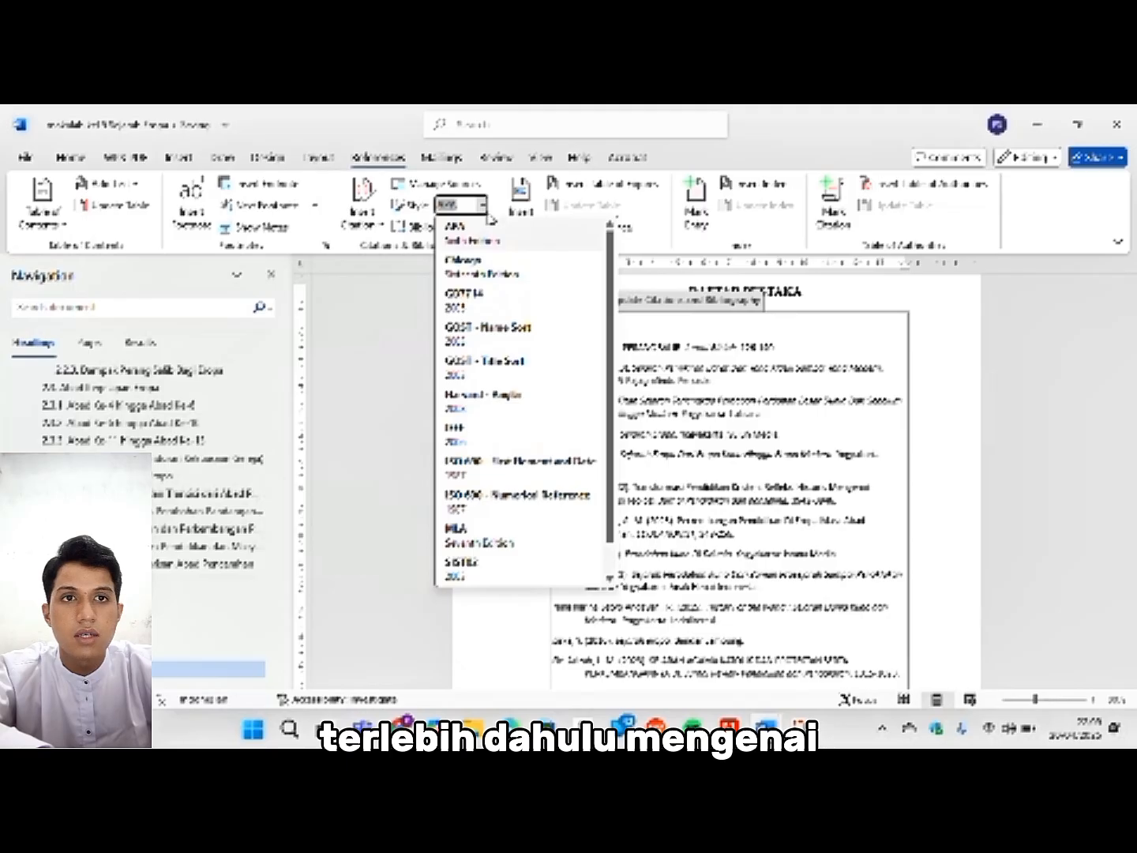
scroll(486, 427, down, 1)
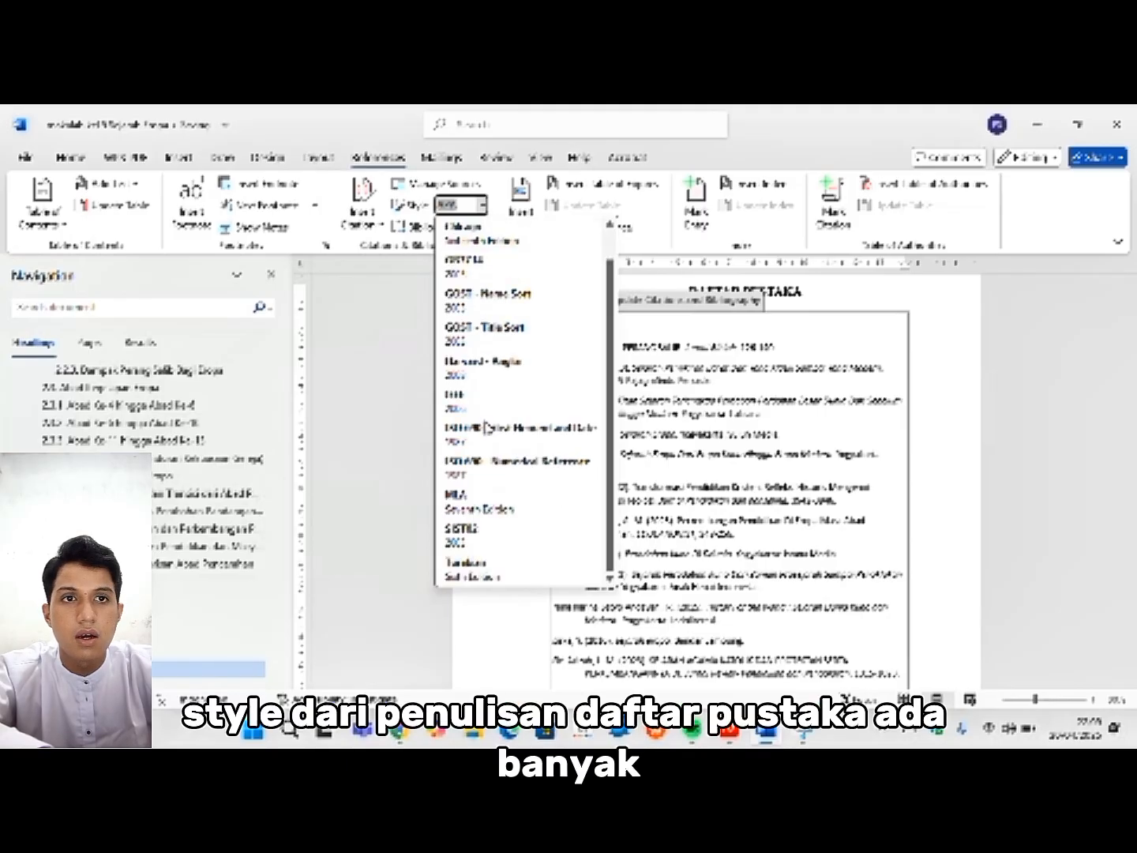
click(486, 427)
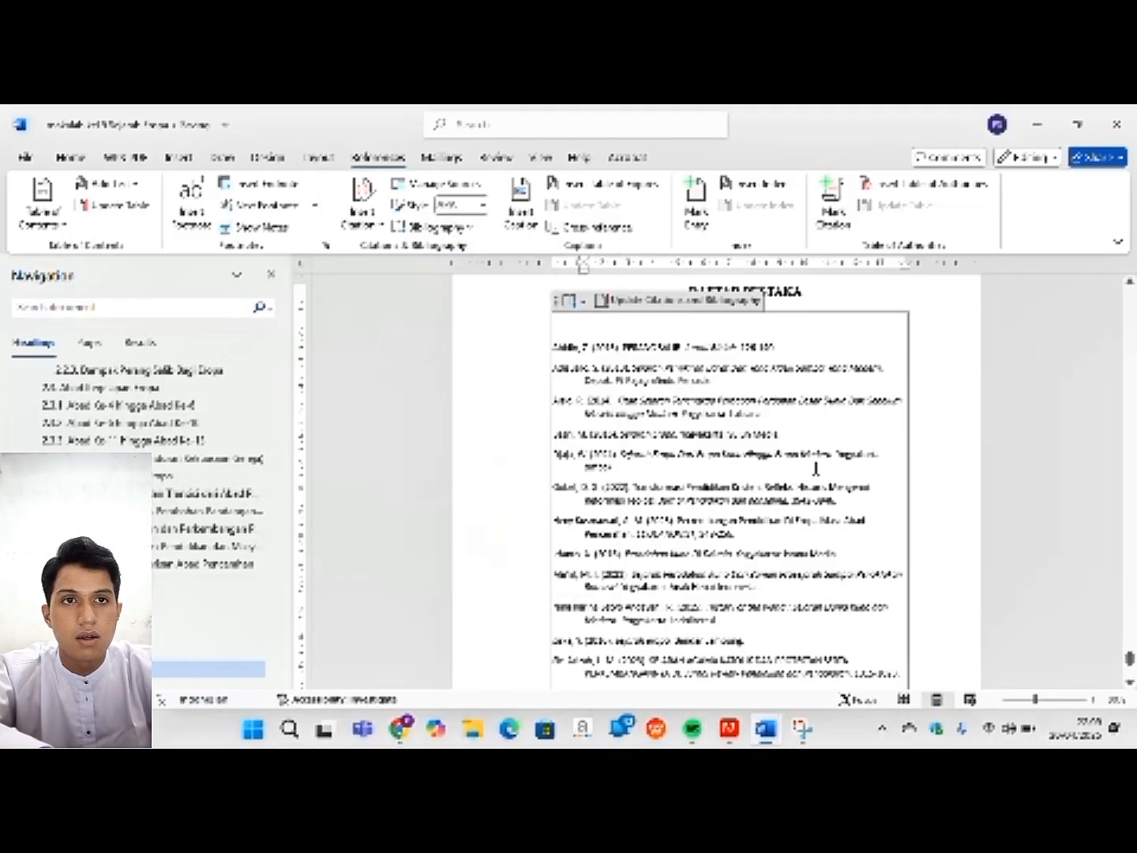
scroll(816, 469, down, 10)
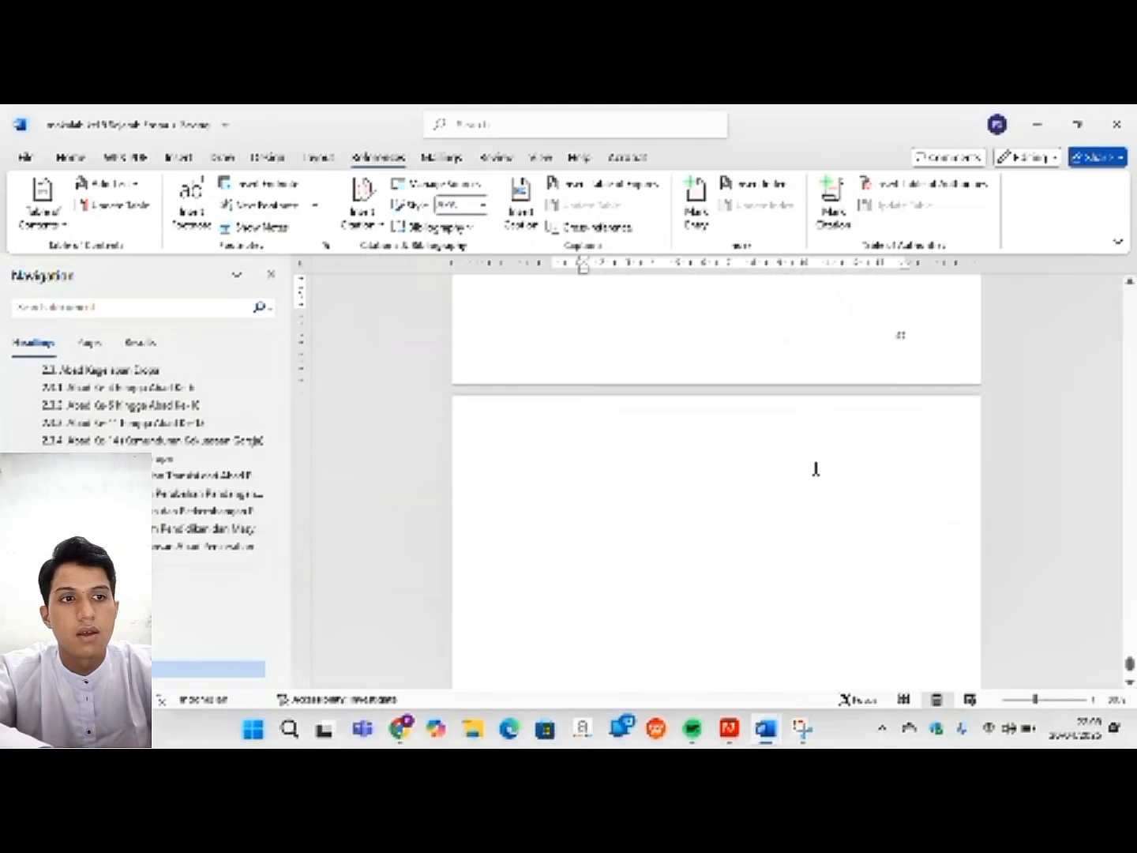
- Return to the cover page and look through DAFTAR ISI down to its DAFTAR PUSTAKA entry
scroll(816, 469, up, 10)
scroll(817, 468, up, 20)
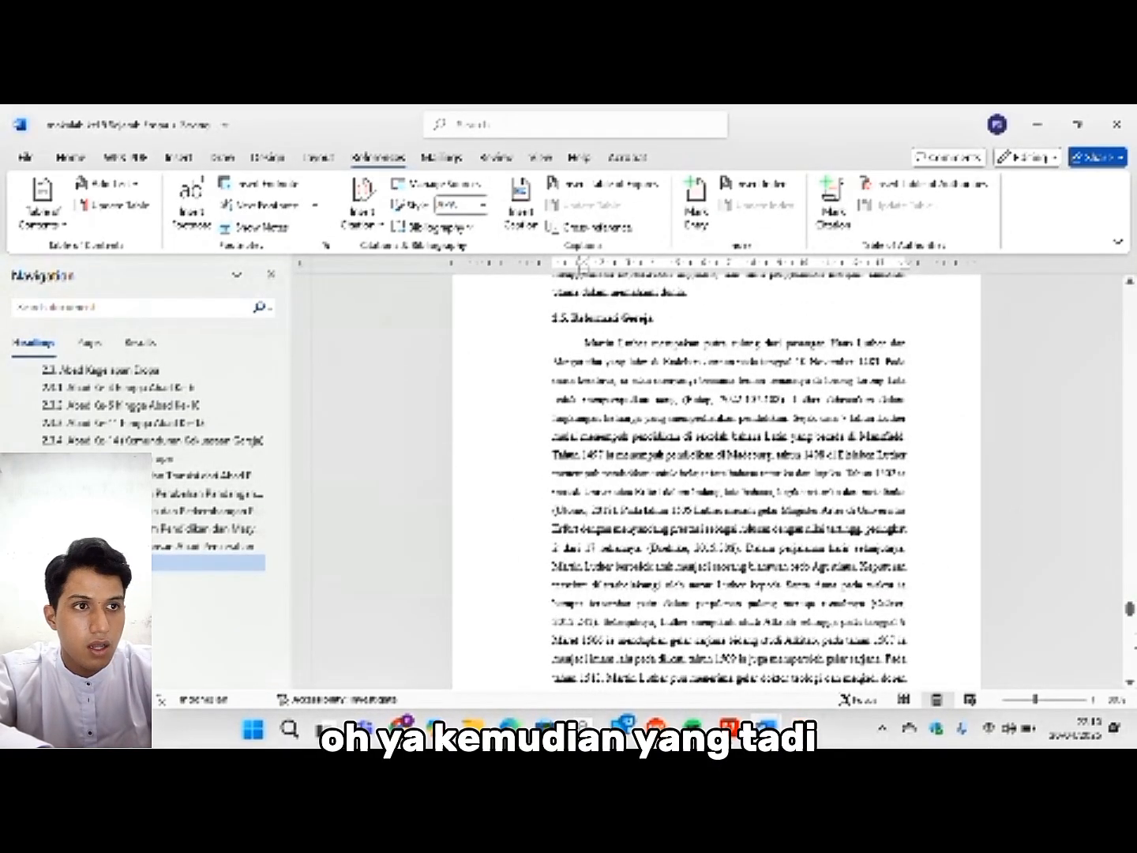
drag(1129, 608, 1130, 290)
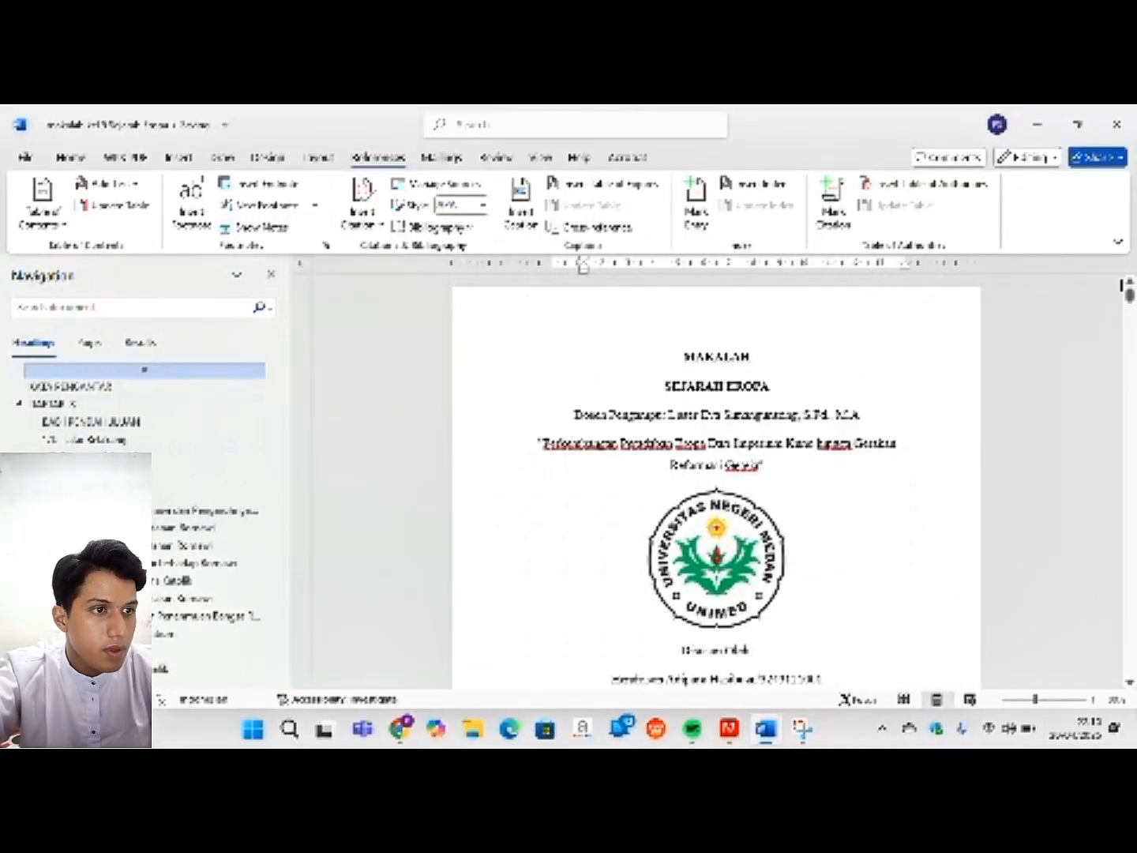
scroll(865, 550, down, 15)
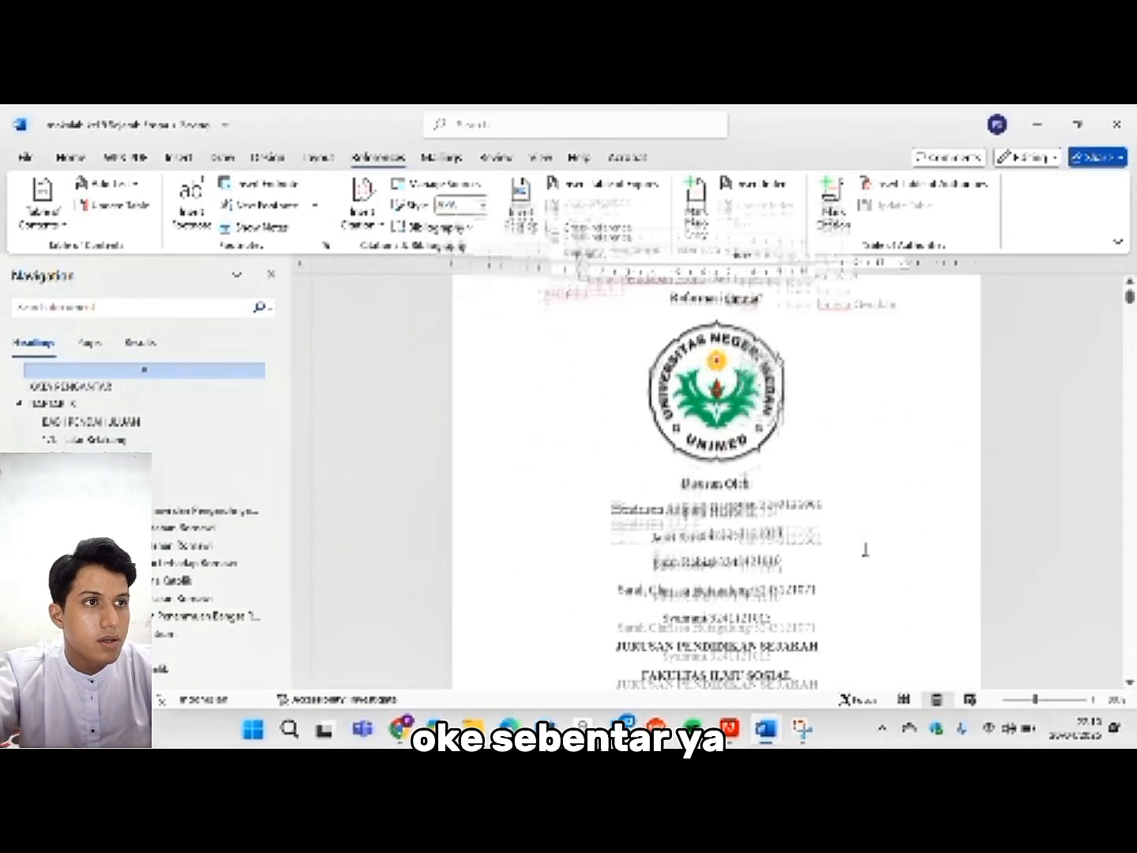
scroll(865, 551, down, 15)
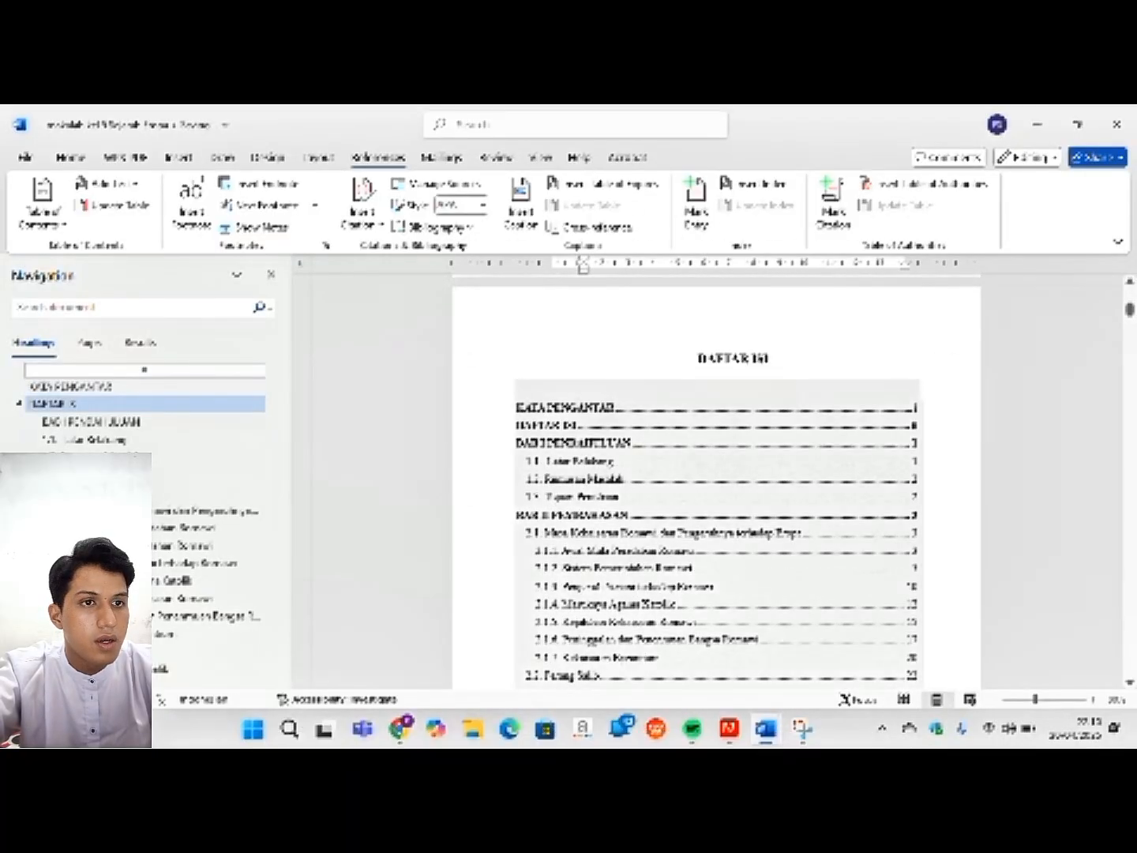
scroll(865, 551, down, 5)
scroll(582, 412, down, 5)
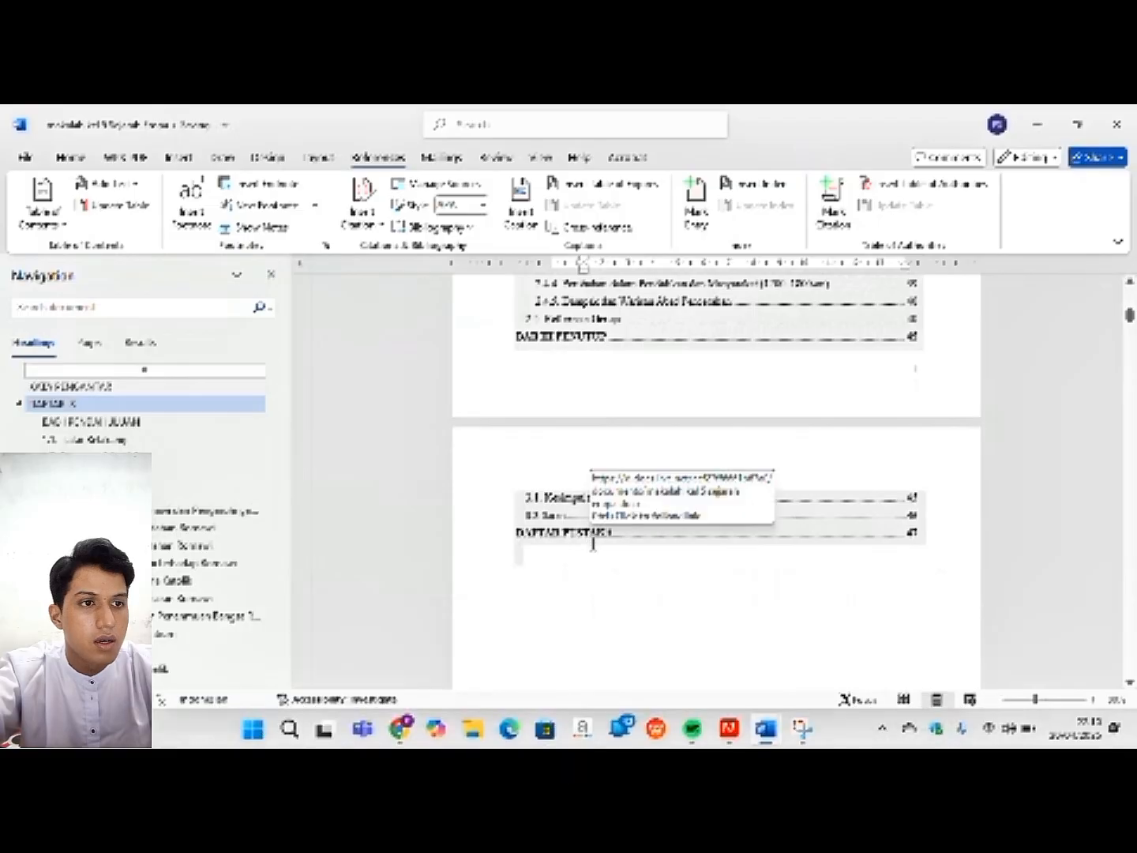
- Examine the page numbering listed in DAFTAR ISI and used at the end of the KATA PENGANTAR page
scroll(848, 466, up, 10)
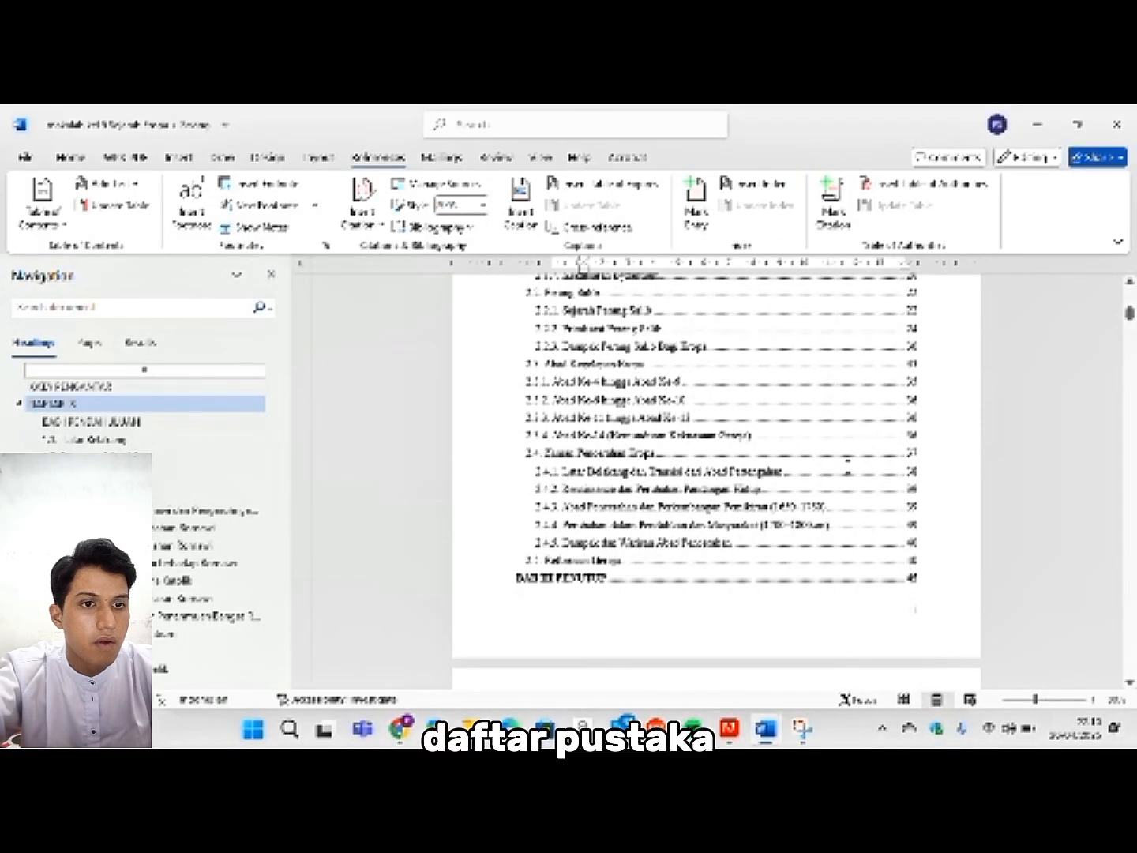
click(821, 451)
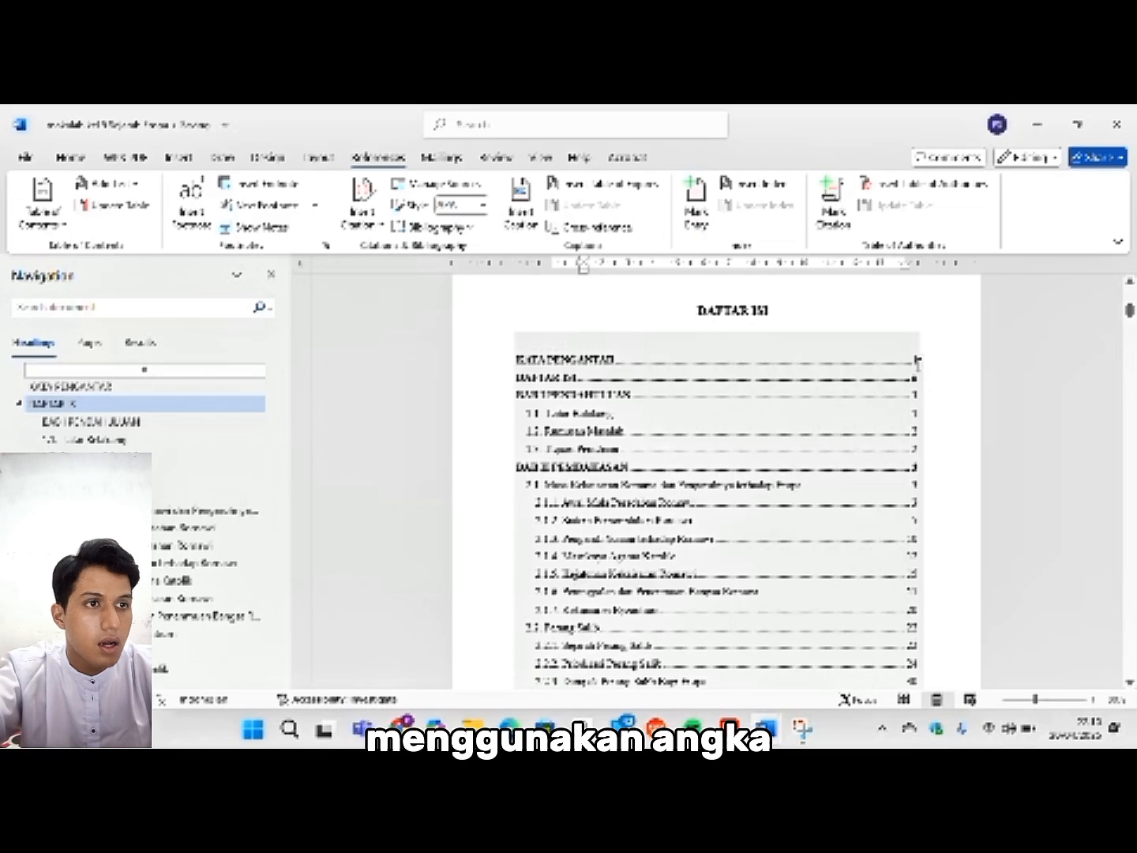
scroll(917, 363, up, 3)
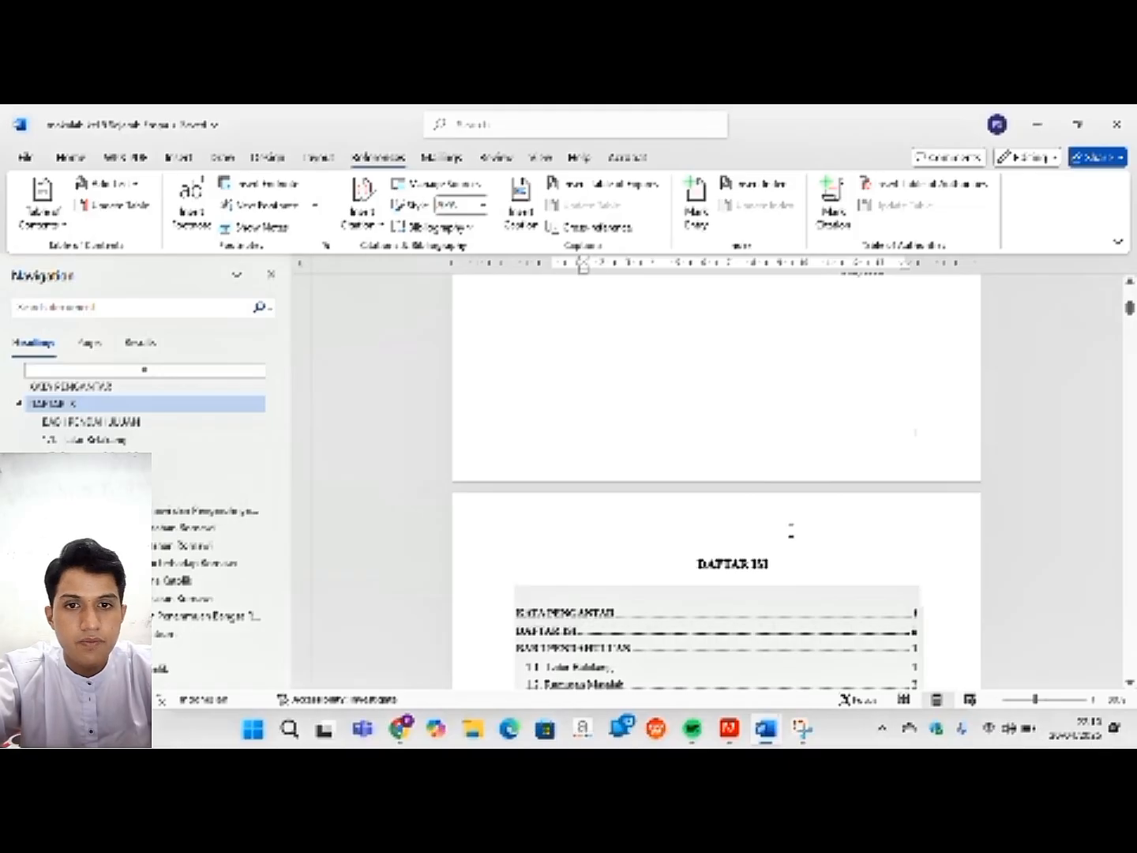
scroll(891, 461, up, 3)
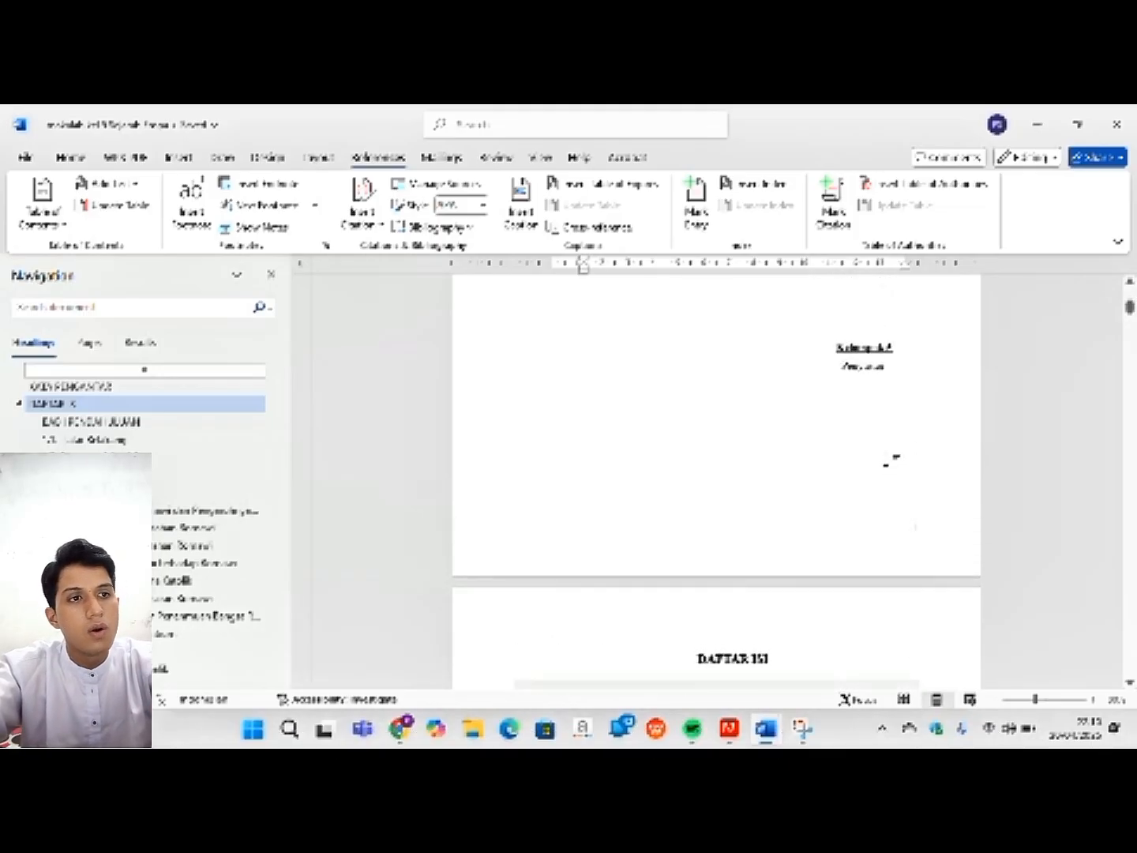
scroll(890, 461, down, 1)
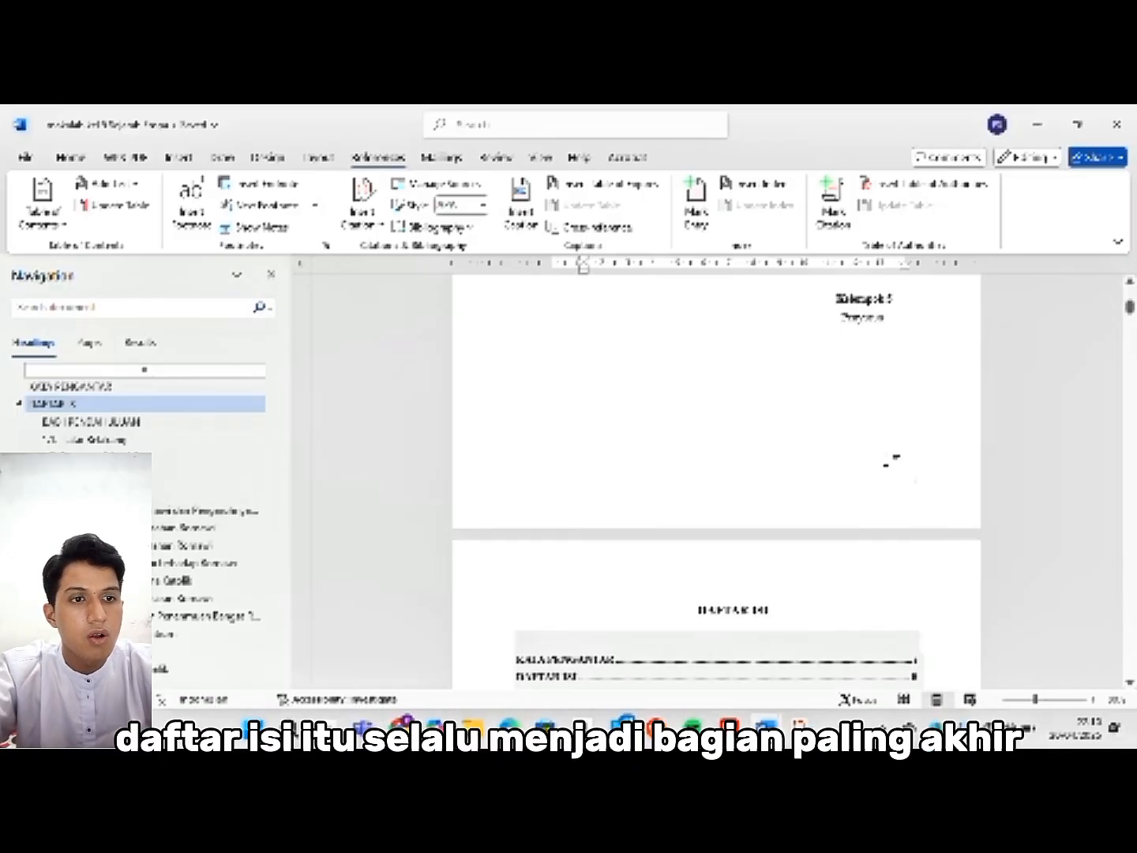
- Place the cursor before the KATA PENGANTAR heading and look at the section breaks available there, including Next Page
scroll(890, 461, down, 1)
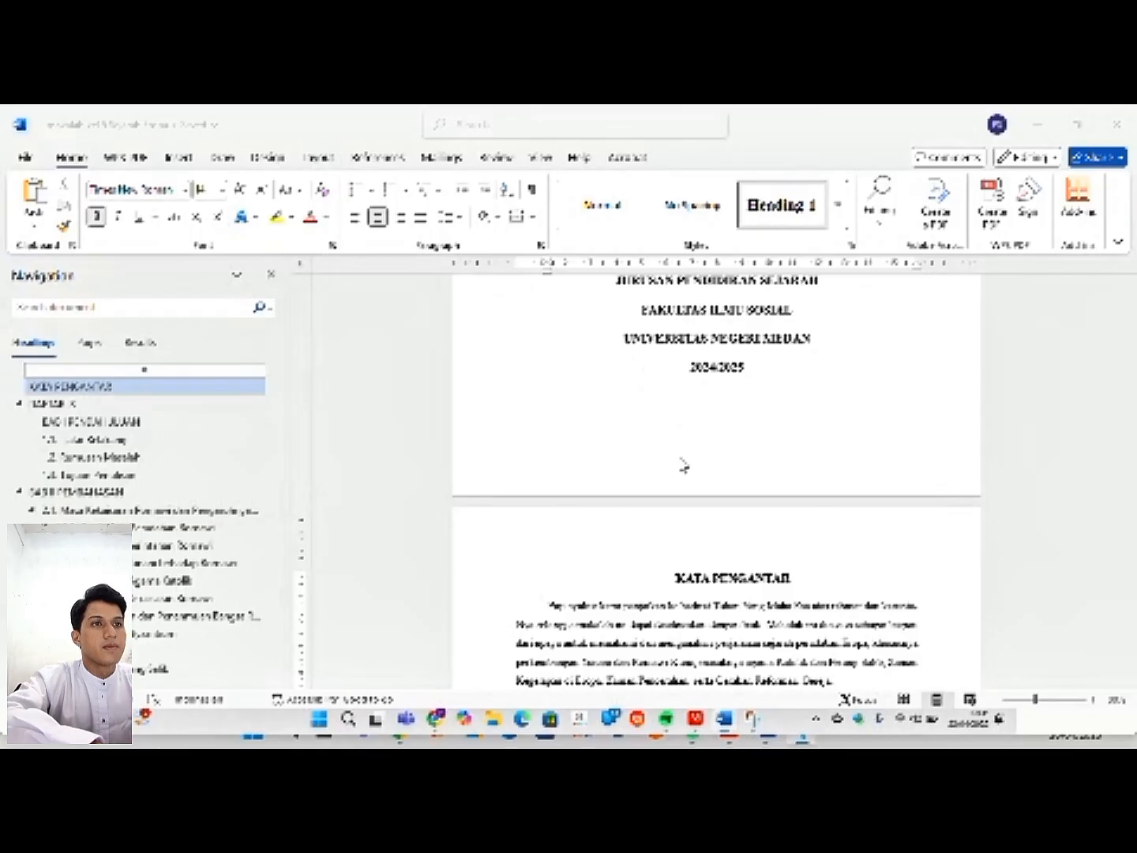
scroll(684, 466, down, 3)
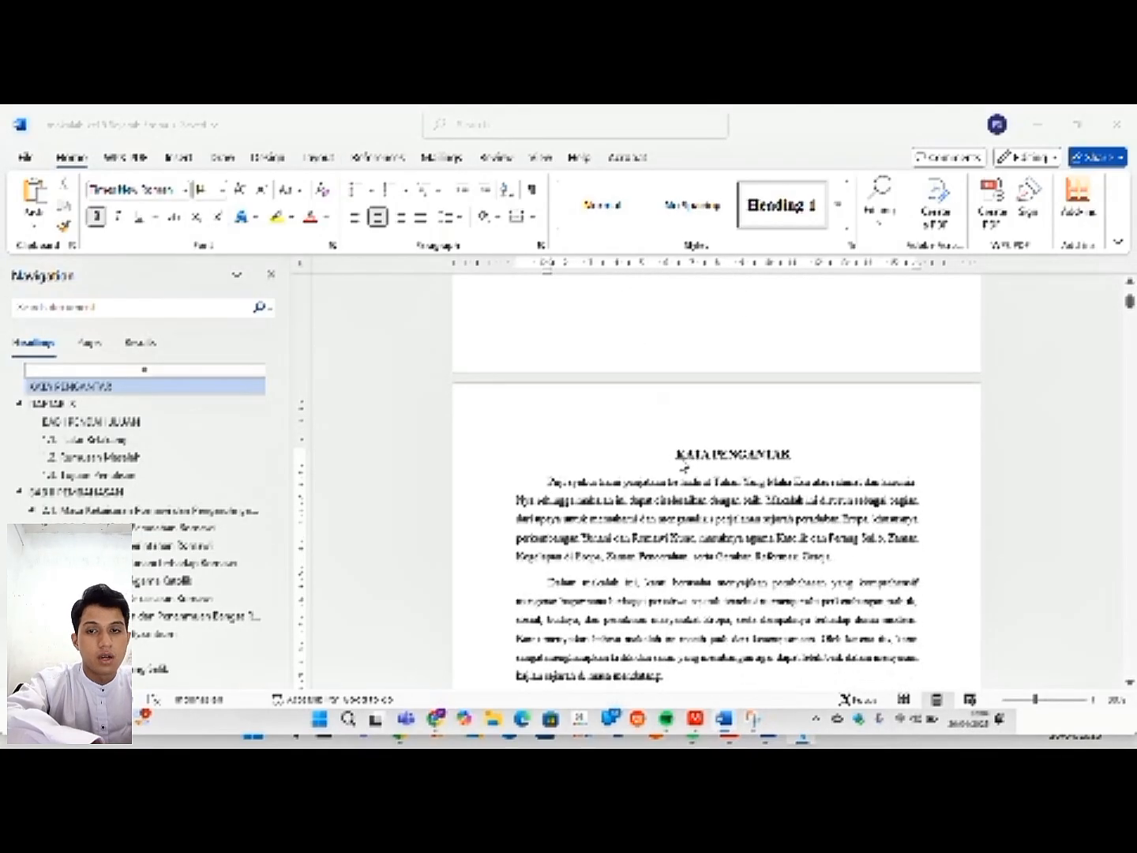
scroll(684, 466, down, 2)
scroll(684, 466, down, 4)
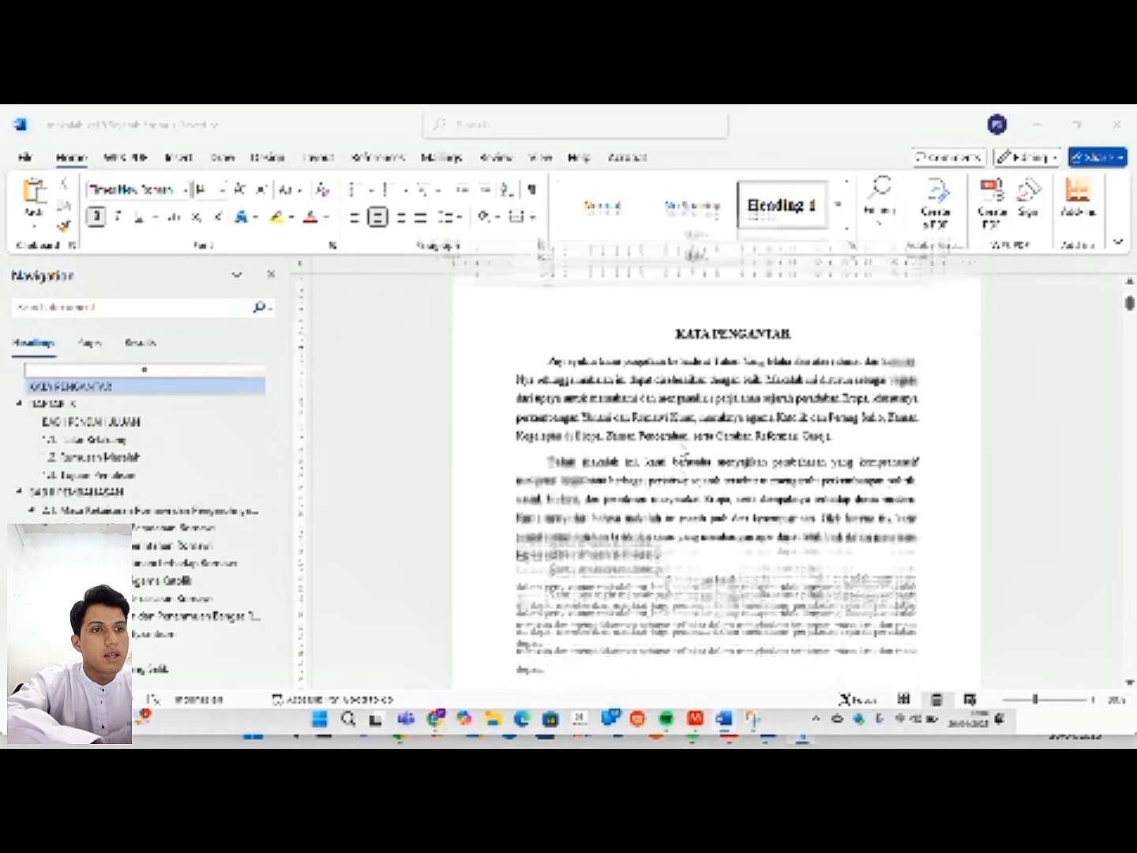
scroll(684, 466, up, 4)
scroll(684, 466, up, 1)
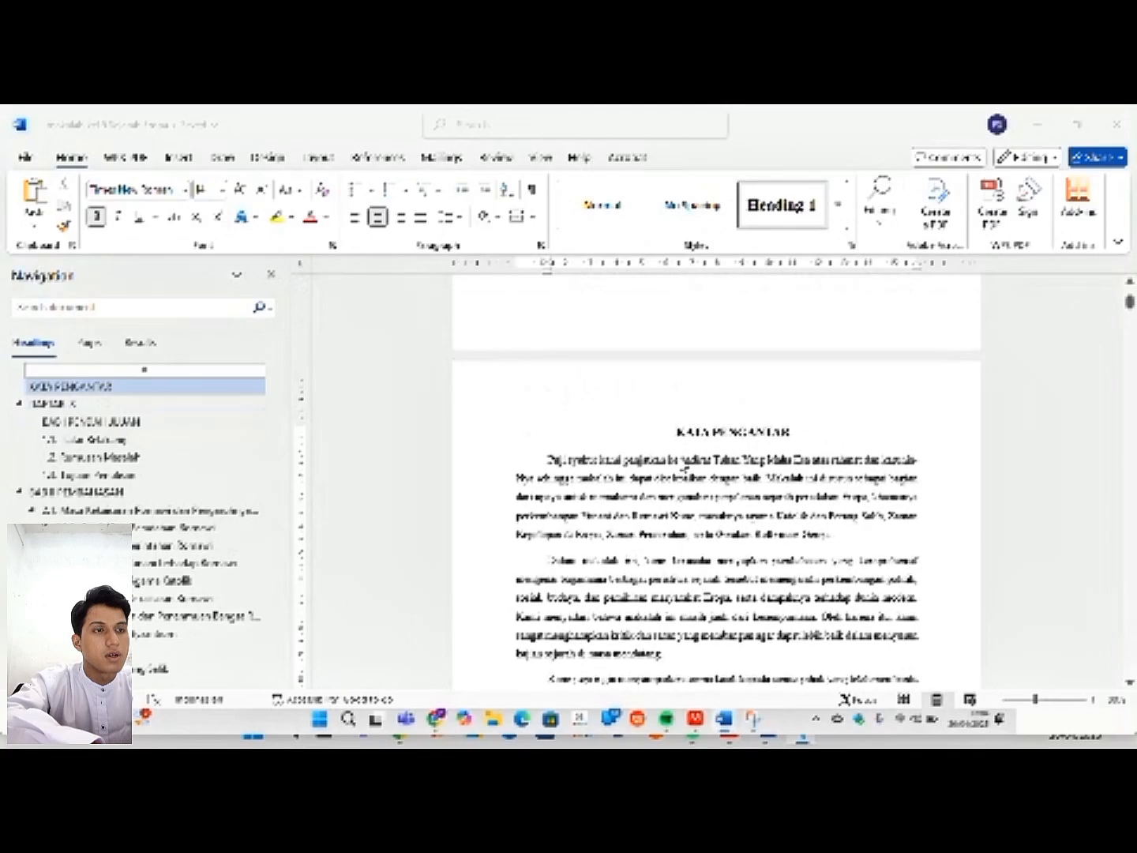
double_click(680, 433)
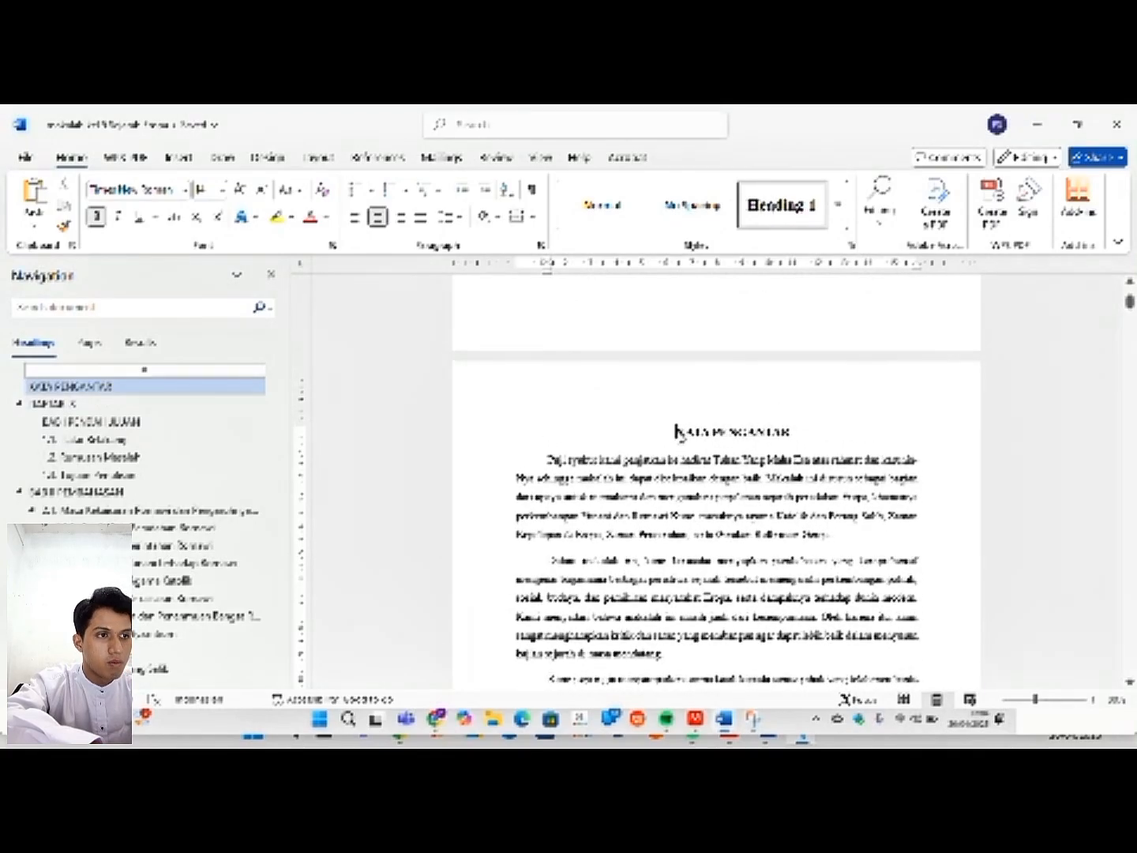
click(677, 432)
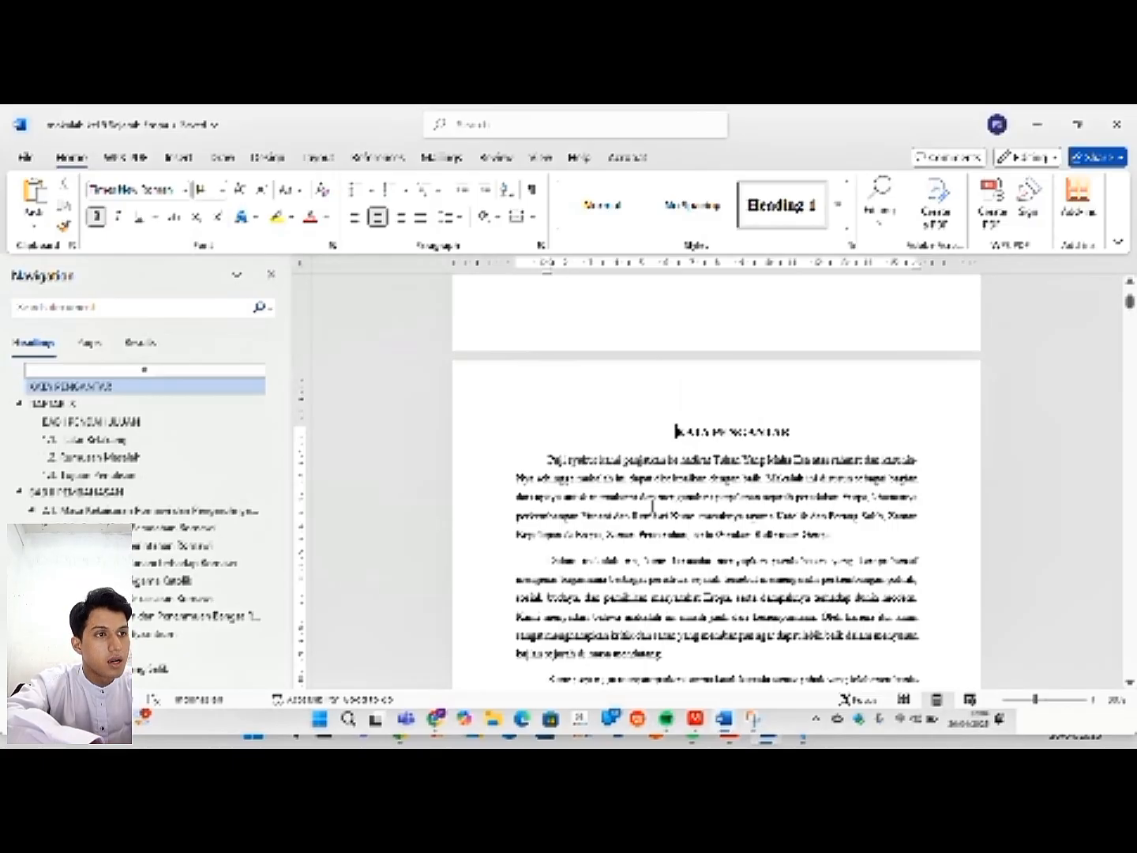
click(318, 158)
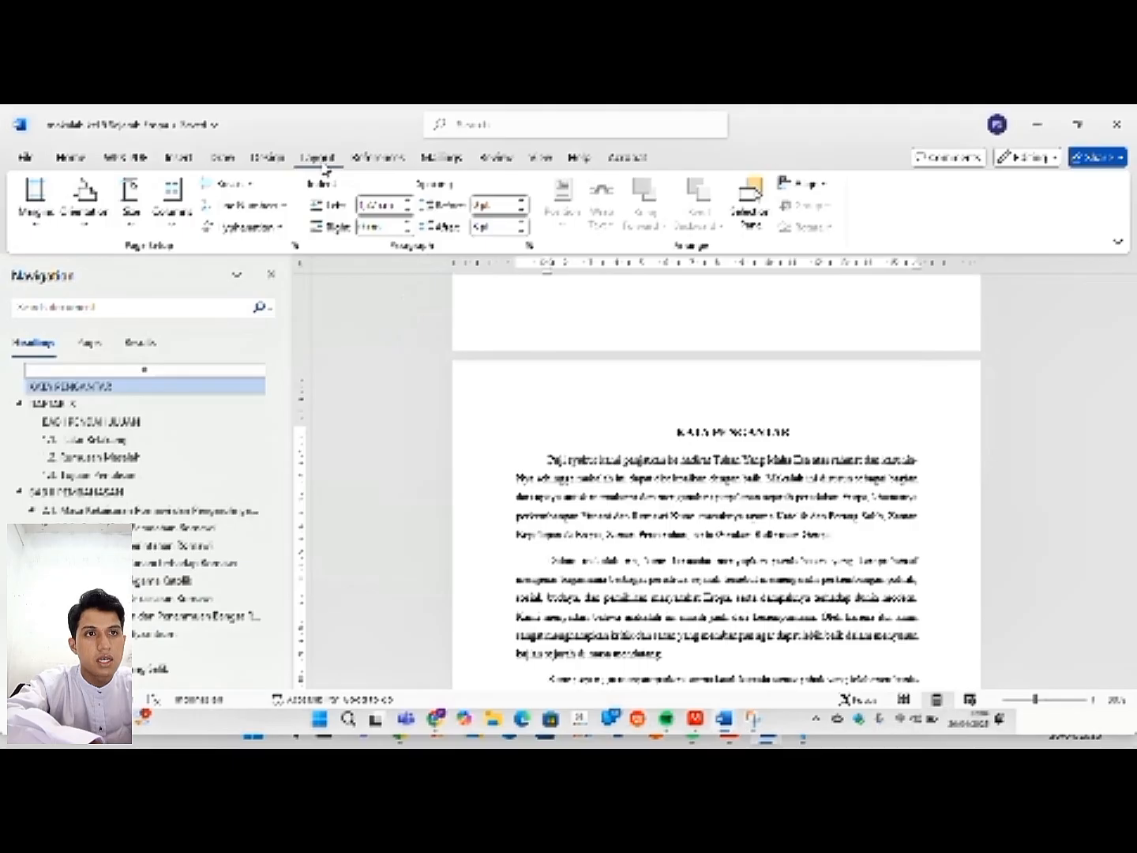
click(230, 184)
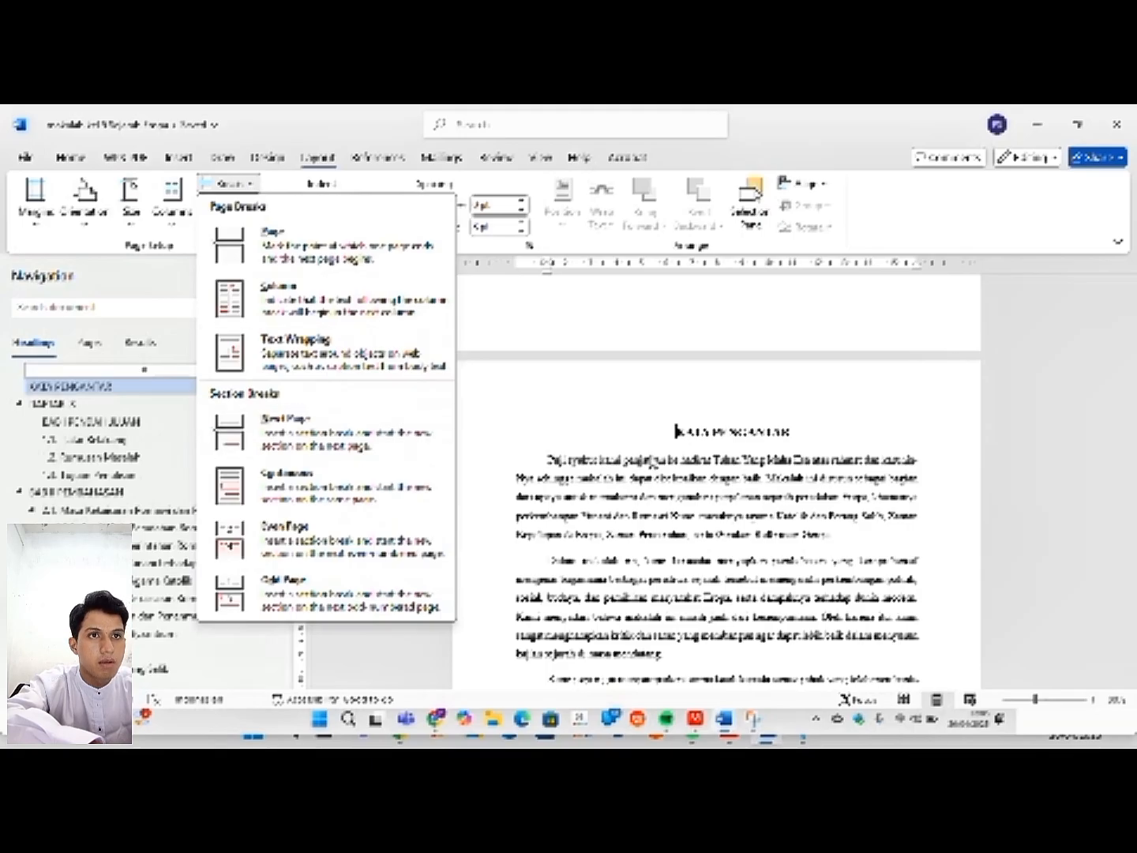
click(299, 423)
- Open the cover page's footer for editing and look through the plain page number layouts for the bottom of the page
scroll(716, 481, down, 5)
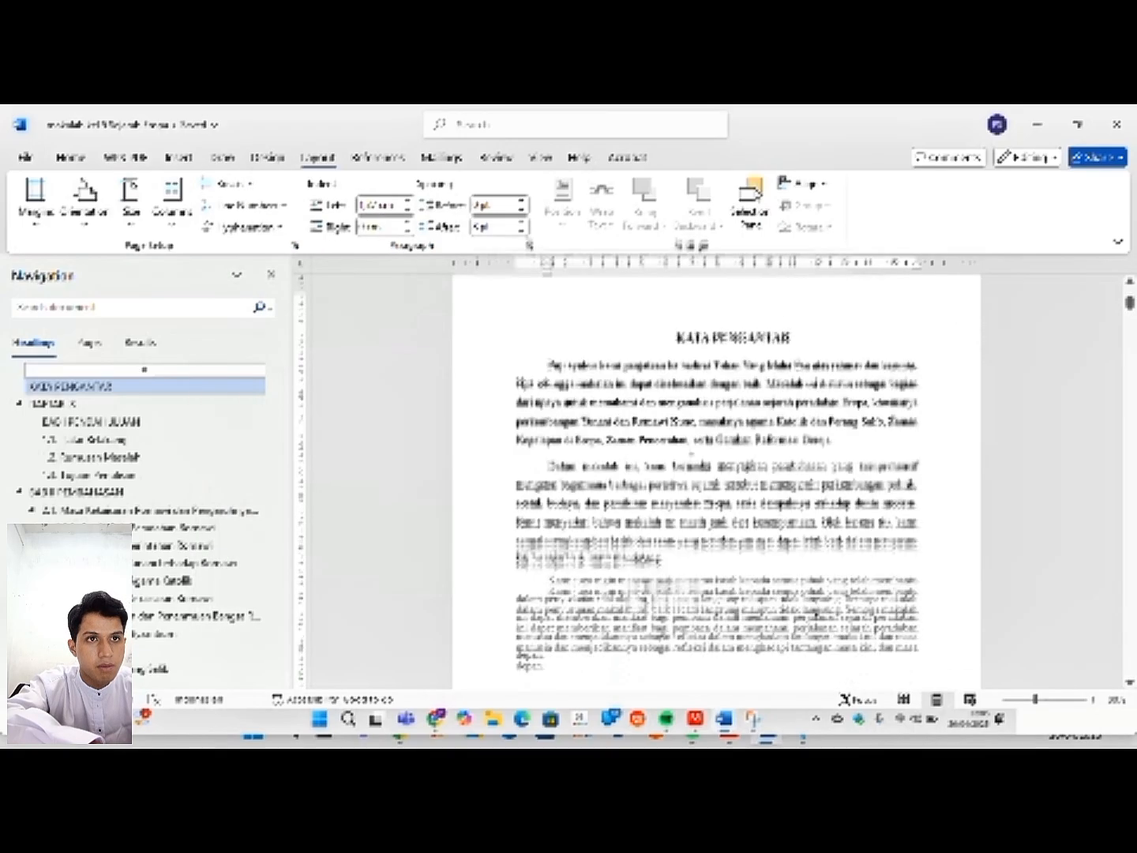
scroll(716, 481, up, 5)
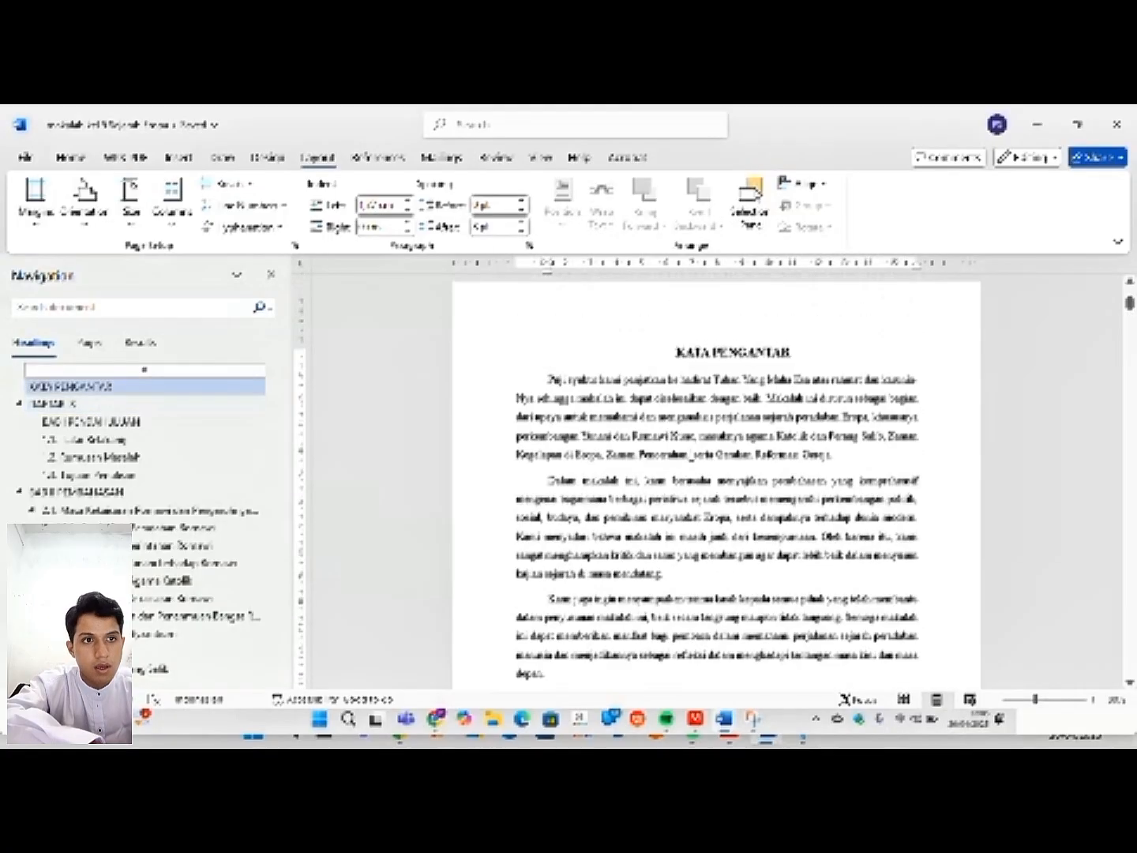
scroll(693, 460, up, 1)
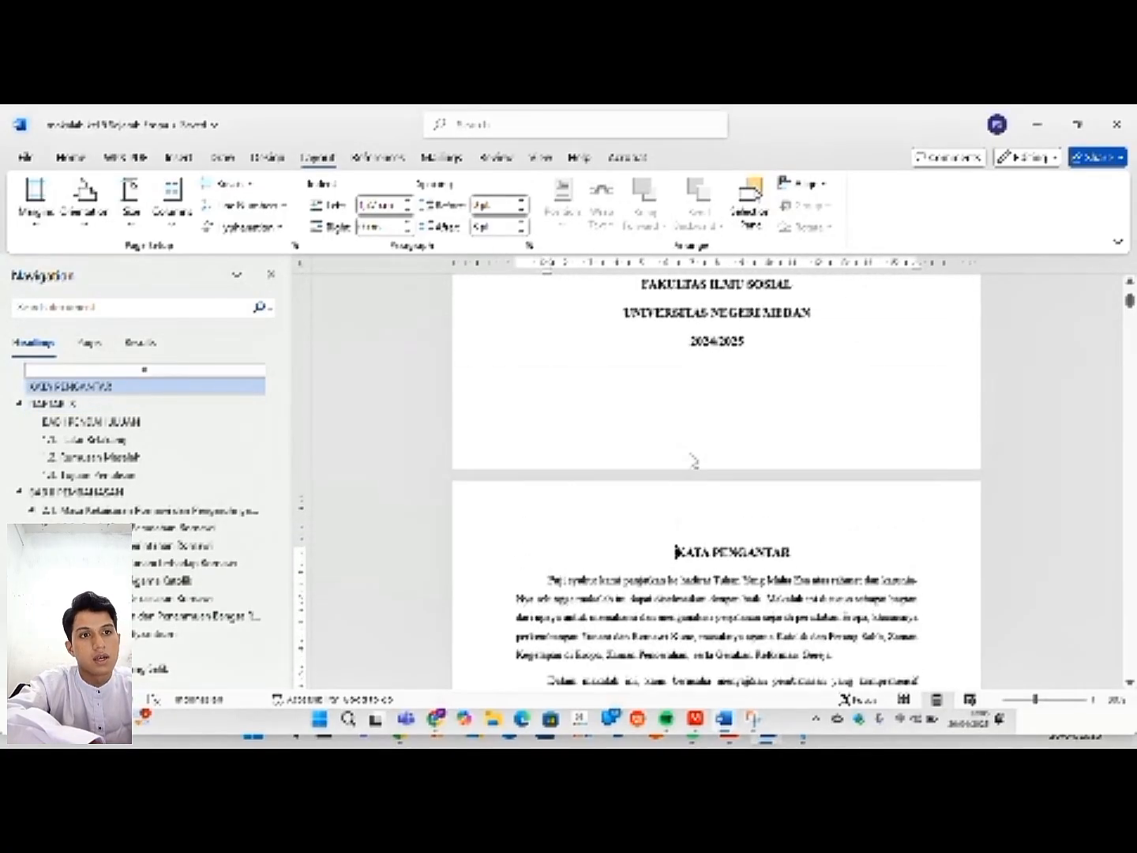
double_click(711, 464)
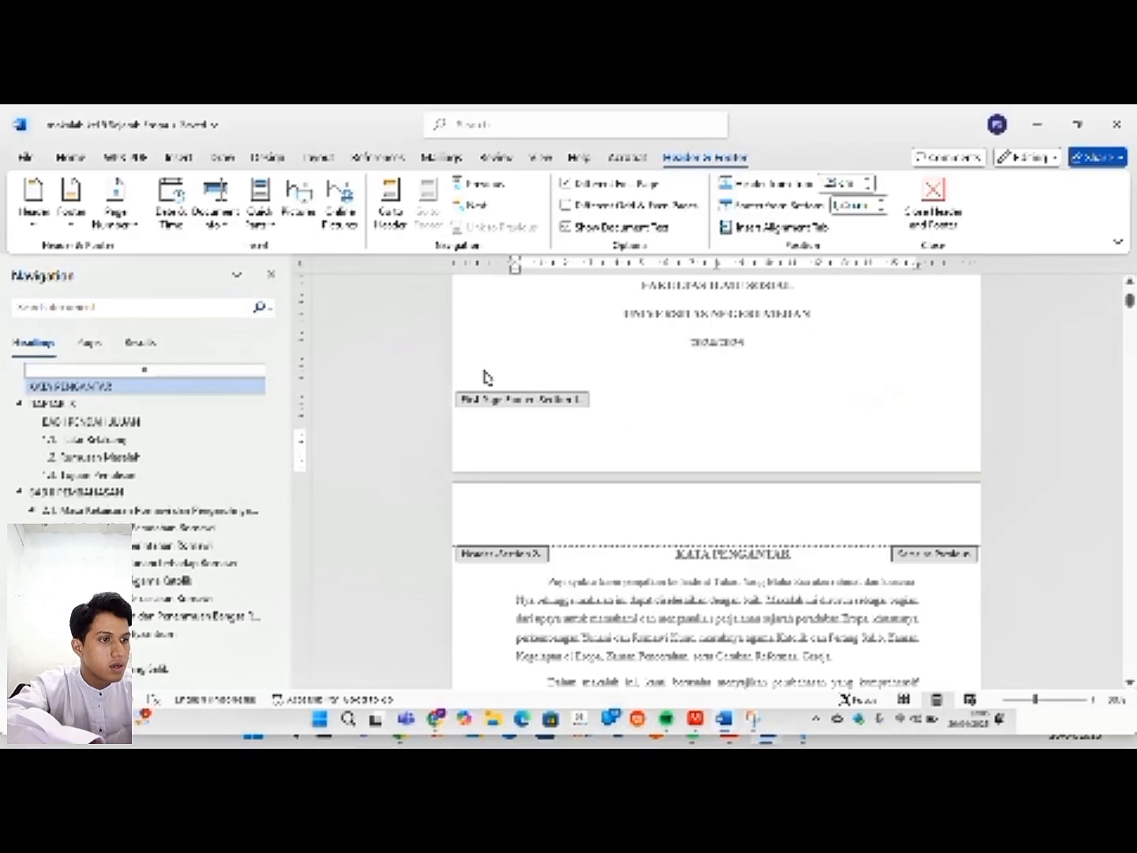
click(115, 204)
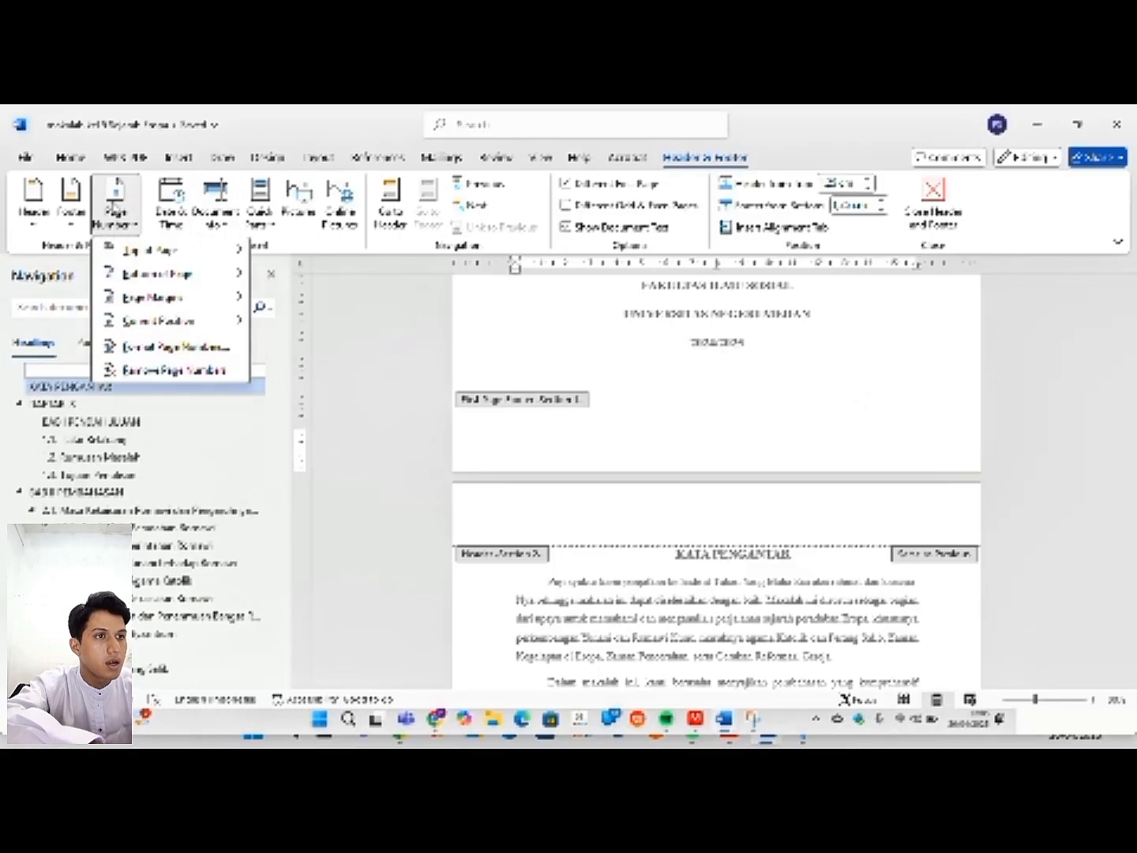
mouse_move(212, 279)
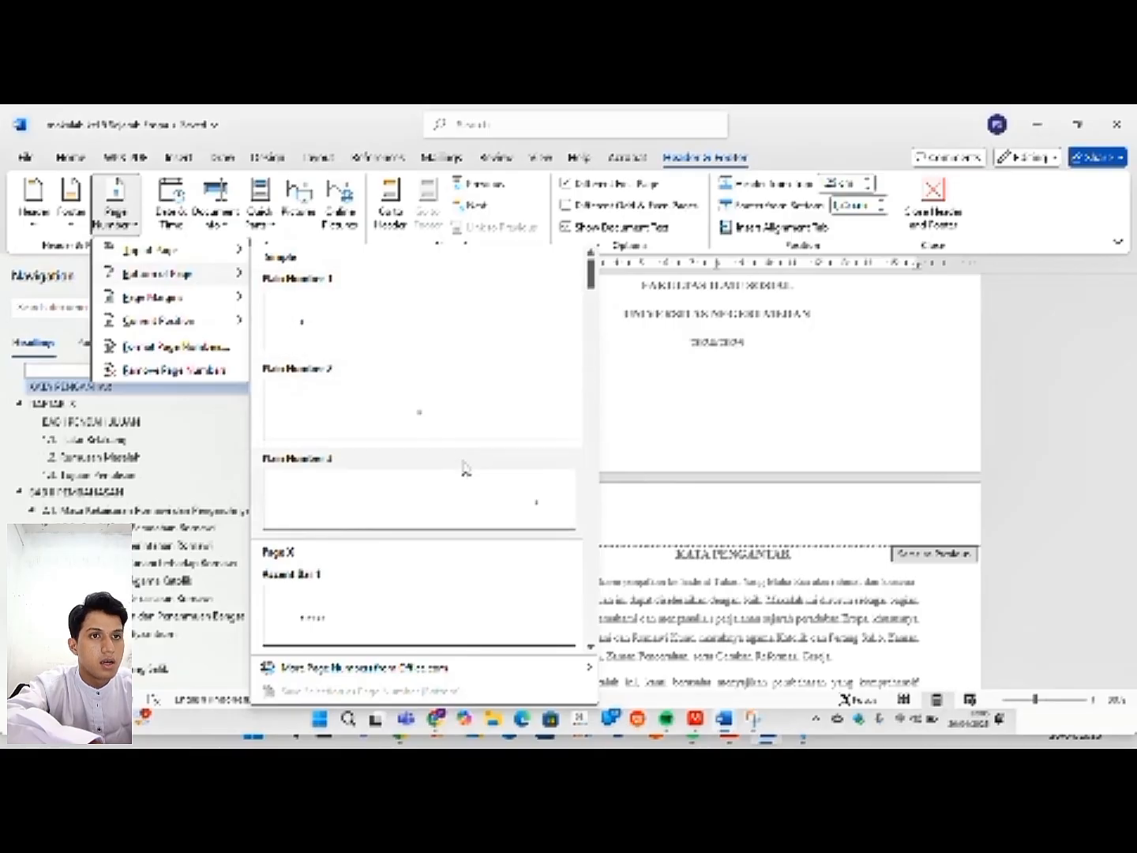
click(749, 450)
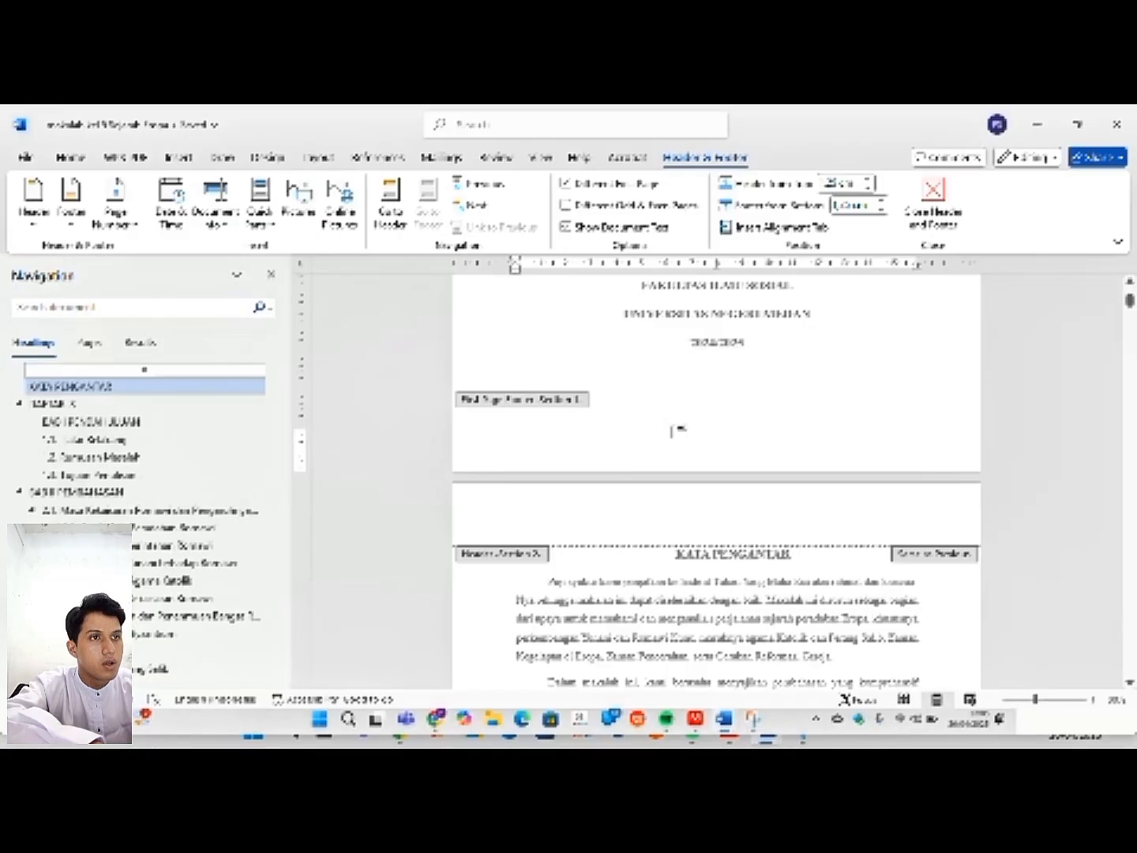
- Try the Different First Page option on the Section 2 footer under KATA PENGANTAR and turn it back off
scroll(856, 447, down, 7)
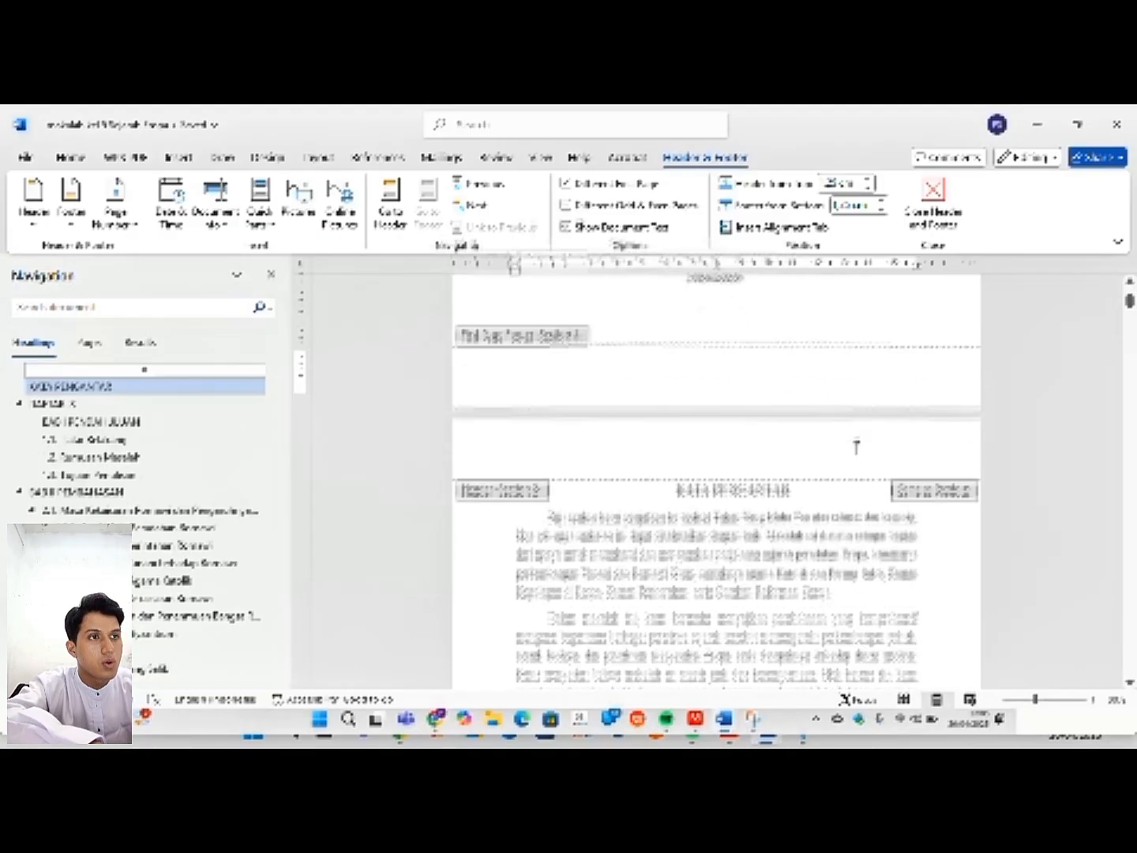
scroll(858, 455, up, 4)
scroll(858, 456, down, 8)
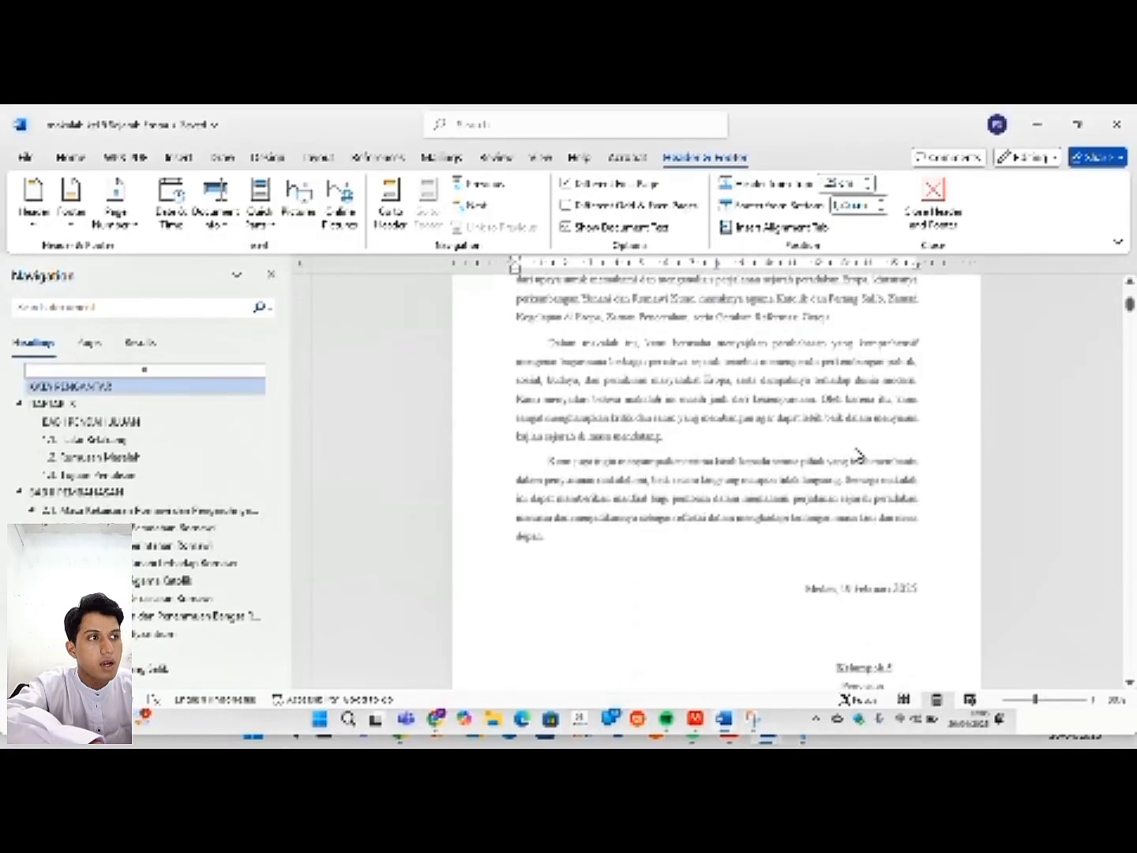
scroll(859, 455, down, 2)
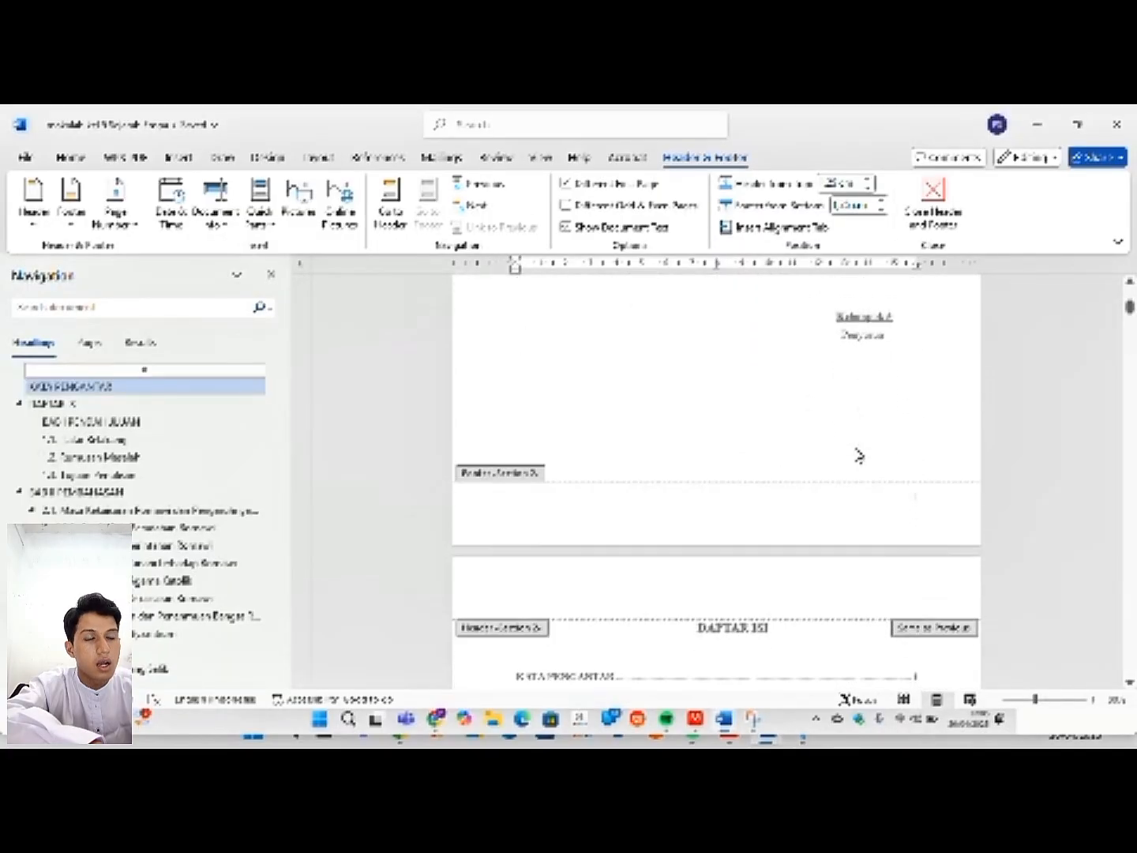
double_click(918, 497)
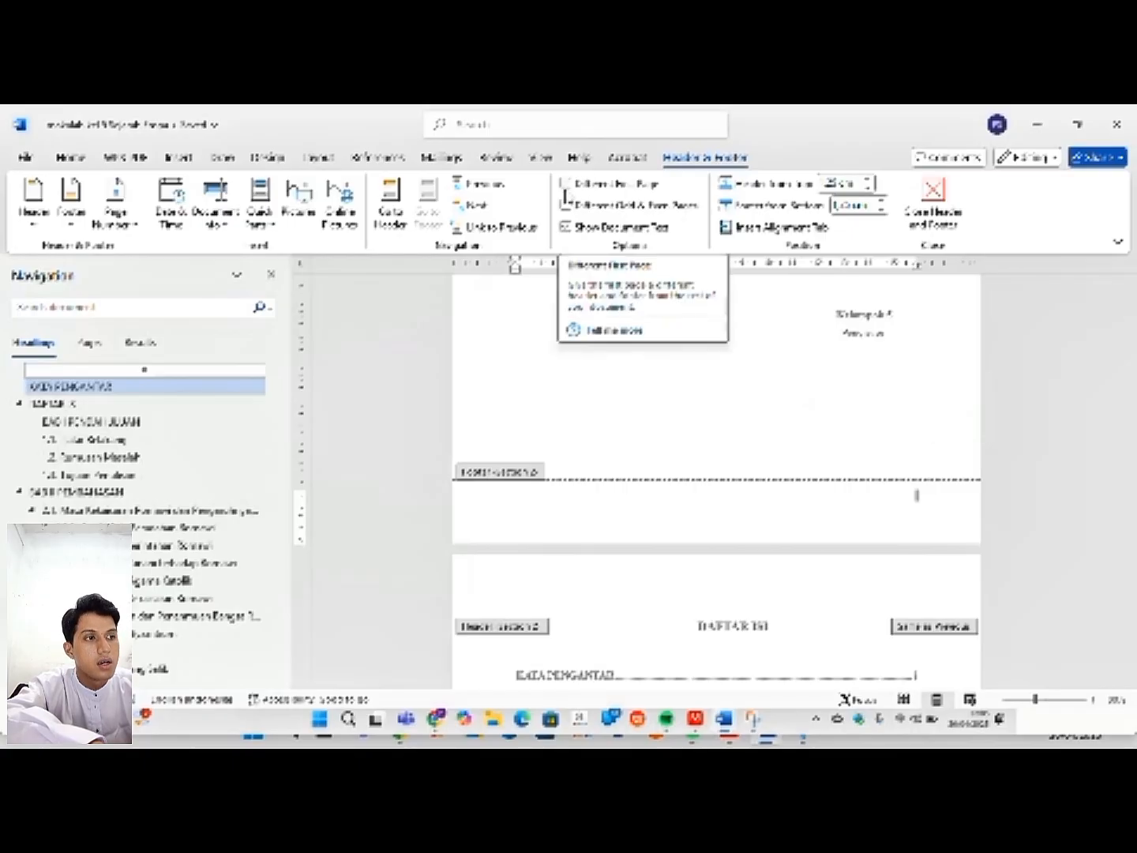
click(565, 192)
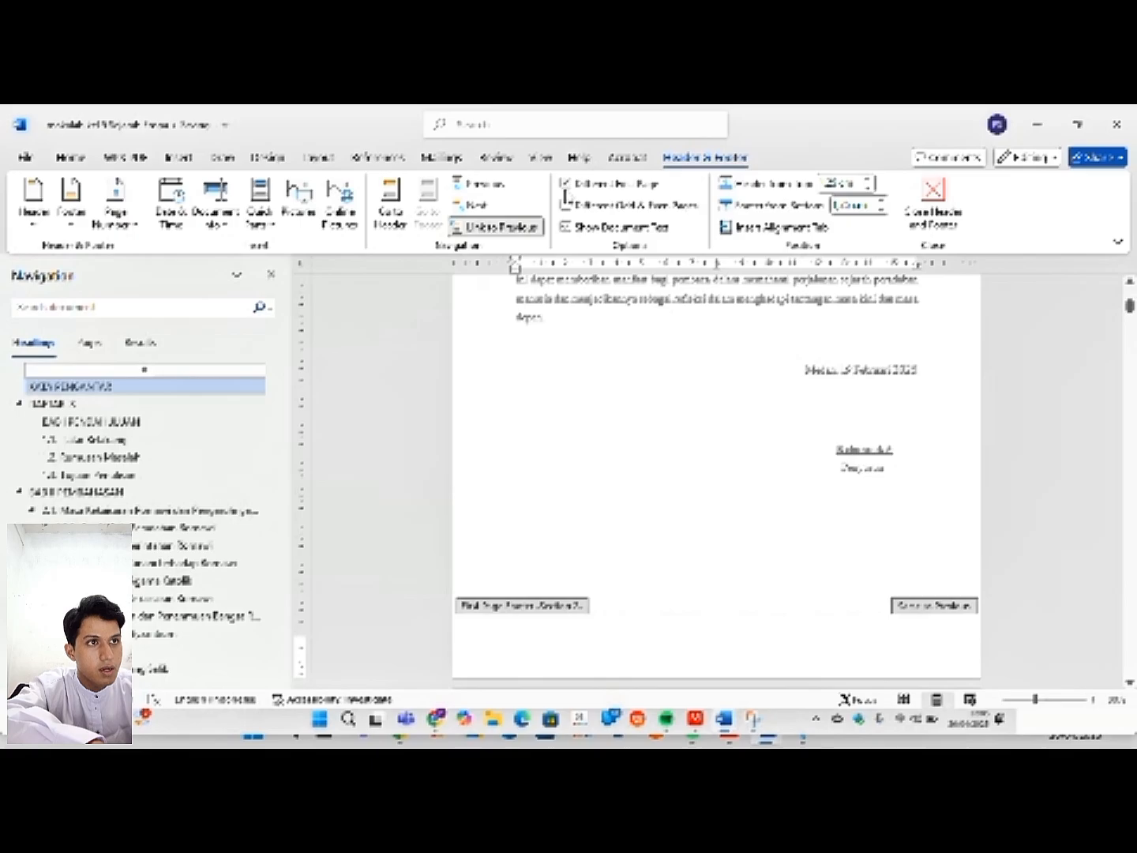
click(565, 193)
- Compare the cover page's footer with the page numbers in the Section 2 footers of KATA PENGANTAR and DAFTAR ISI
scroll(790, 486, up, 3)
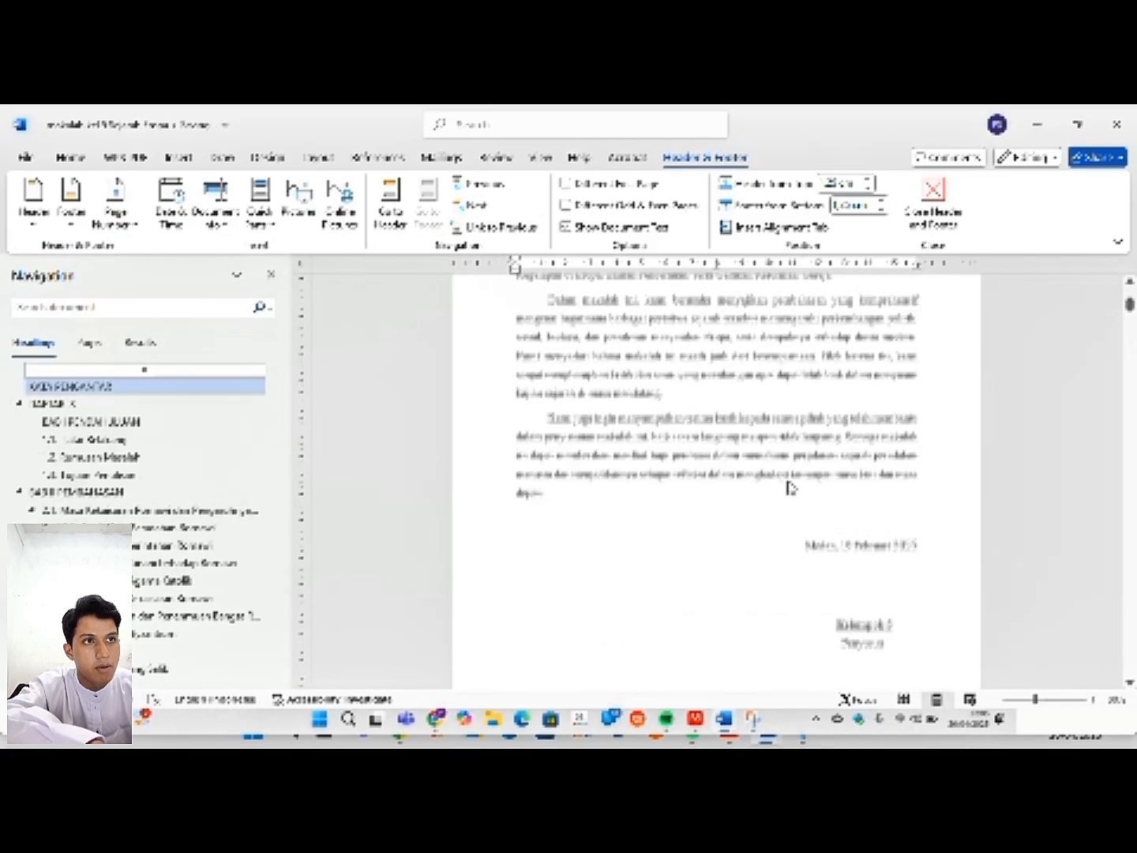
scroll(790, 486, up, 6)
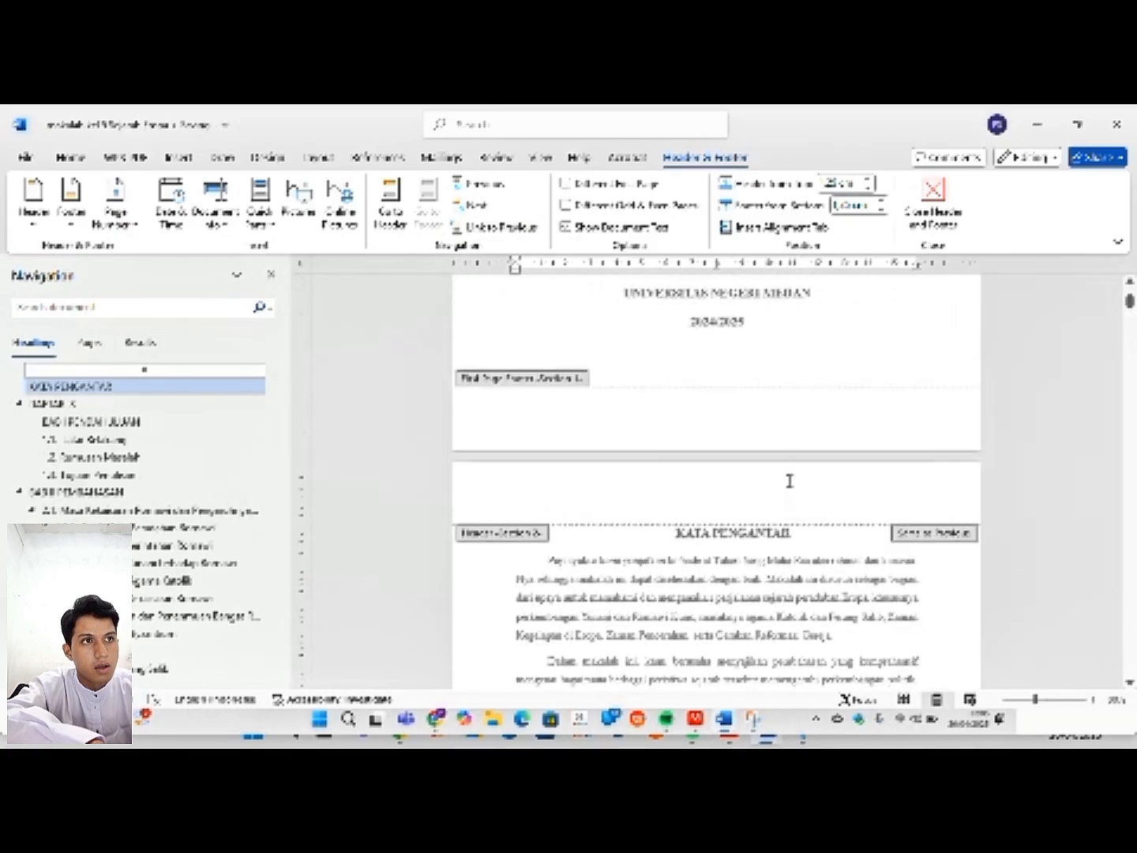
scroll(790, 481, down, 10)
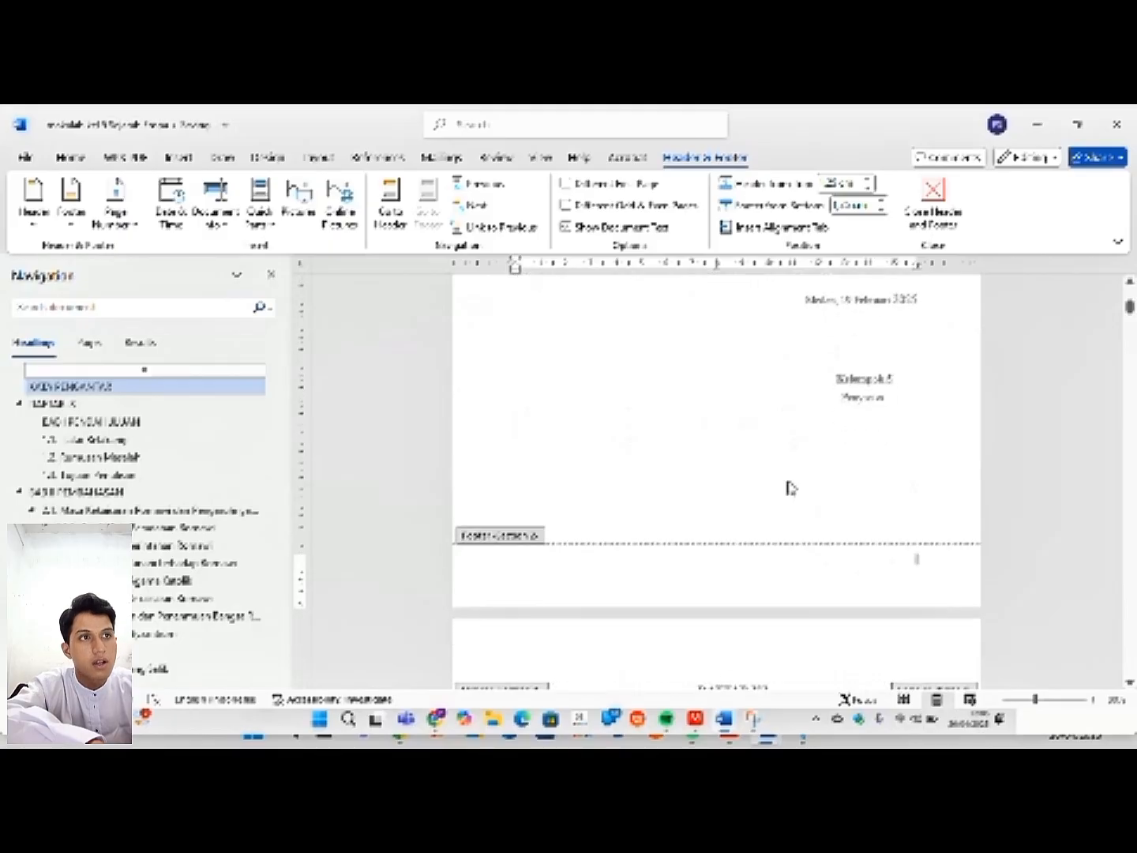
scroll(790, 488, up, 1)
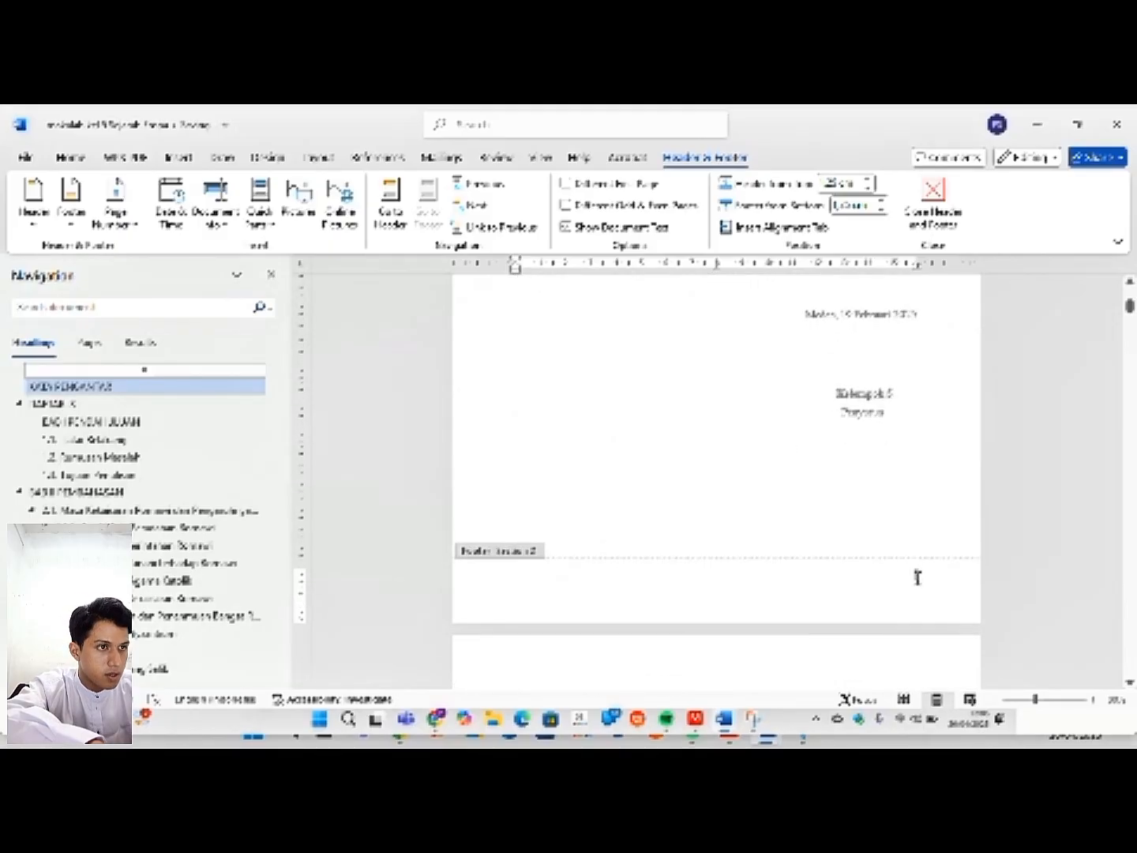
click(918, 578)
scroll(781, 564, down, 3)
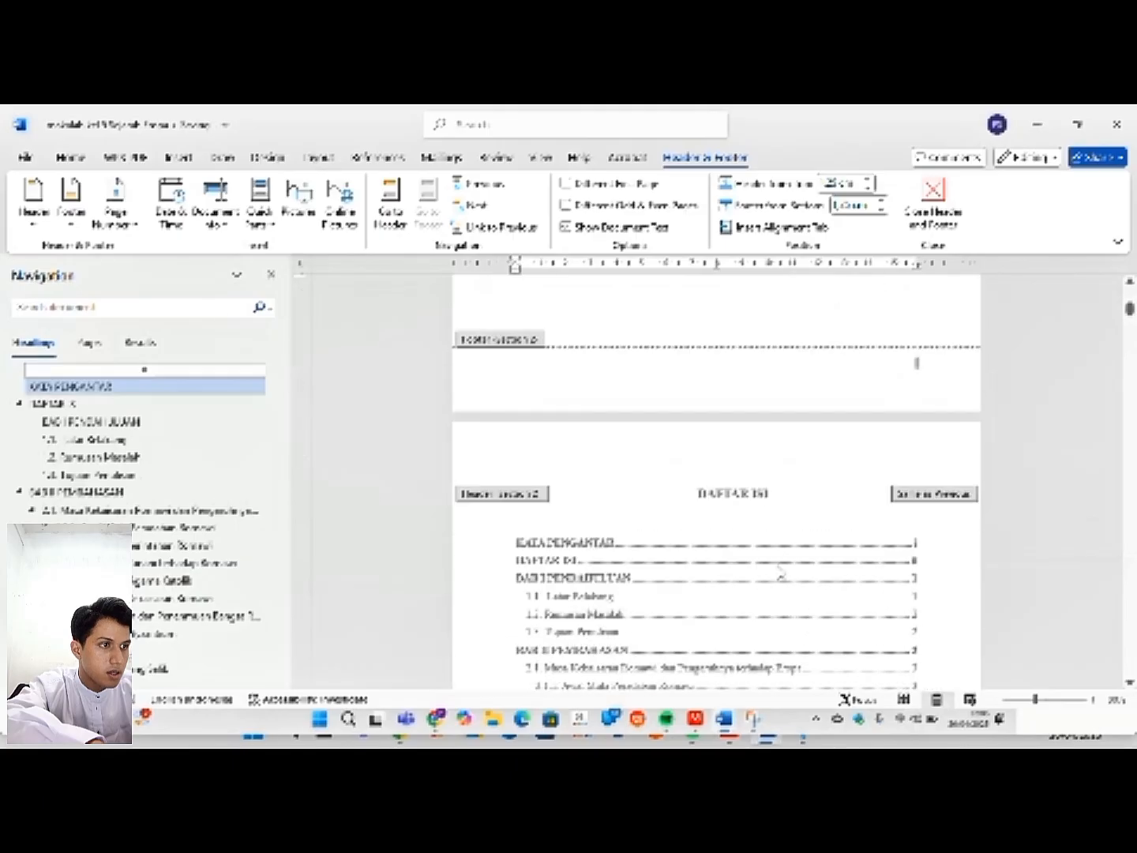
scroll(781, 571, down, 10)
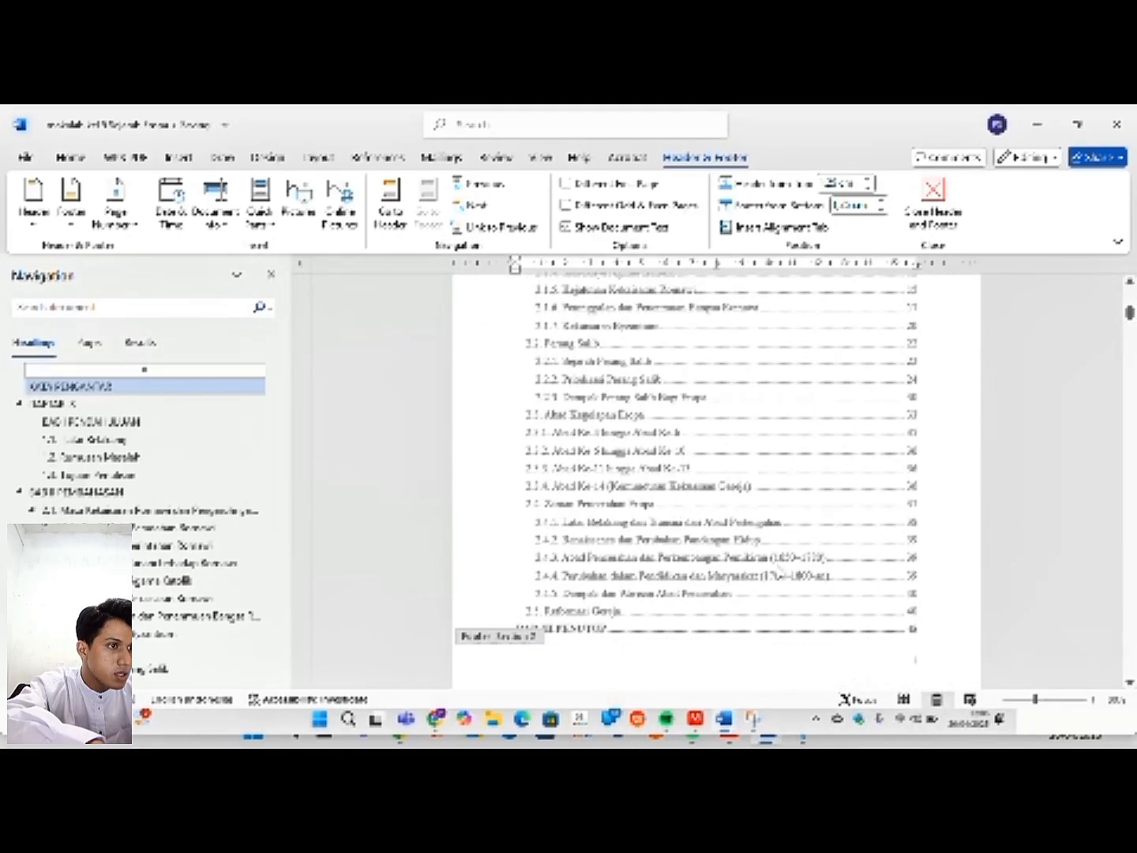
scroll(779, 567, down, 4)
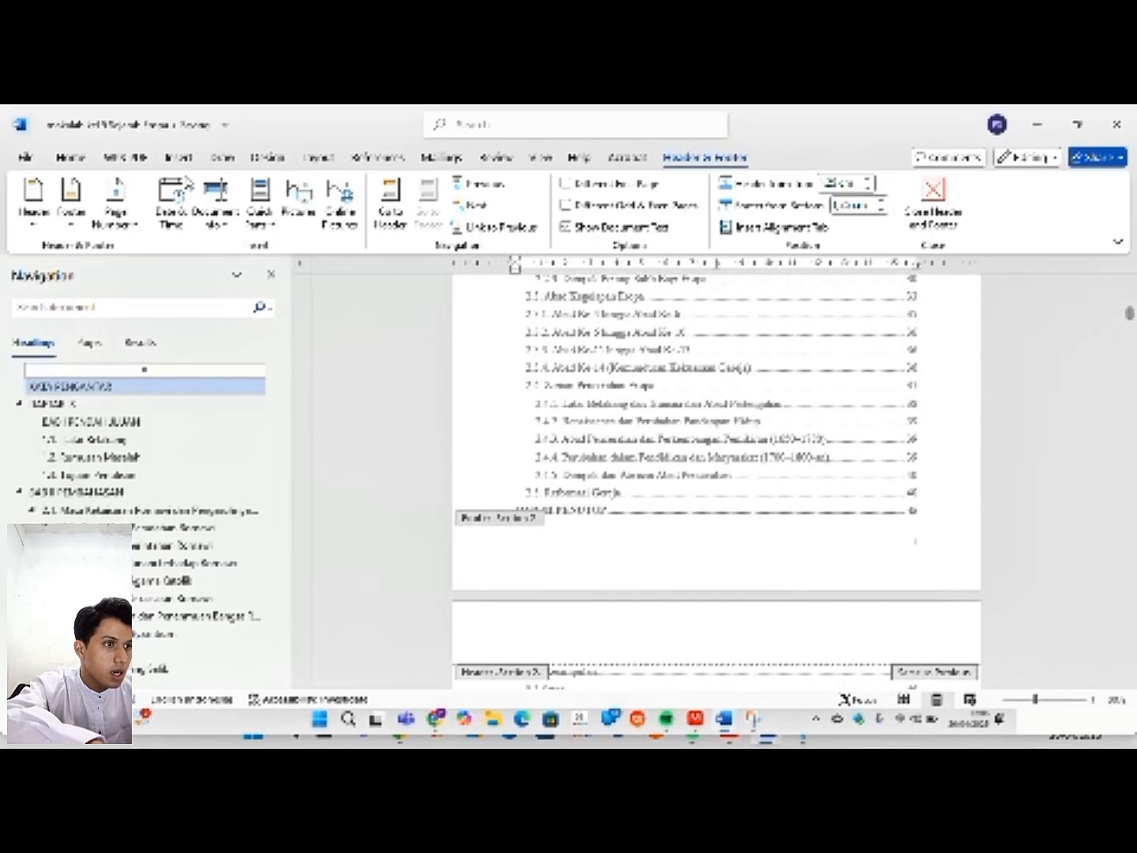
- Format the Section 2 page numbers as i, ii, iii, starting at i, and check the footers up to BAB I
click(118, 212)
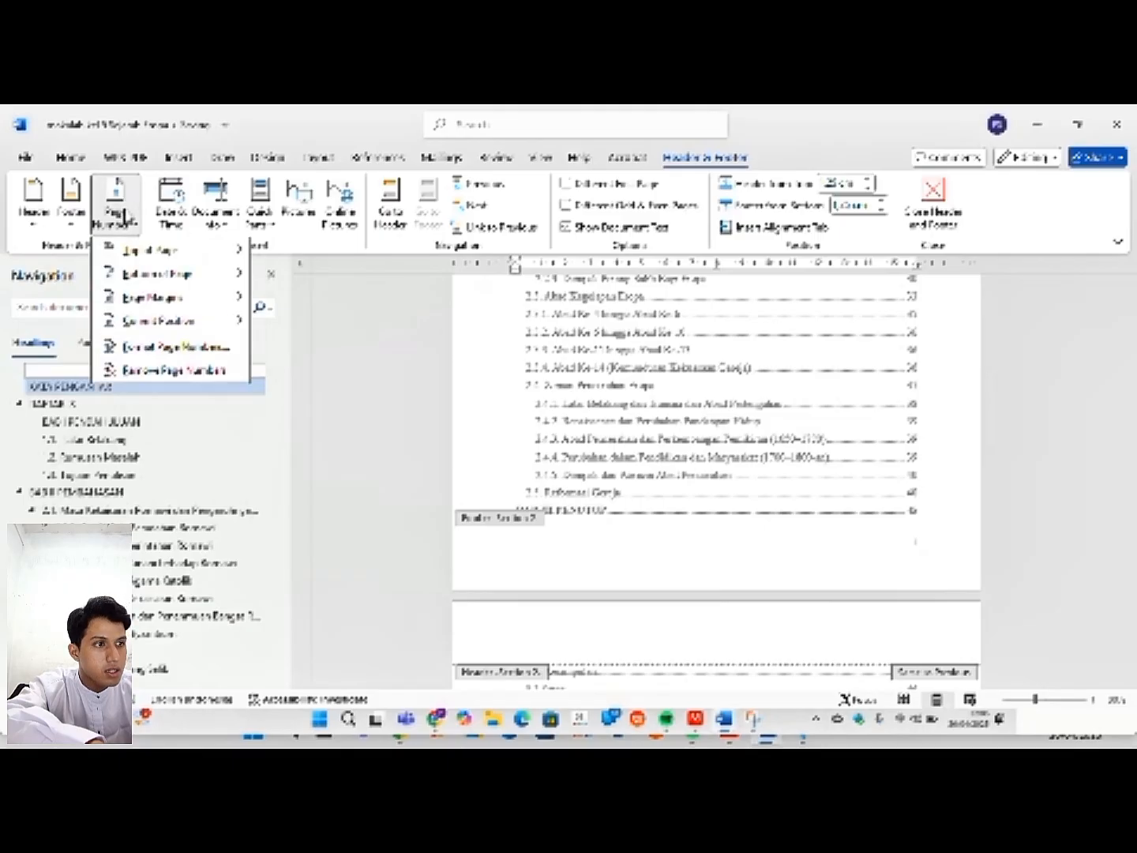
click(153, 348)
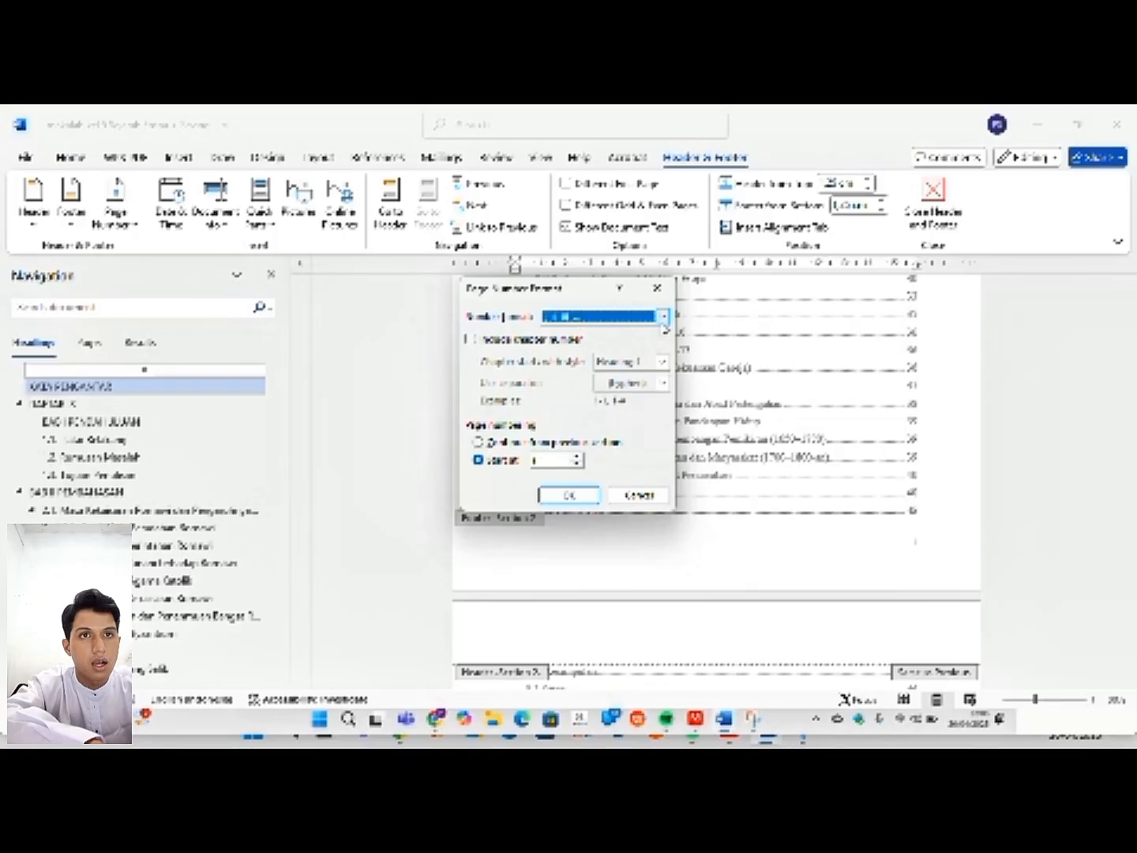
click(663, 317)
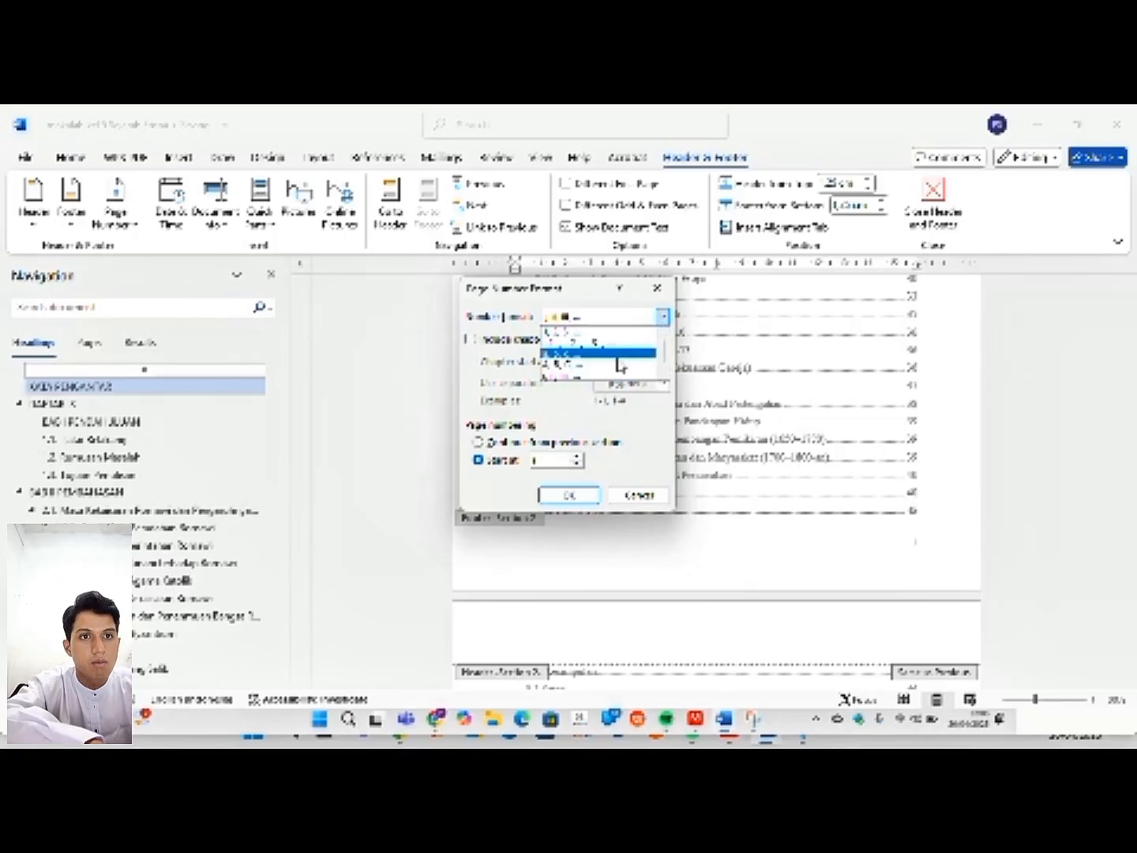
click(606, 376)
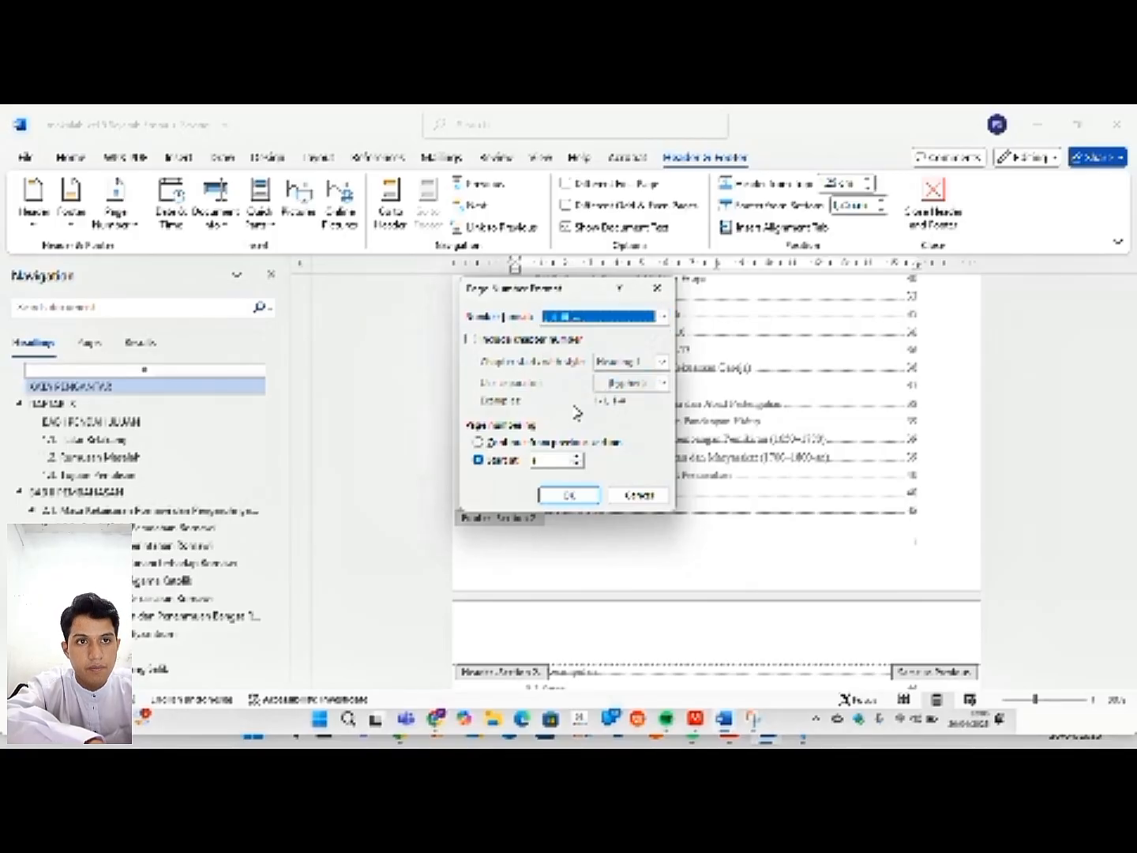
click(518, 466)
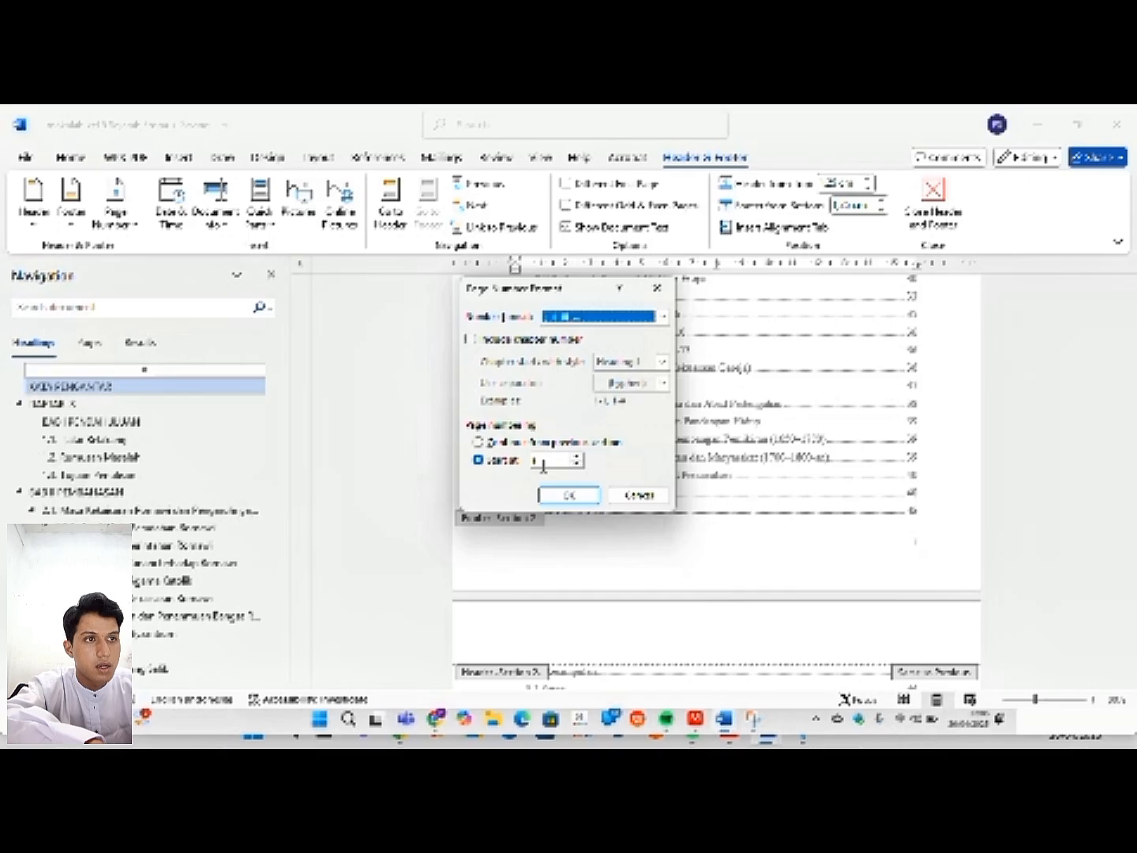
click(569, 494)
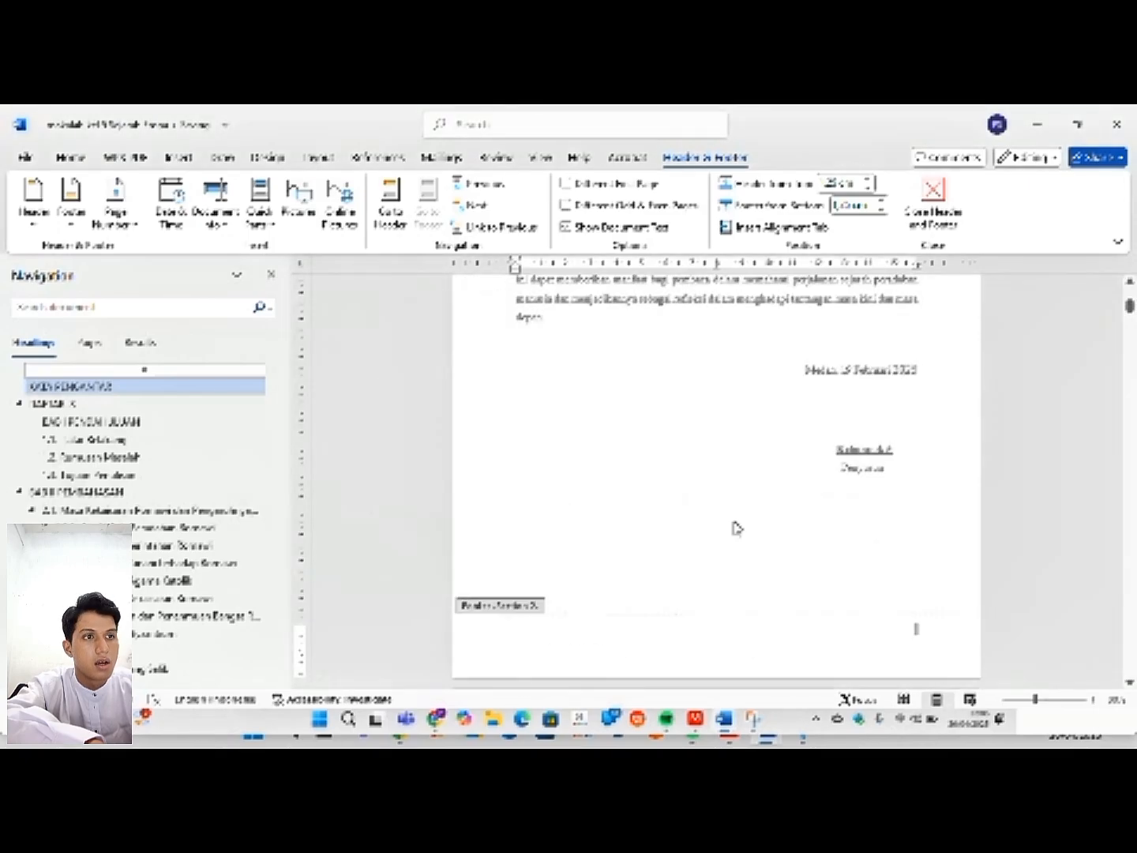
scroll(779, 538, down, 15)
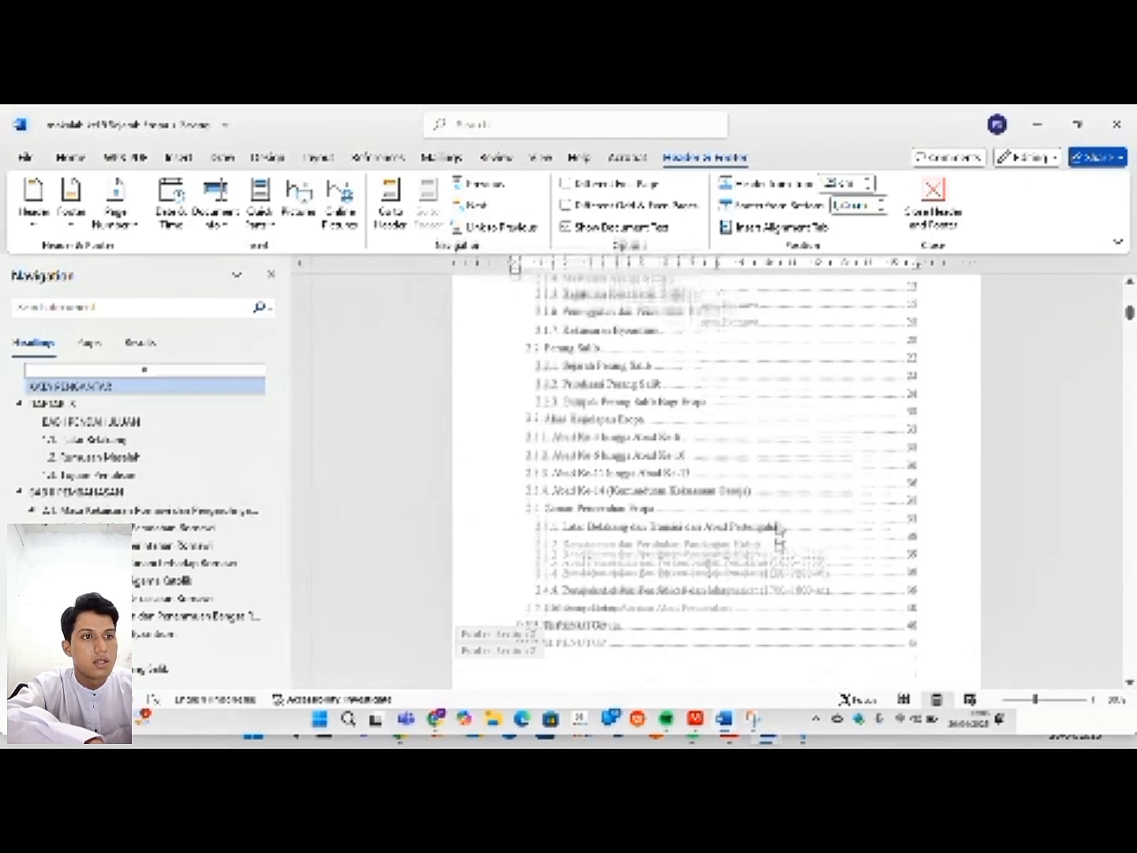
scroll(780, 538, down, 12)
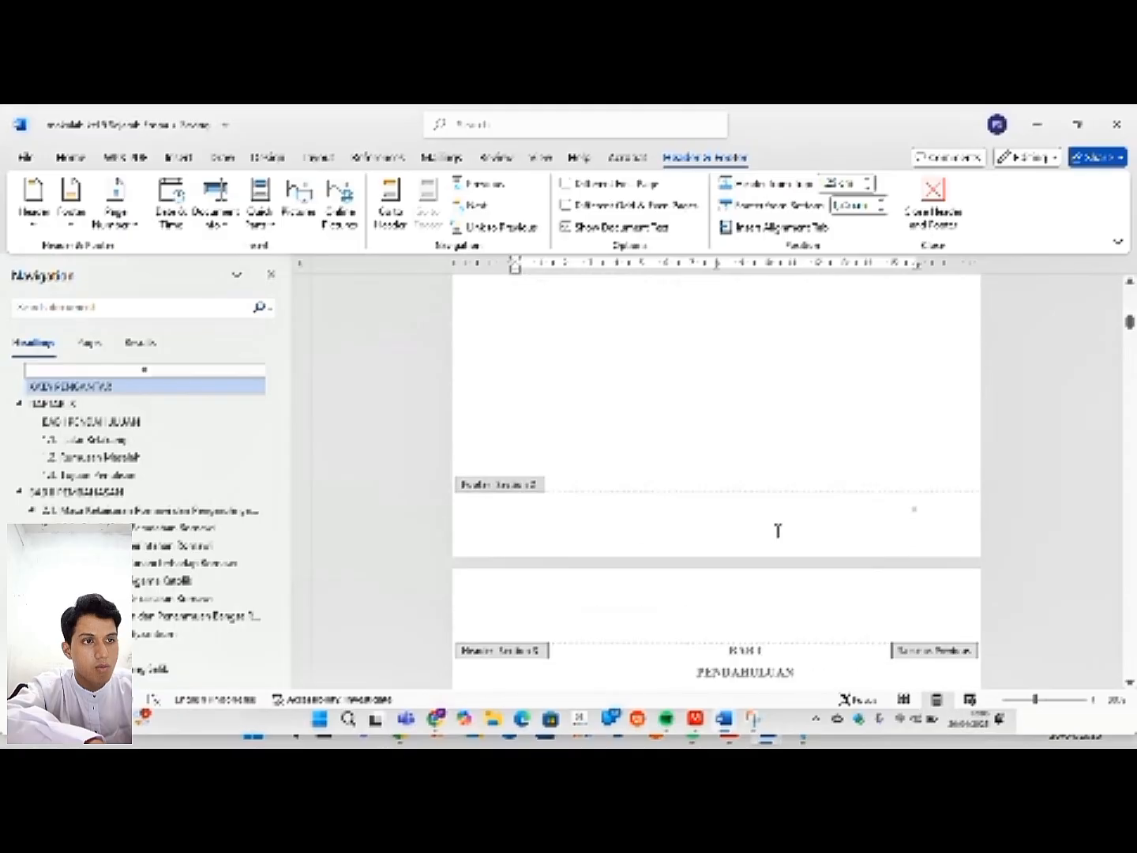
- Check the footers on either side of the BAB I section boundary and return to the body text at BAB I
scroll(779, 538, down, 10)
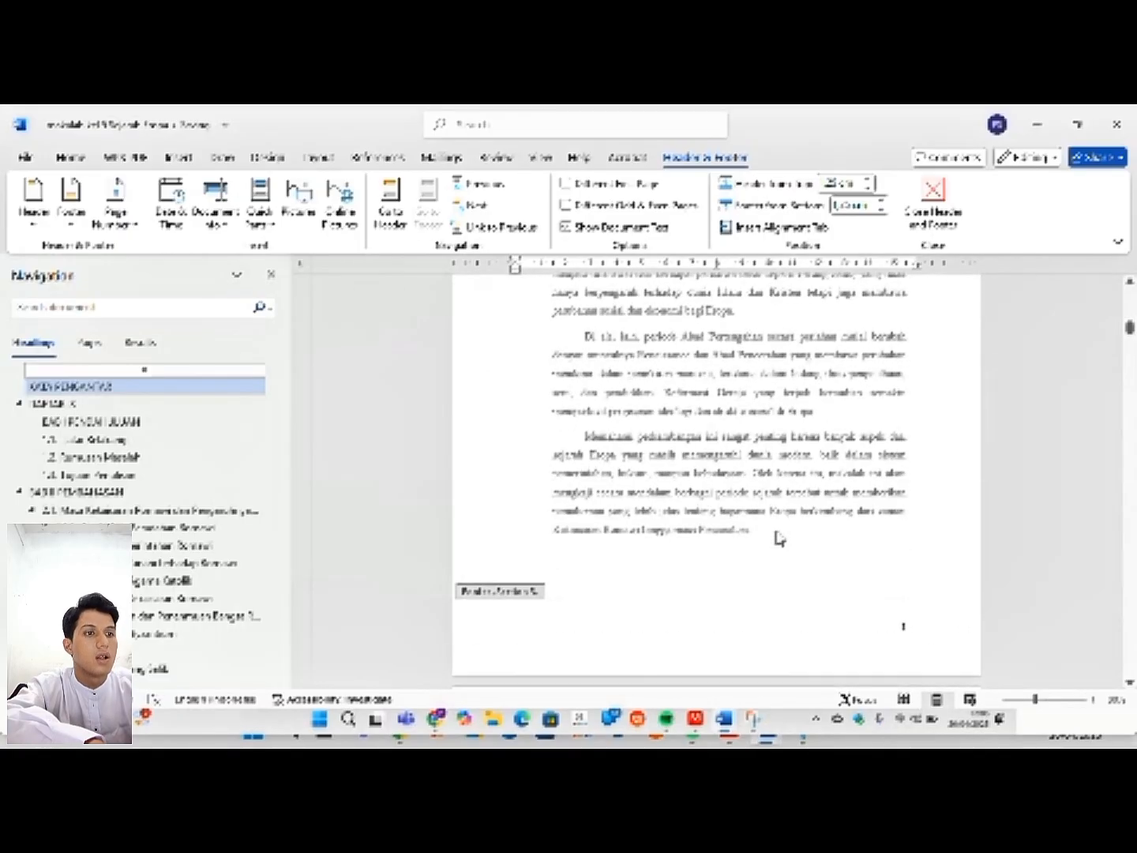
scroll(780, 537, up, 3)
scroll(780, 538, down, 5)
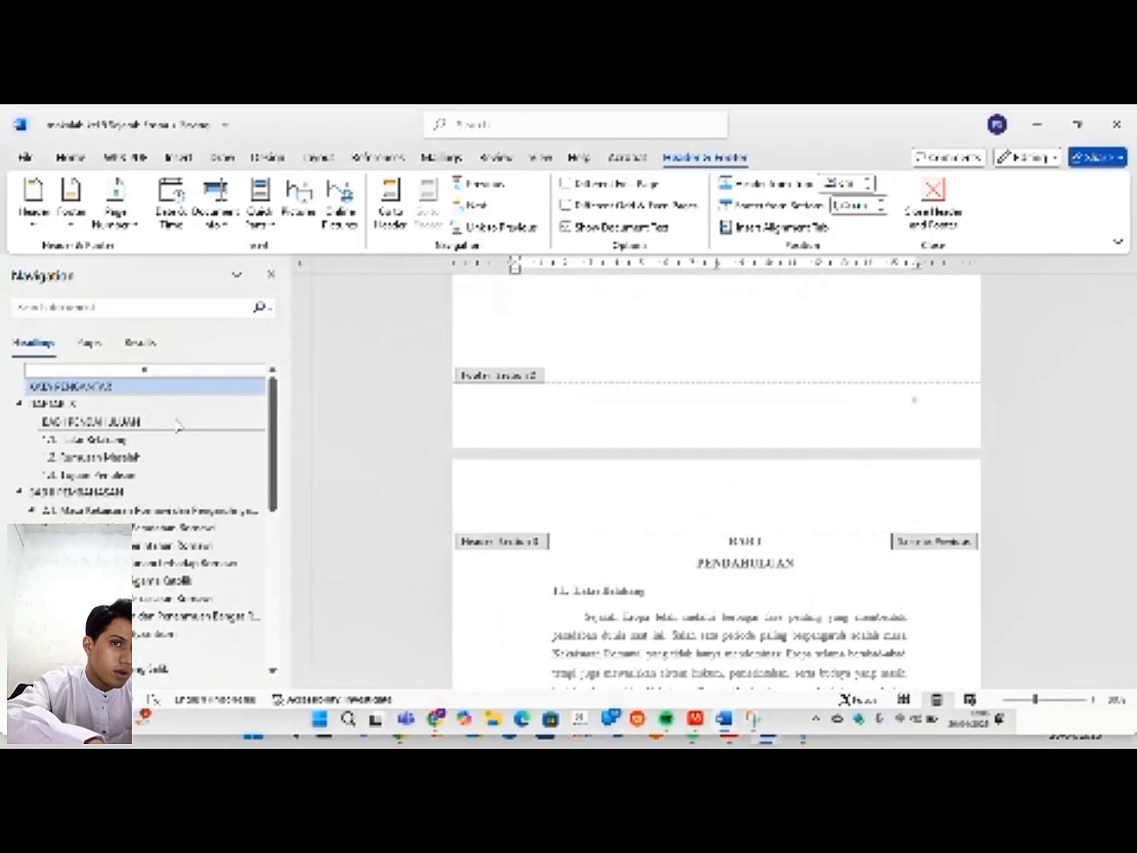
double_click(730, 546)
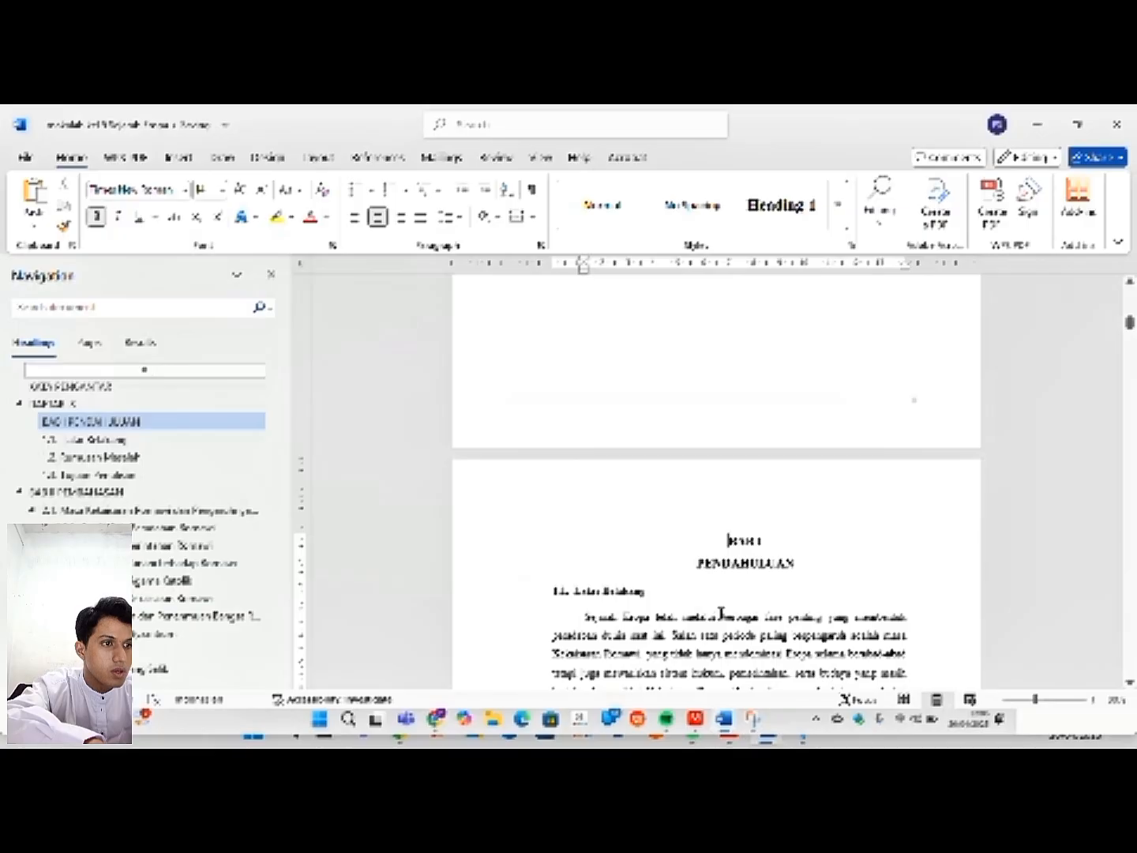
- Go from DAFTAR ISI to the start of BAB I PENDAHULUAN and look at the page and section break options, including Next Page
click(230, 404)
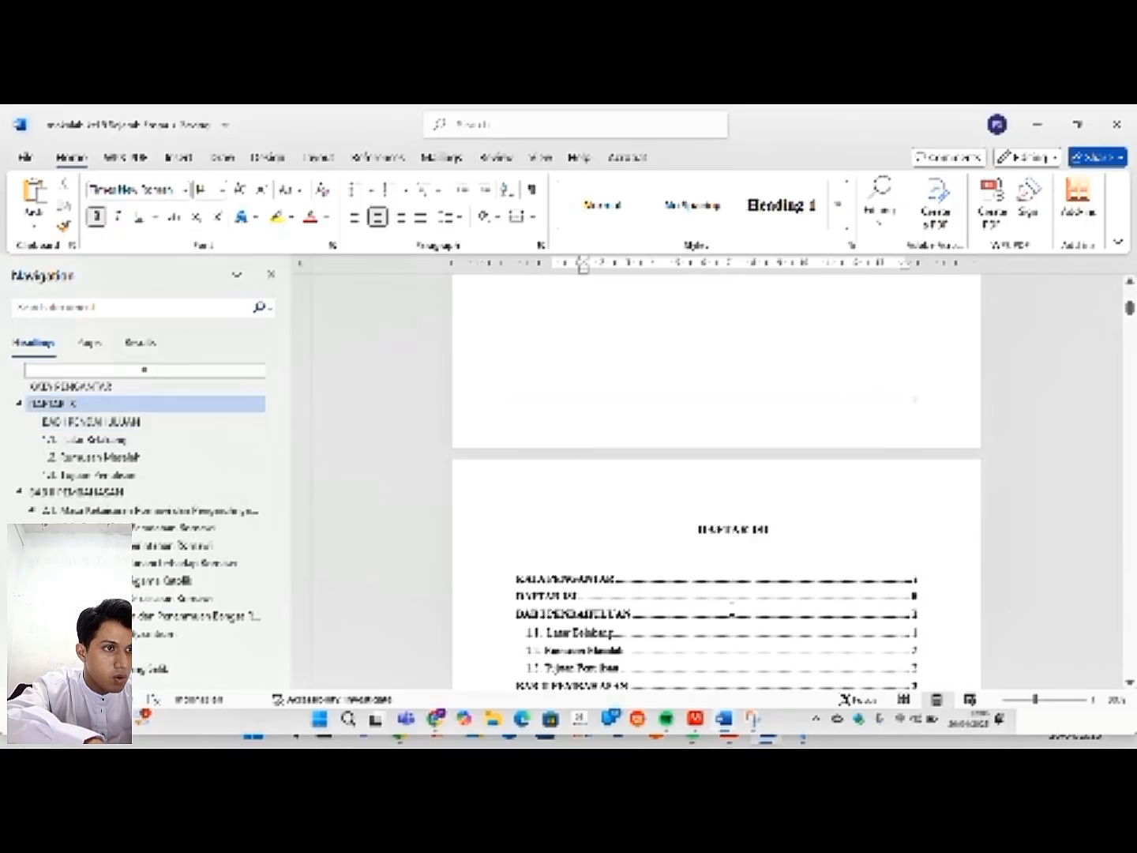
click(186, 426)
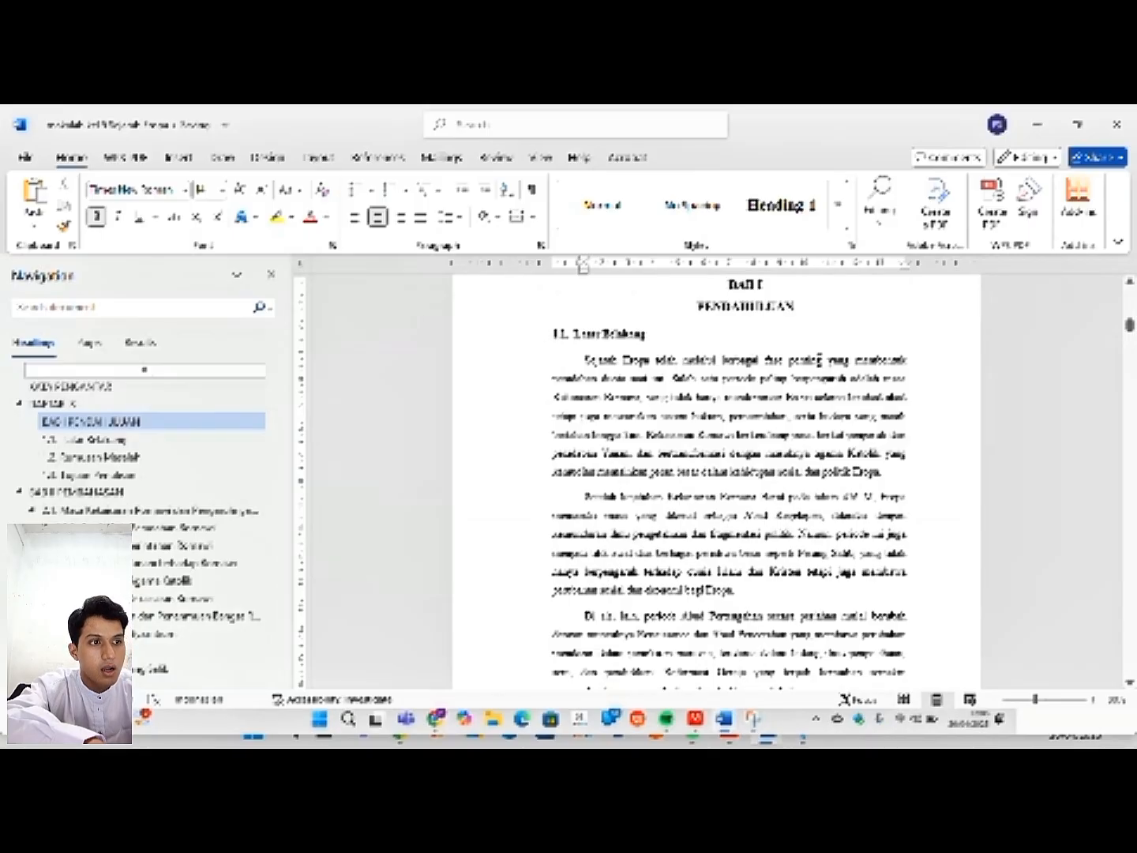
click(327, 161)
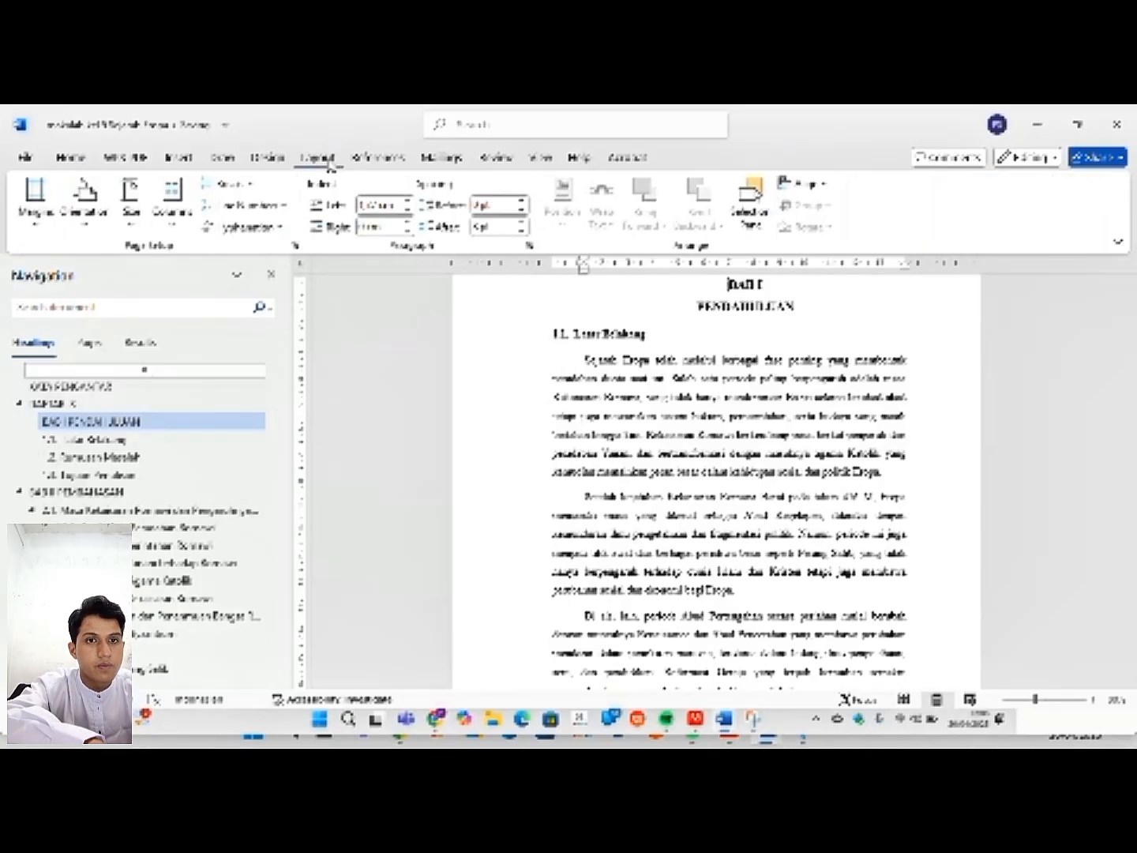
click(237, 184)
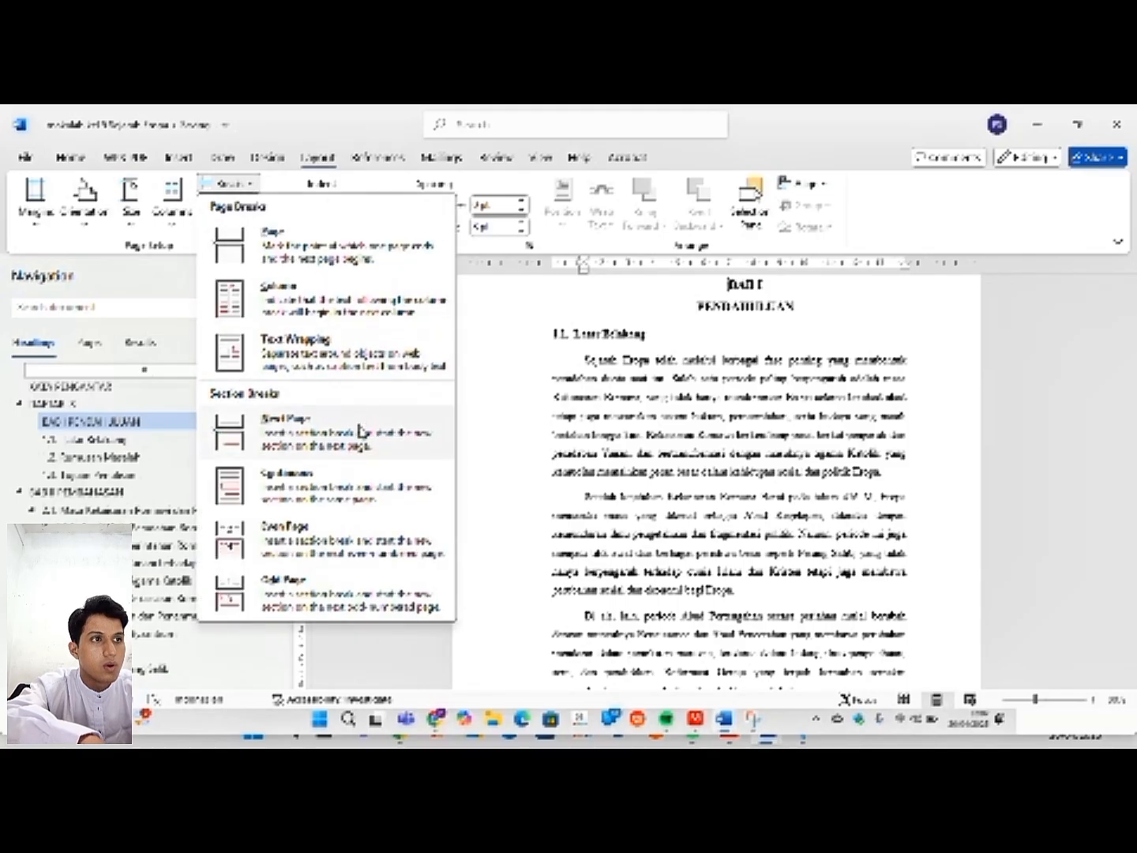
click(699, 434)
- Format the Section 3 page numbers in BAB I as 1, 2, 3, starting at 1, and leave the footer
scroll(699, 434, down, 10)
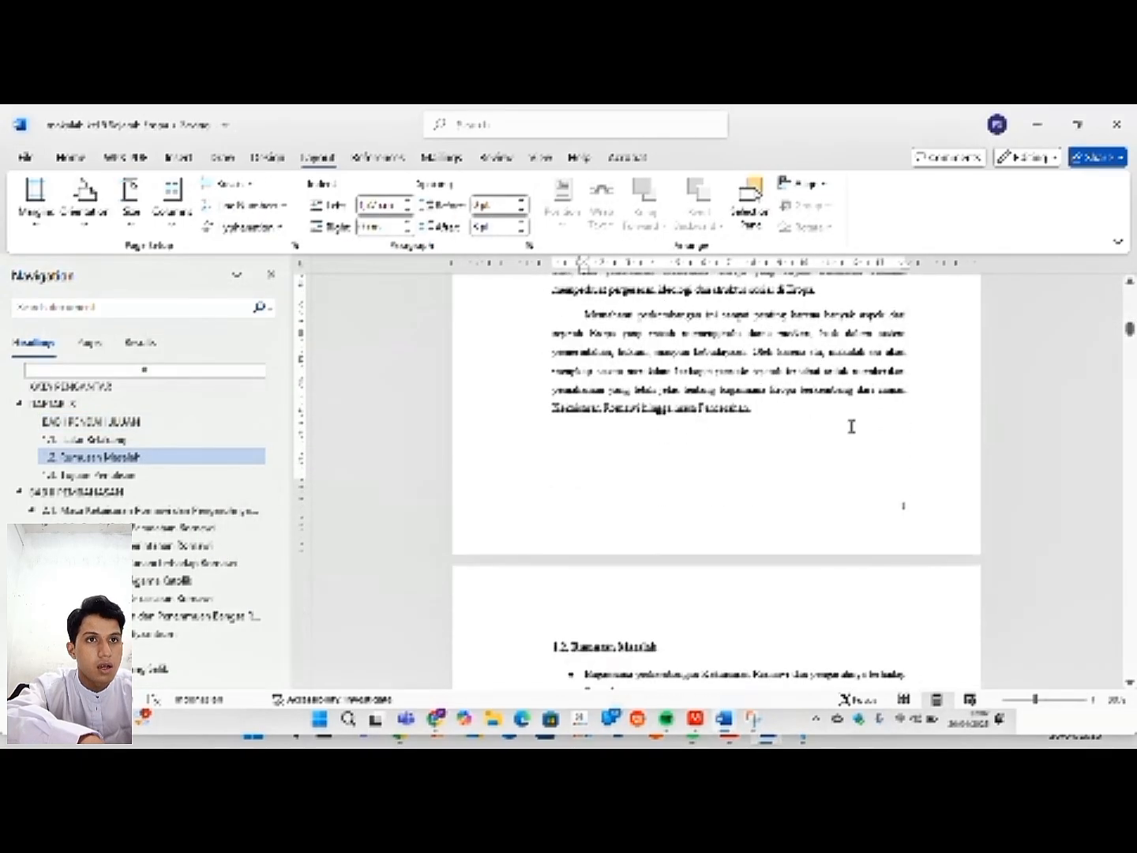
click(906, 512)
double_click(907, 511)
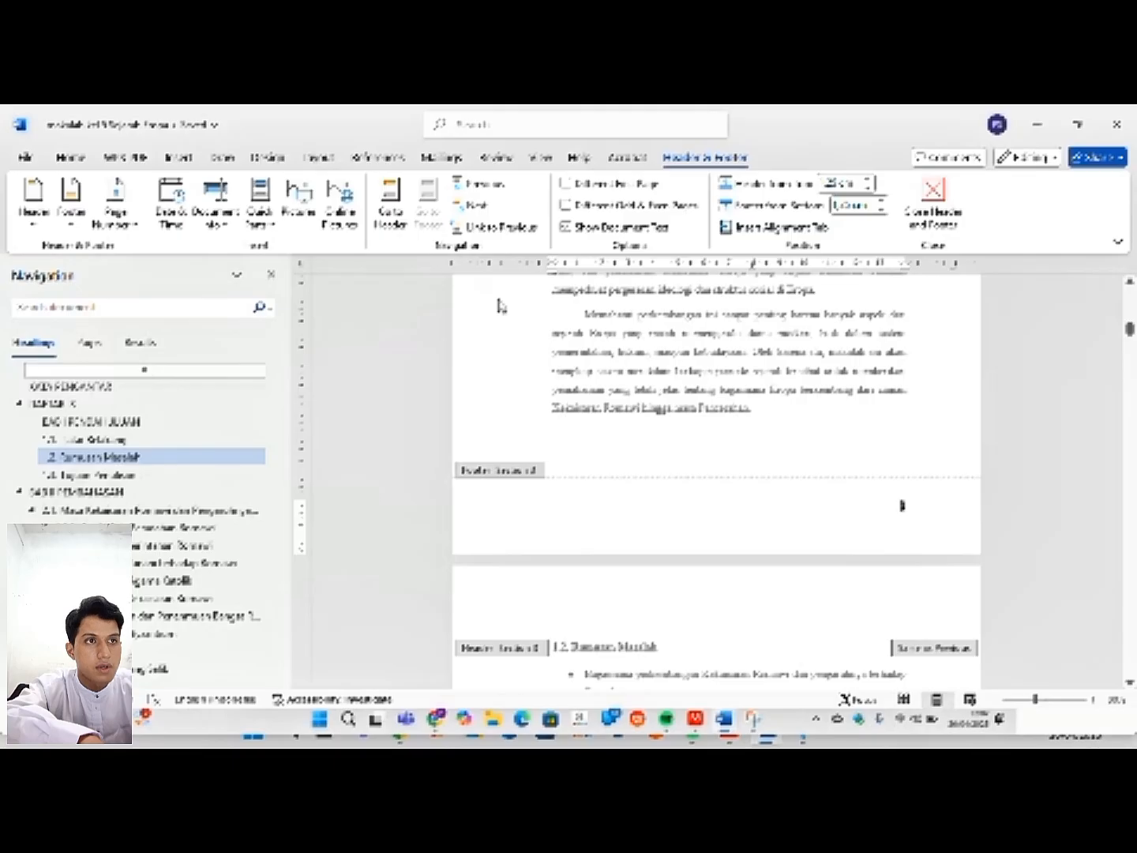
click(115, 218)
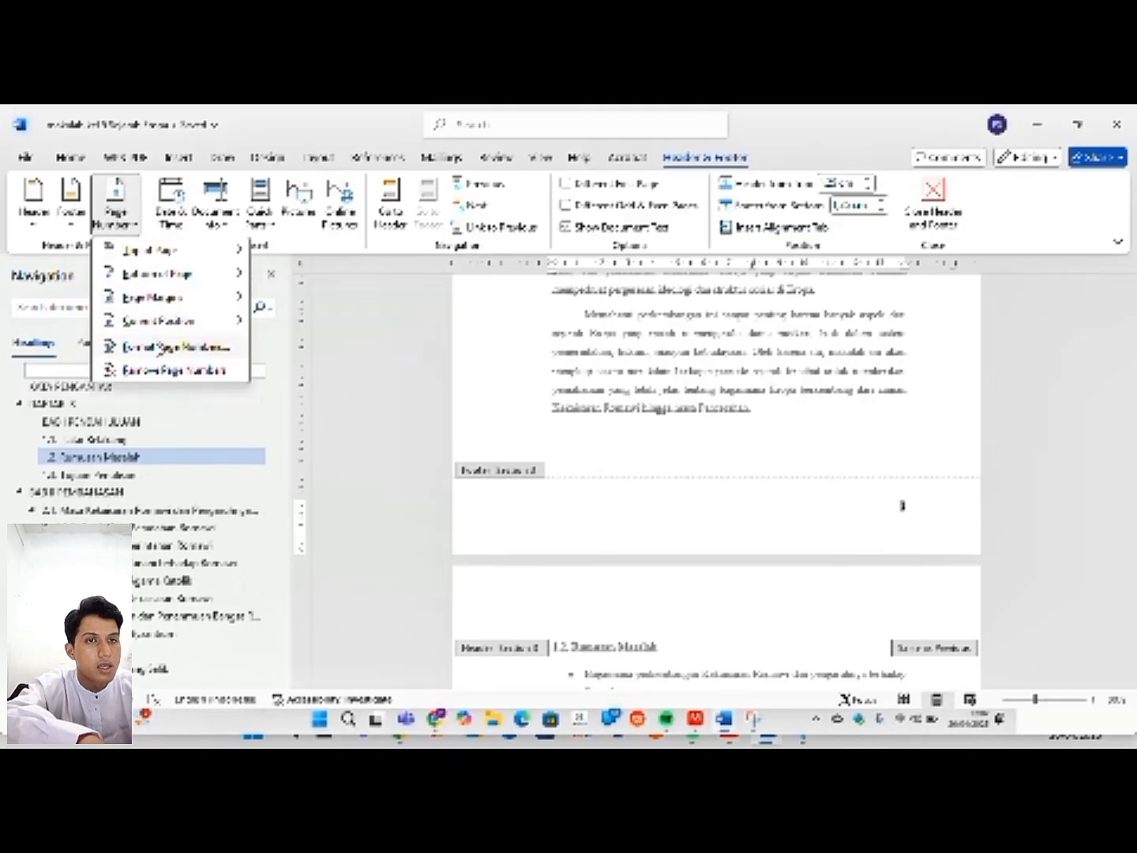
click(176, 347)
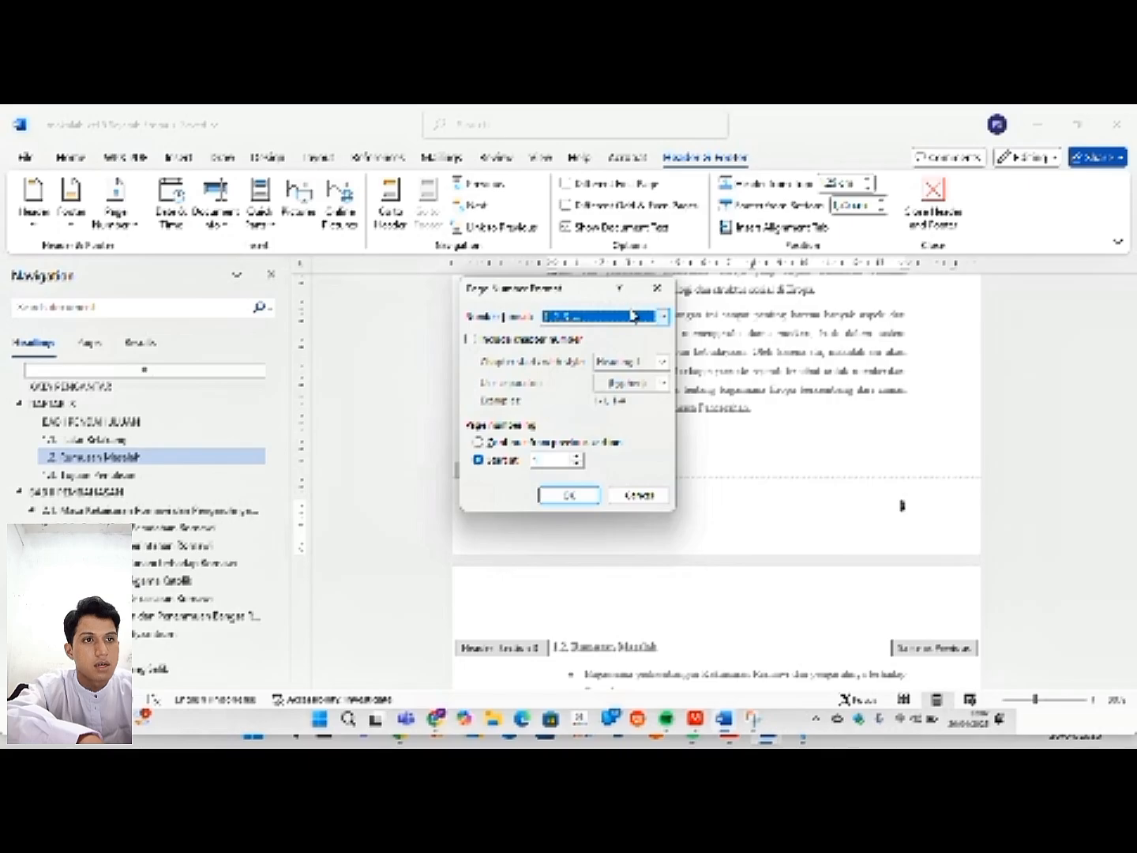
click(667, 320)
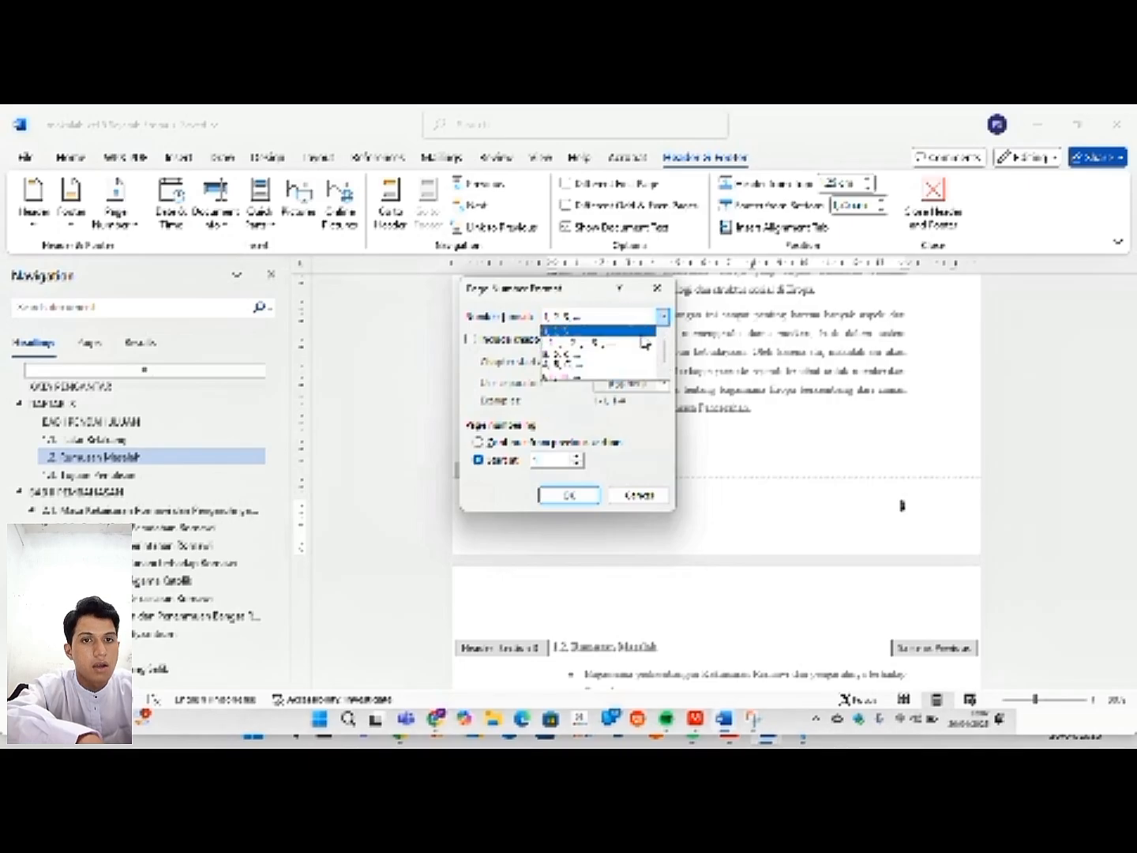
click(642, 332)
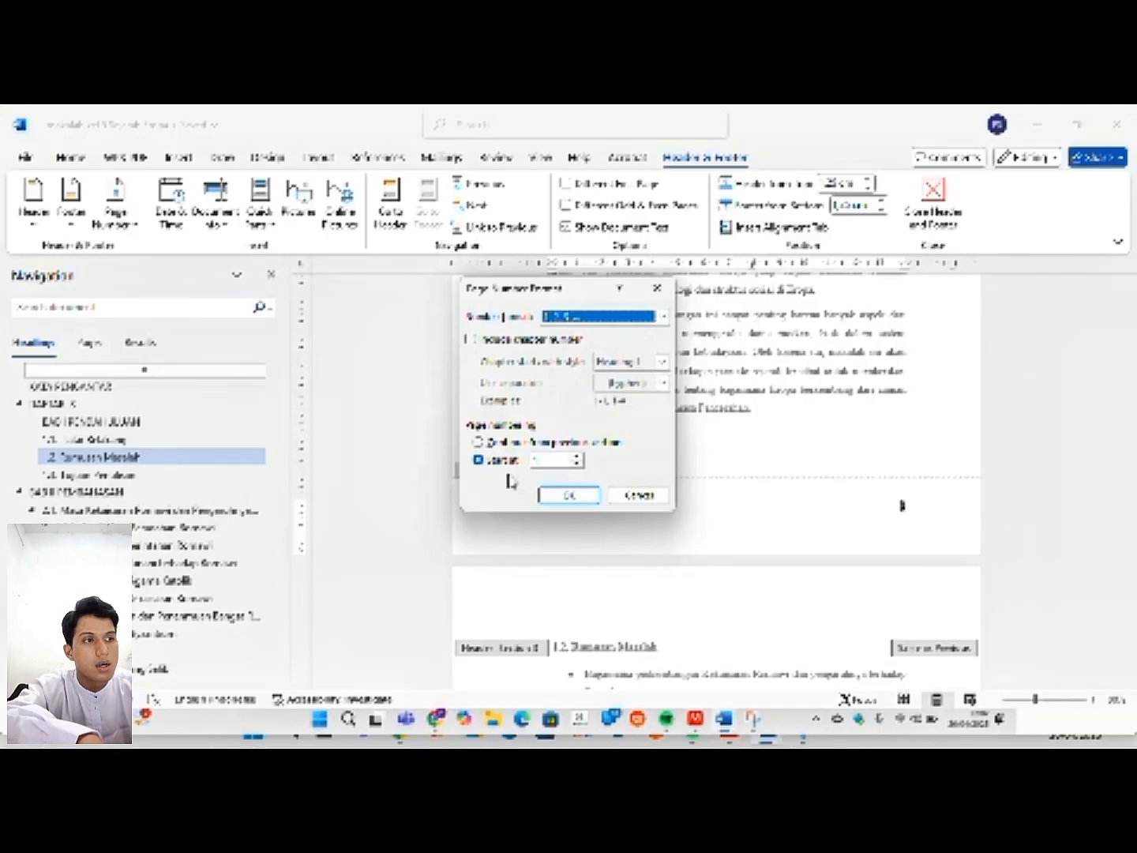
click(570, 495)
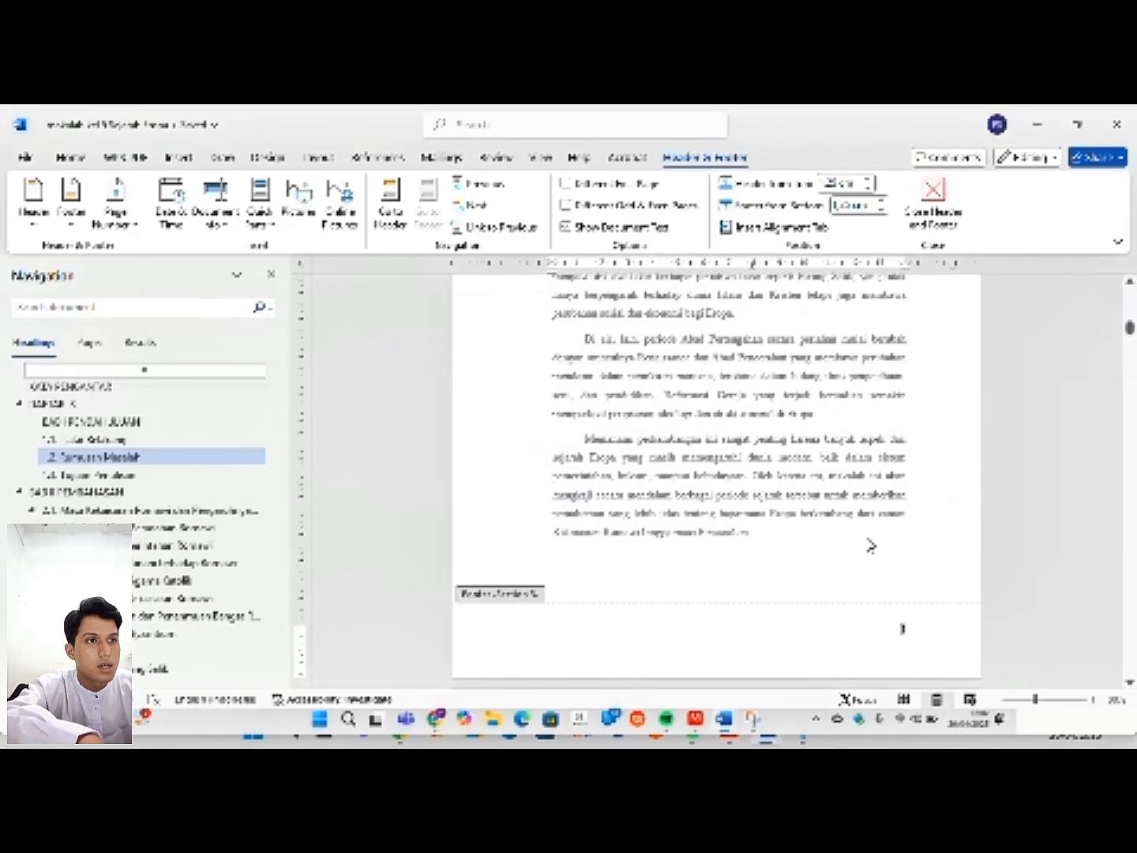
double_click(871, 543)
- Review the pages from BAB I back through DAFTAR ISI to the cover and KATA PENGANTAR
scroll(868, 538, up, 10)
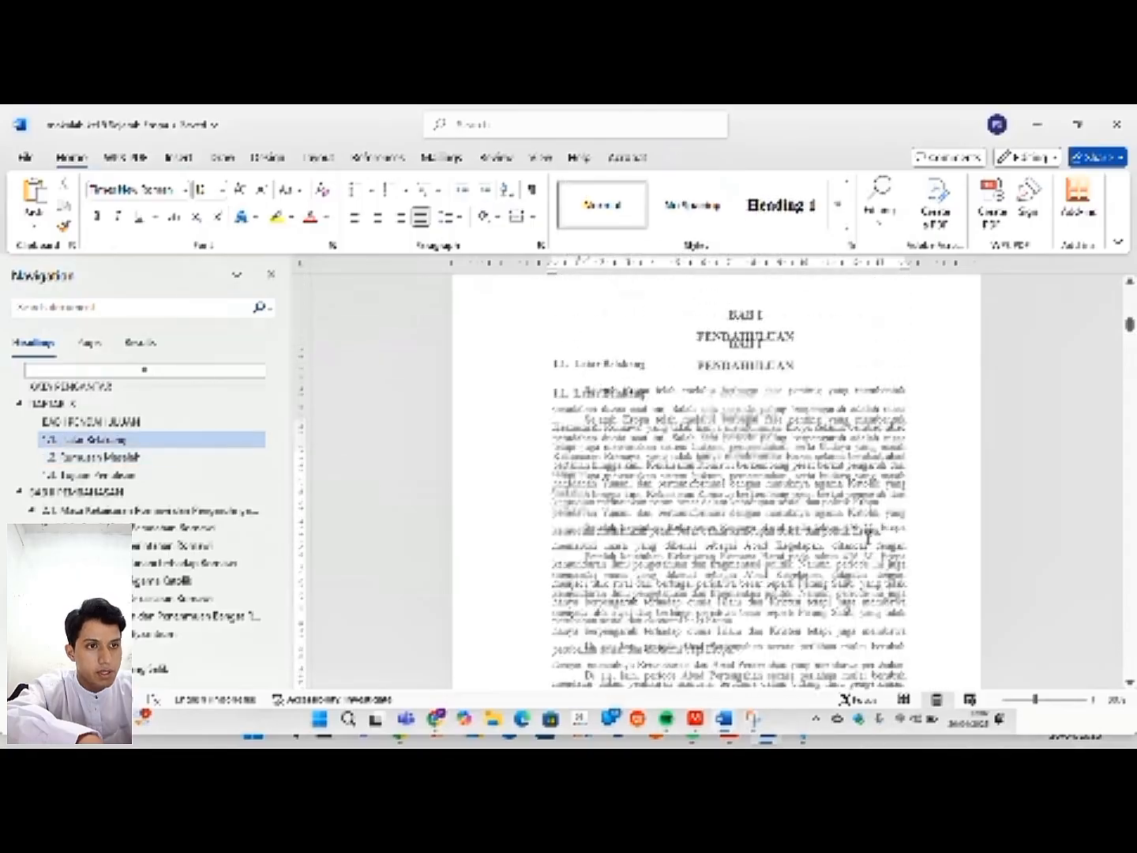
scroll(869, 538, up, 15)
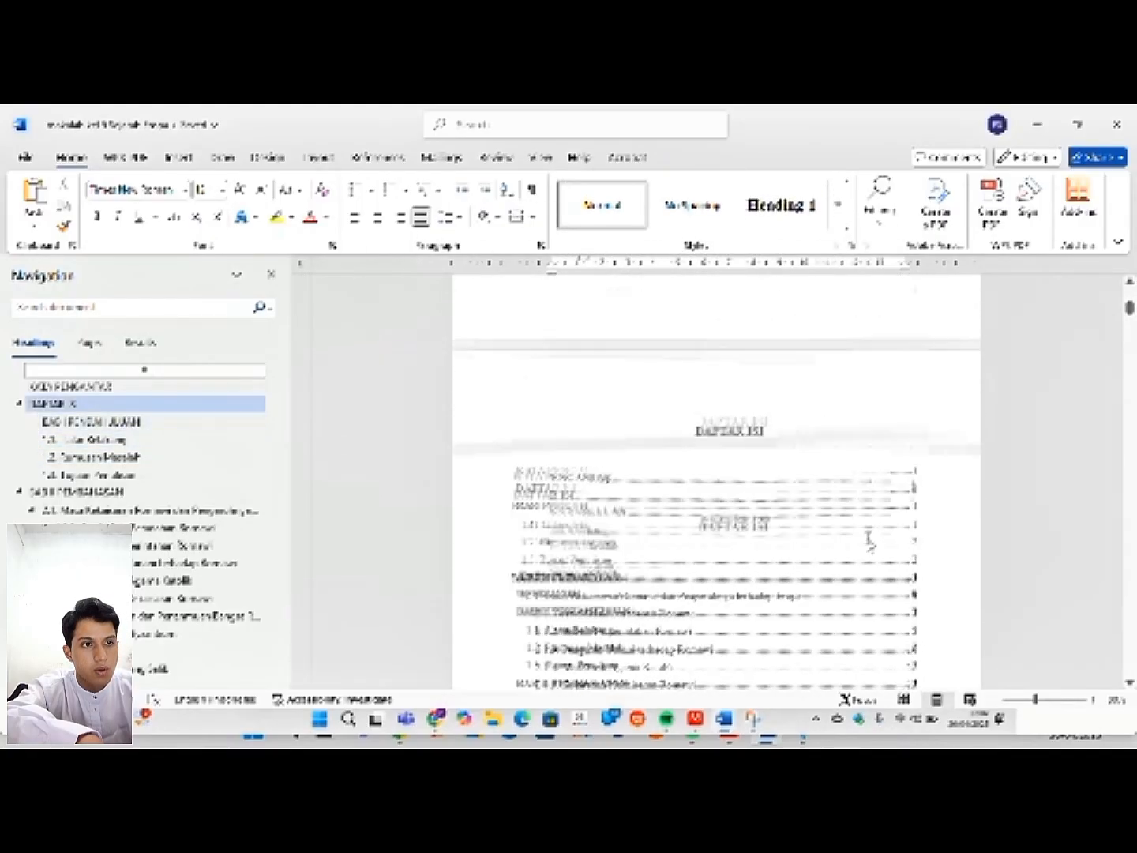
scroll(868, 537, up, 10)
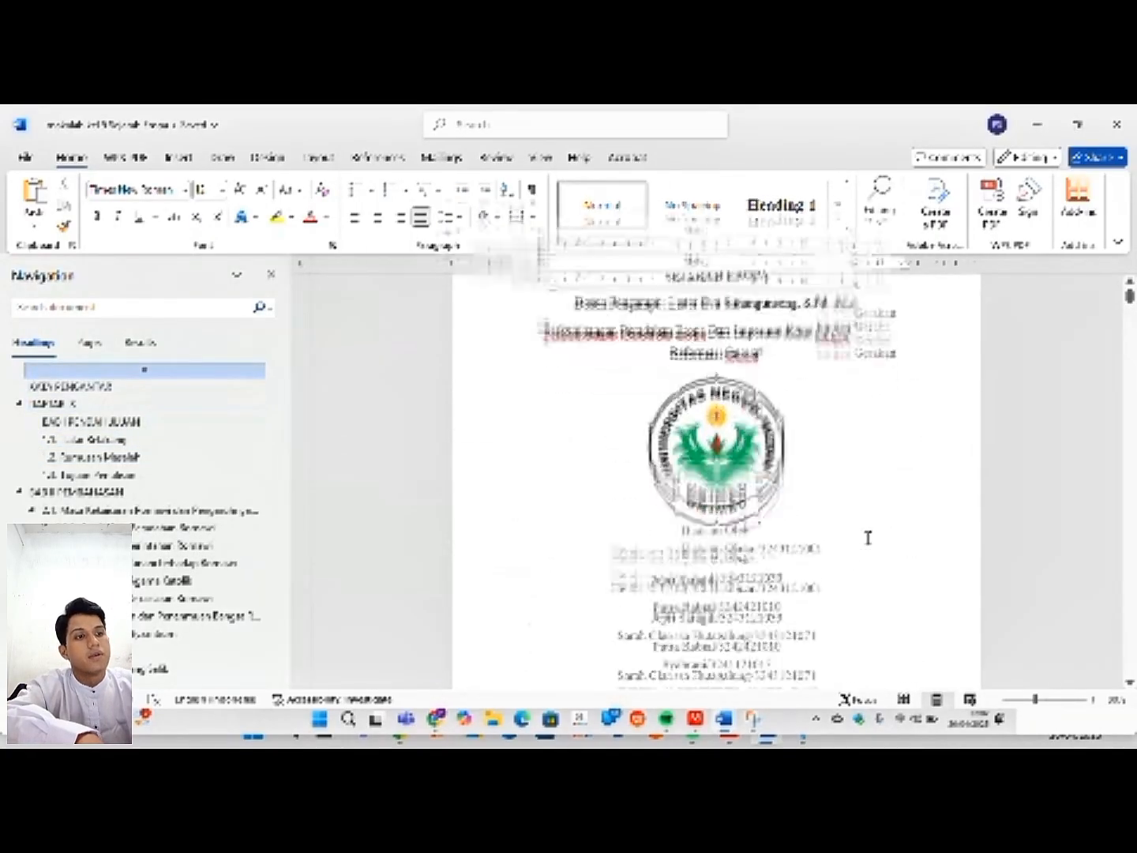
scroll(868, 538, down, 4)
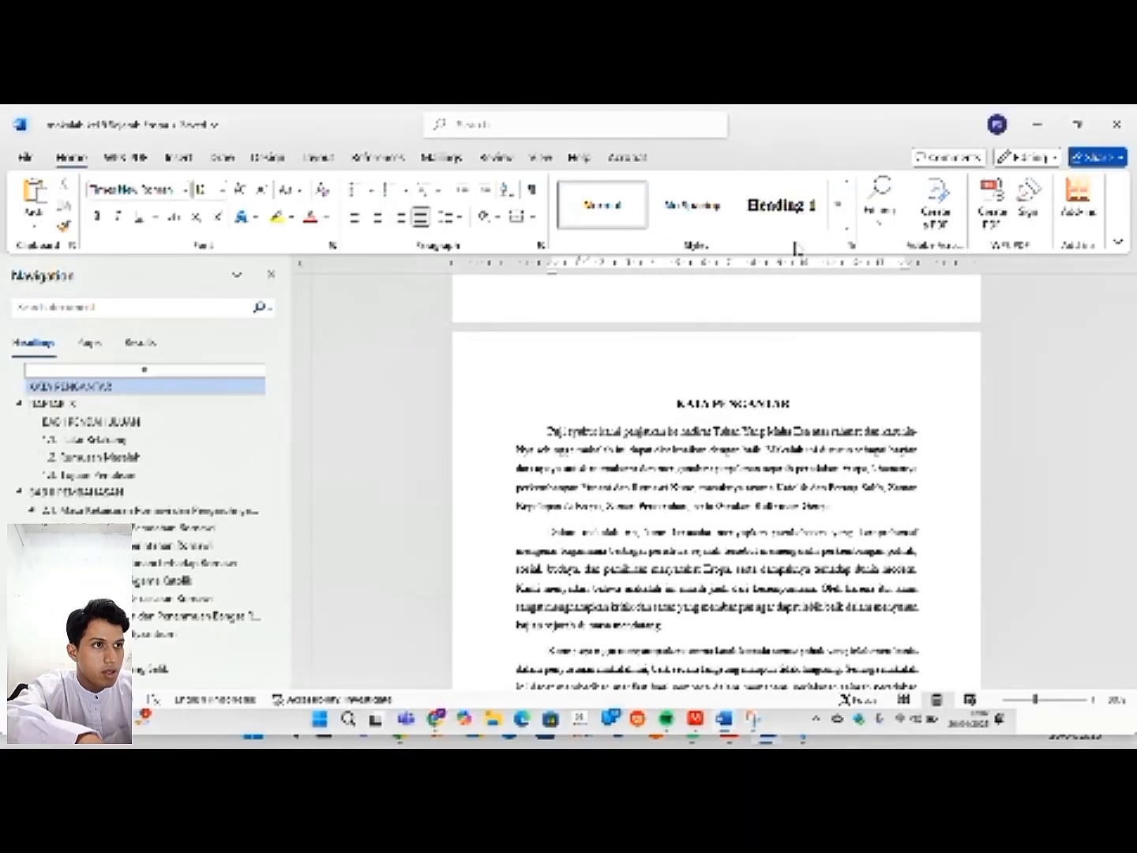
- Examine the style gallery, the heading outline and the Heading 1 style's options with the KATA PENGANTAR title selected
click(839, 227)
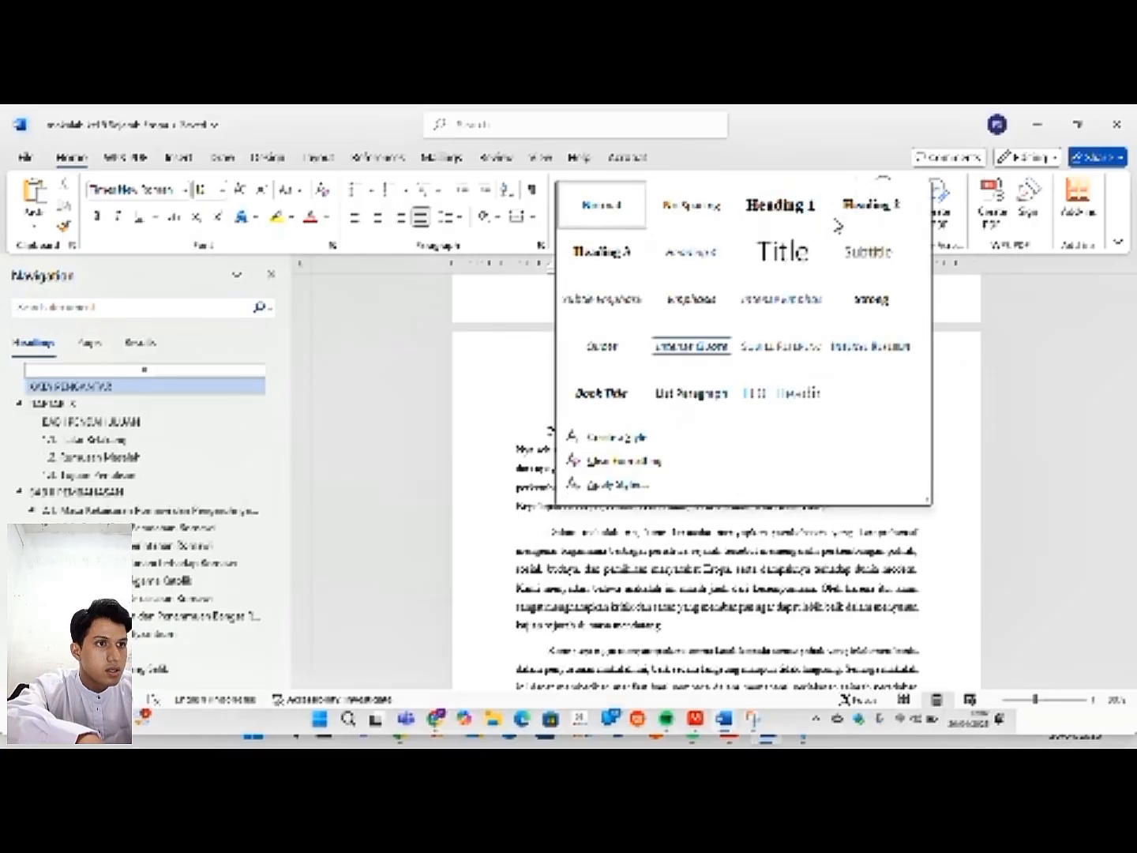
click(421, 373)
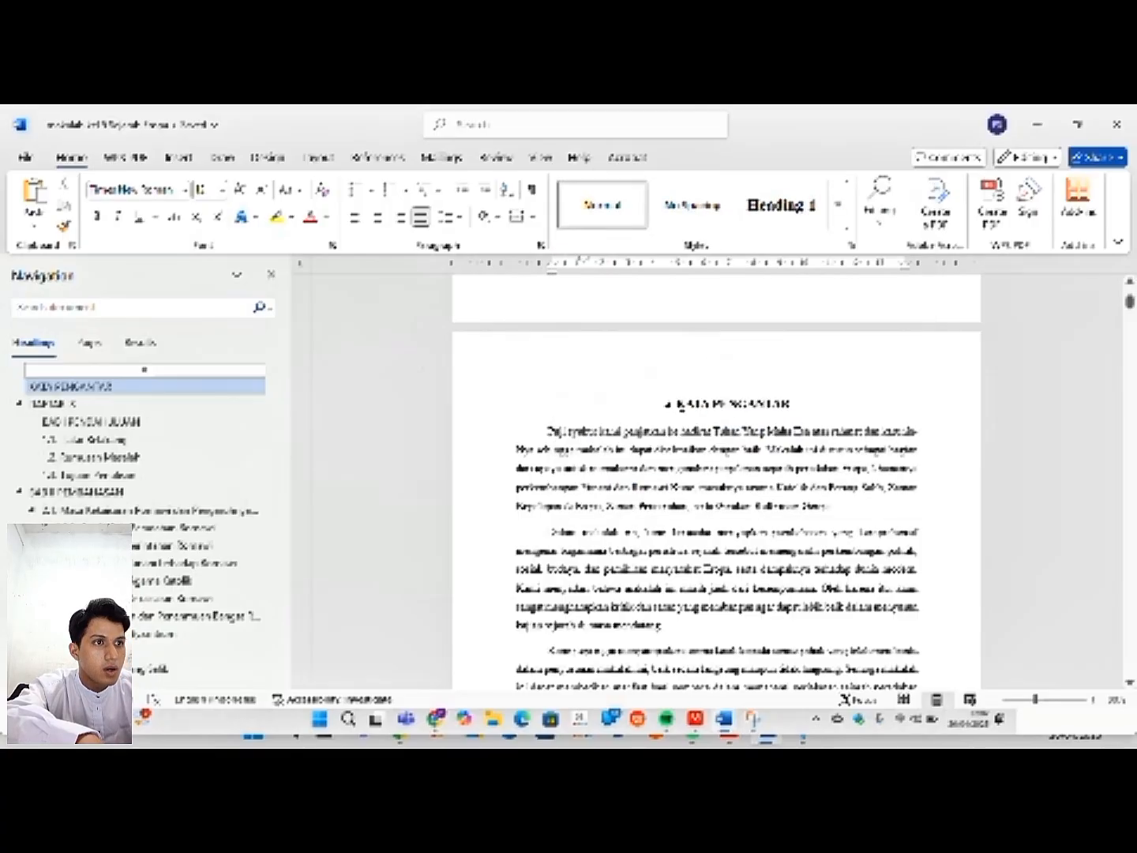
drag(676, 404, 766, 399)
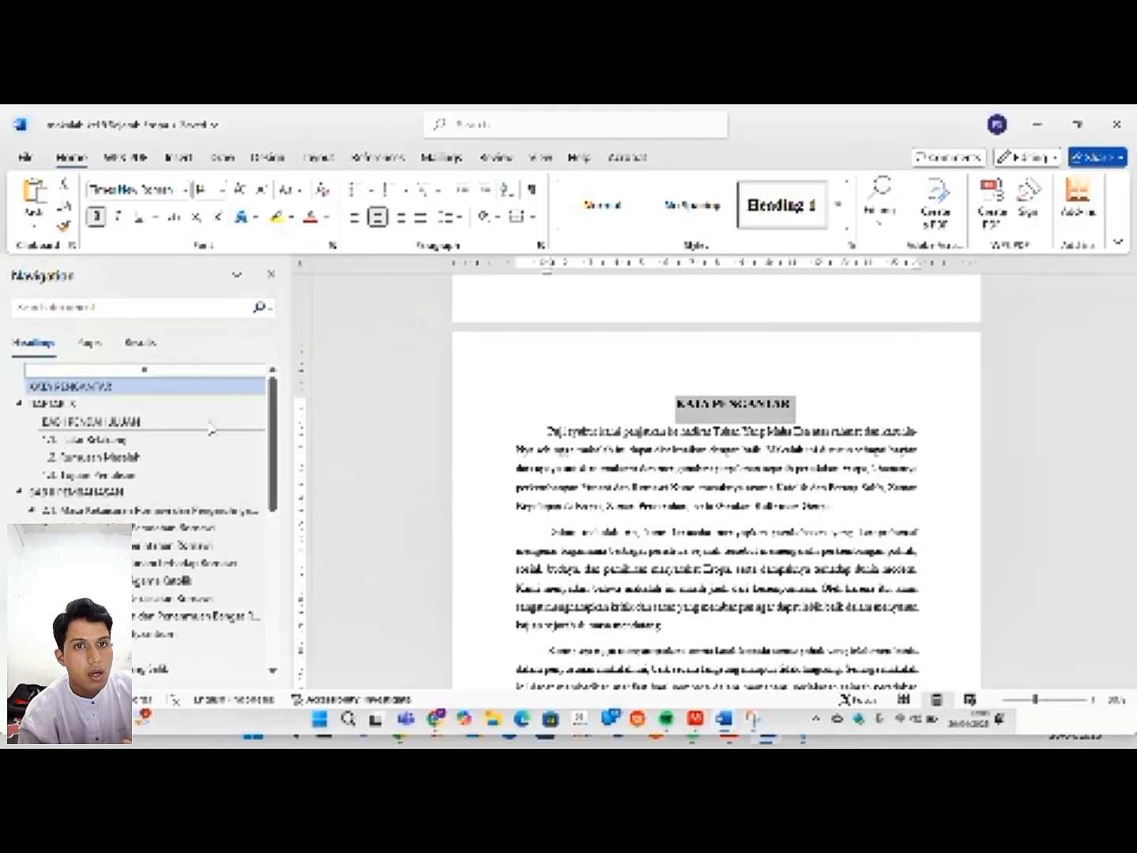
scroll(215, 427, down, 10)
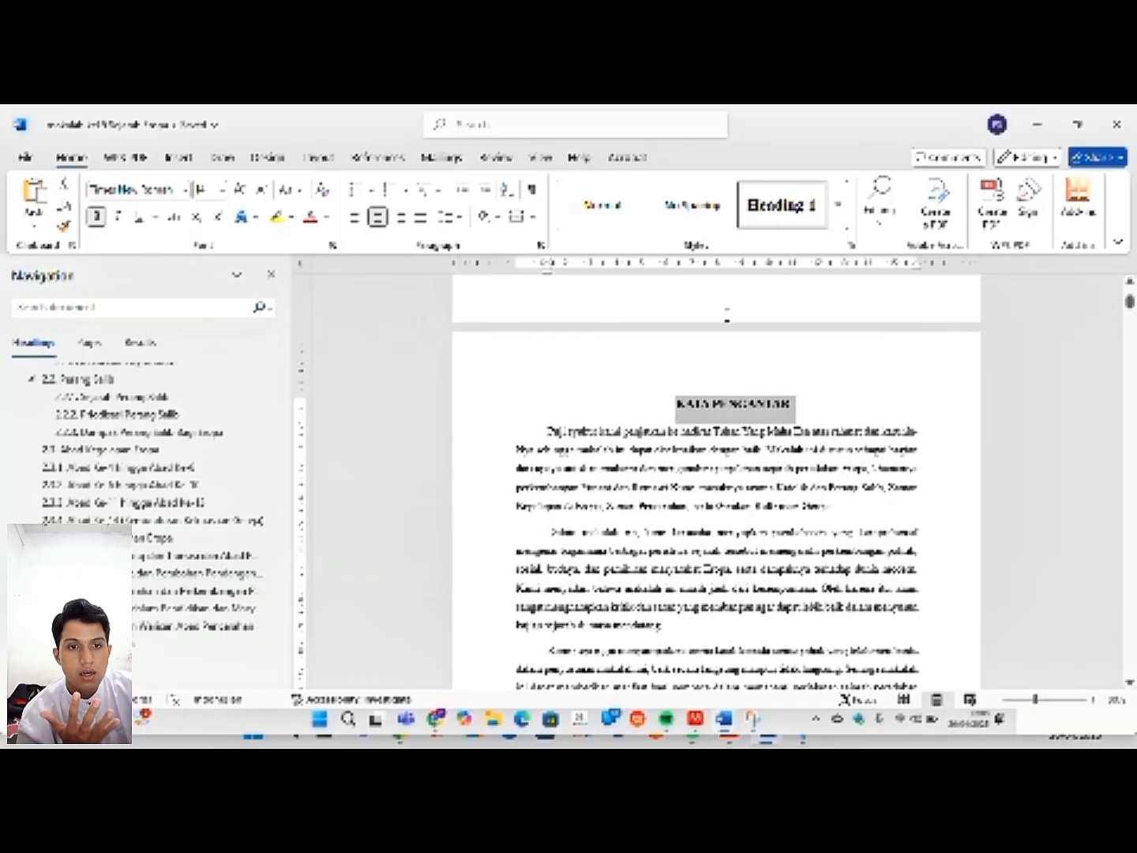
scroll(729, 399, up, 2)
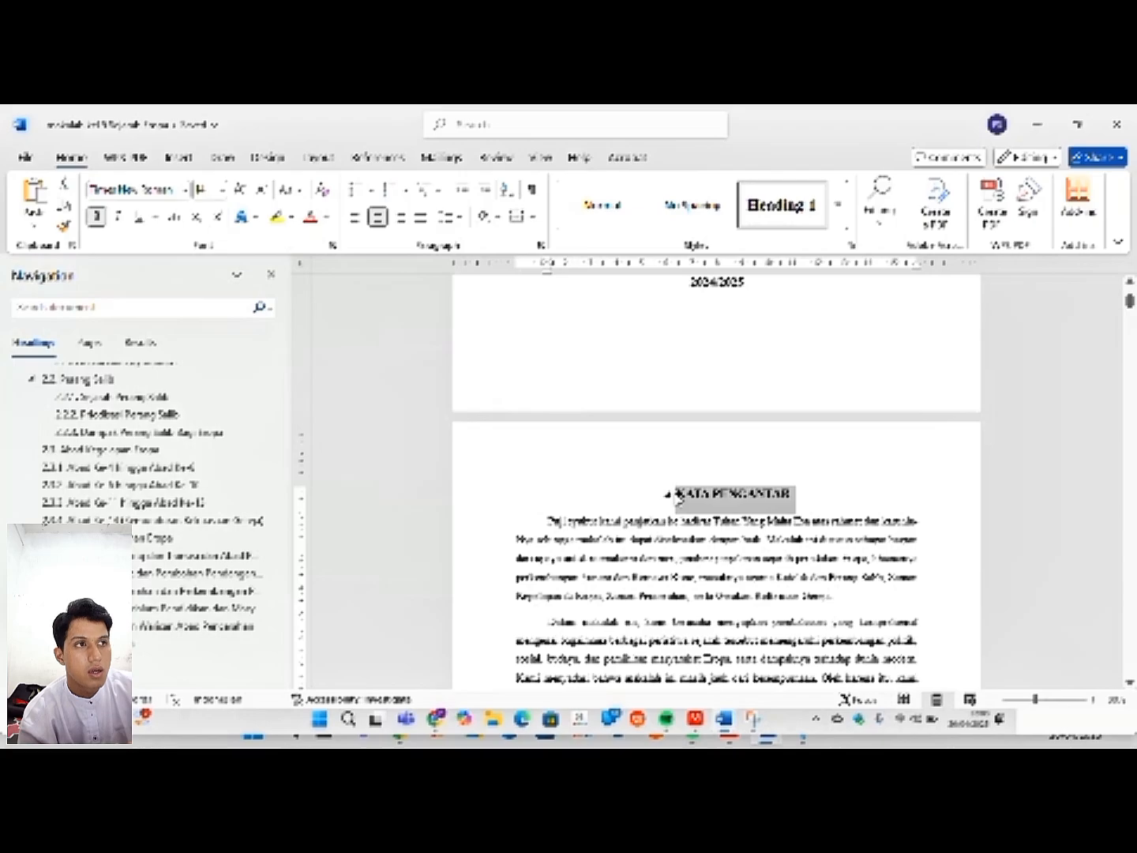
right_click(796, 227)
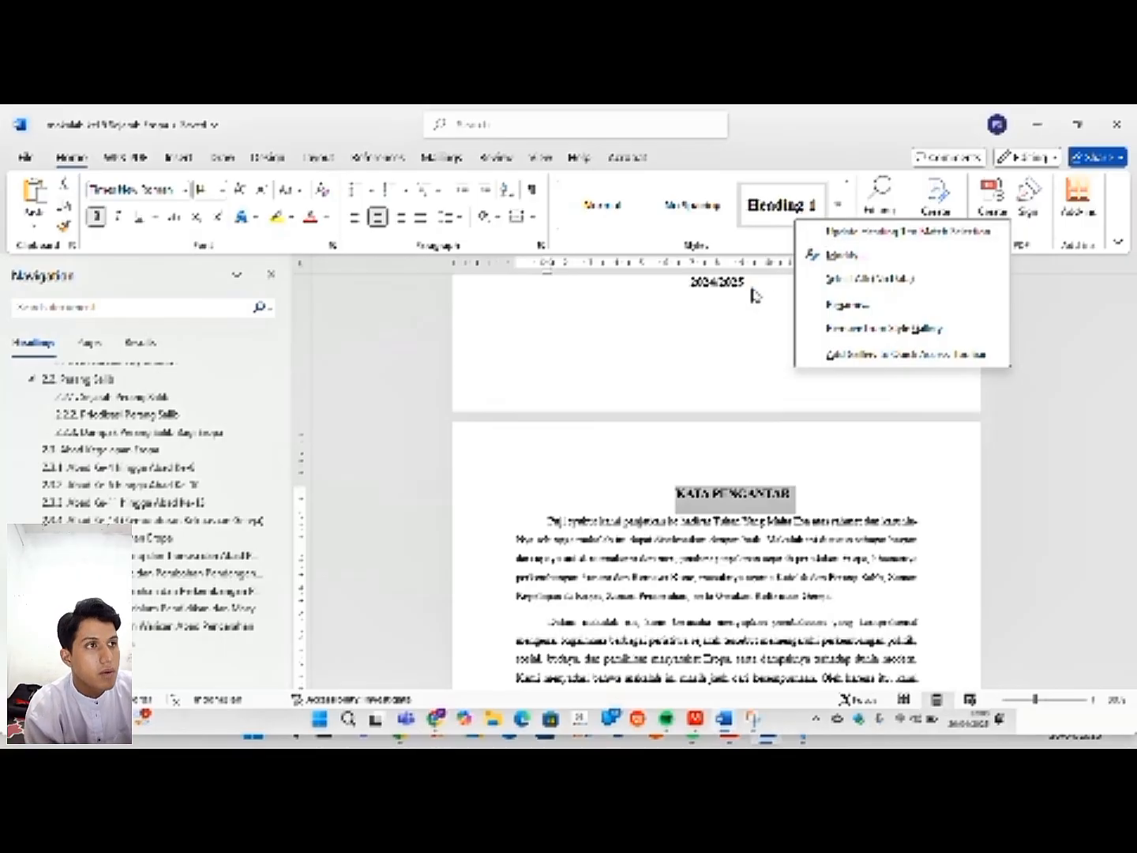
click(633, 471)
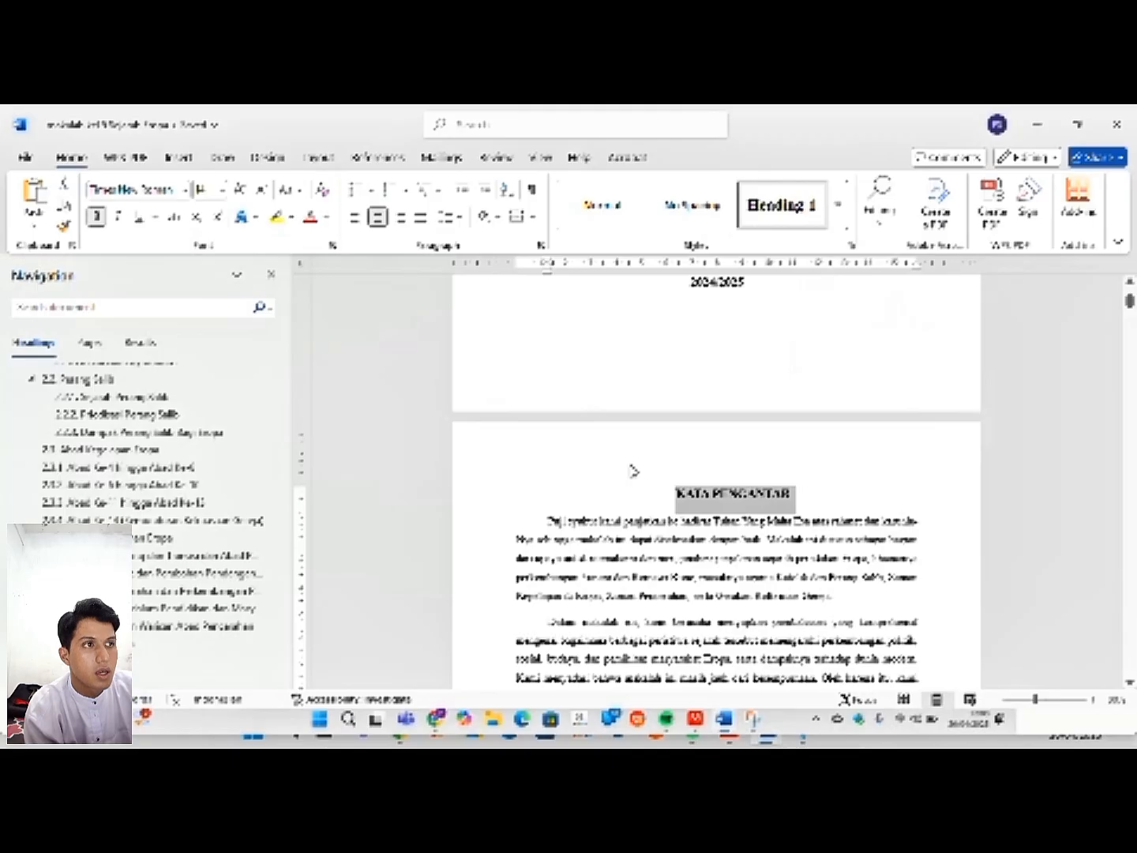
- Visit BAB I PENDAHULUAN, 1.2 Rumusan Masalah and 1.3 Tujuan Penulisan through the heading outline and view its remaining entries
scroll(146, 419, up, 10)
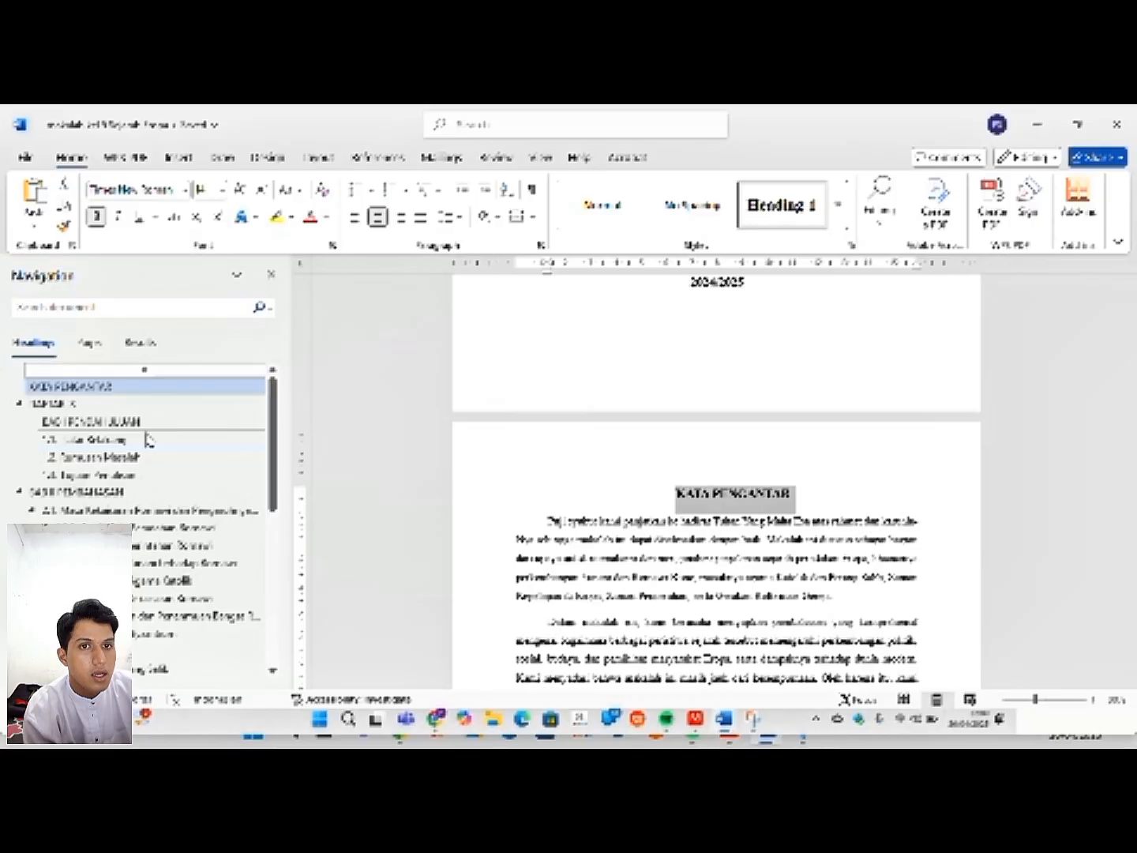
click(134, 427)
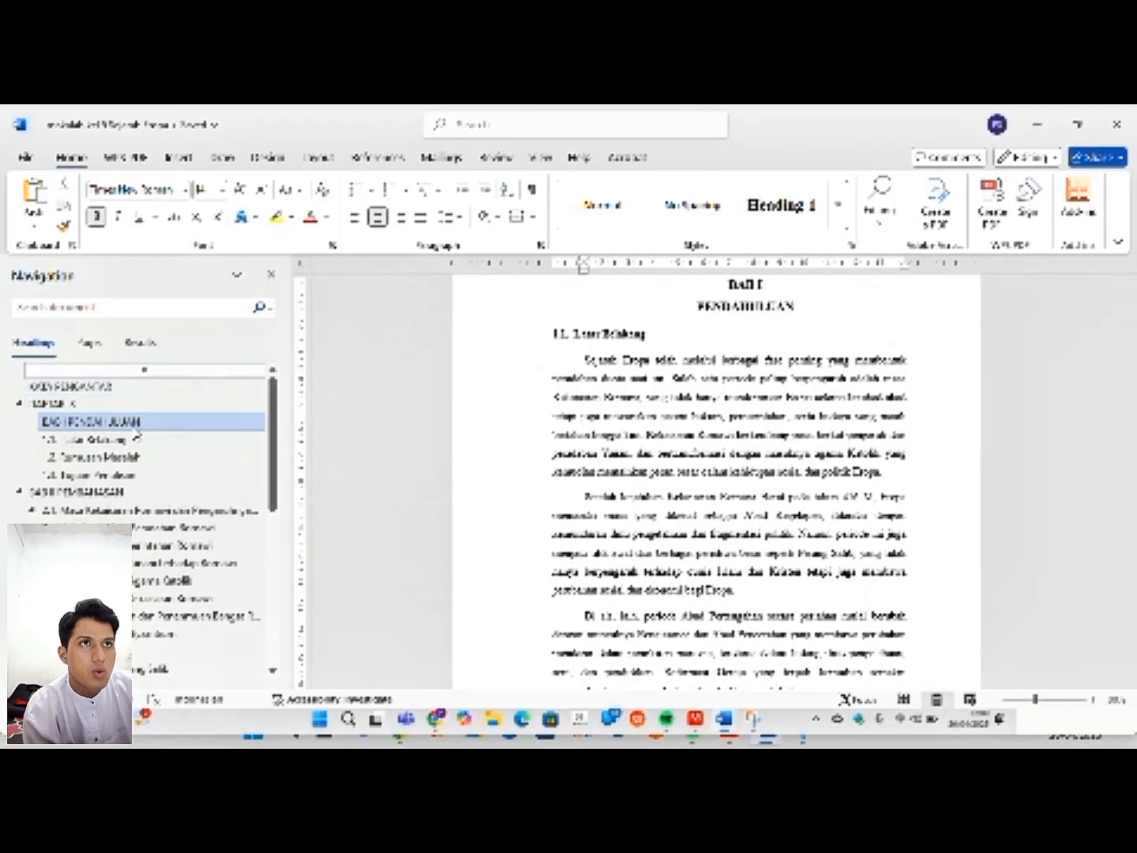
click(138, 458)
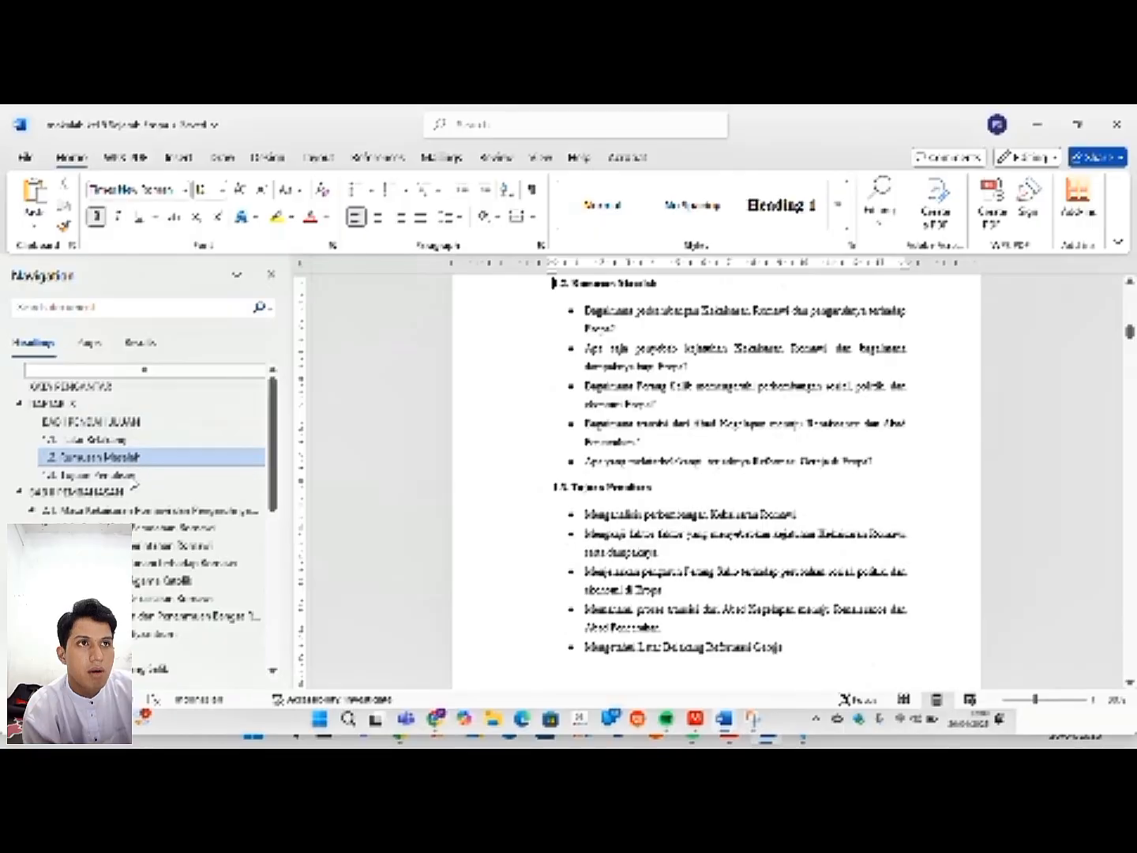
click(132, 476)
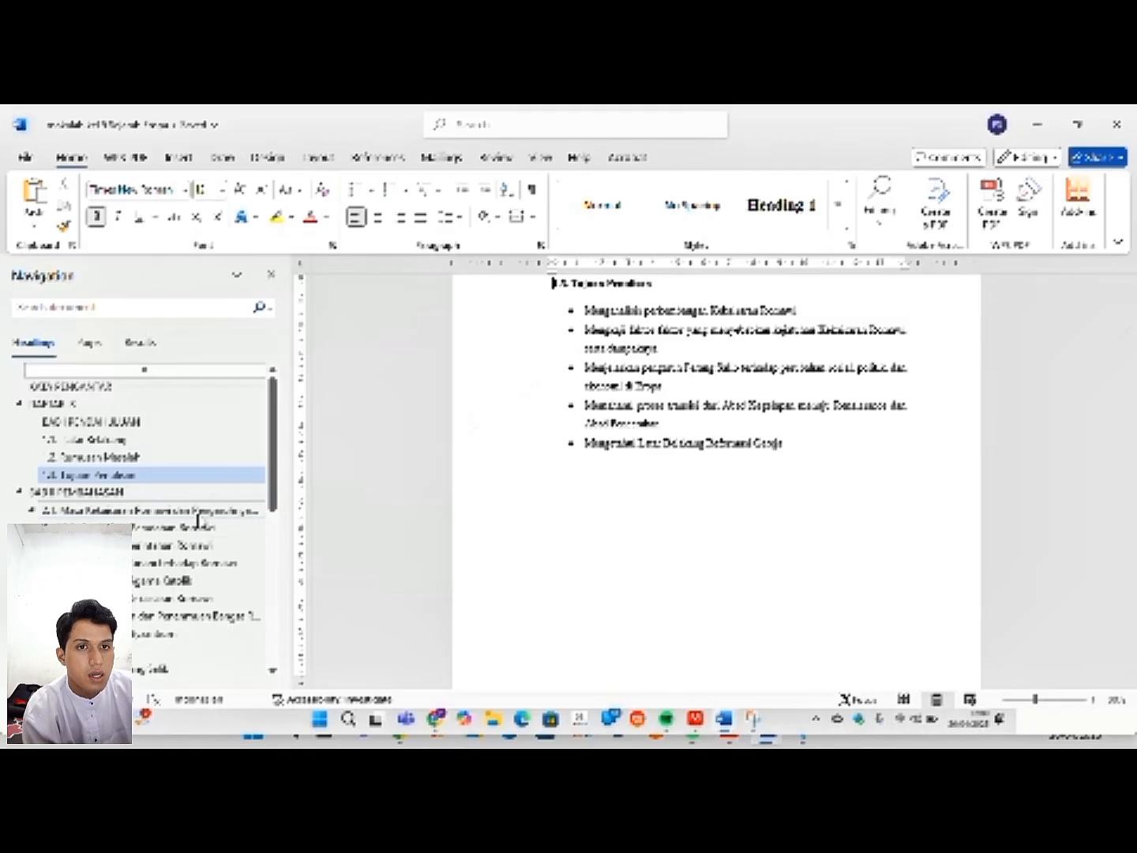
scroll(197, 521, down, 10)
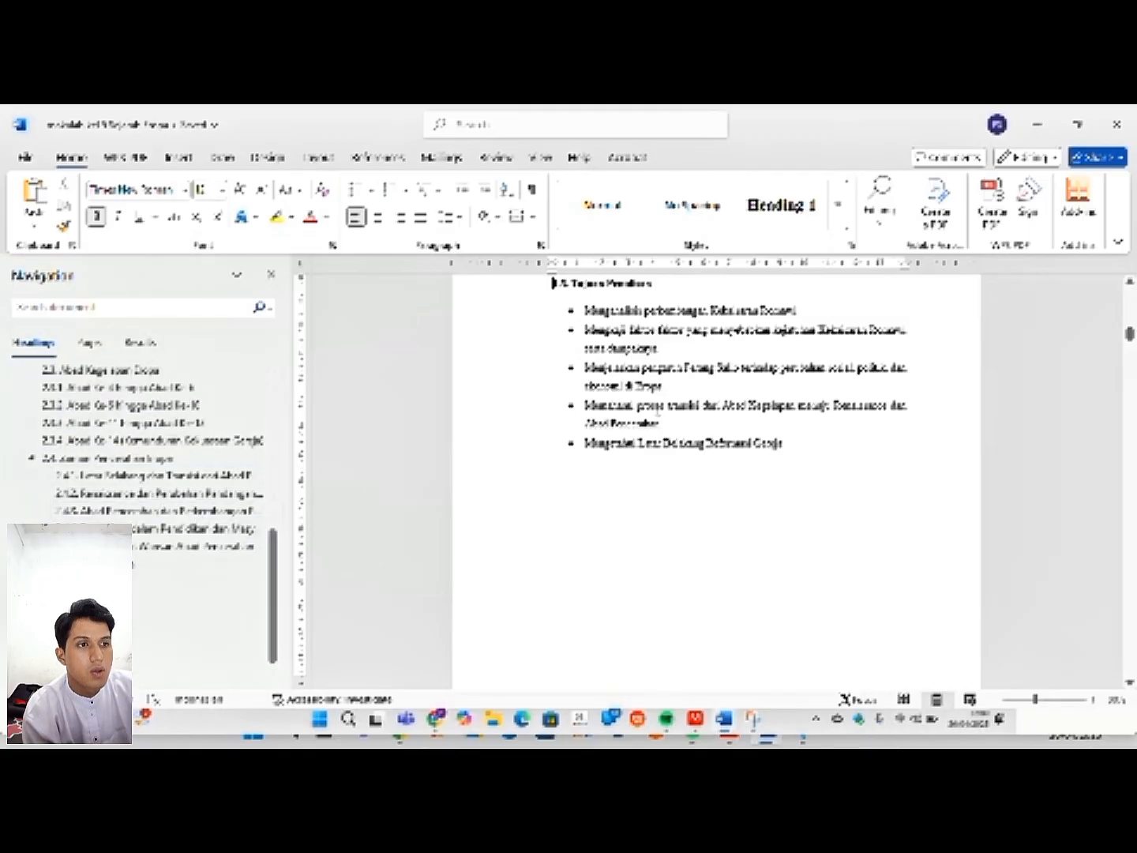
- Delete the existing table of contents under the DAFTAR ISI title, including its leftover empty frame
scroll(658, 407, up, 20)
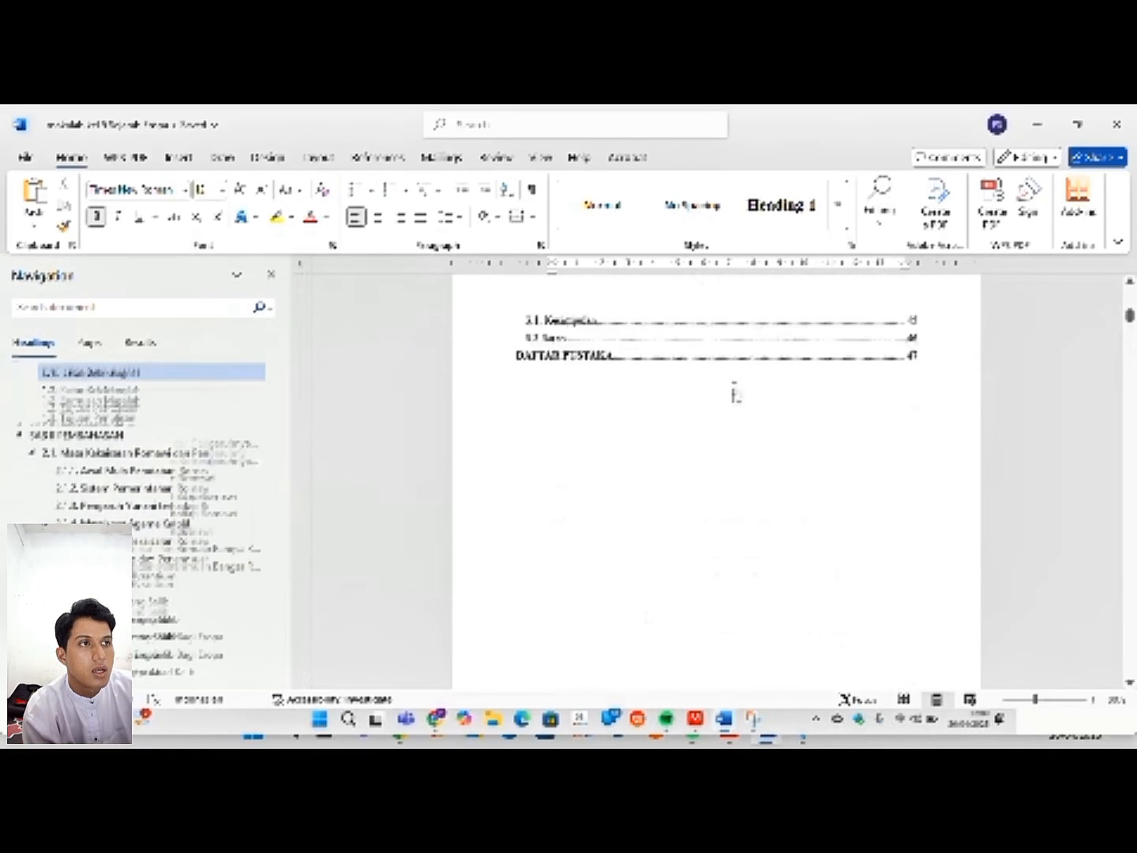
scroll(735, 393, up, 15)
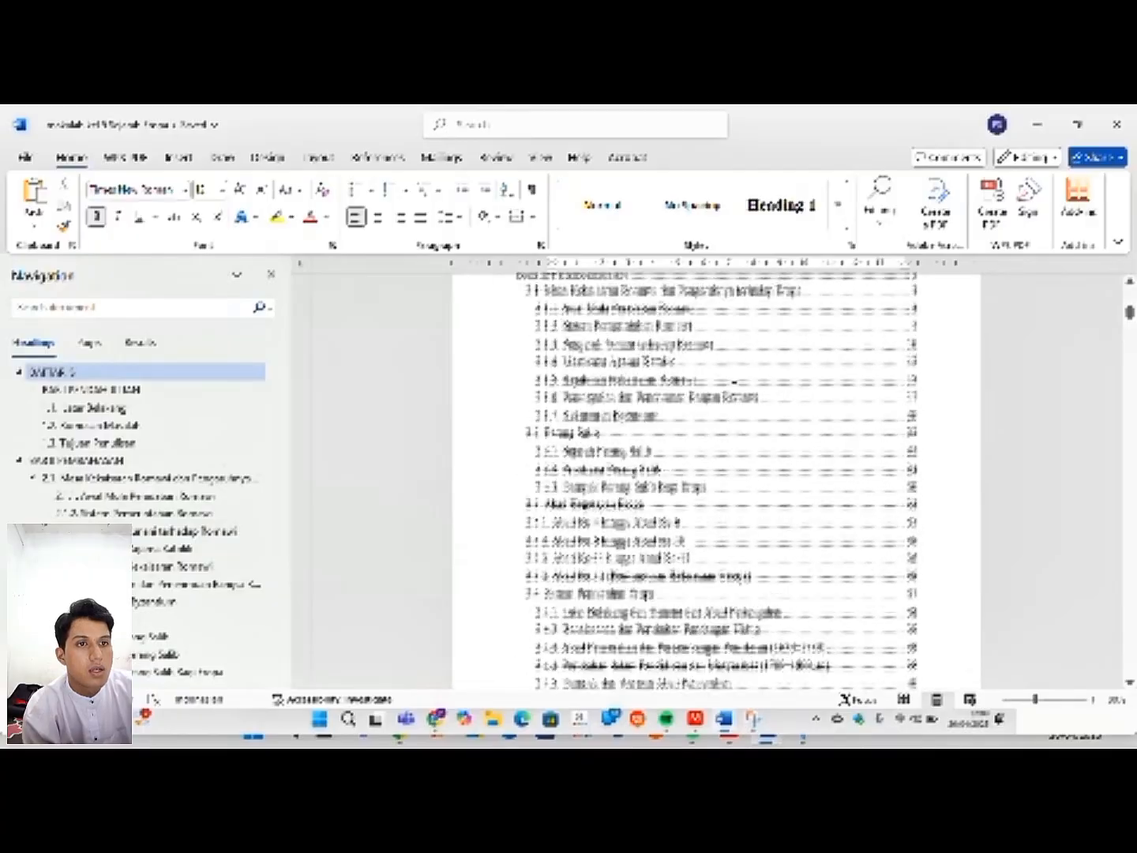
scroll(734, 382, up, 10)
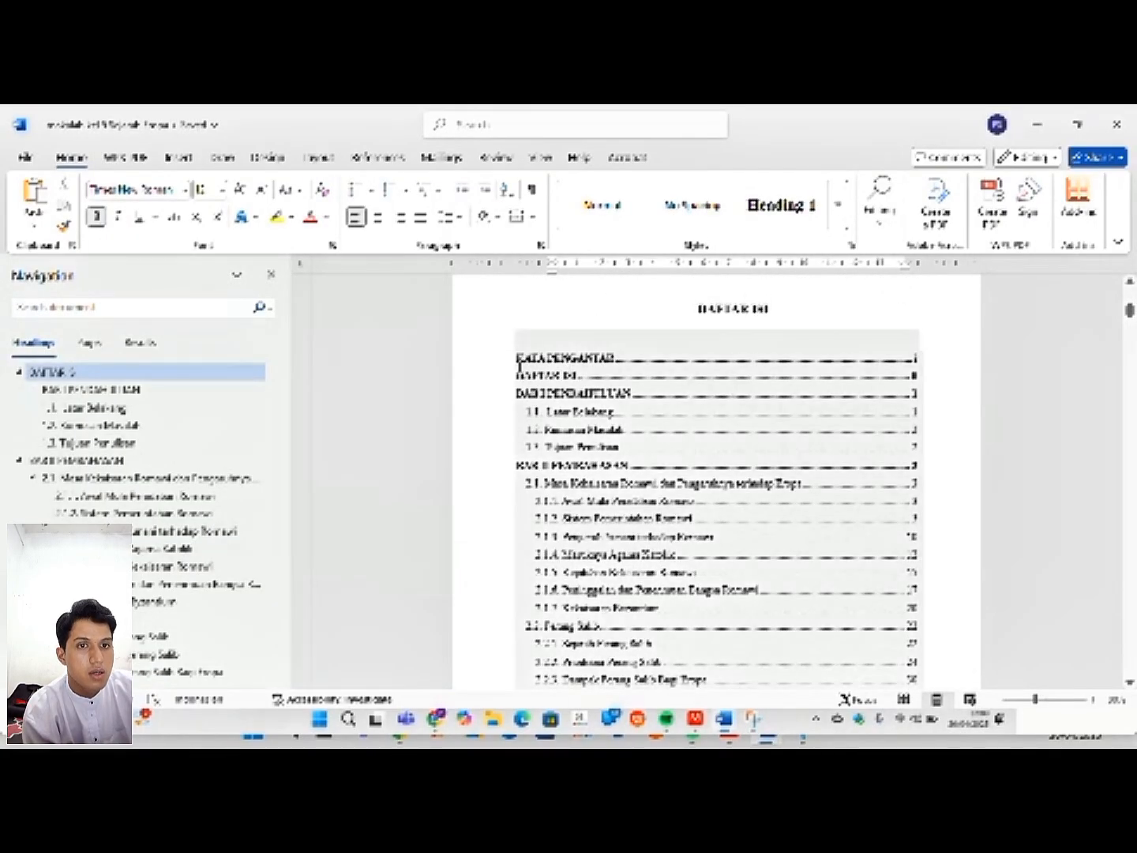
double_click(522, 358)
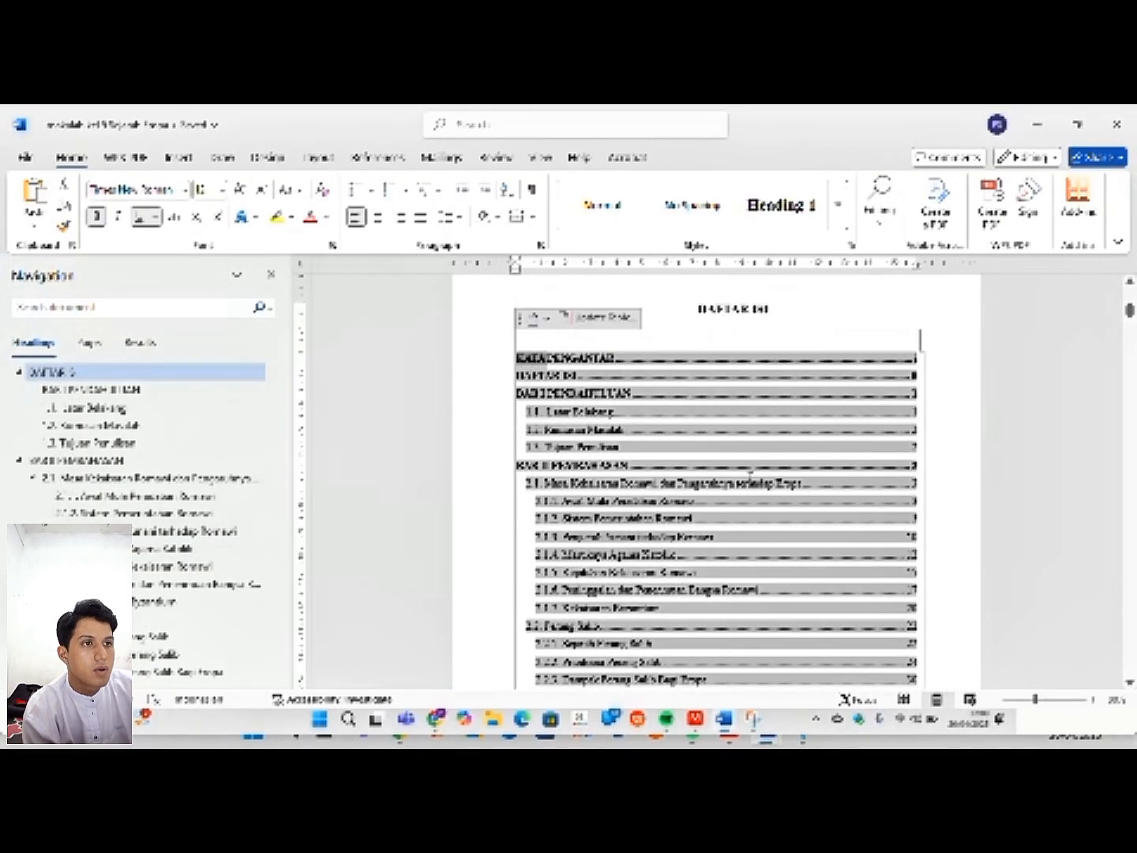
scroll(749, 477, down, 4)
scroll(750, 477, down, 4)
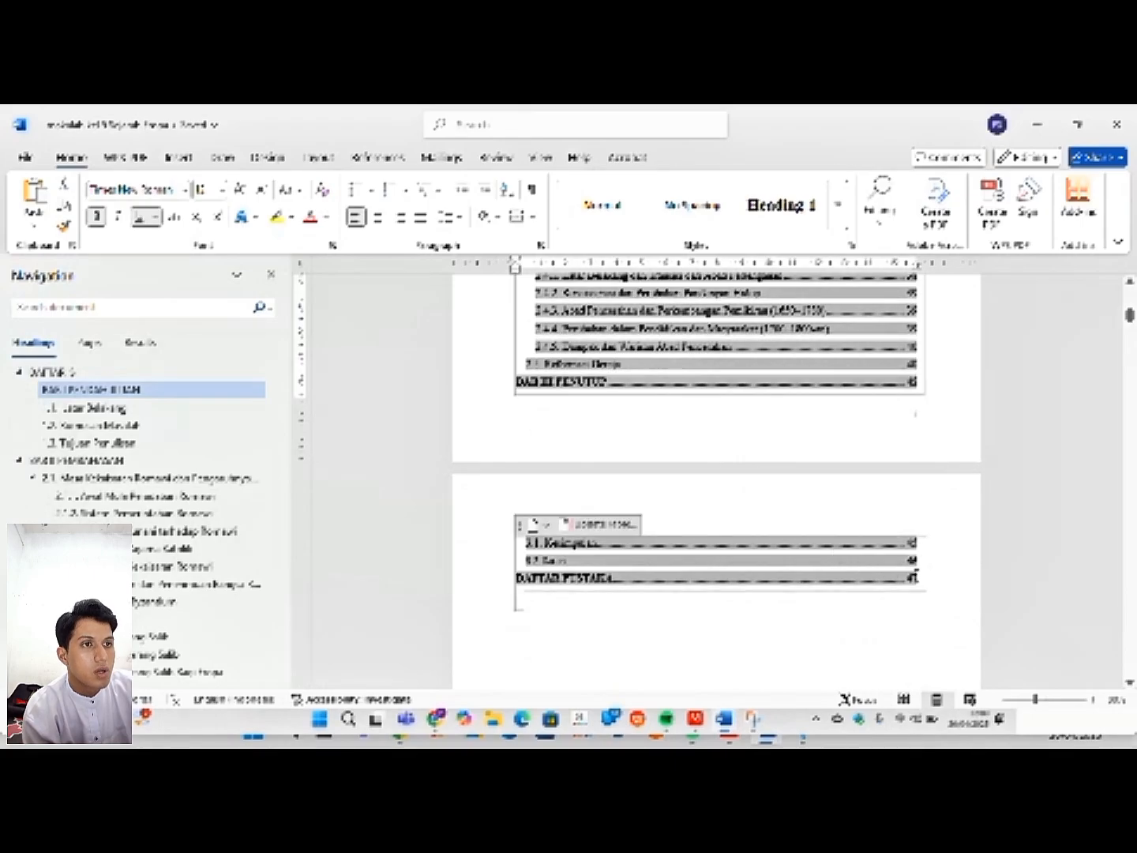
key(Delete)
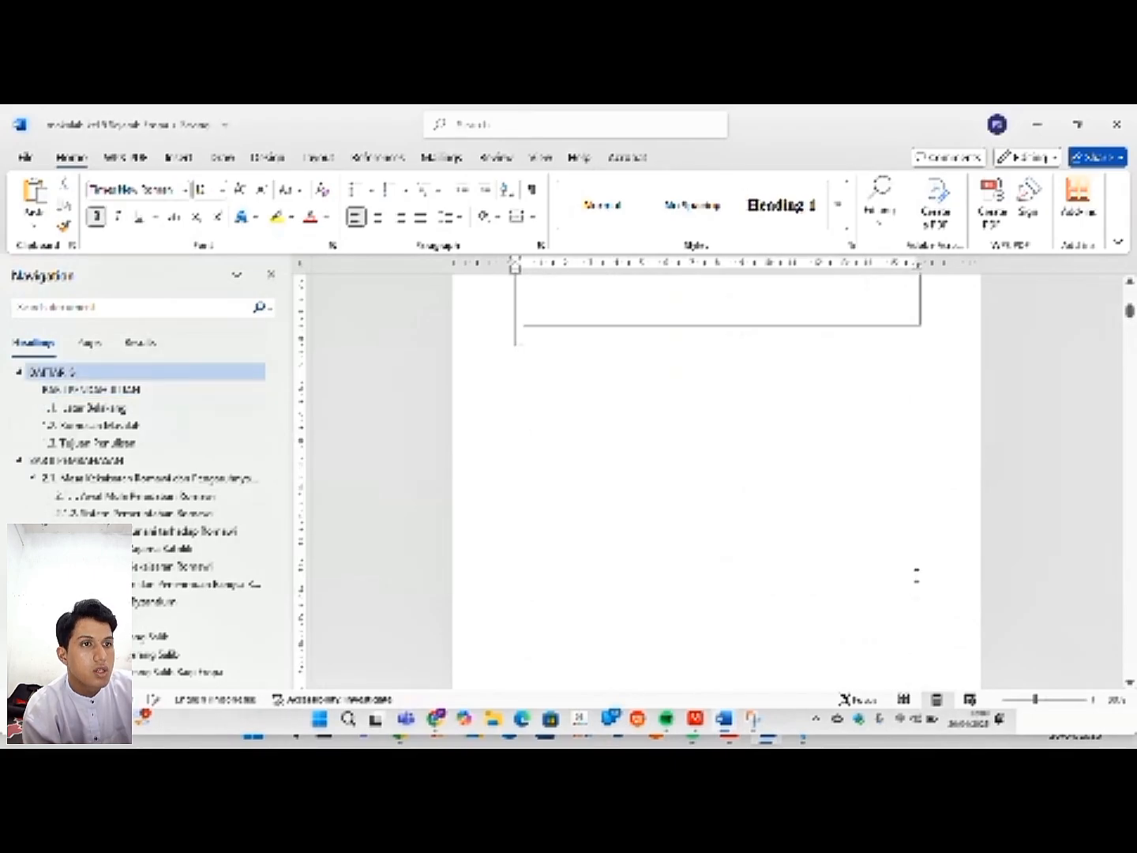
scroll(916, 576, up, 2)
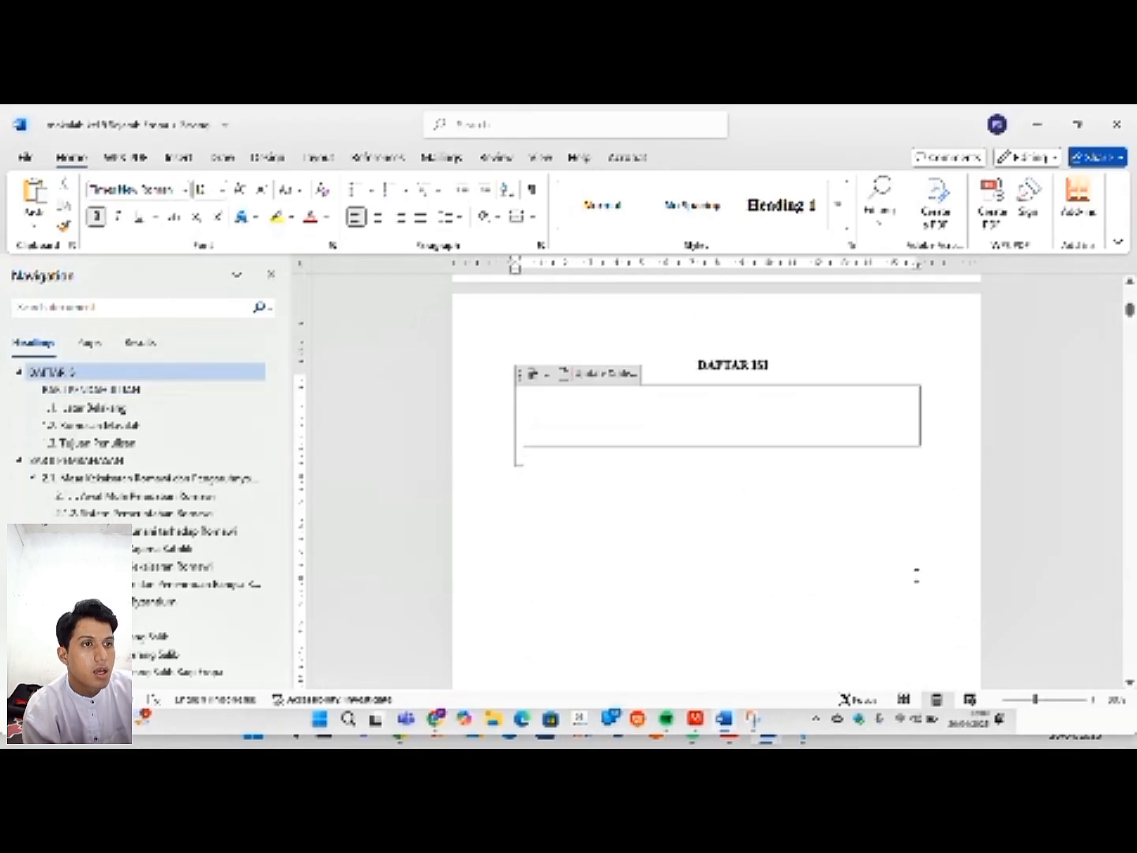
click(655, 487)
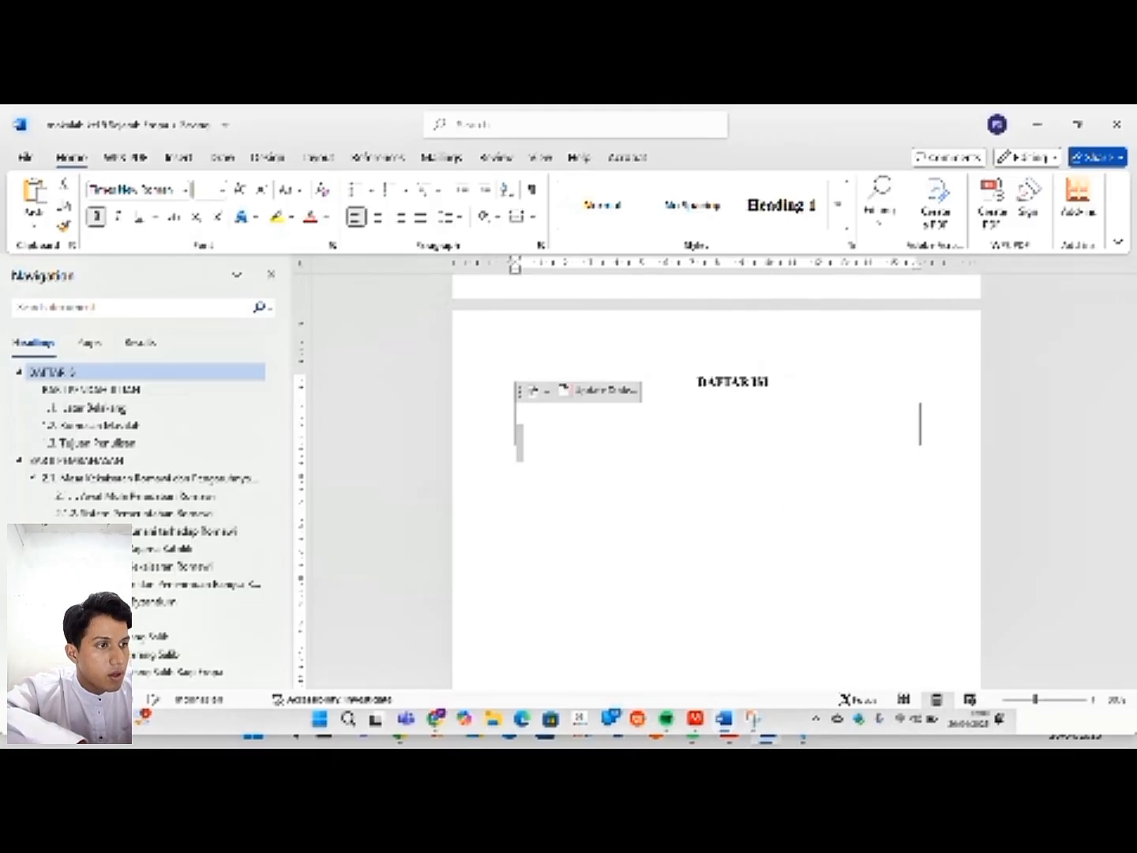
key(BackSpace)
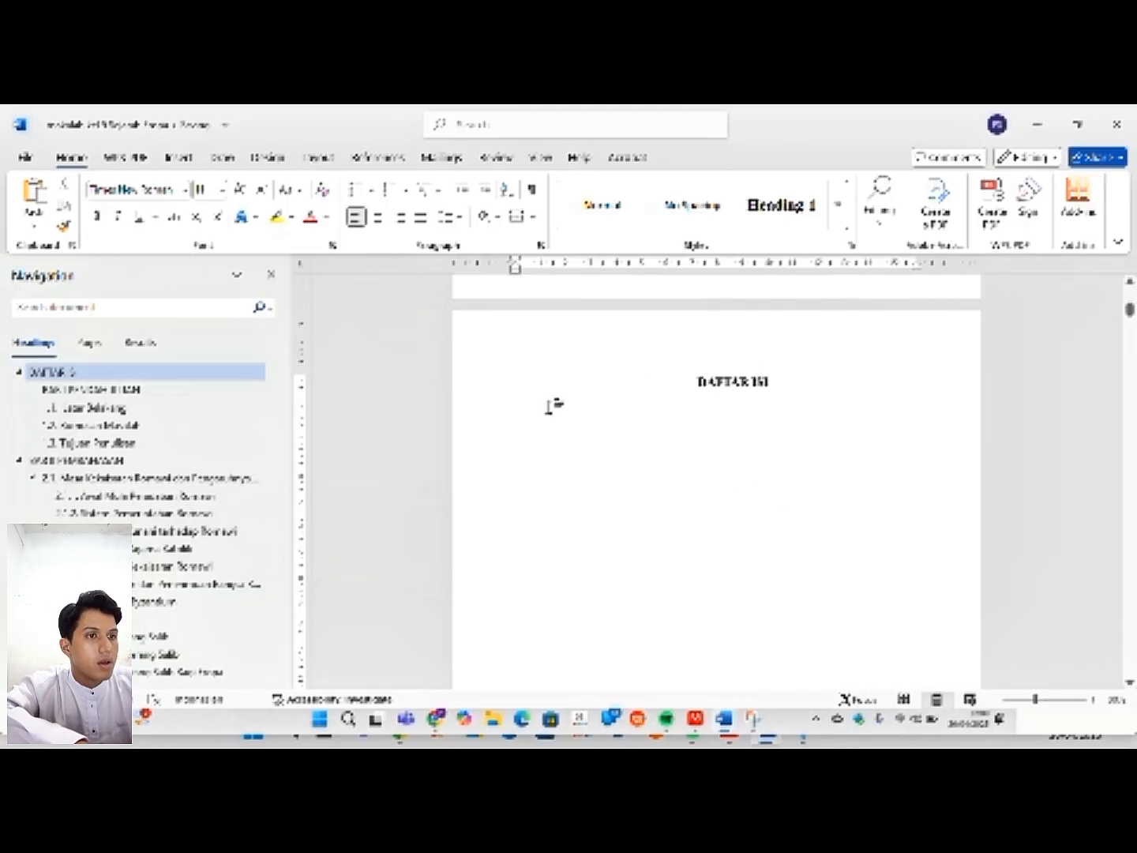
- Insert a new table of contents under the DAFTAR ISI title using the built-in Automatic Table 1
click(379, 158)
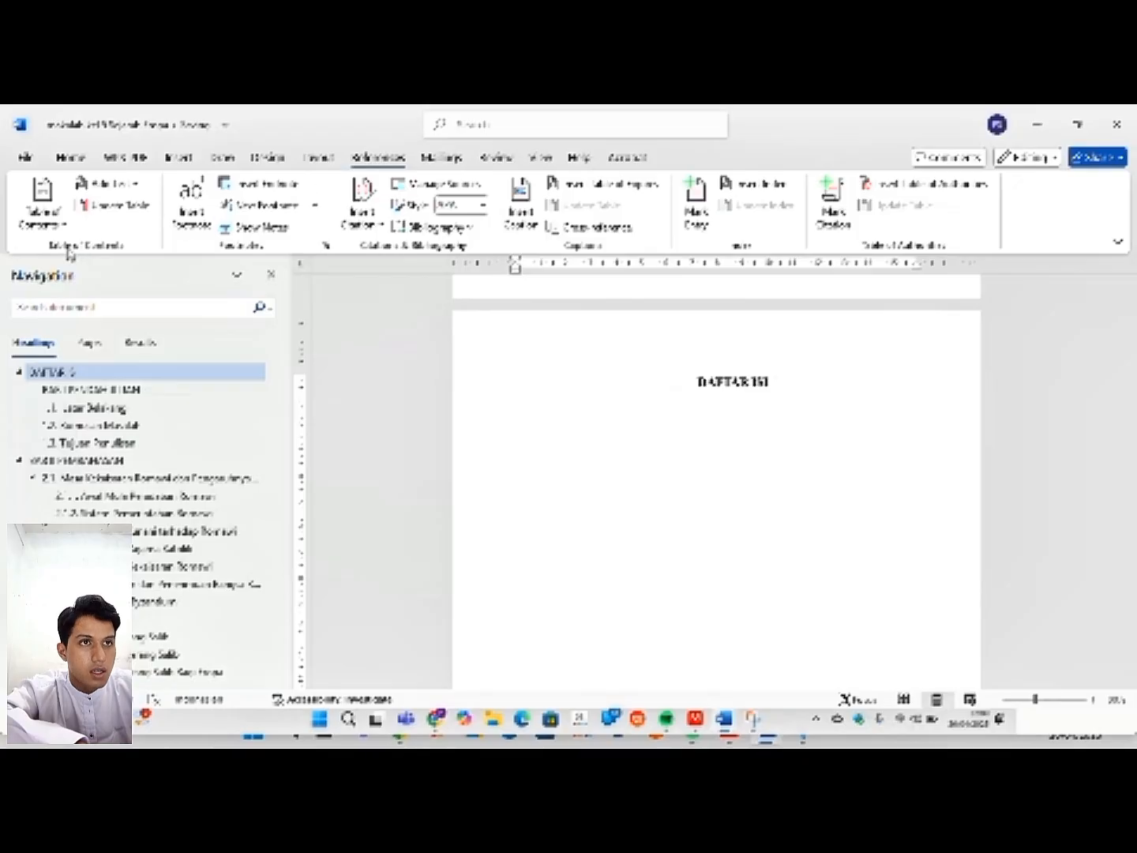
click(44, 209)
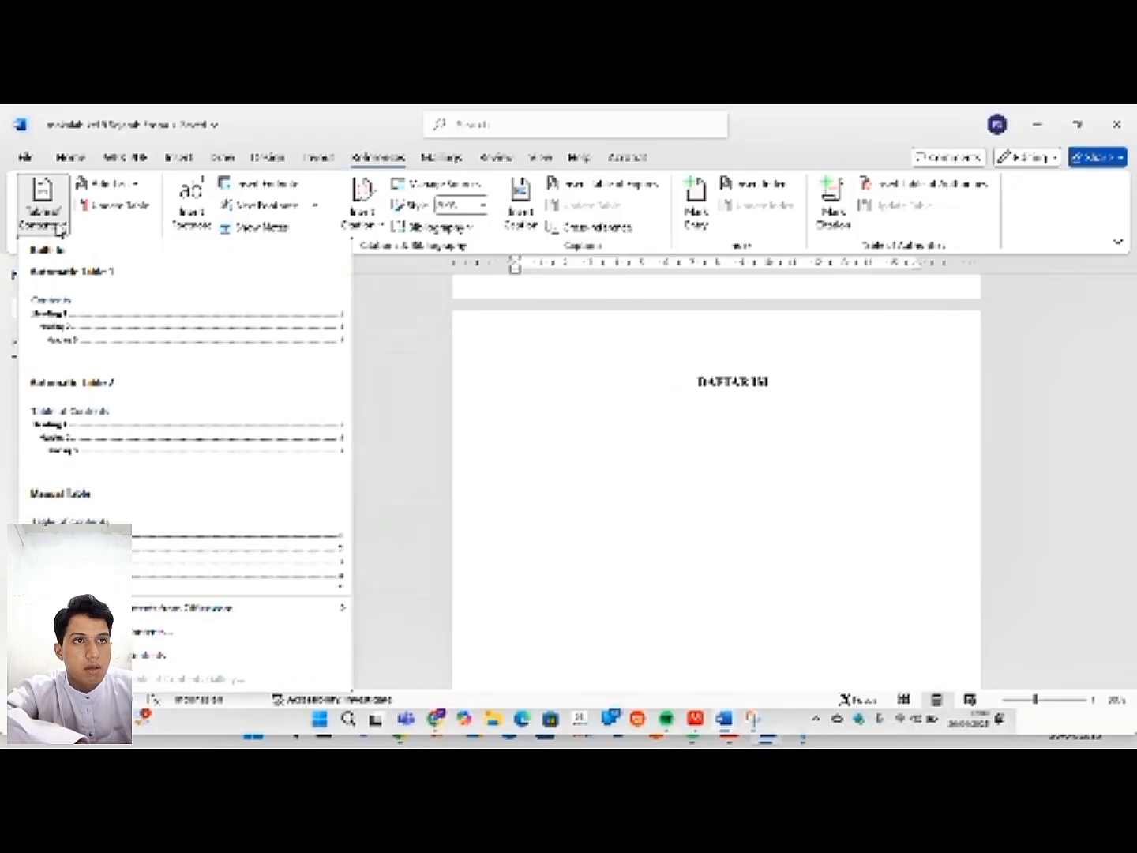
click(90, 324)
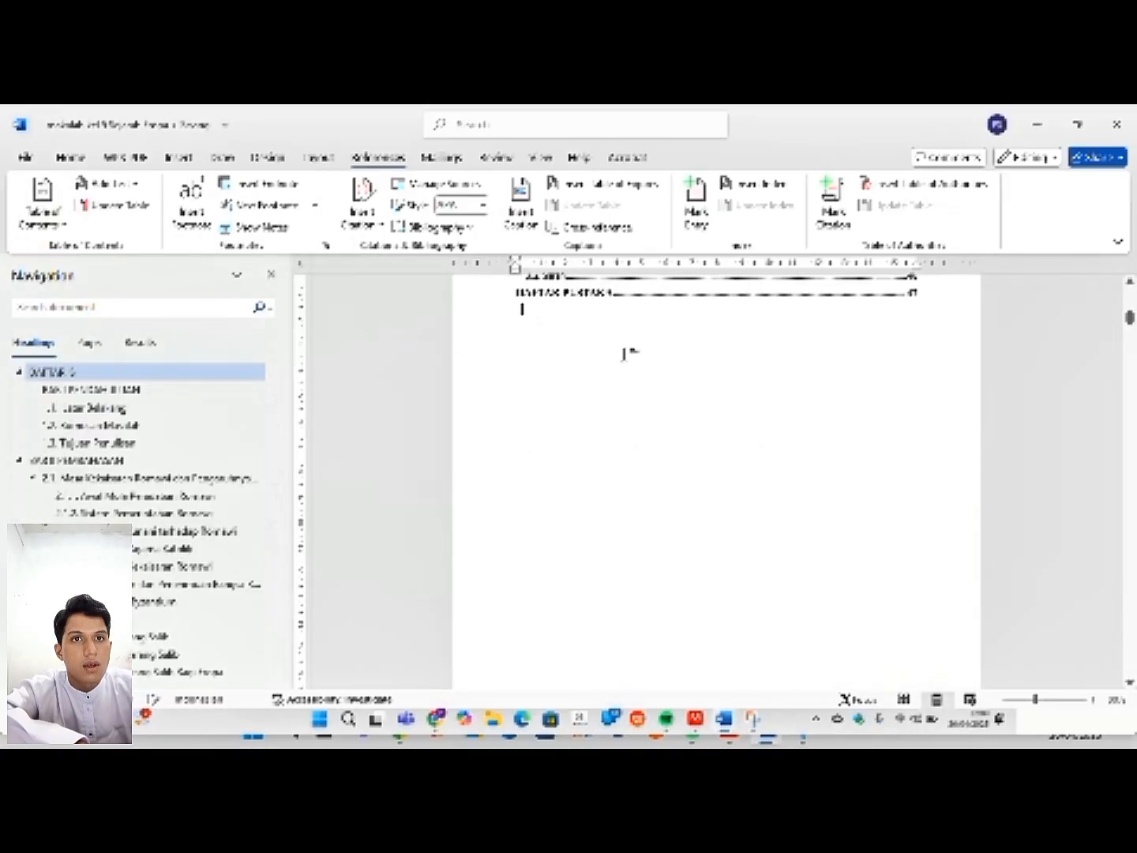
scroll(717, 482, up, 10)
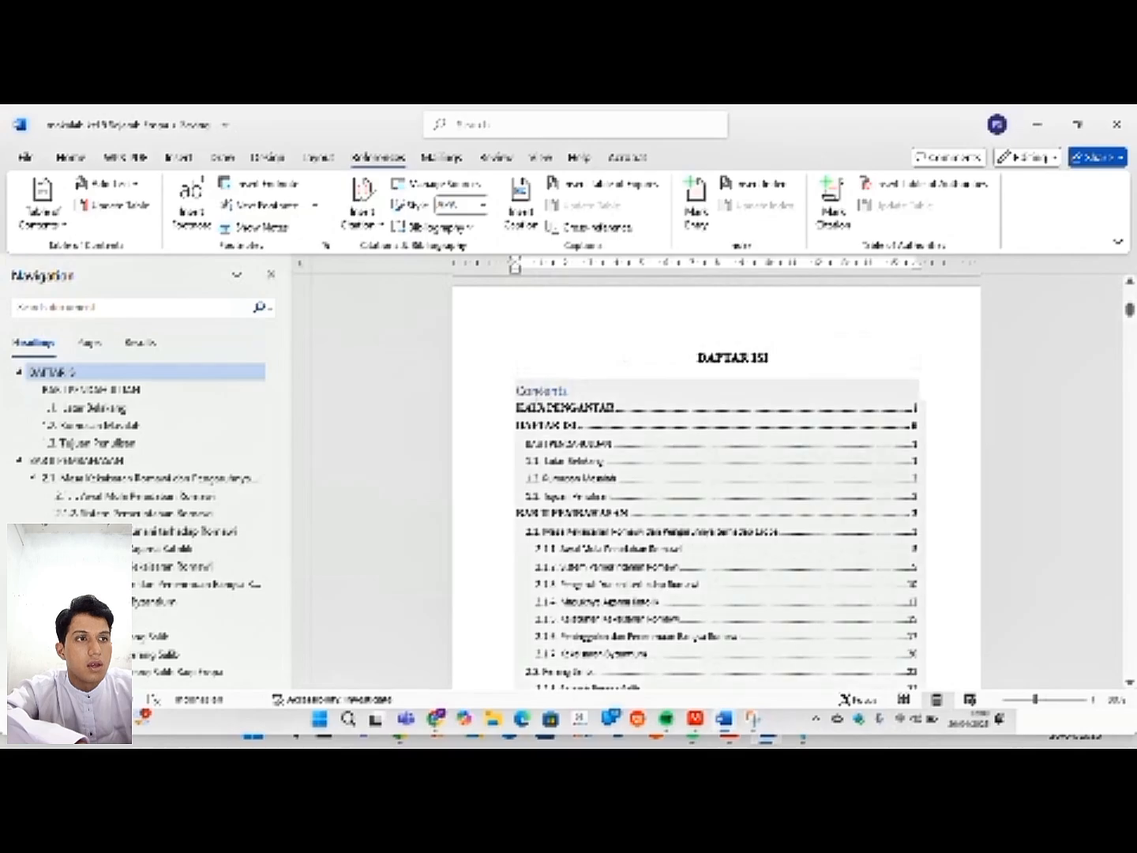
- Delete the "Contents" heading text from the new table of contents and check its entries through DAFTAR PUSTAKA
click(540, 390)
double_click(540, 391)
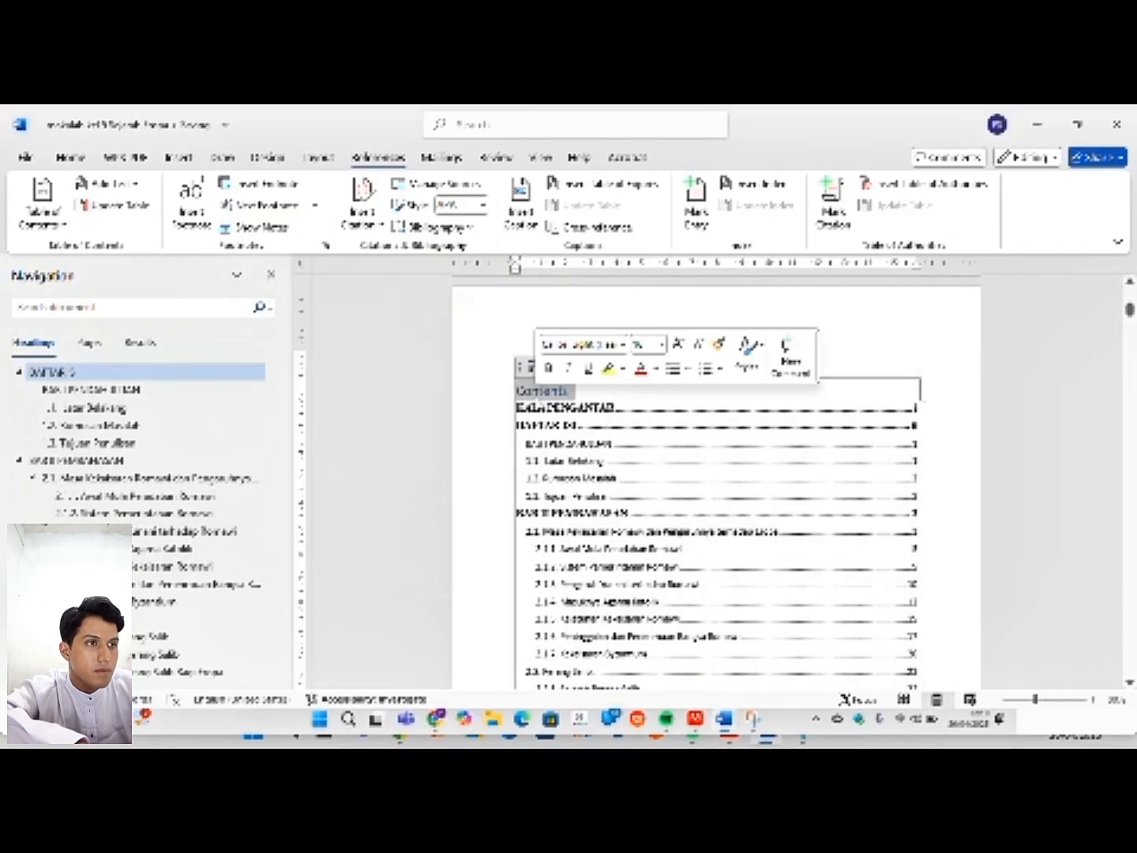
key(Delete)
scroll(717, 482, down, 1)
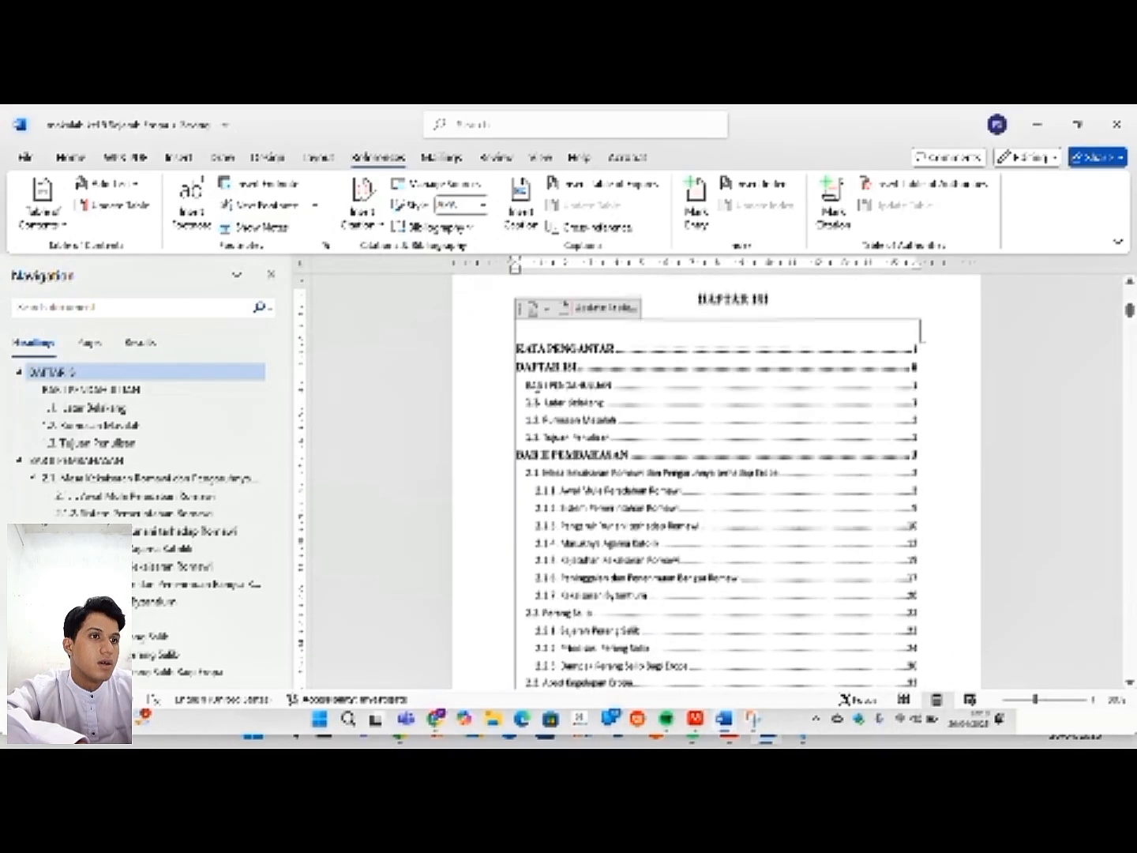
scroll(717, 481, down, 10)
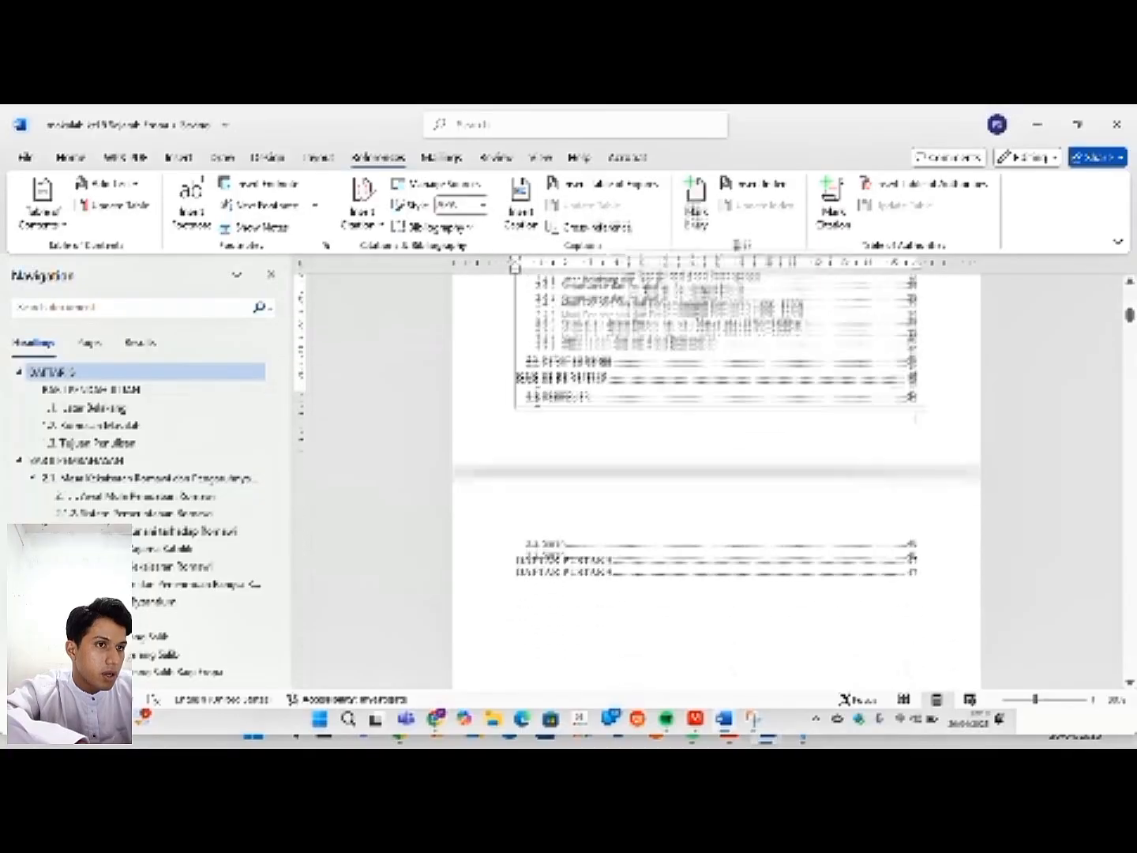